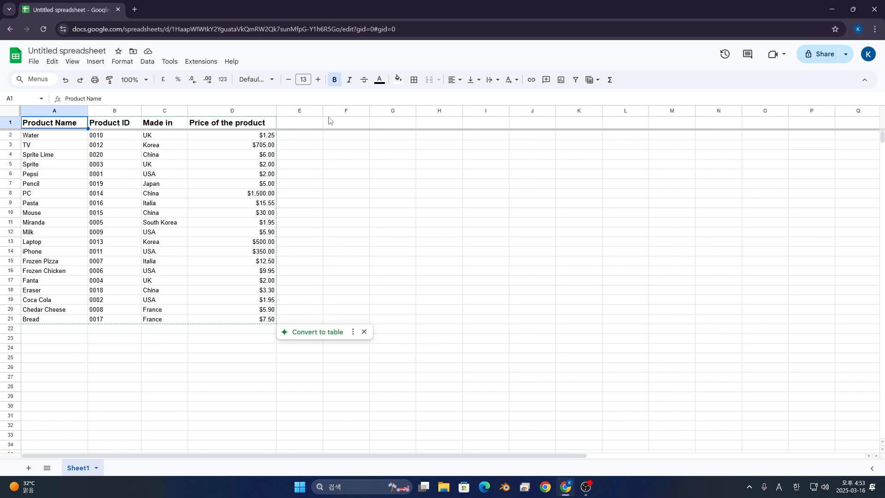
Enter "Reviews, Comments, Benefits, Ratings" in cell E1
click(306, 125)
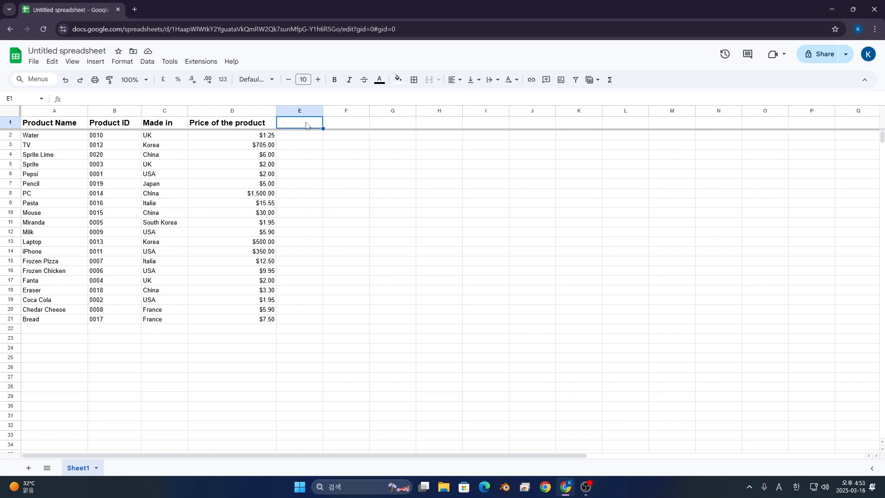
text(Review)
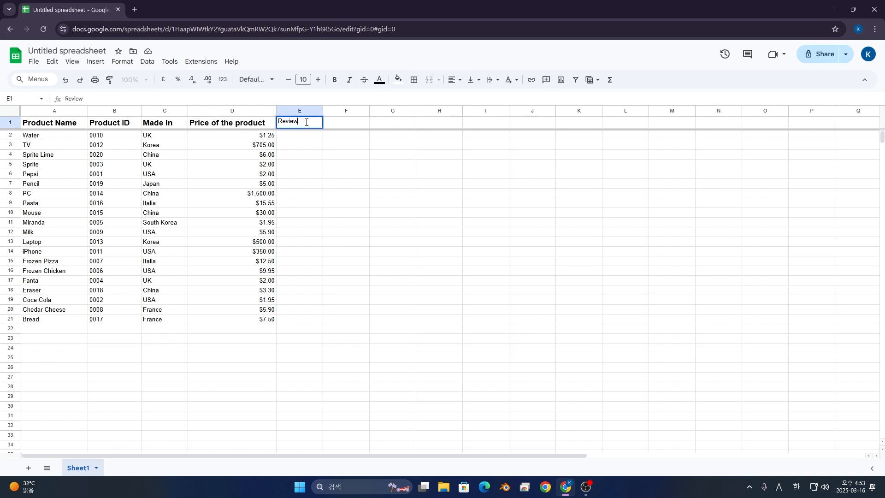
text(s, Comments)
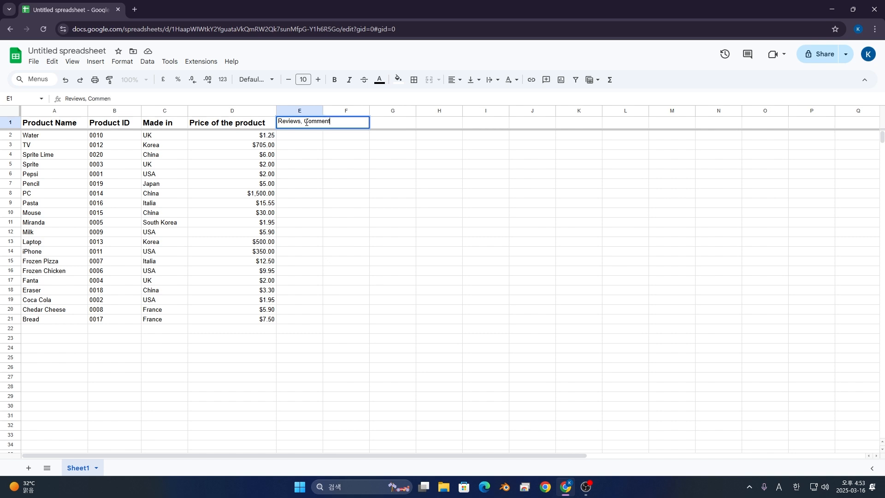
text(, Benefits, Ratings)
key(Return)
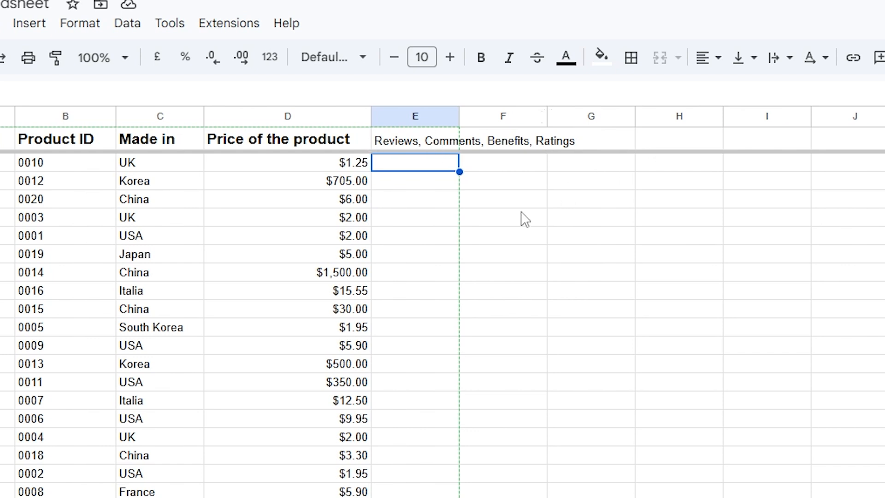
Split the text in cell E1 into separate columns using the comma as separator
click(430, 145)
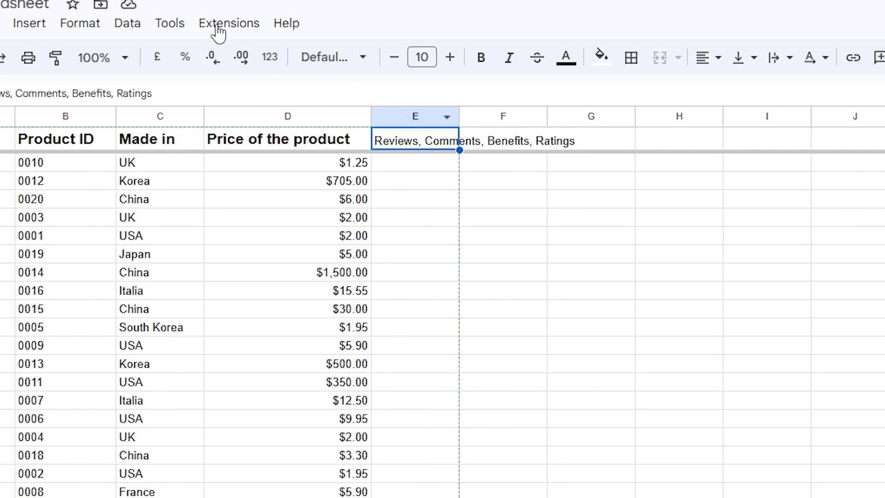
click(118, 26)
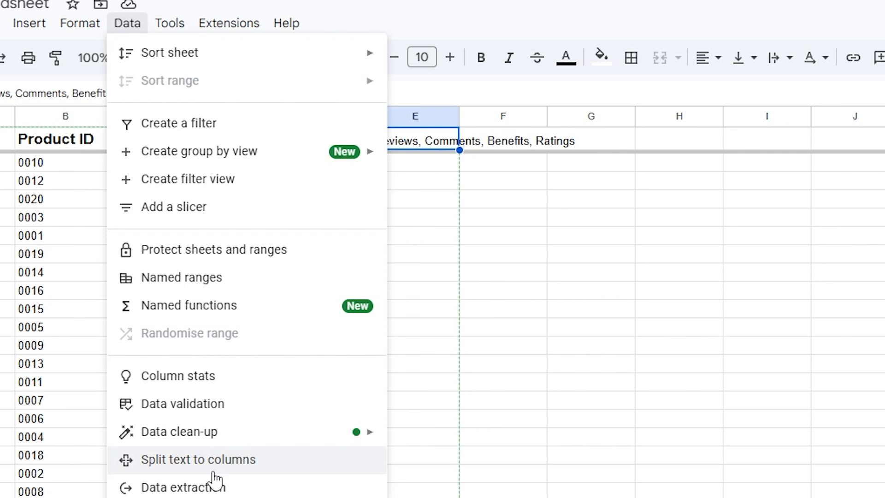
click(198, 460)
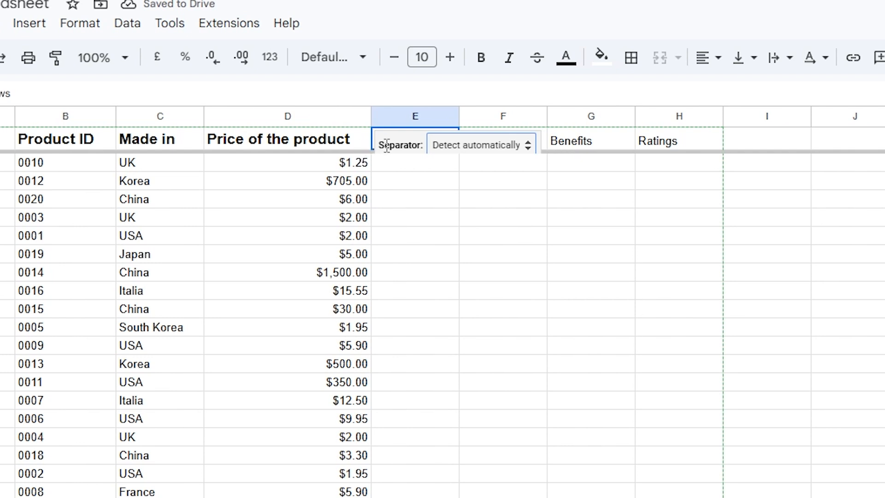
click(498, 152)
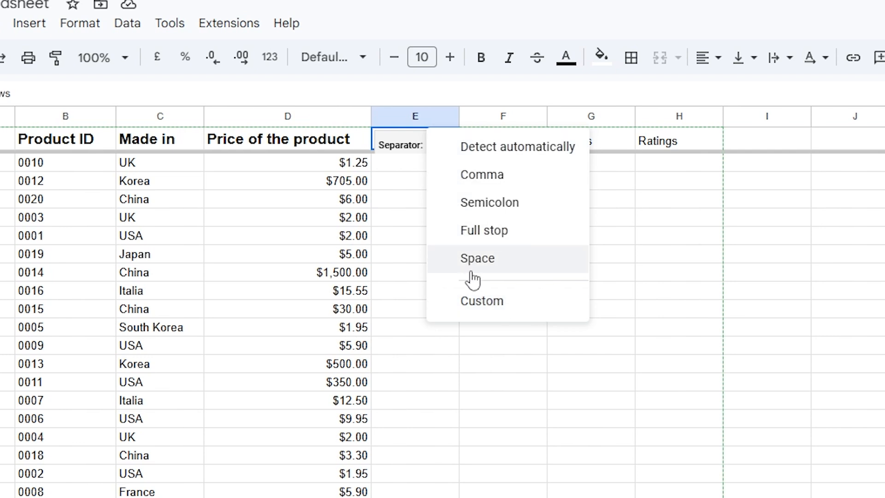
click(483, 189)
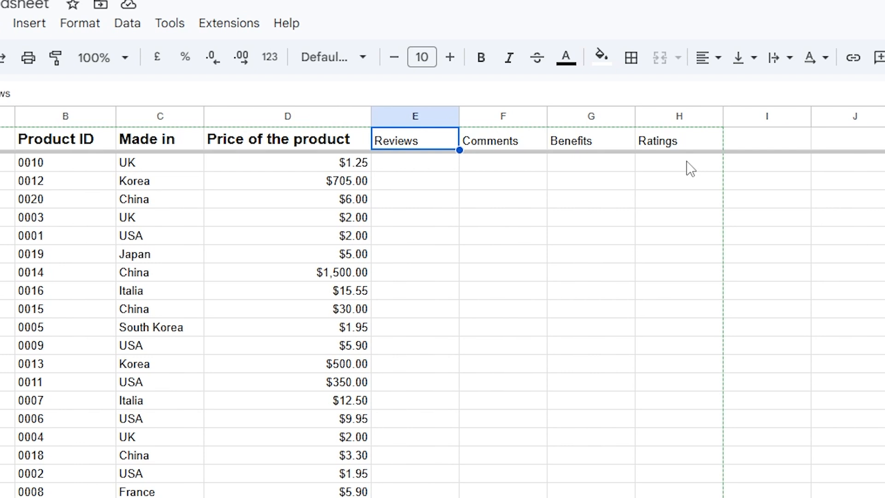
Enter "Pure and Healthy, Good Water, moist skin, 5.0" in cell E2 of the Water row
key(Down)
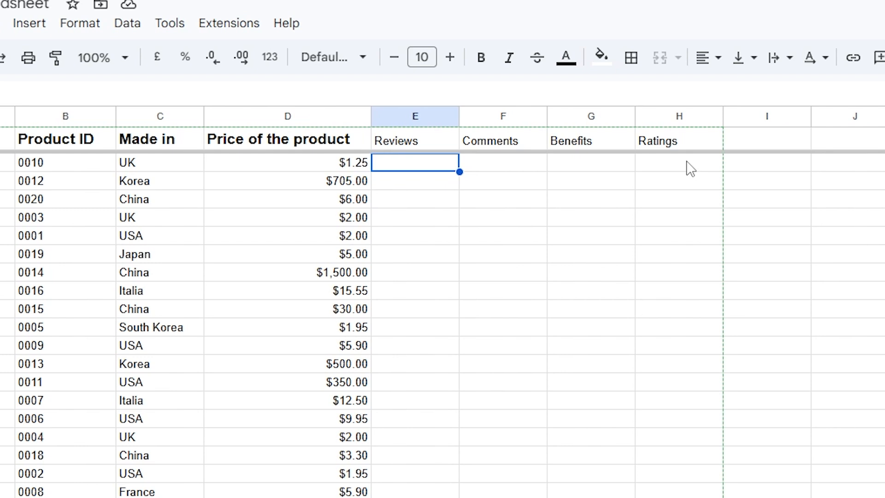
text(P)
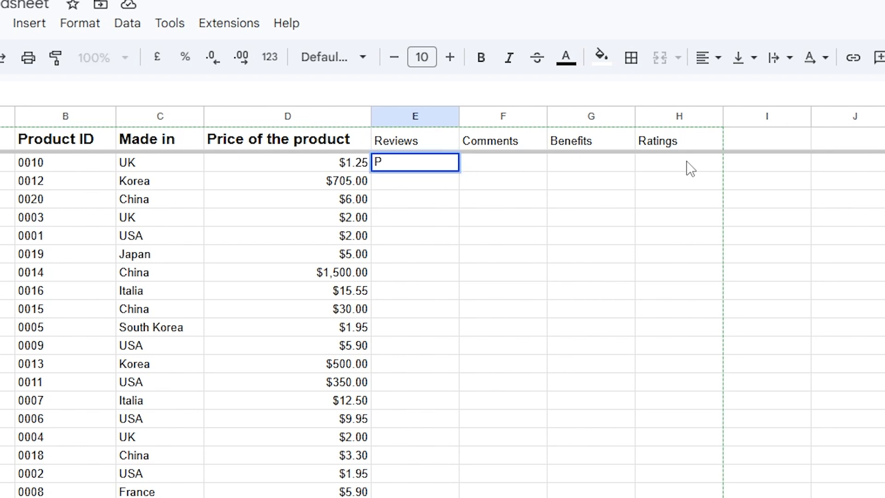
text(ure and Hea)
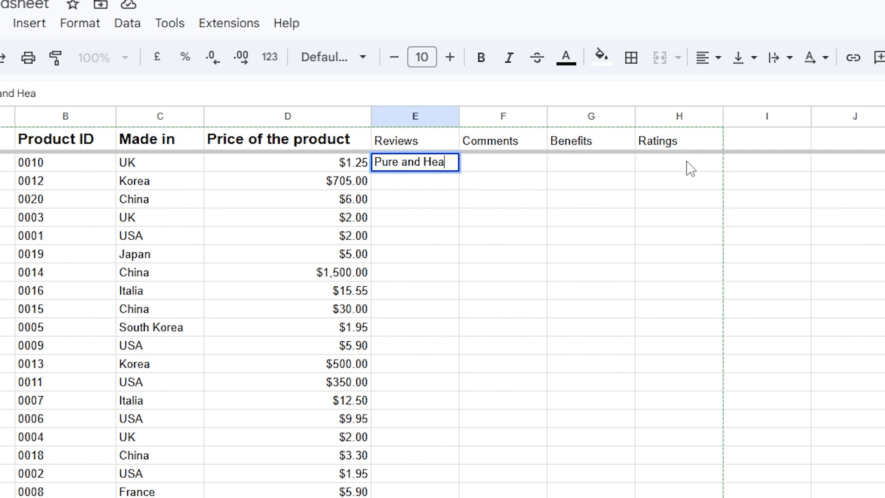
text(tthyu)
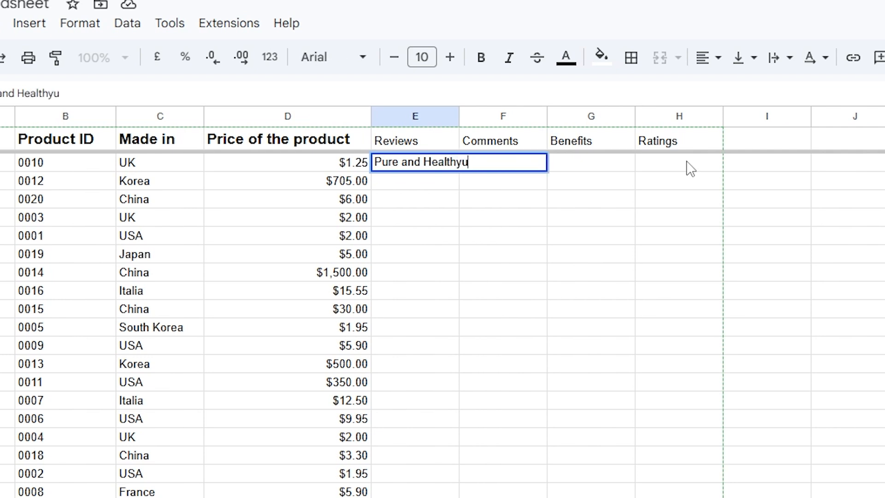
text(, Good Water, )
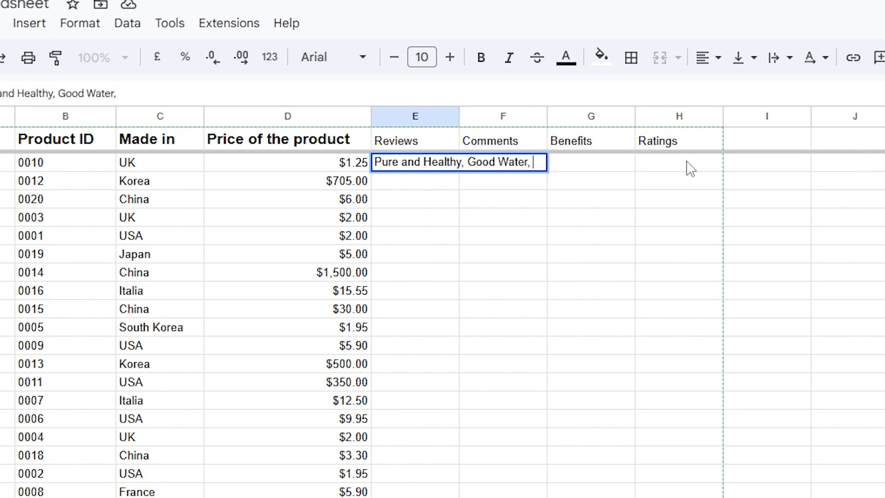
text(mois)
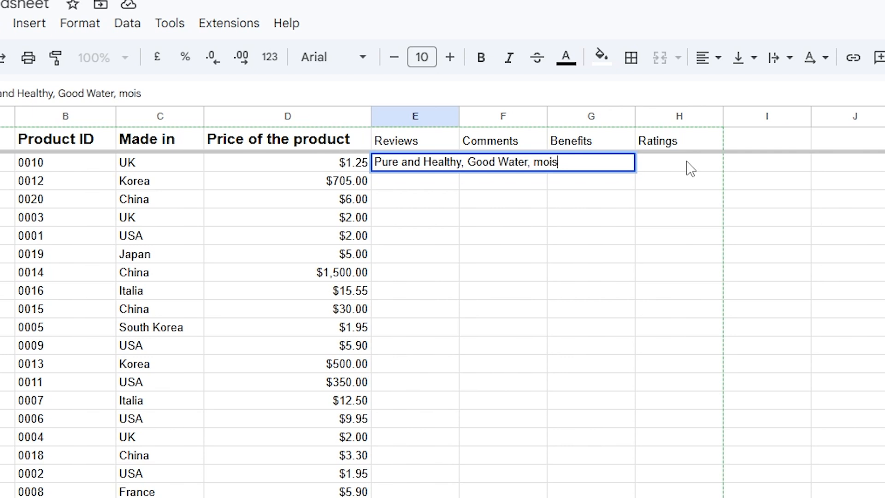
text(t skin, 5.0)
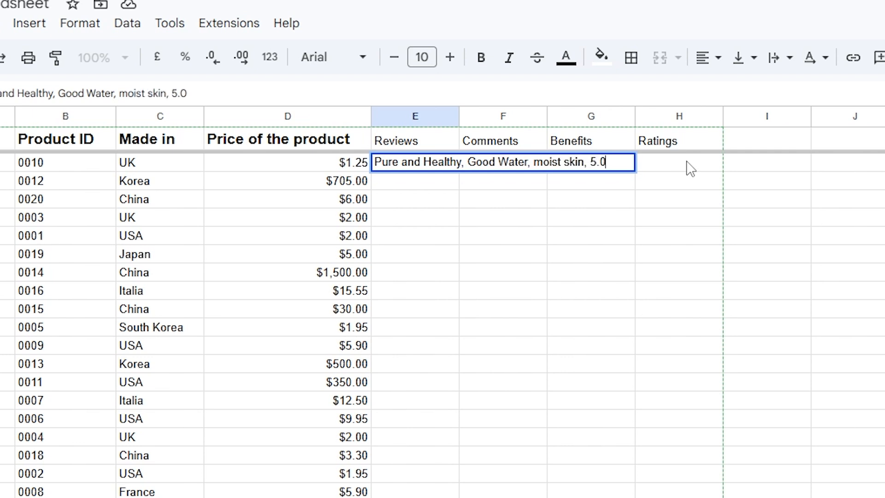
key(Return)
Split the text in cell E2 into separate columns with the Comma separator
click(431, 167)
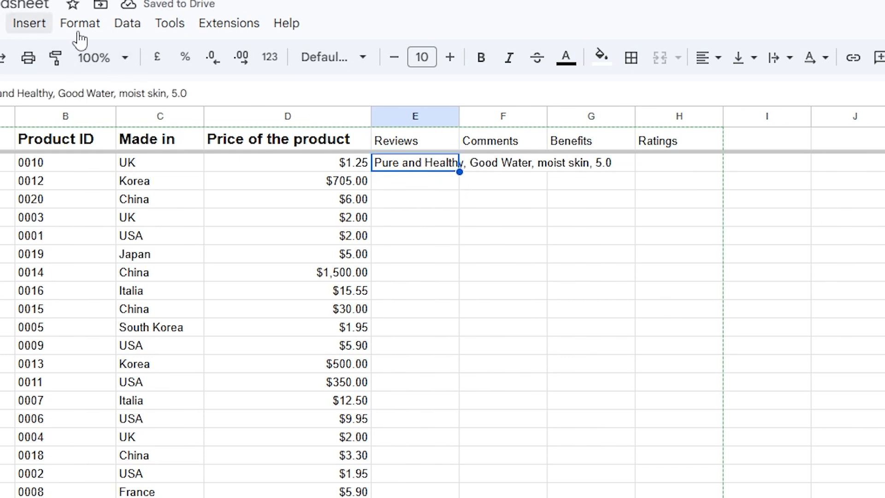
click(119, 35)
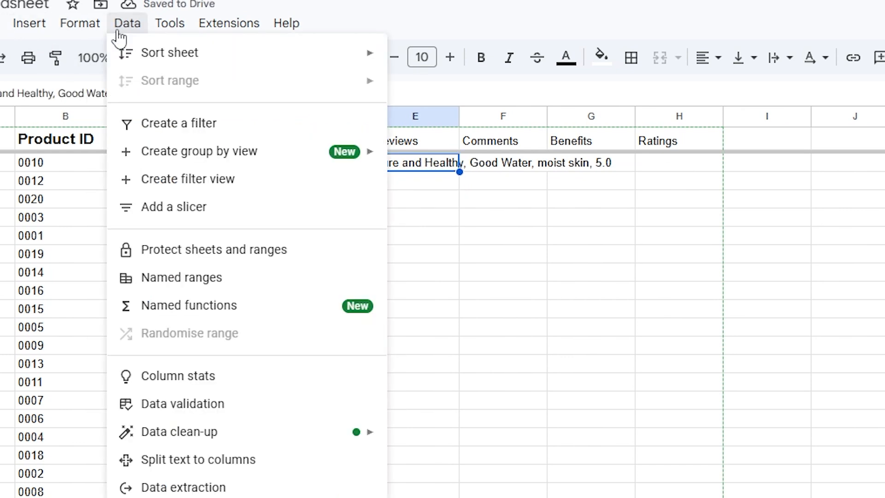
click(213, 461)
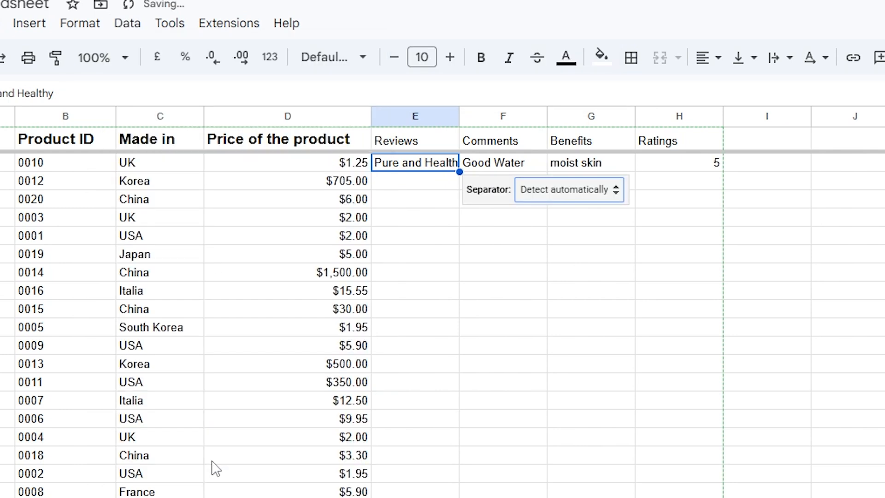
click(541, 195)
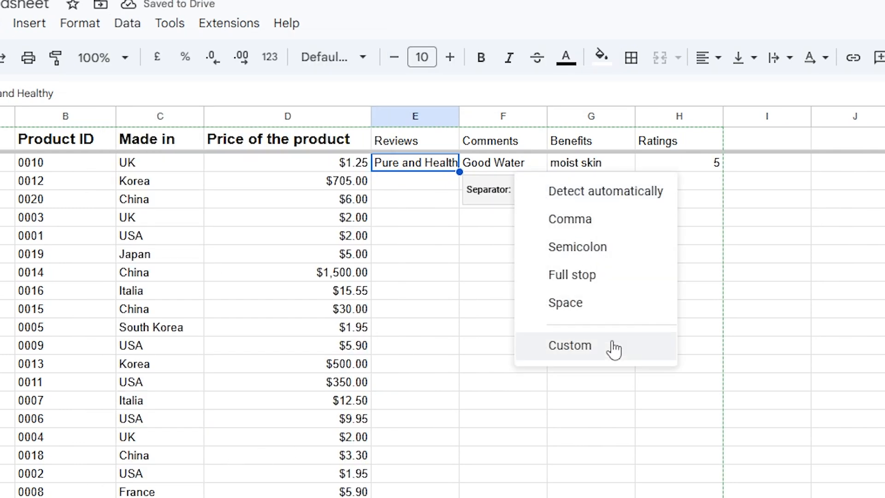
click(595, 226)
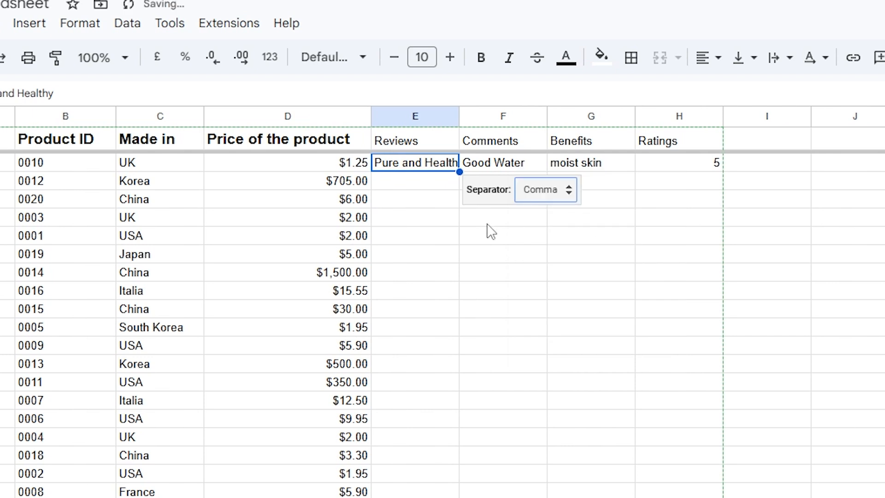
click(452, 235)
Fit the width of column E to its contents and set the sheet zoom to 150%
double_click(459, 116)
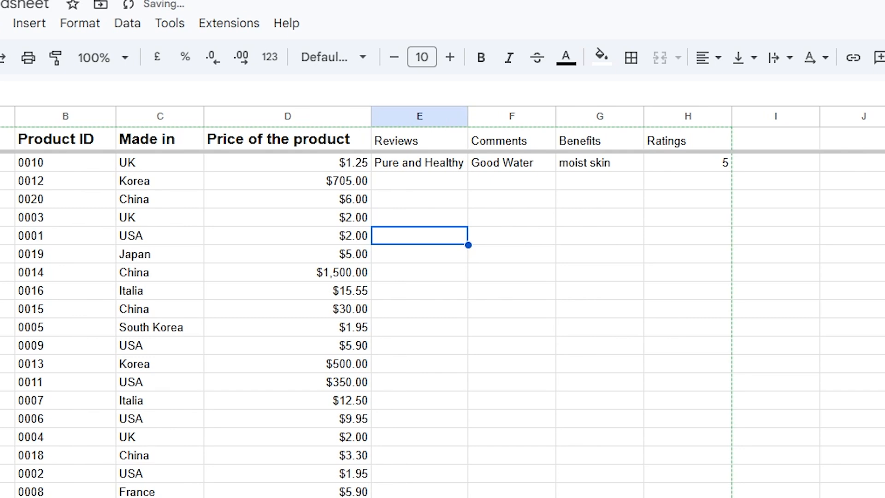
click(93, 58)
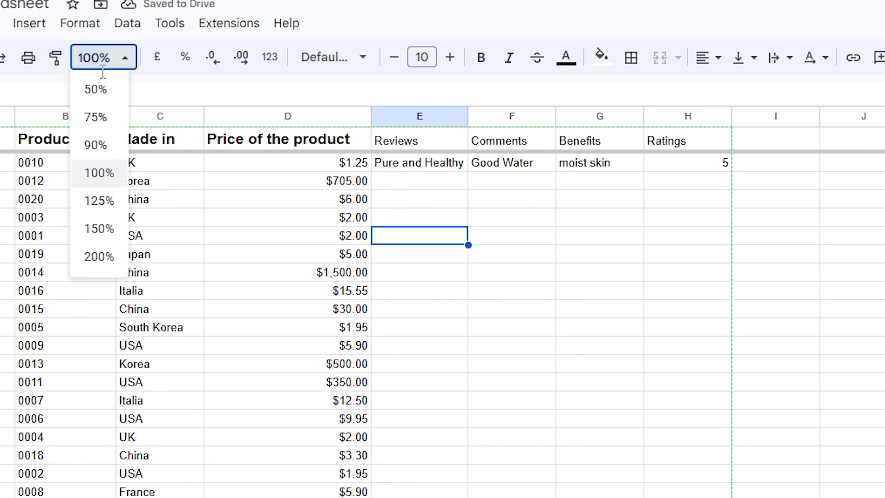
click(113, 228)
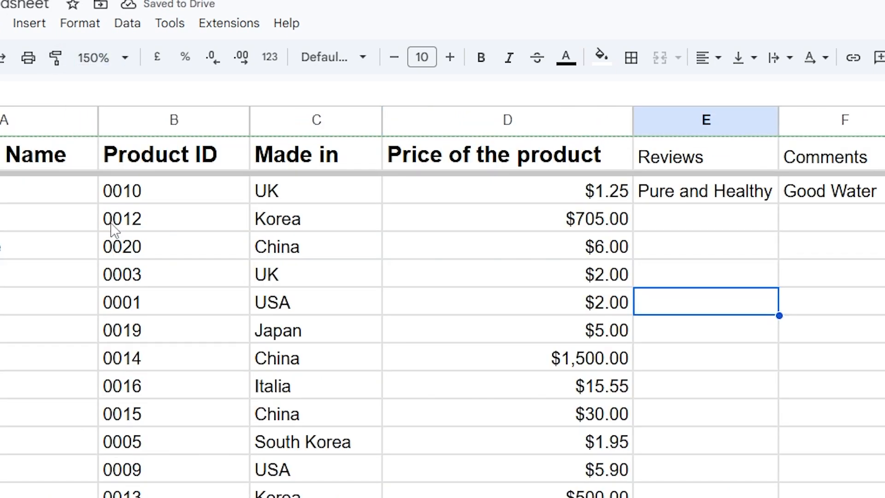
Enter "Good Quality. Bit expensive. Eye Protection. 4" in cell E3 of the TV row
click(702, 220)
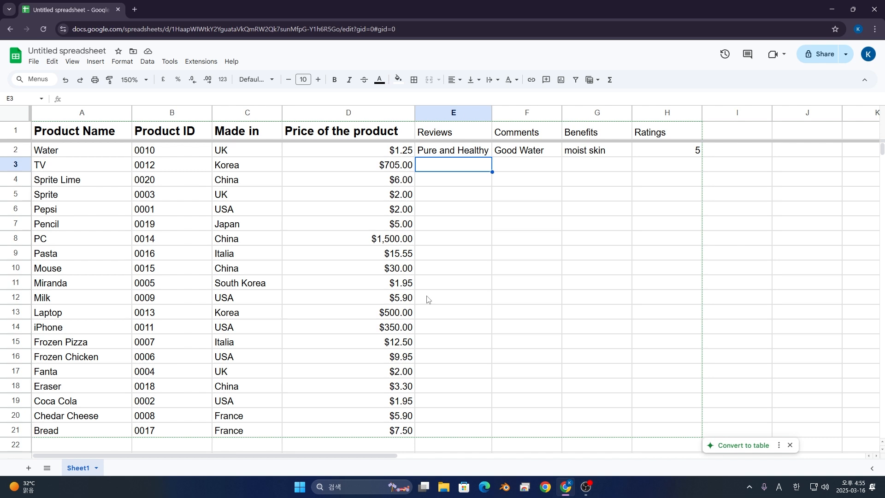
text(Good Quality.)
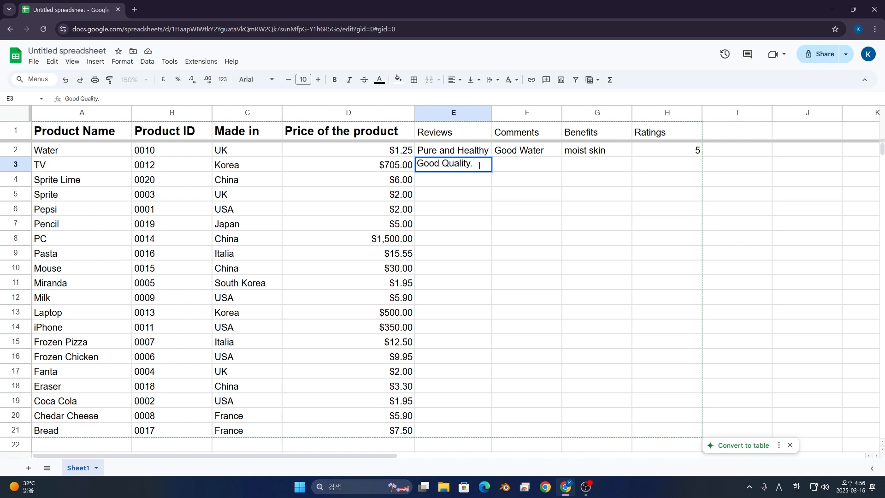
text(Bit exp)
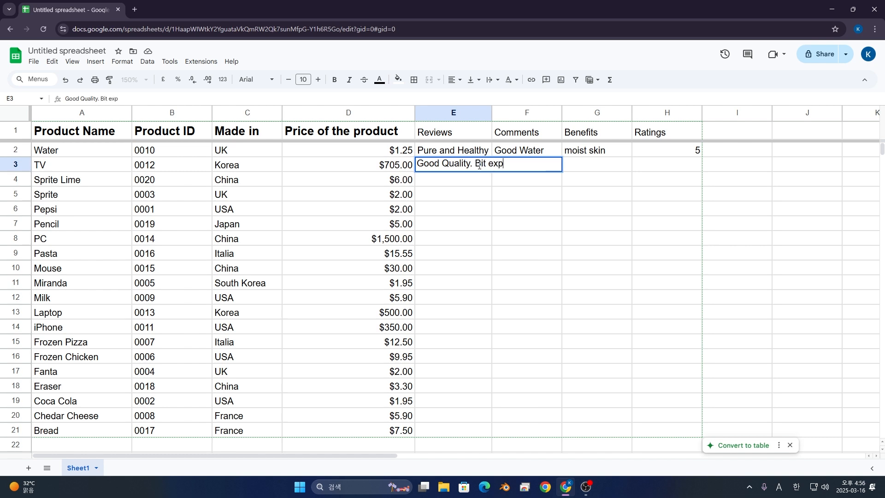
text(ensive. Ea)
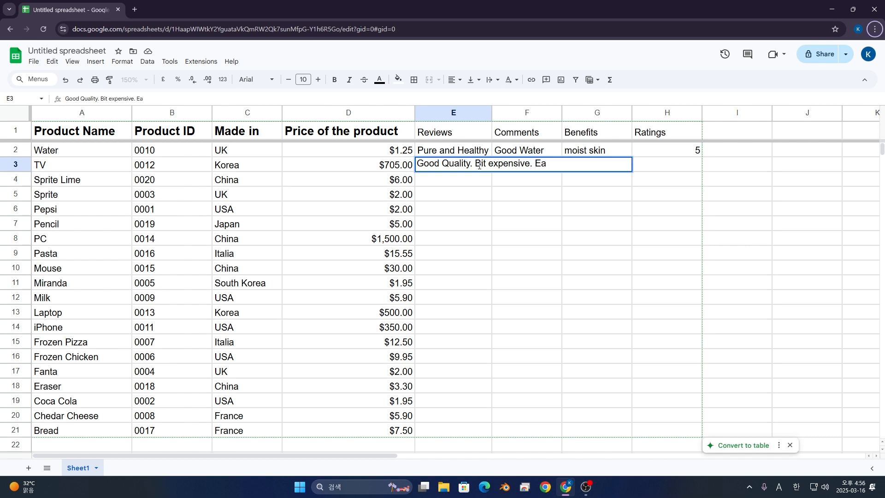
key(BackSpace)
text(ye Protection. 4)
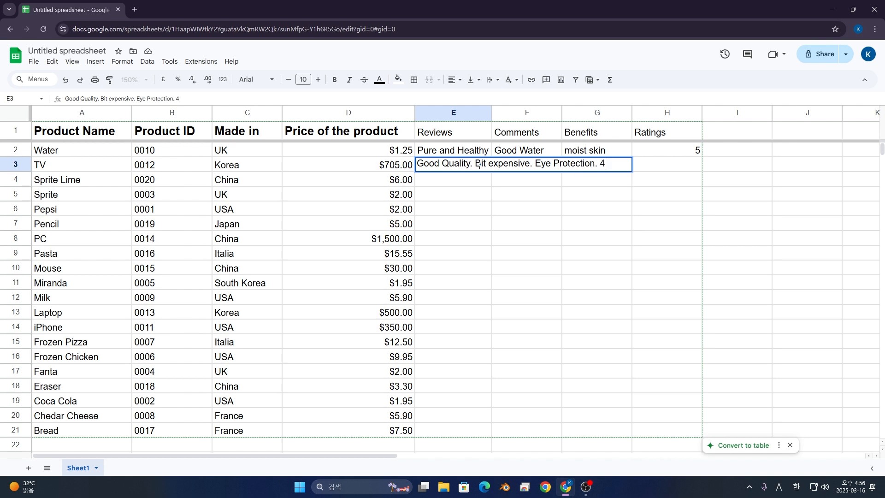
key(Return)
Split the text in cell E3 into separate columns with the Full stop separator
click(479, 165)
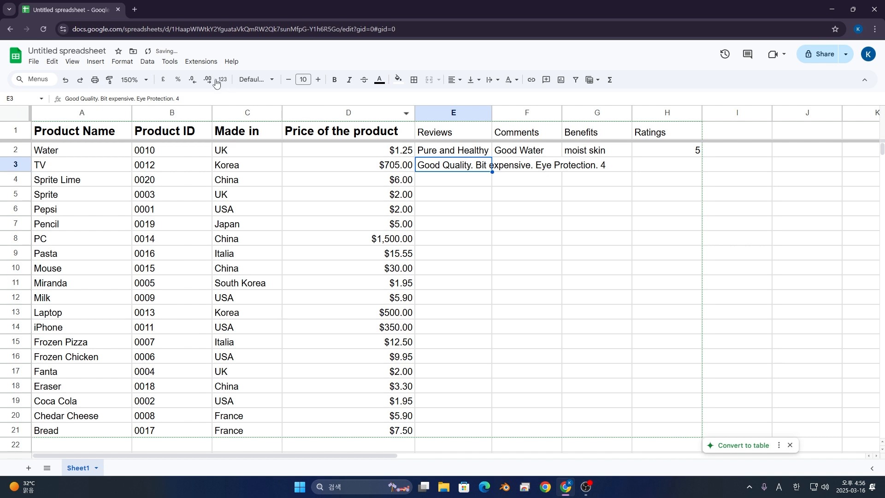
click(146, 61)
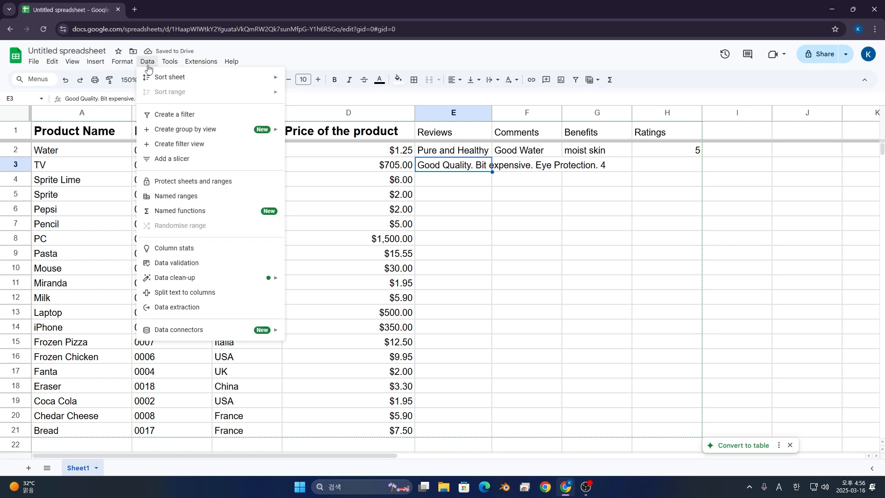
click(200, 293)
click(538, 185)
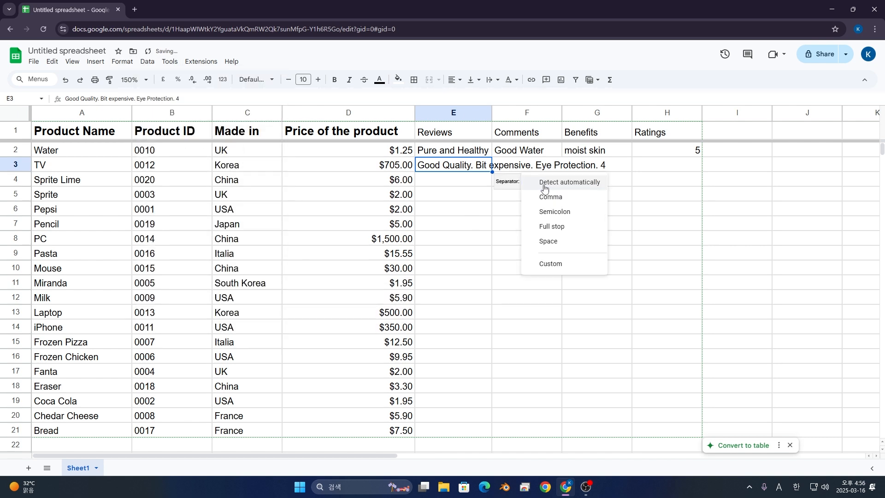
click(564, 228)
click(558, 224)
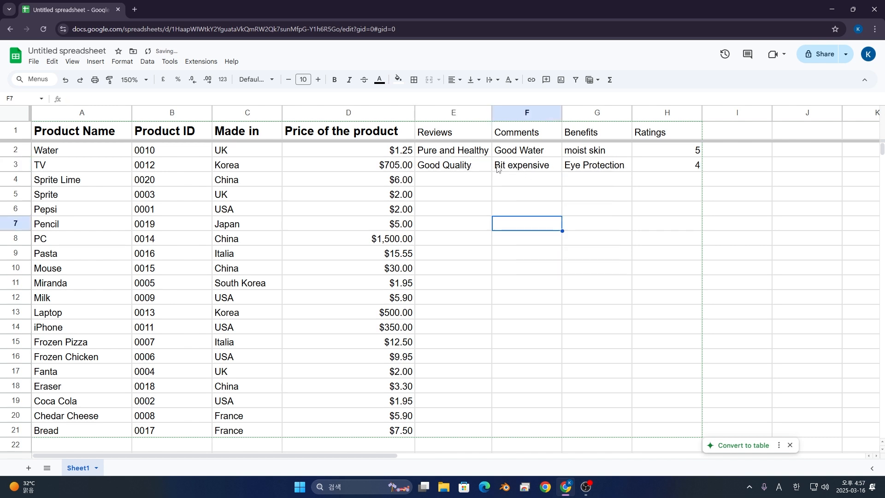
drag(450, 169, 628, 165)
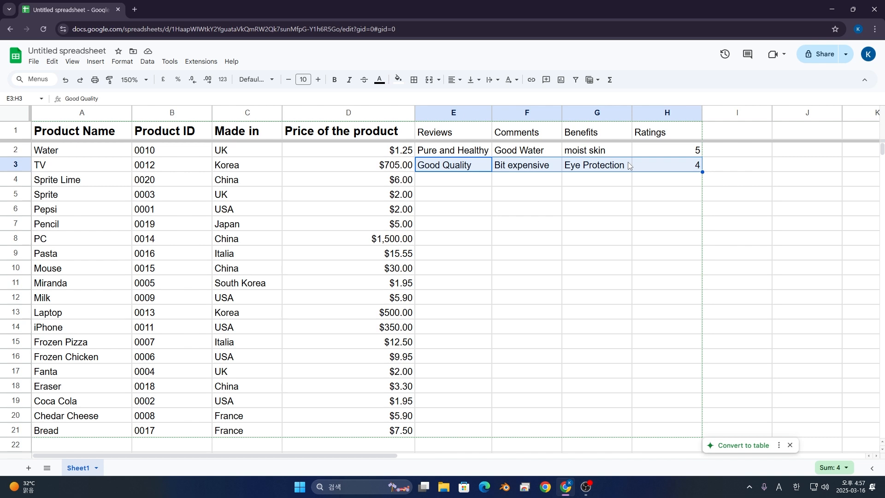
click(361, 155)
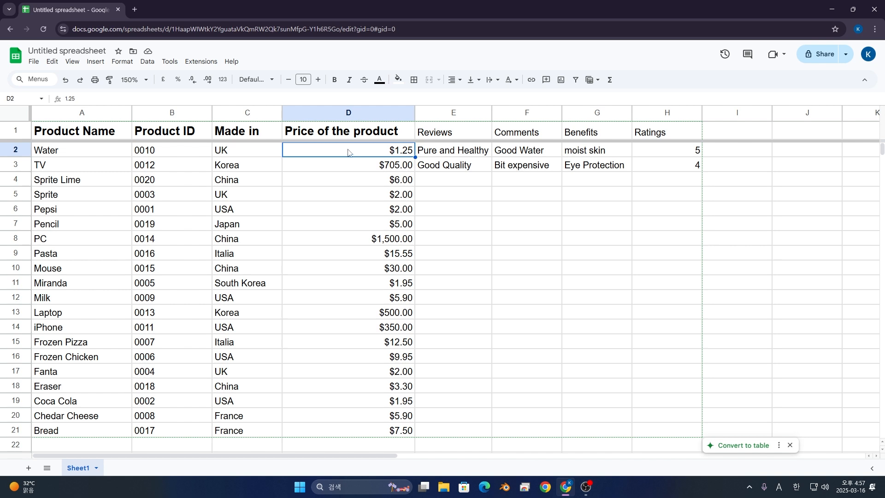
Start a conditional formatting rule for the product prices in D2:D21
drag(351, 150, 386, 431)
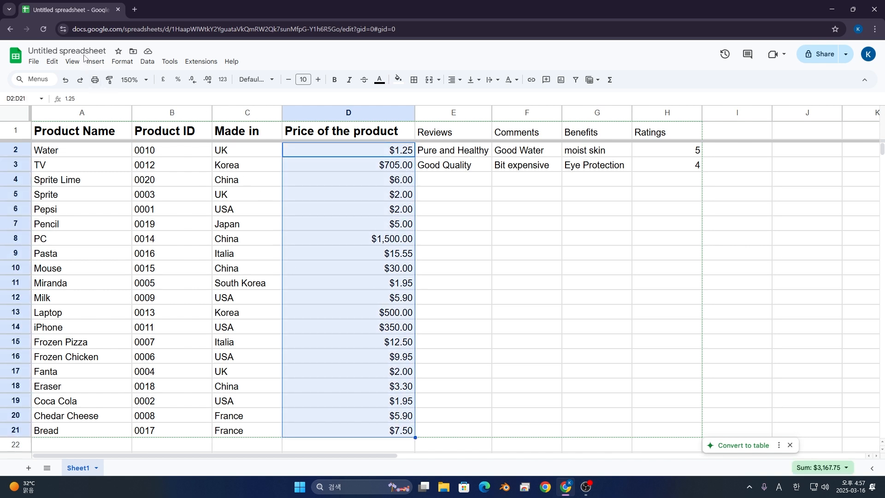
click(122, 62)
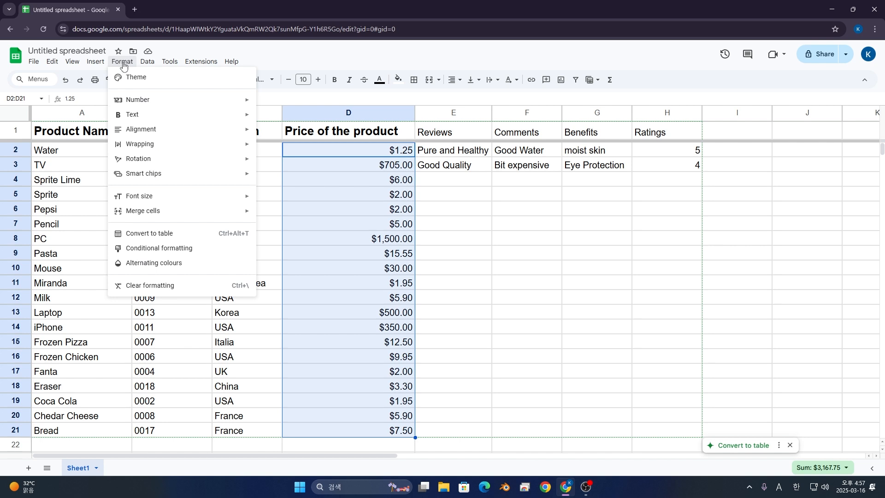
click(159, 248)
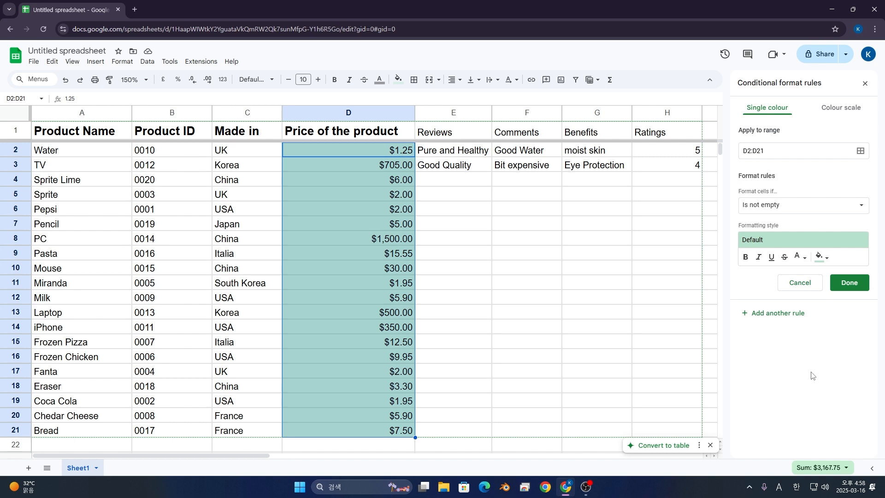
Reselect D2:D21 on the sheet as the range the formatting rule applies to
click(834, 148)
drag(398, 152, 300, 252)
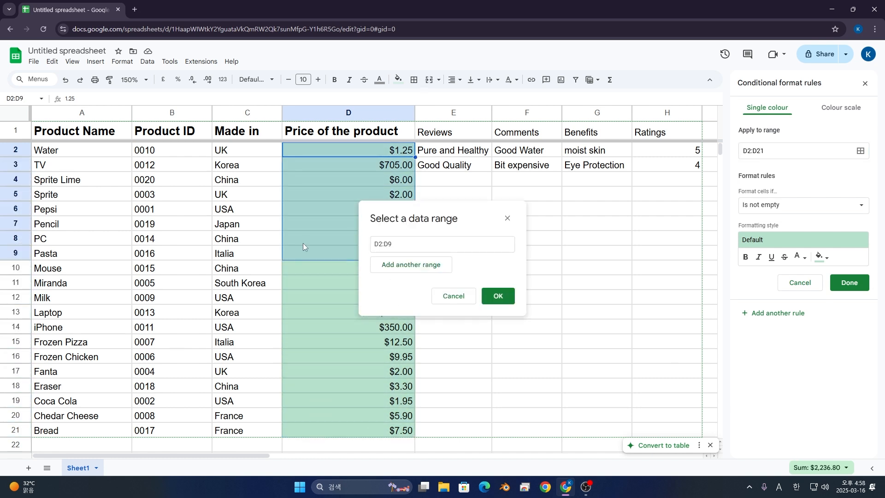
click(498, 295)
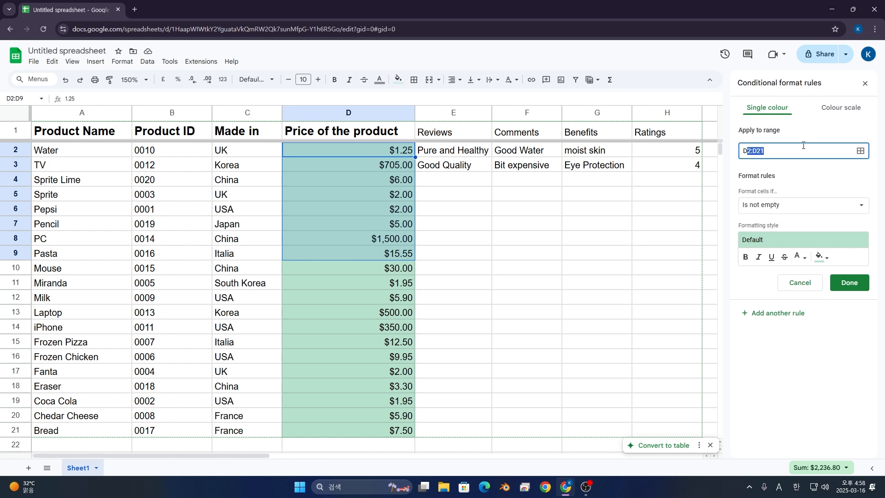
drag(358, 148, 344, 409)
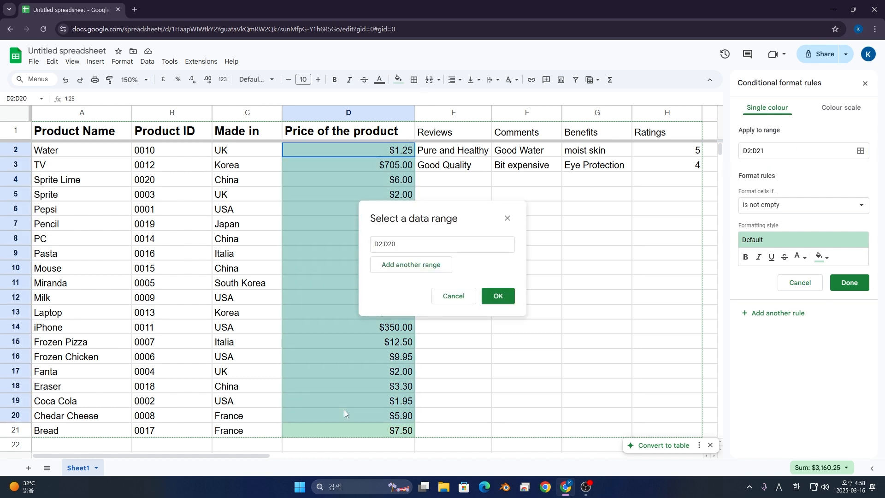
click(344, 410)
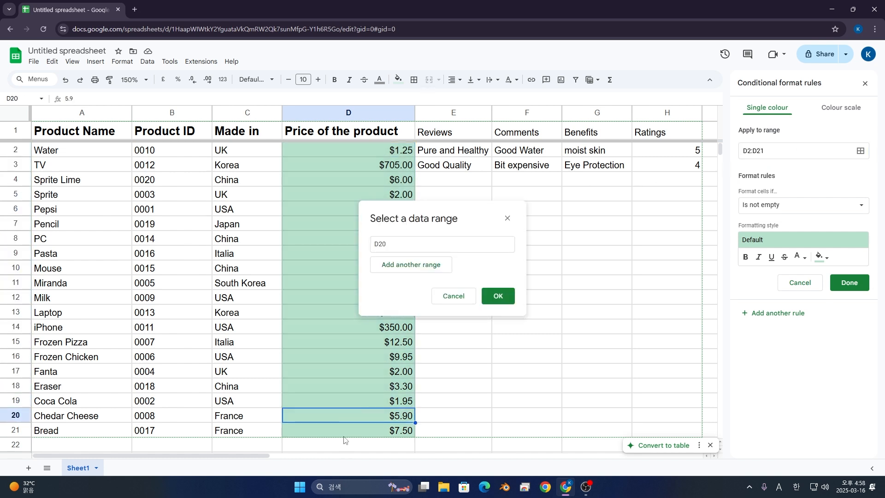
drag(344, 433, 343, 147)
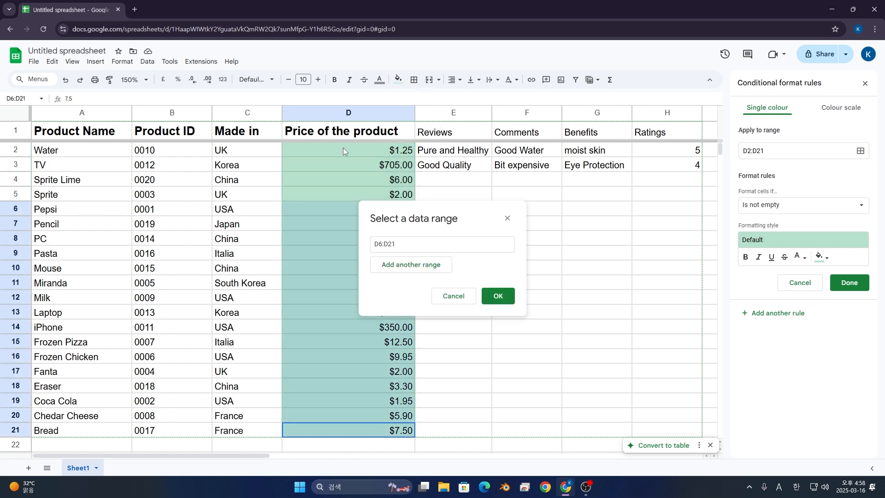
click(496, 296)
click(754, 171)
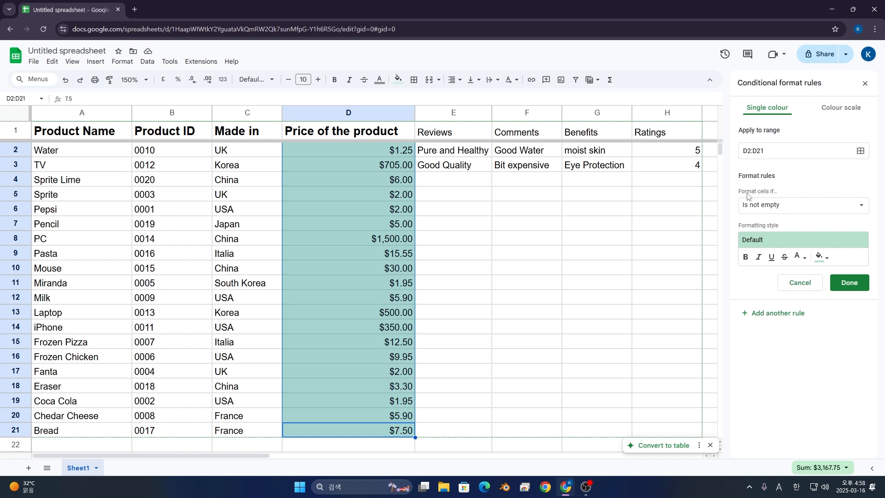
Set the rule's condition to format prices greater than 100
click(771, 213)
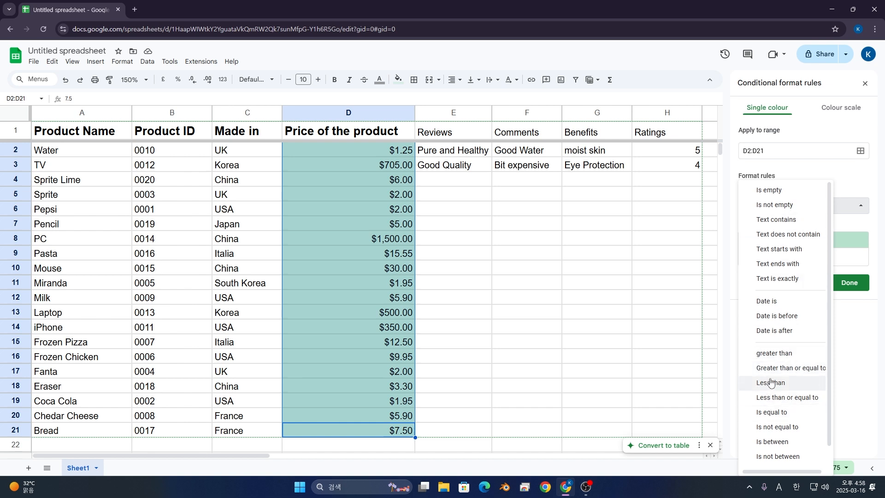
click(776, 353)
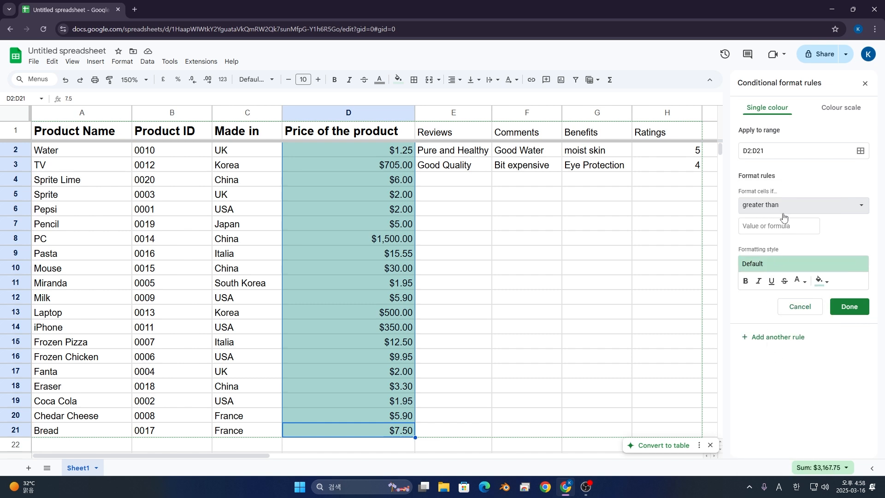
click(776, 226)
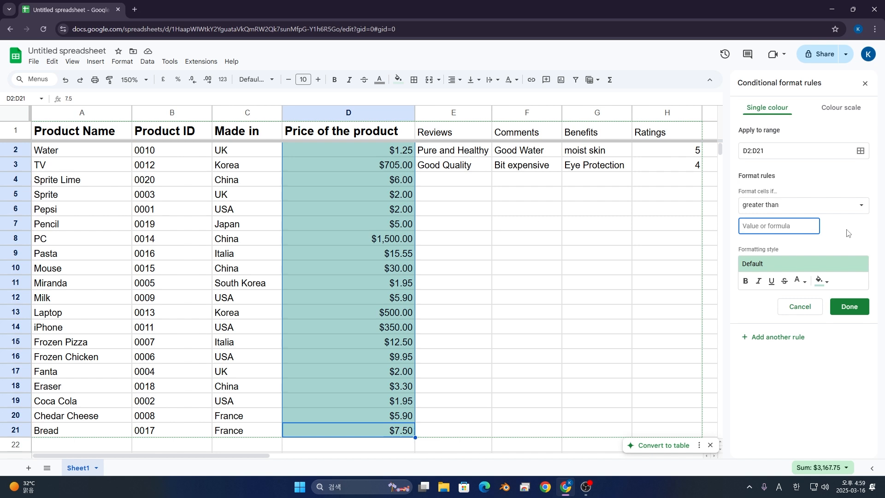
text(5)
key(BackSpace)
key(BackSpace)
text(100)
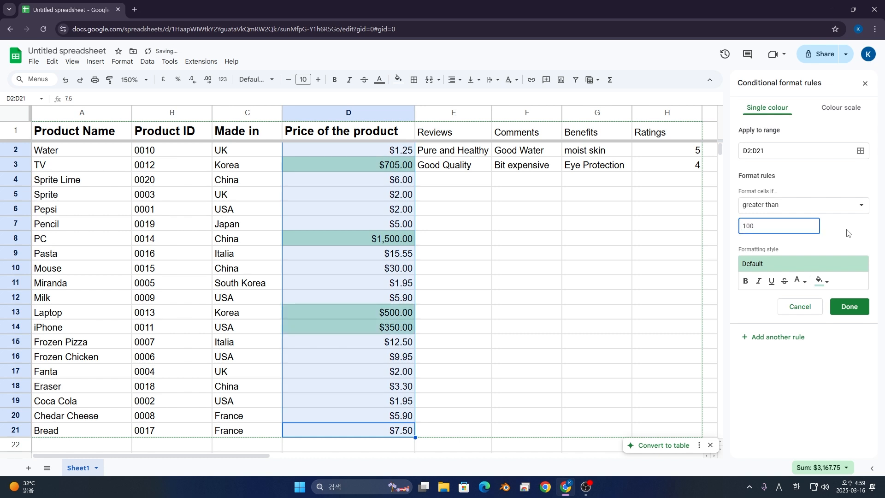
click(838, 239)
click(378, 240)
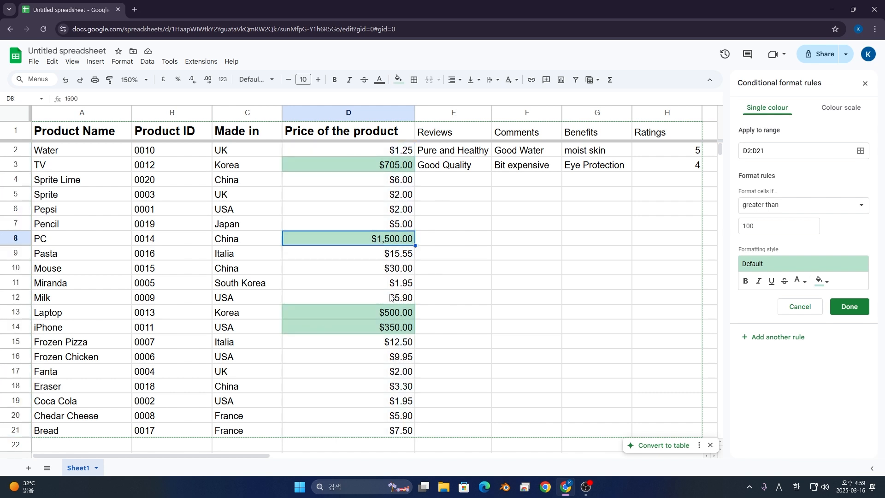
Set the rule's condition to "Is between" with the values 50 and 1000
click(845, 207)
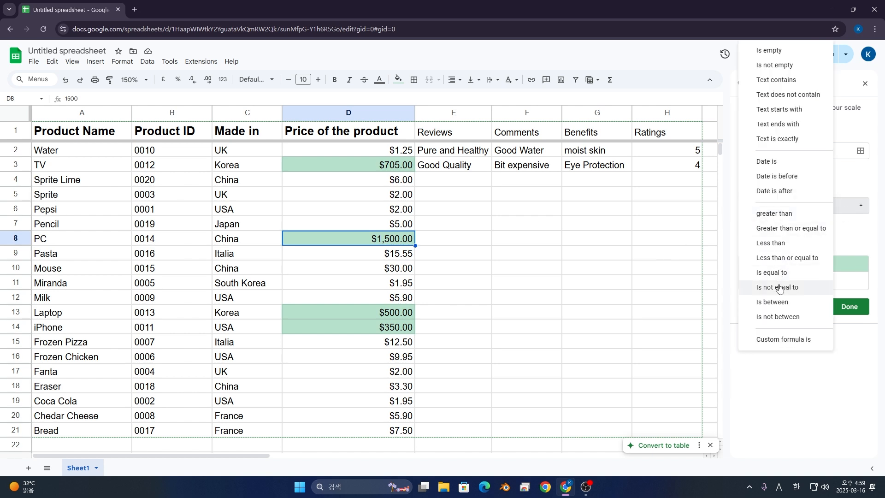
click(802, 305)
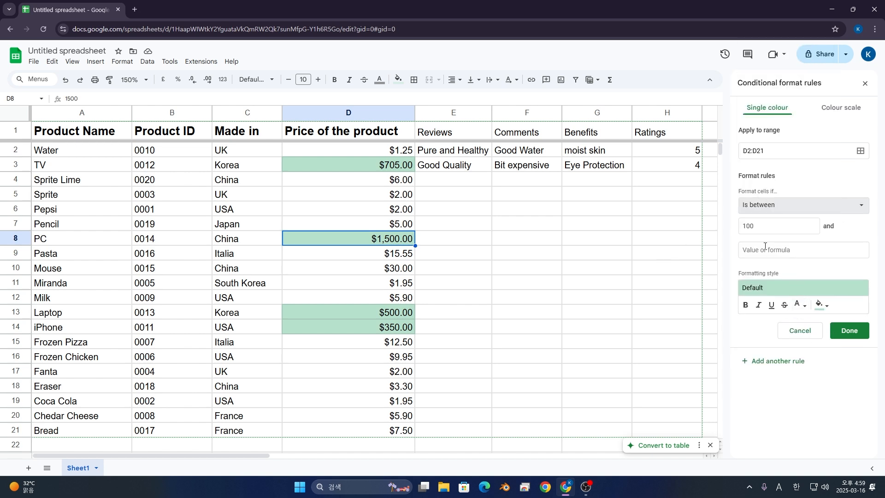
double_click(754, 227)
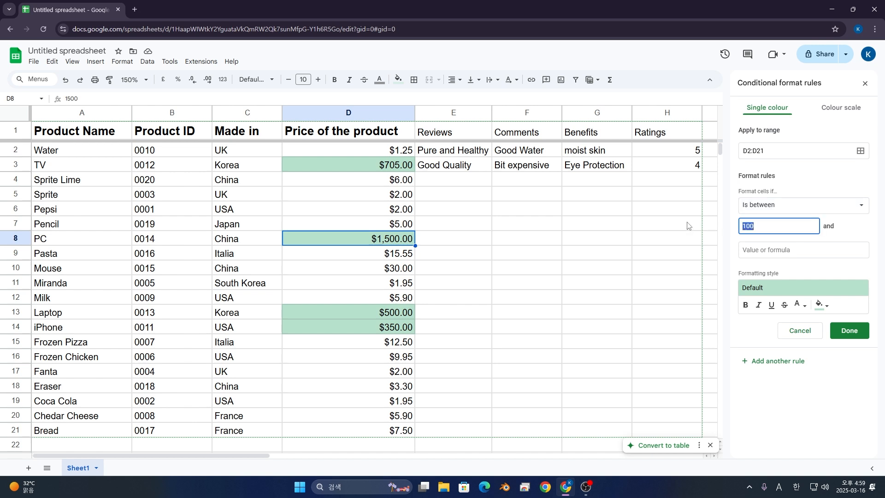
text(50)
click(763, 249)
text(100)
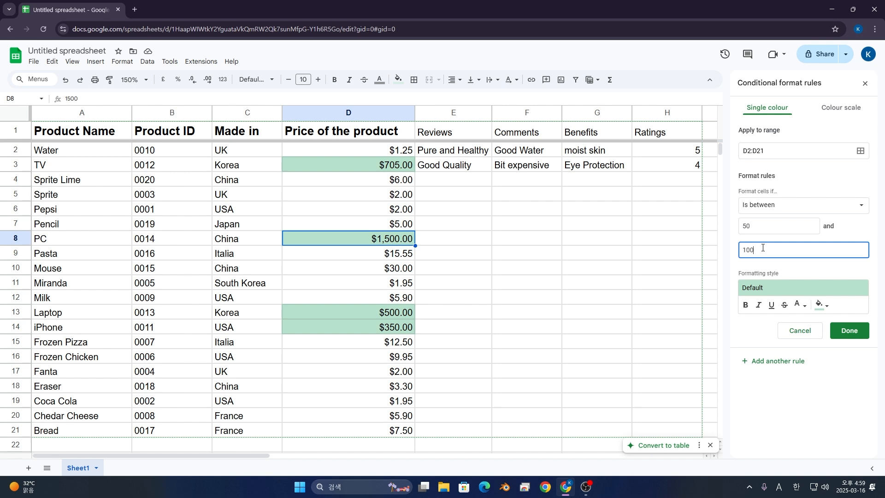
text(0)
click(819, 268)
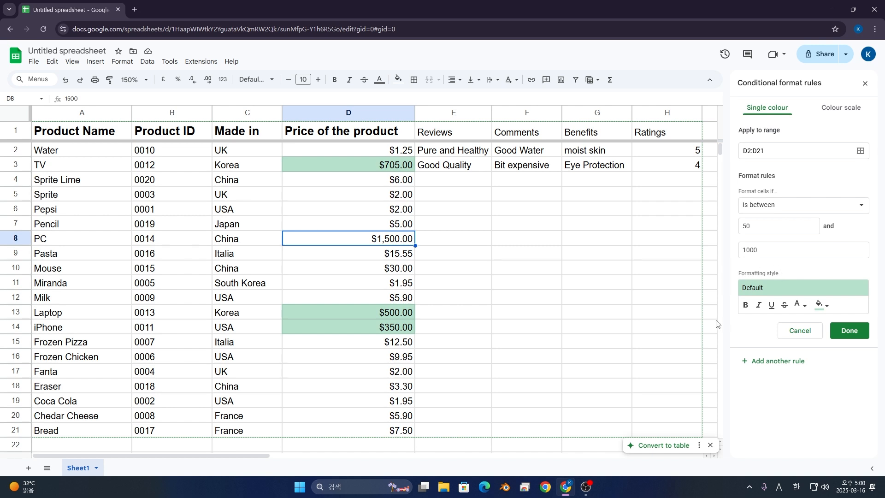
Style the rule's matching cells with bold, italic, underlined white text on a dark green fill
click(745, 306)
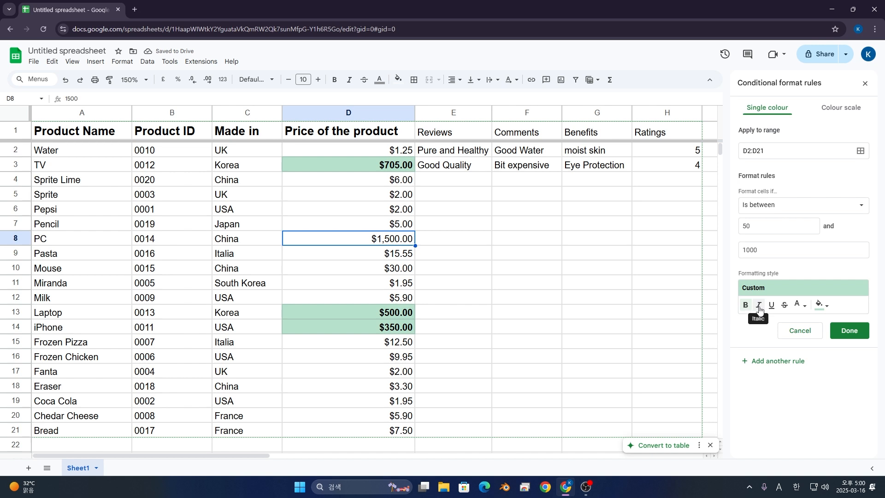
click(760, 308)
click(771, 307)
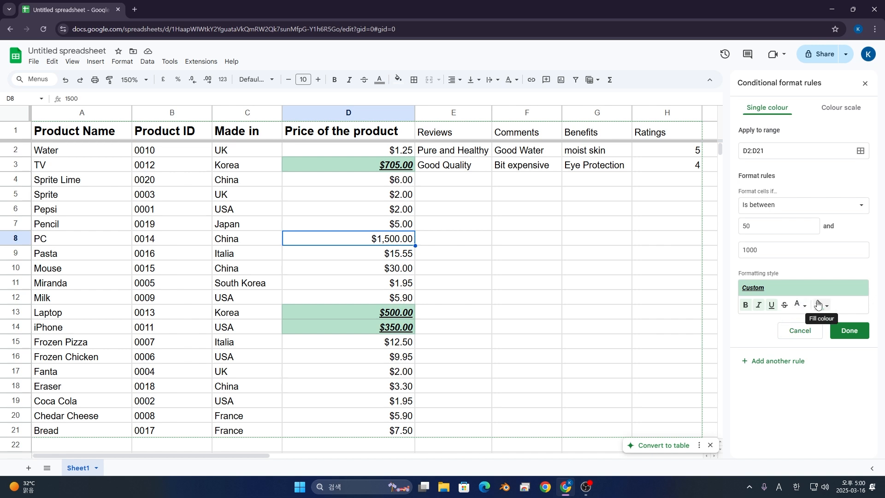
click(801, 305)
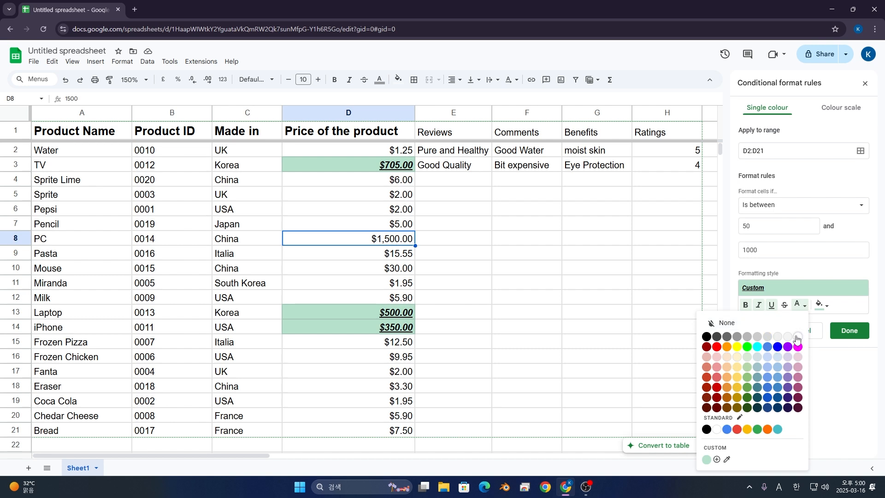
click(796, 339)
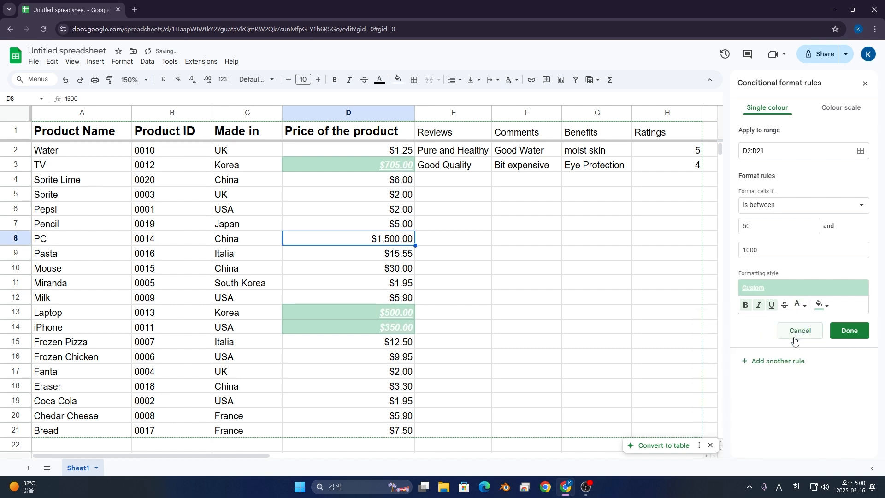
click(815, 306)
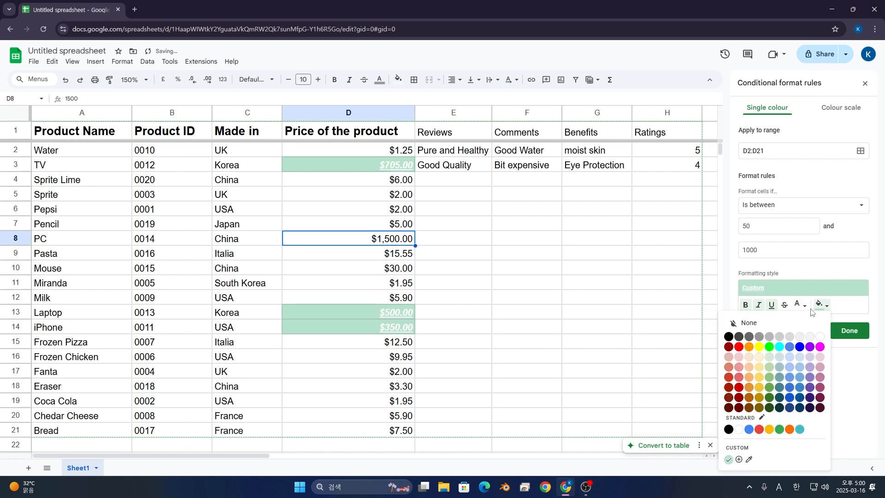
click(770, 407)
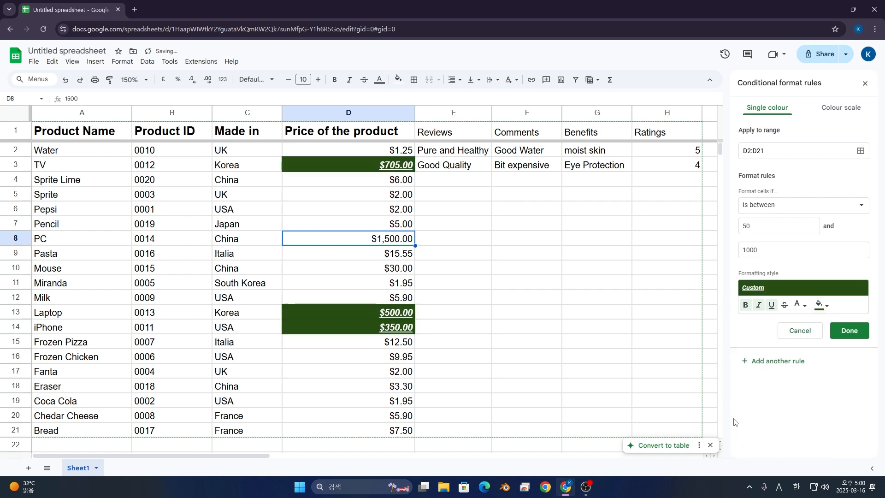
Try the preset formatting styles on the rule: green, yellow and red fills, and green and orange text
click(777, 292)
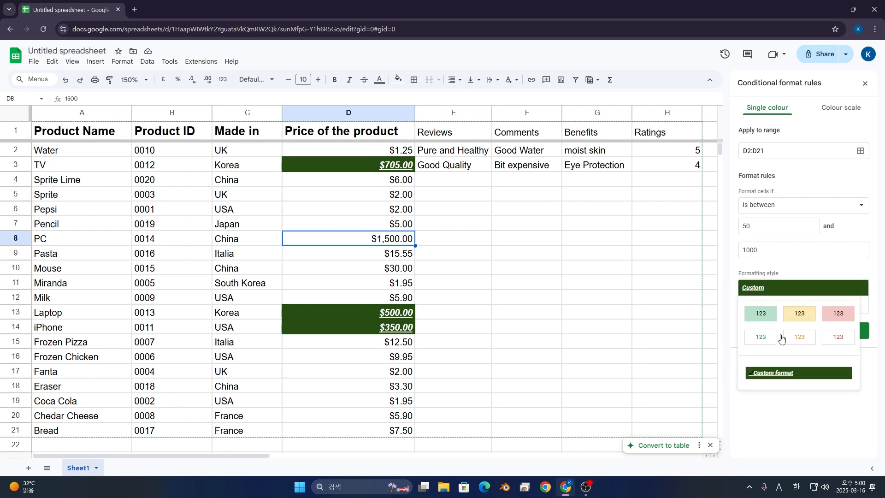
click(760, 315)
click(774, 286)
click(793, 308)
click(794, 288)
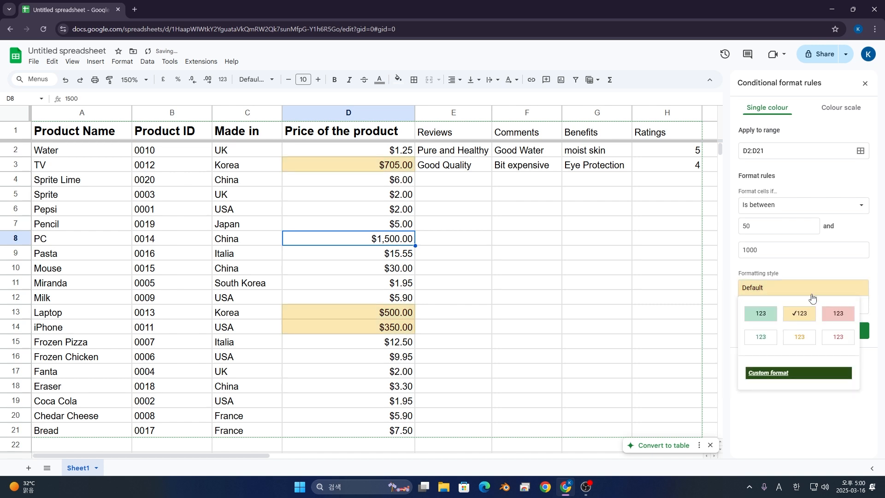
click(826, 307)
click(807, 287)
click(761, 337)
click(791, 292)
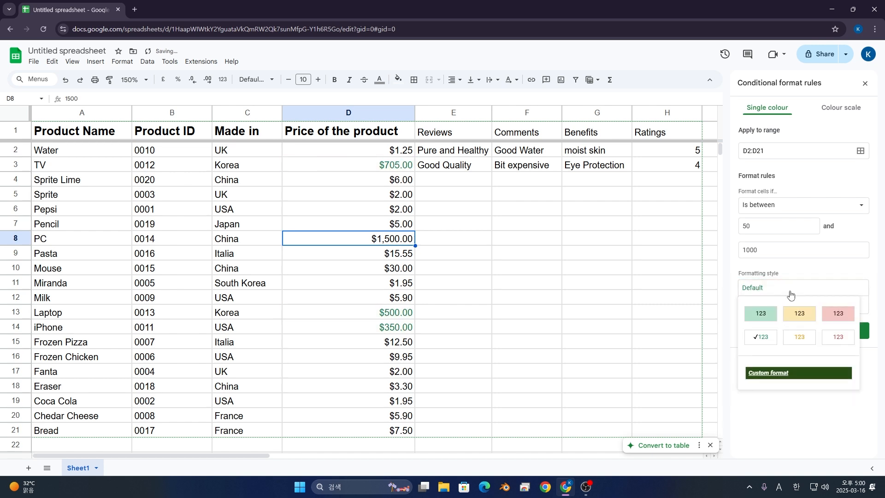
click(785, 339)
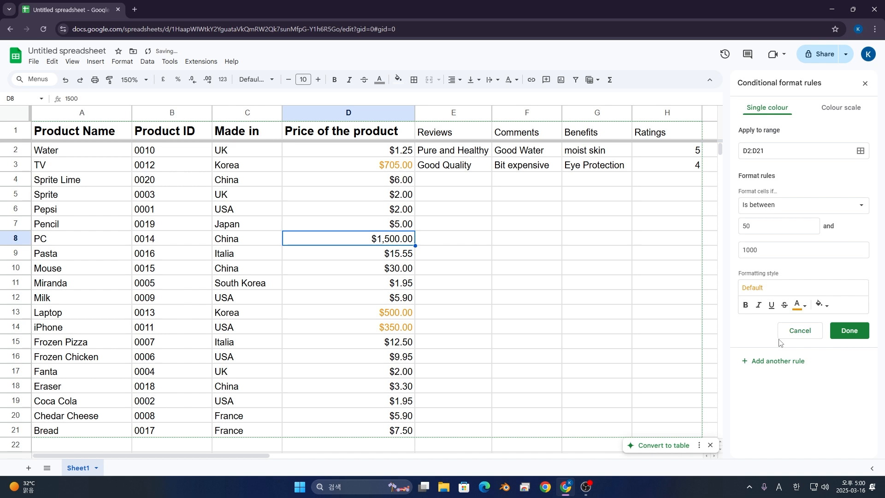
Reapply the dark green custom format to the rule and save the rule
click(778, 288)
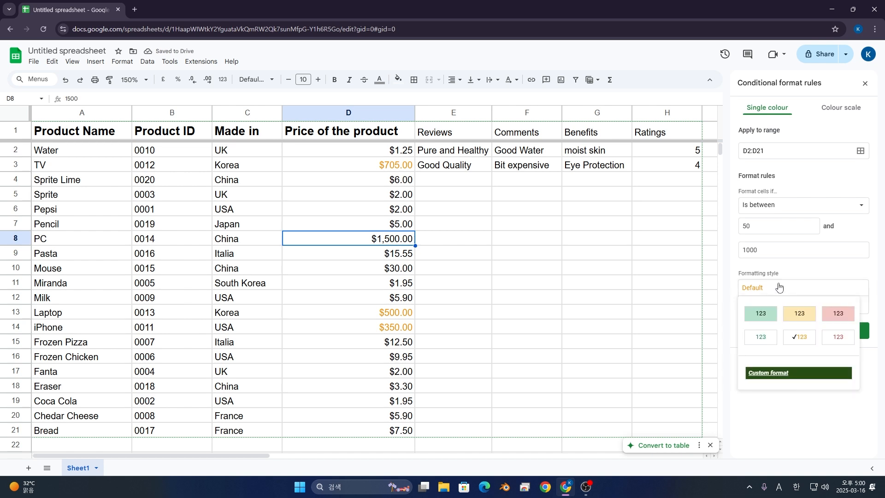
click(772, 372)
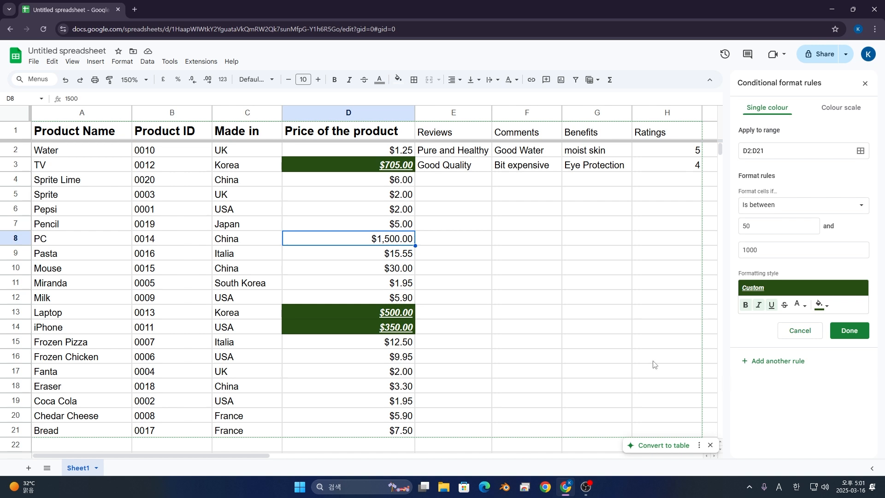
click(839, 327)
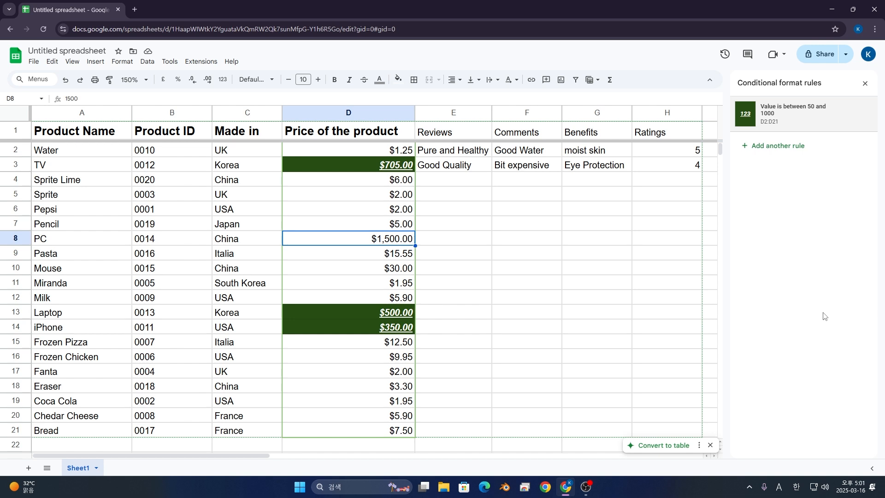
Add another conditional format rule and apply it to the product prices in D2:D21
click(796, 147)
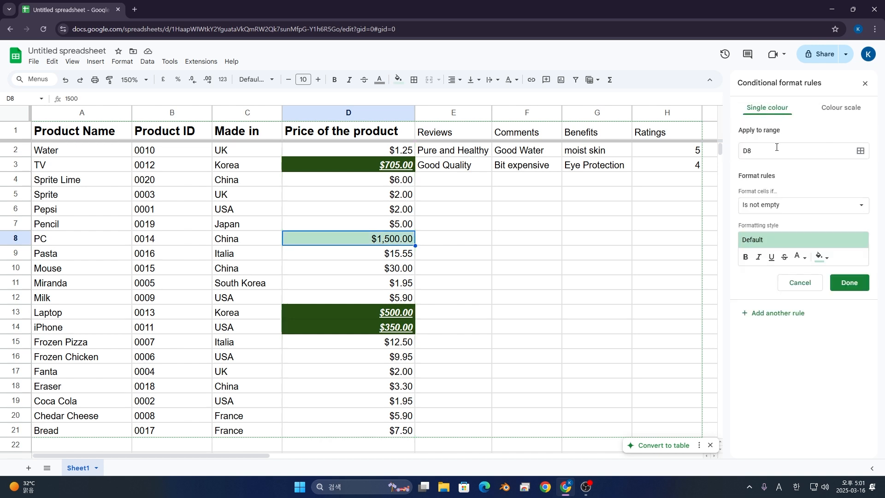
click(860, 150)
scroll(391, 134, down, 2)
scroll(355, 162, up, 2)
drag(350, 154, 361, 434)
click(489, 296)
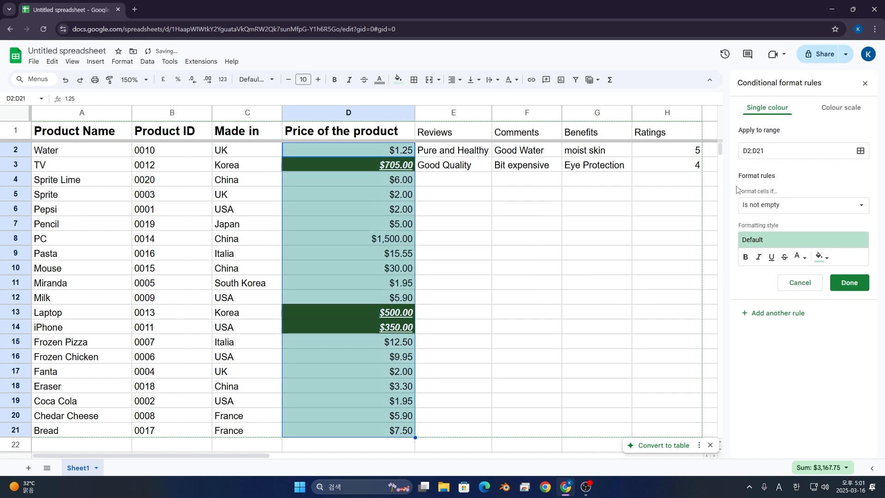
Set the new rule's condition to "Is not between" with the values 50 and 1000
click(745, 207)
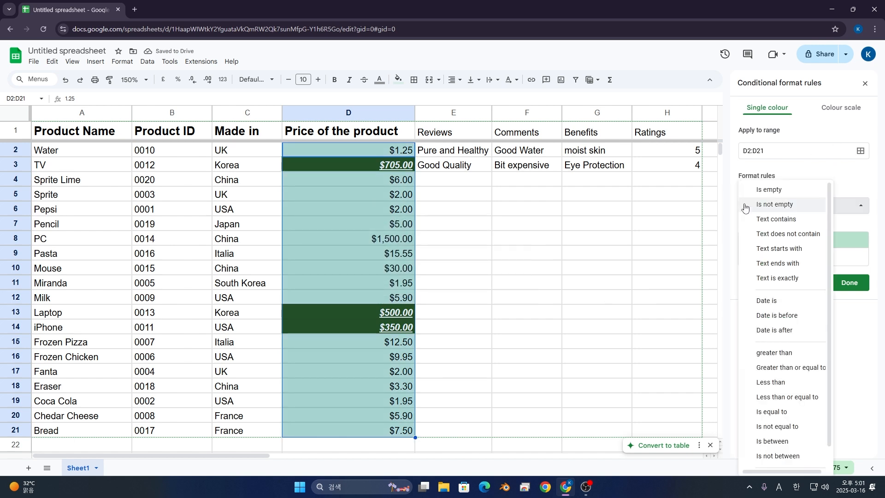
scroll(765, 278, down, 1)
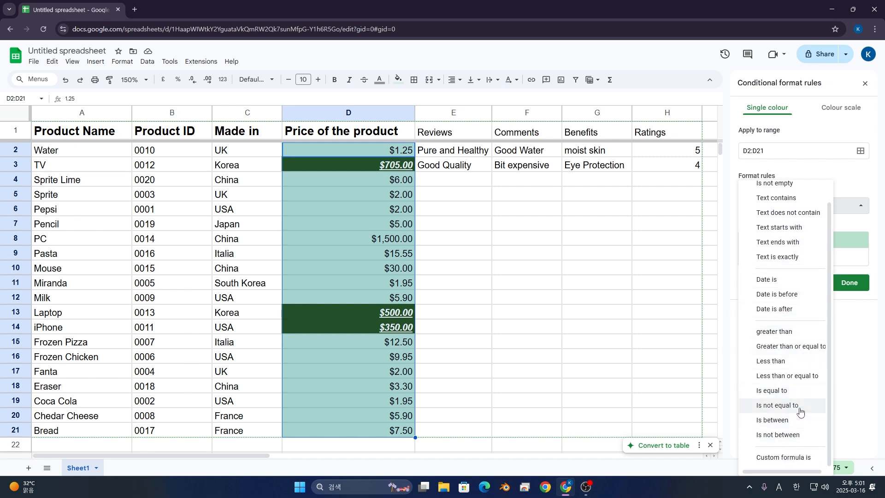
click(793, 439)
click(783, 227)
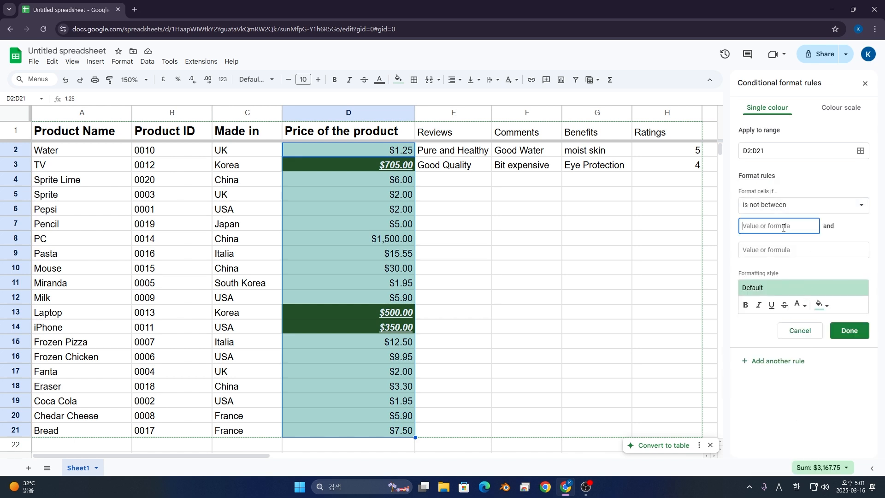
text(50)
click(809, 245)
text(1000)
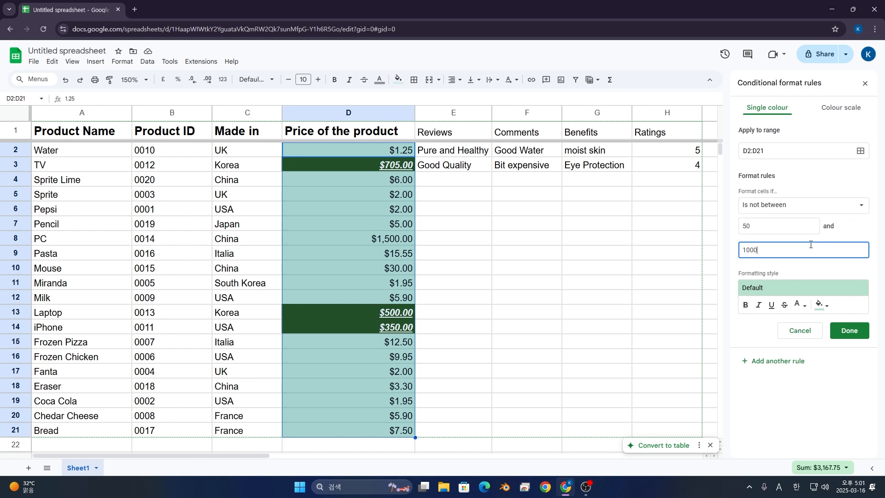
Style the new rule's matching cells with white strikethrough text on a dark red fill
click(389, 166)
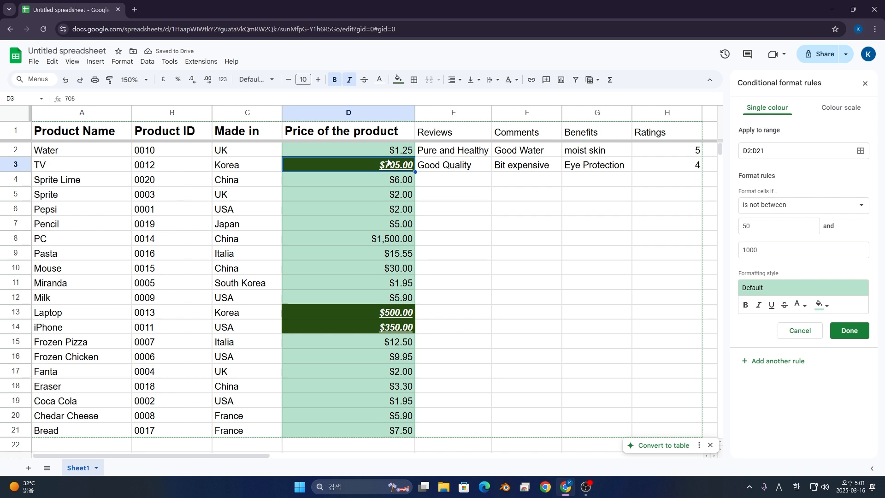
key(Up)
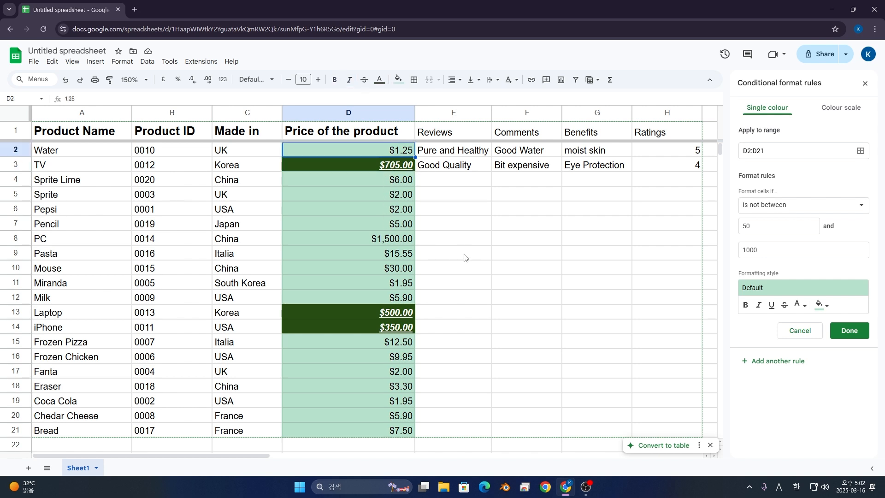
click(783, 305)
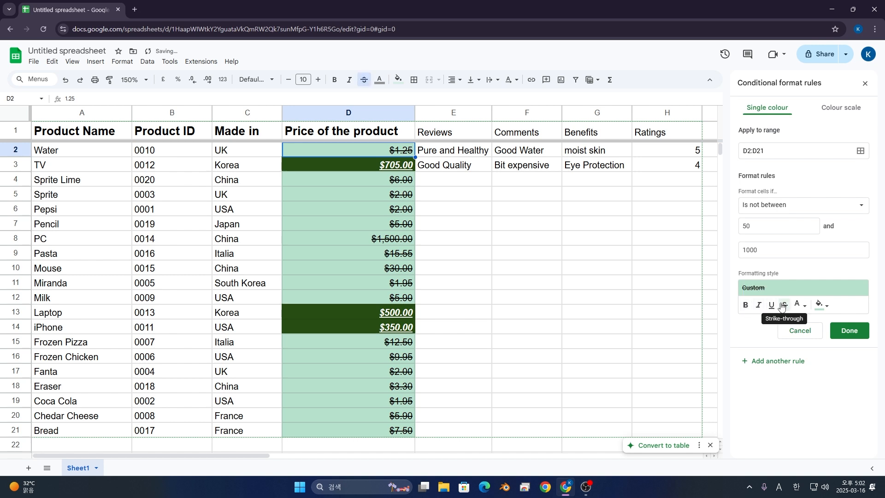
click(824, 305)
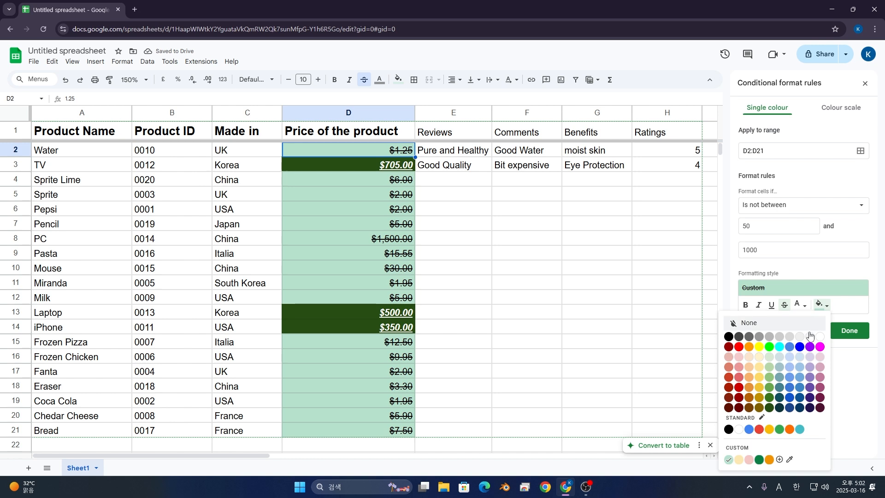
click(740, 407)
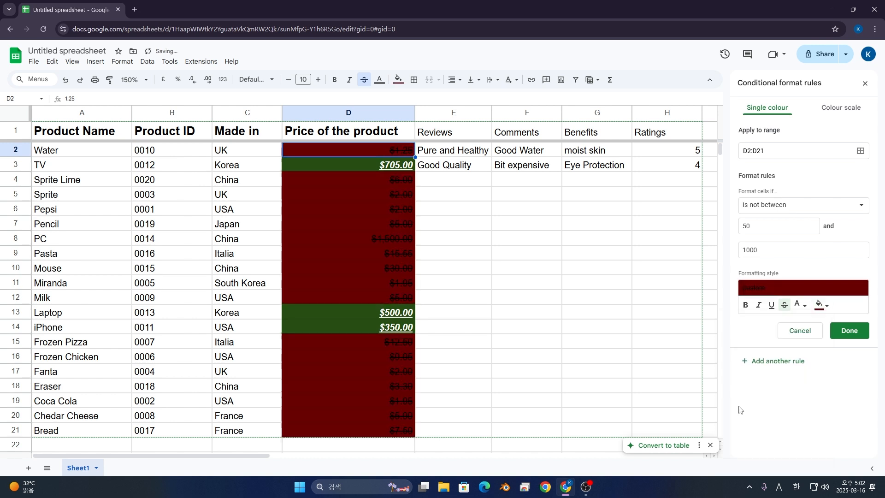
click(801, 308)
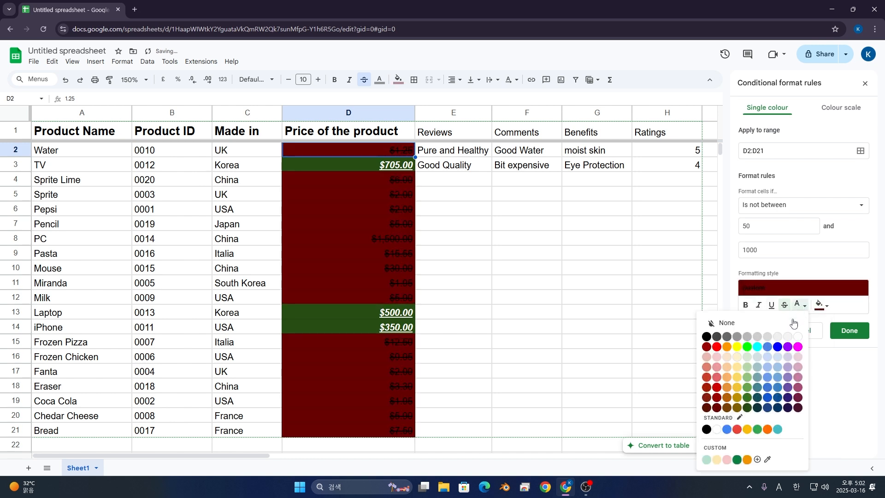
click(793, 336)
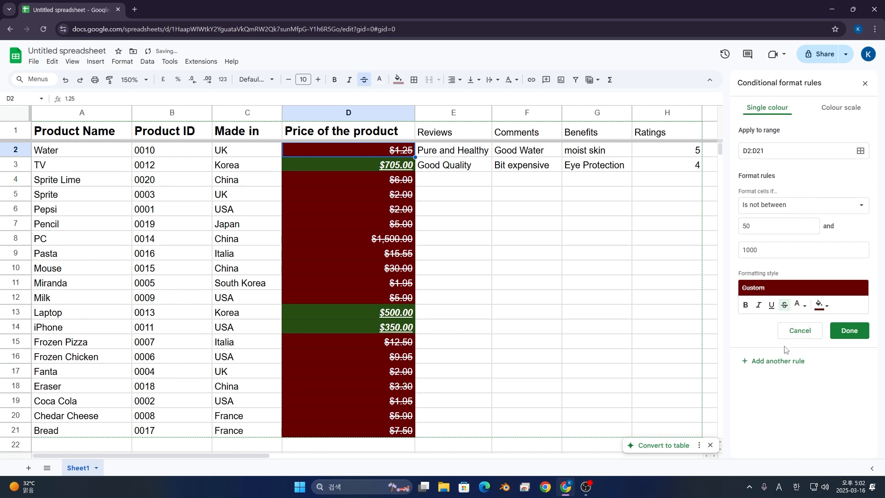
Save the "Is not between" rule and close the conditional format rules
scroll(377, 367, down, 2)
scroll(383, 365, up, 2)
scroll(384, 369, down, 3)
scroll(384, 369, up, 3)
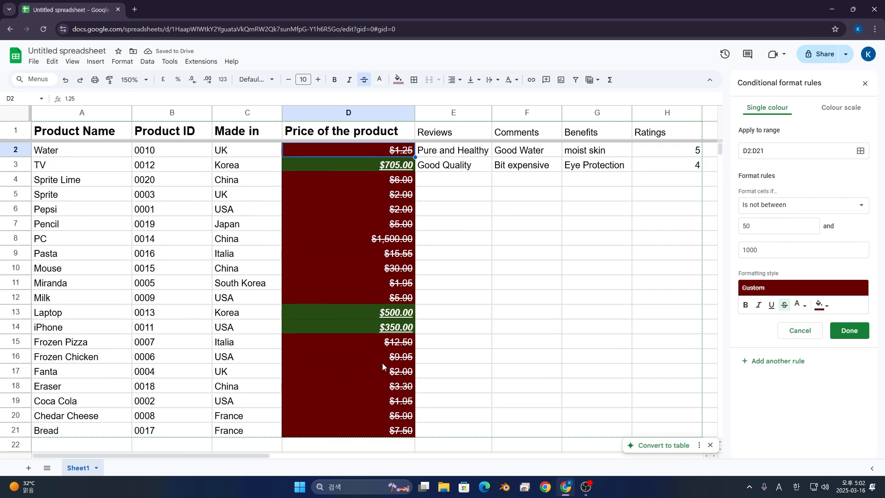
click(839, 340)
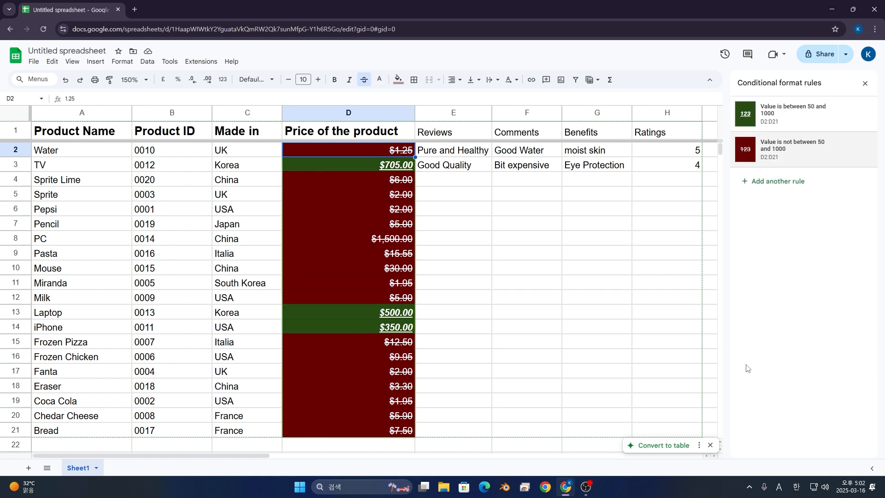
click(865, 84)
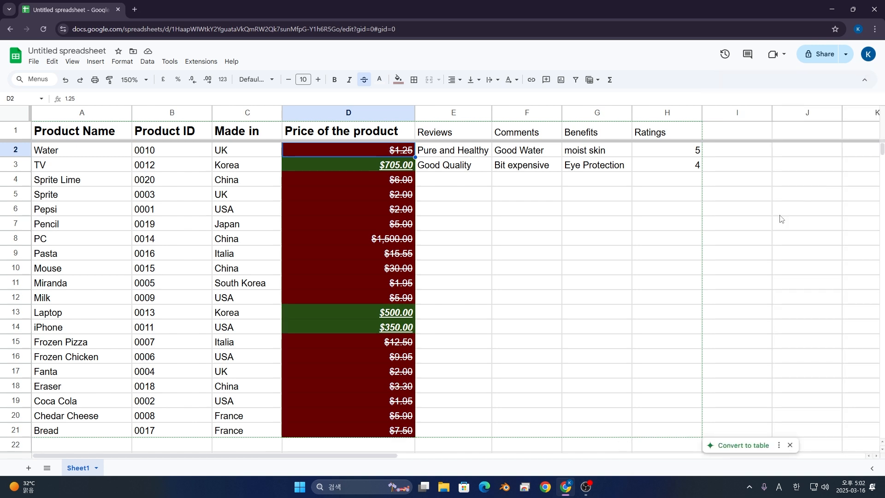
Enter the ratings 4.5, 3, 1.5, 2.5 and 5 in H4:H8, for Sprite Lime through PC
click(675, 179)
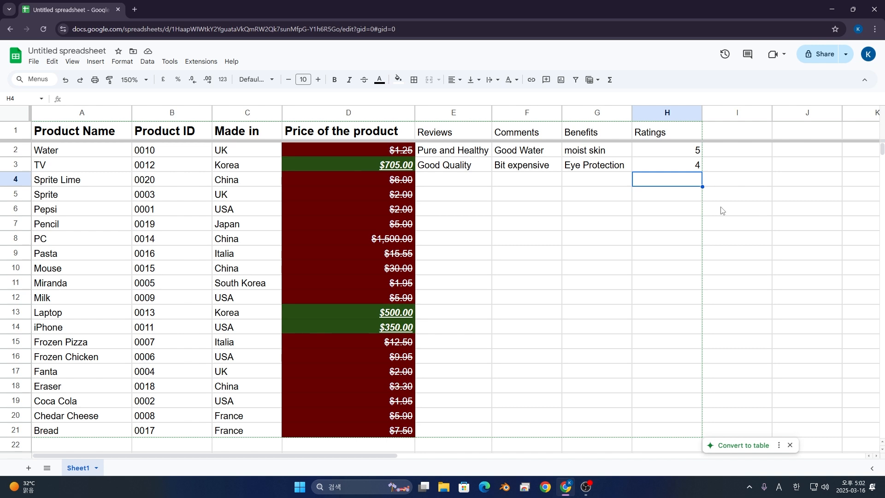
text(4.)
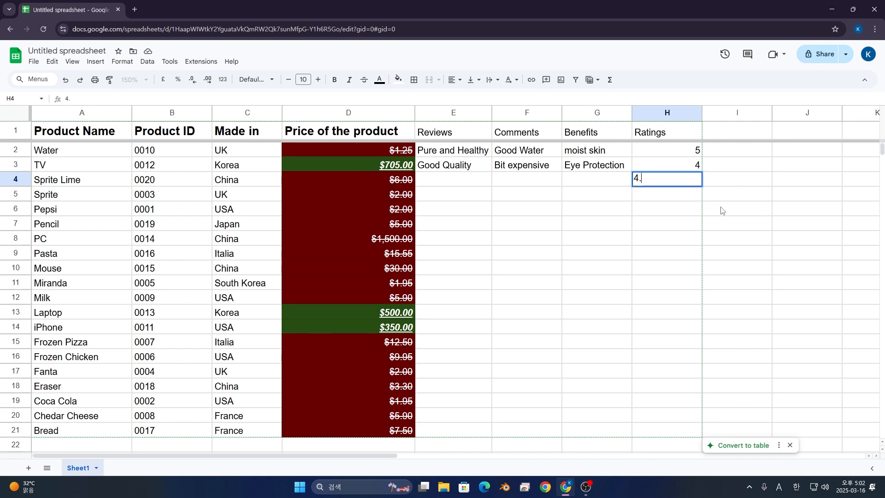
text(5)
key(Return)
text(3)
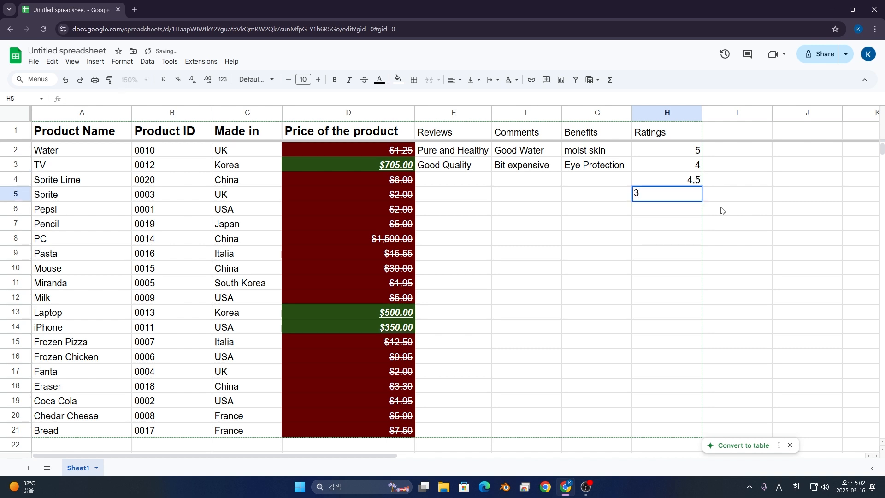
key(Return)
text(1.6)
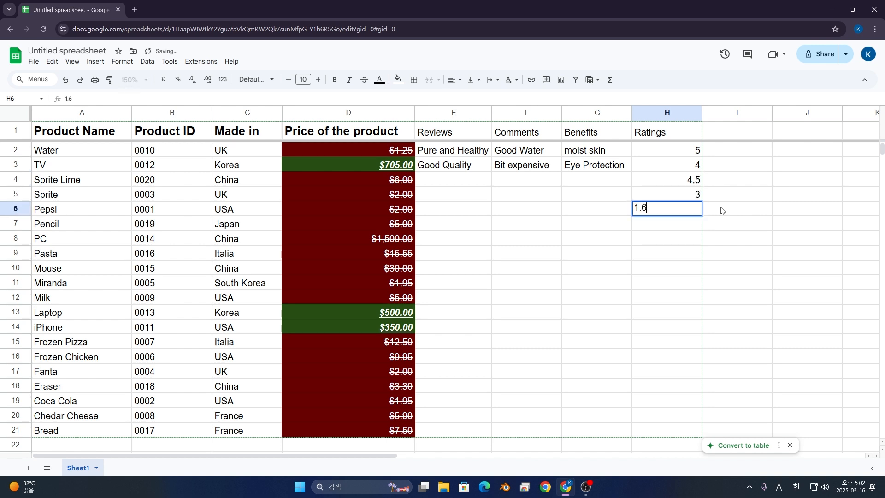
key(Return)
text(2.5)
key(Return)
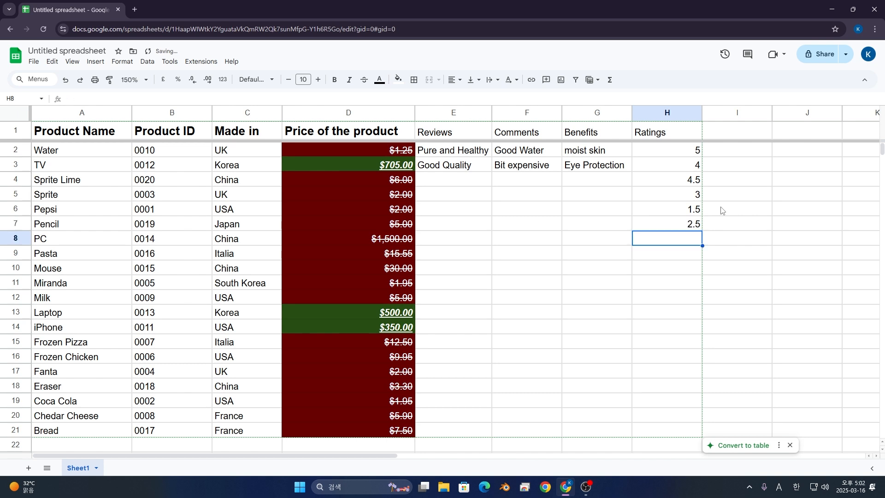
text(5)
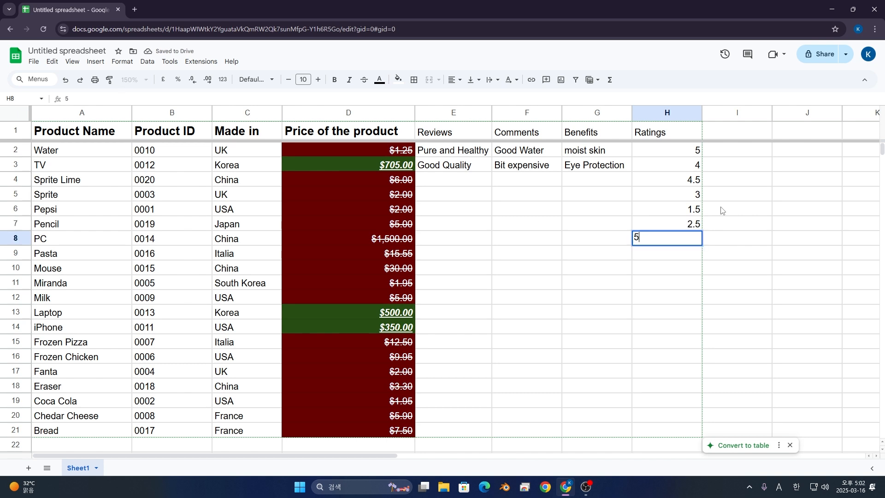
key(Return)
Enter the ratings 4.5, 1.5, 1.5, 3.5 and 0.5 in H9:H13, for Pasta through Laptop
text(4)
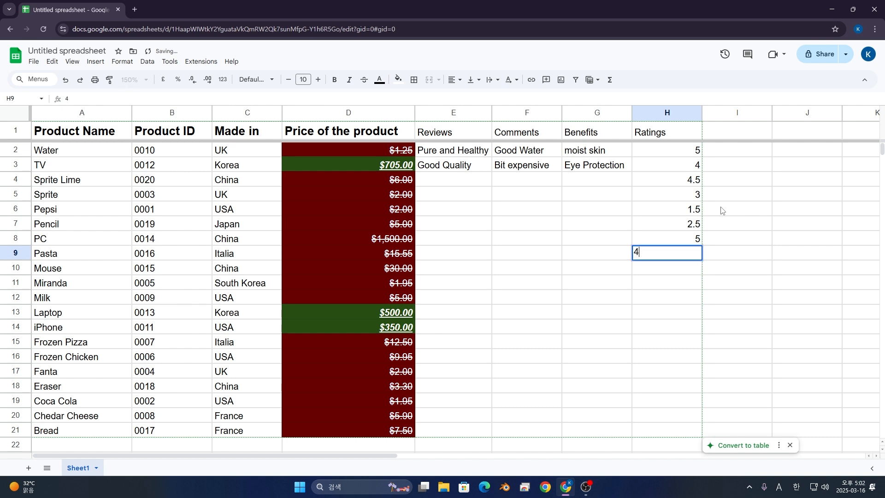
text(.5.)
key(Return)
text(1.5)
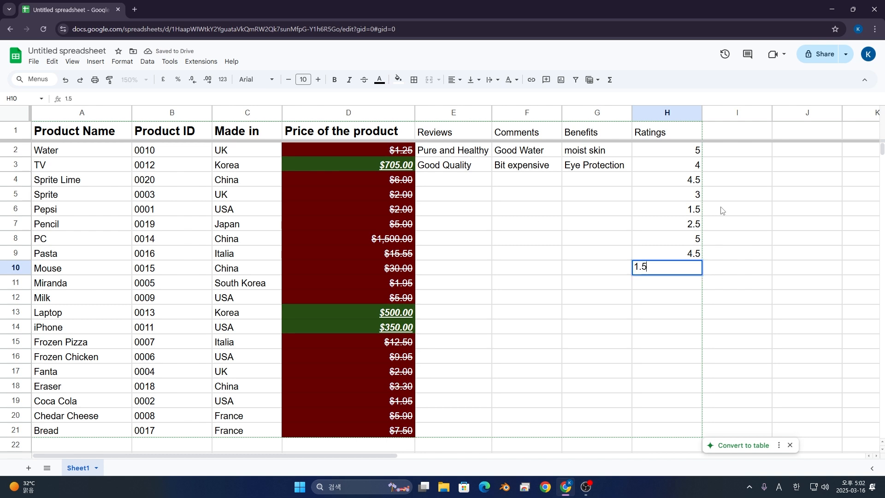
key(Return)
text(1.5)
key(Return)
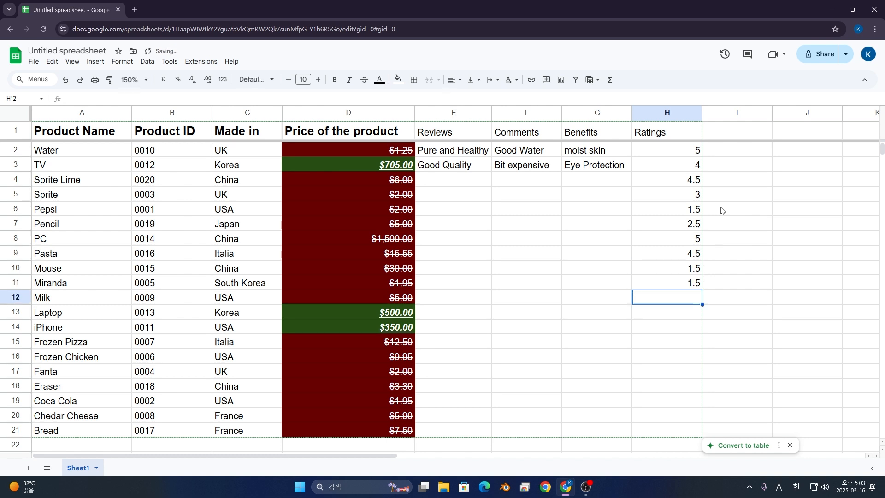
text(4.)
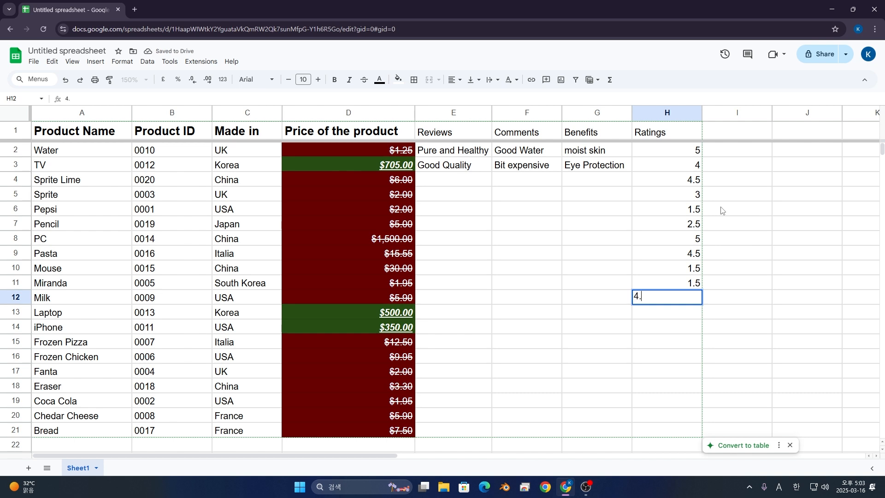
key(BackSpace)
text(3.)
key(Return)
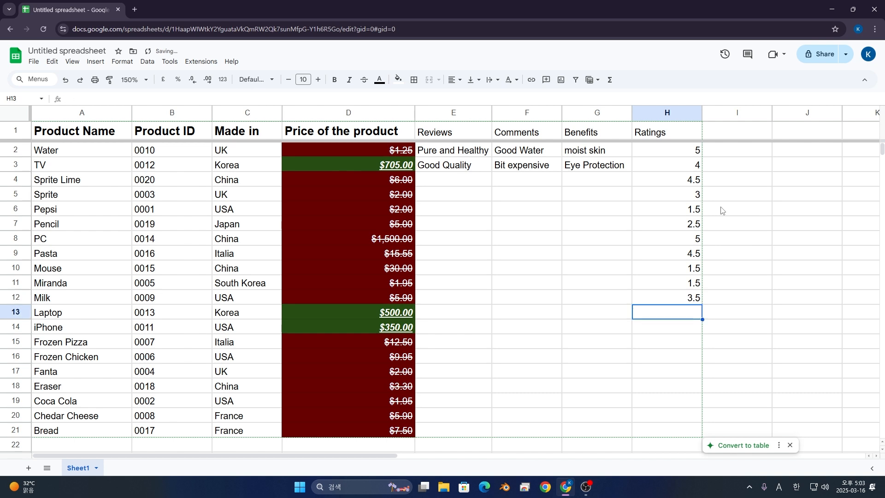
text(0.5)
key(Return)
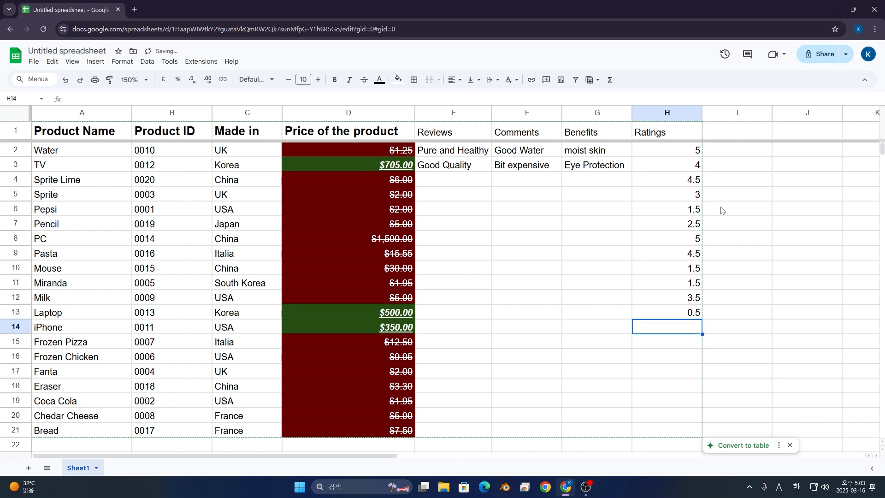
Enter the ratings 5, 2.5, 3, 2.5, 1.5 and 1.5 in H14:H19, for iPhone through Coca Cola
text(5)
key(Return)
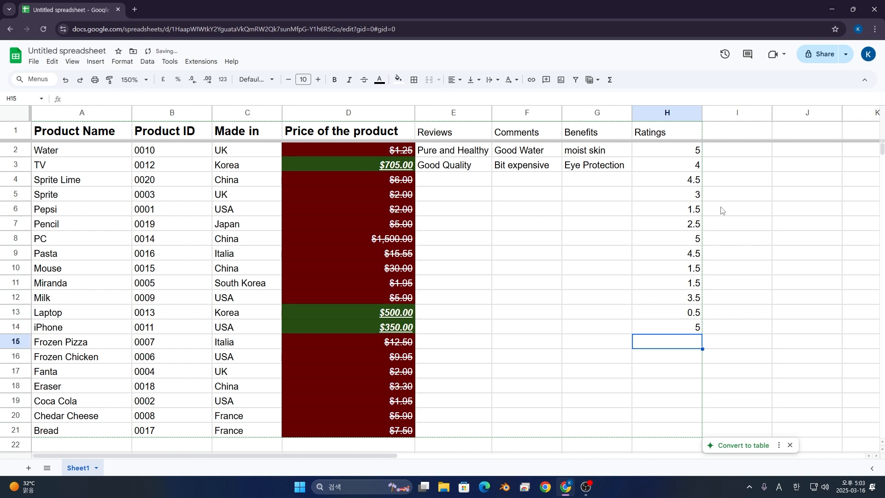
text(2.)
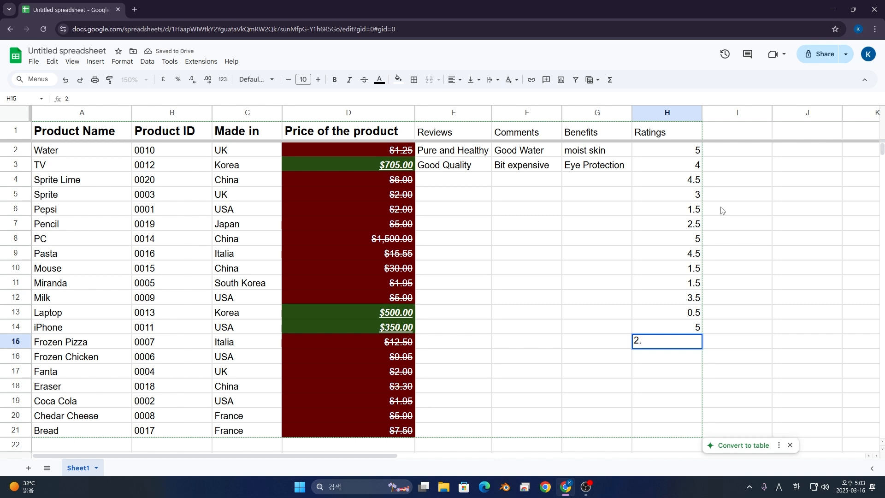
text(5)
key(Return)
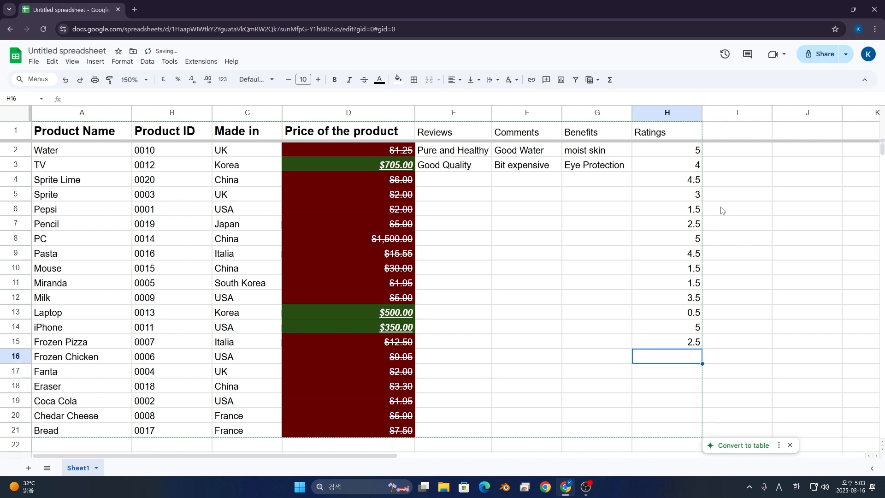
text(3)
key(Return)
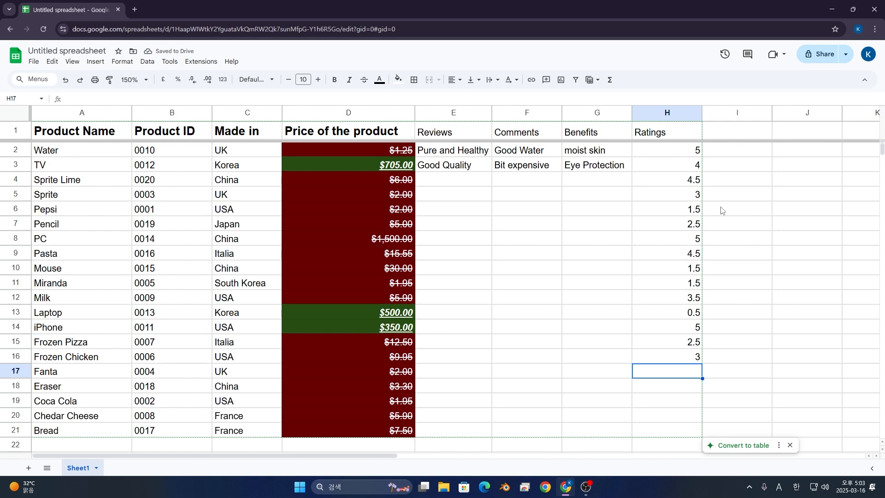
text(2.5)
key(Return)
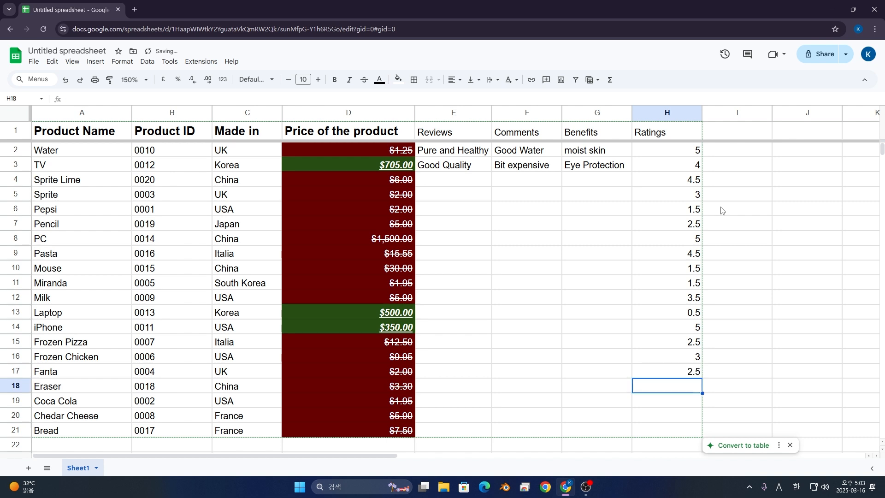
text(1.5)
key(Return)
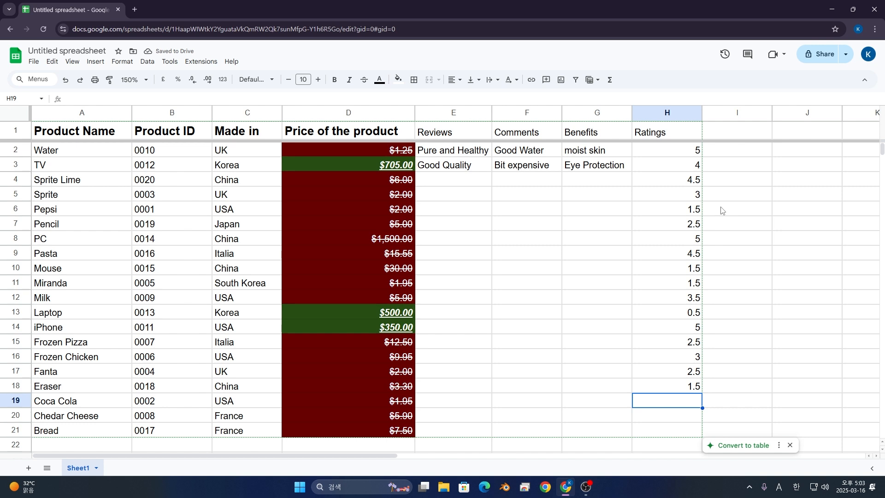
text(1.5)
key(Return)
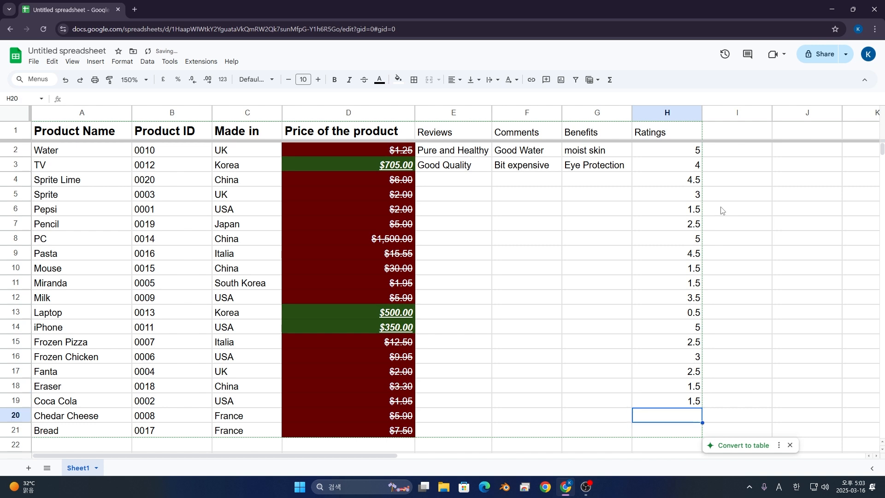
Enter a rating of 5 in H20 and H21, for Chedar Cheese and Bread
text(5)
key(Return)
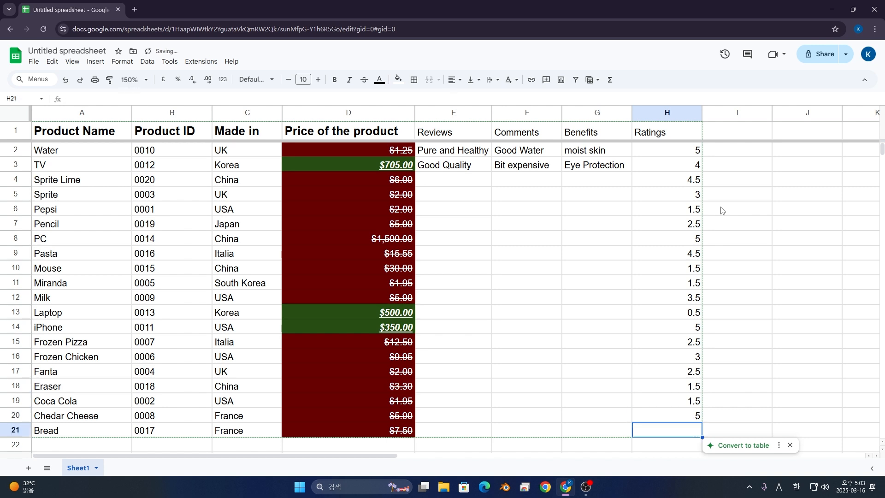
text(5)
key(Return)
Start a colour scale conditional format rule for the ratings in H2:H21
drag(695, 152, 683, 431)
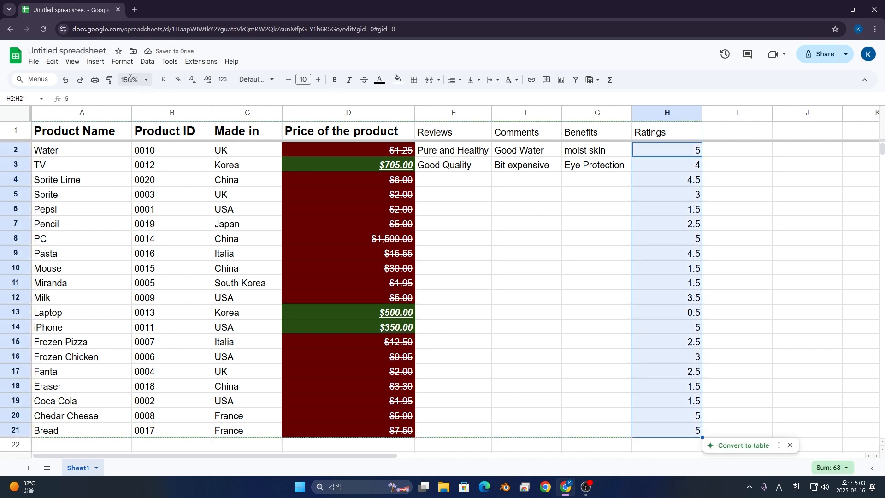
click(123, 62)
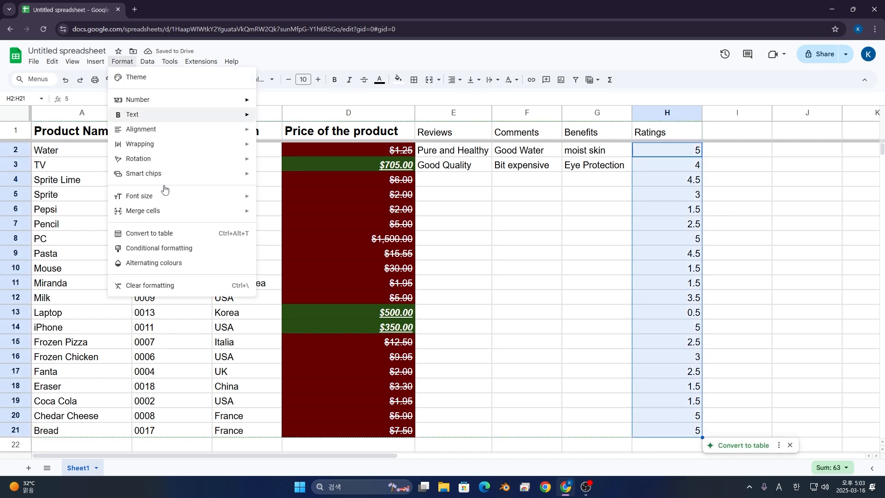
click(186, 249)
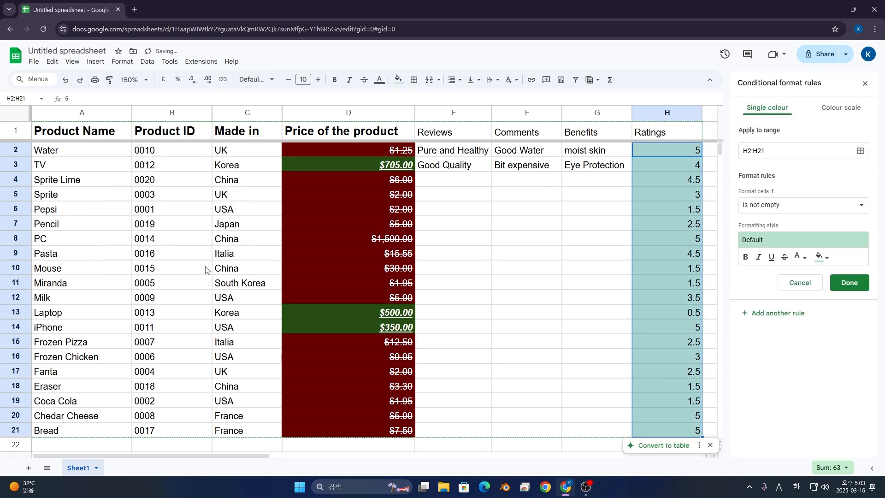
click(824, 114)
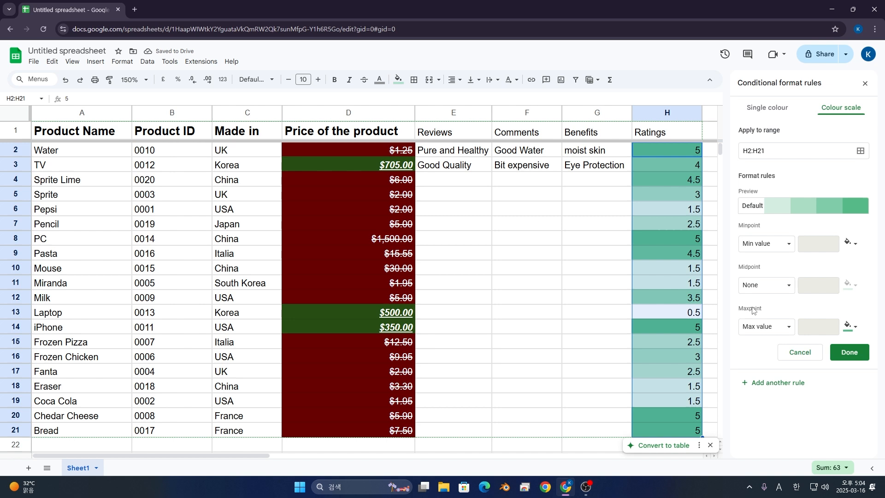
Set the colour scale's minpoint, midpoint and maxpoint types to Number
click(769, 247)
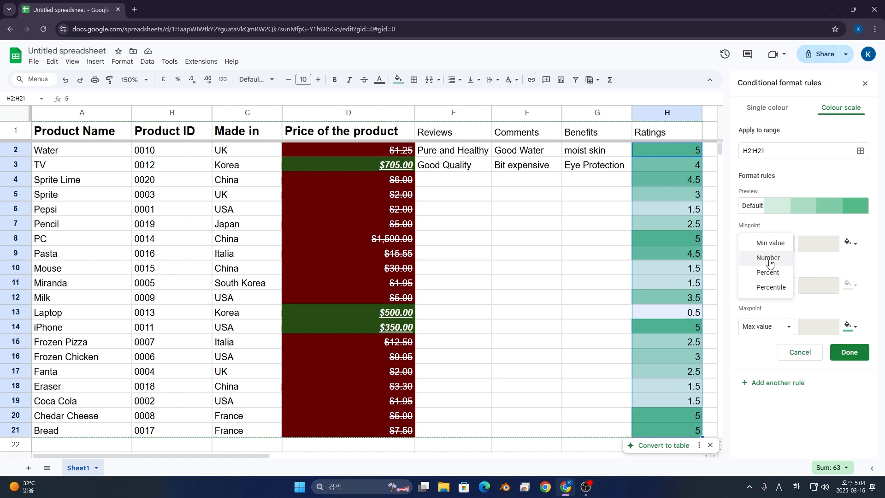
click(768, 258)
click(765, 285)
click(764, 306)
click(761, 326)
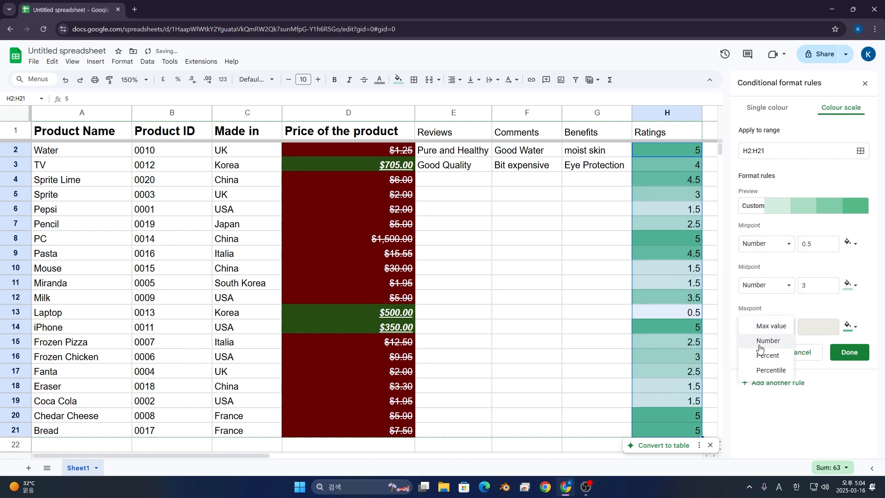
click(760, 343)
Set the colour scale's minpoint value to 0 and its midpoint value to 2.5
drag(818, 244, 768, 257)
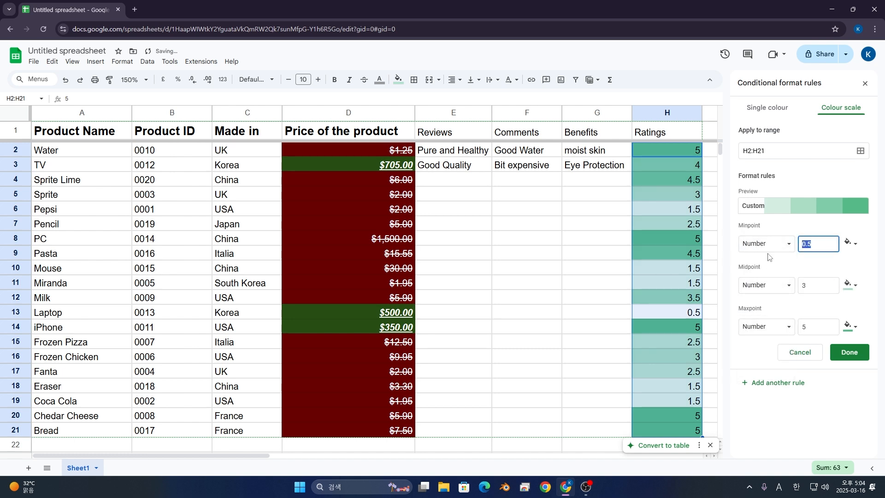
text(0)
key(Tab)
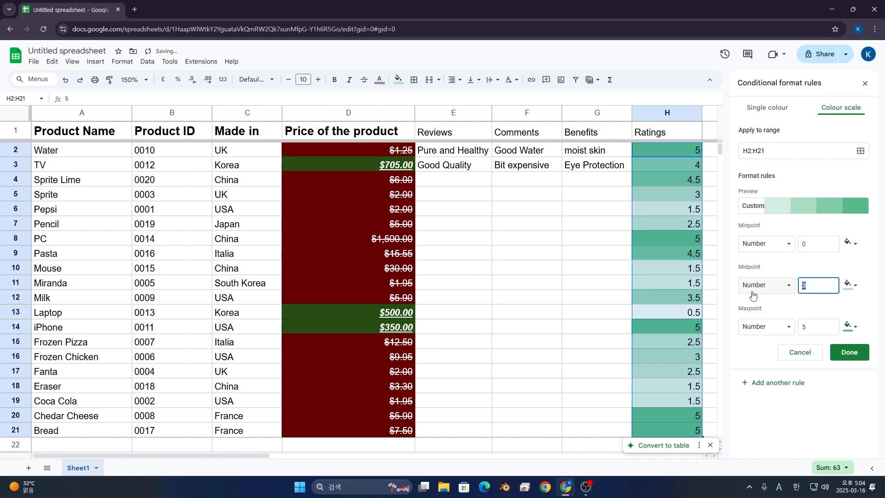
text(2.5)
click(824, 329)
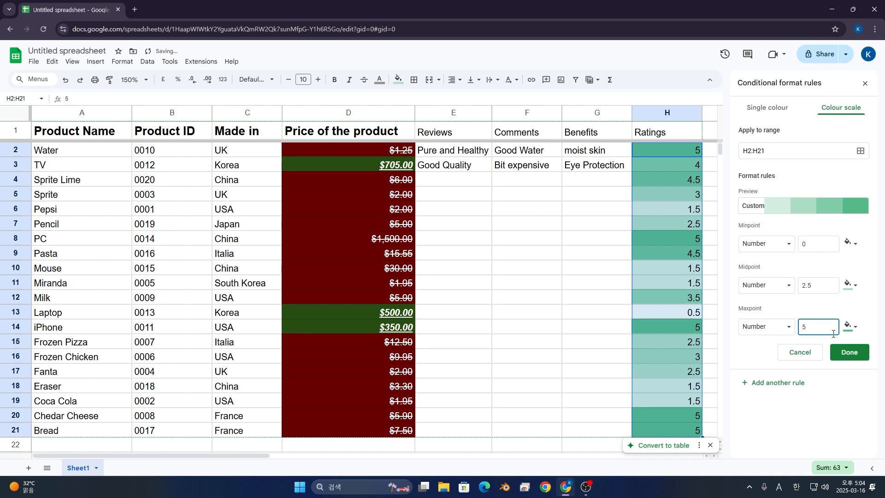
click(818, 303)
Colour the scale's minpoint light red, its midpoint light green and its maxpoint dark green
click(854, 241)
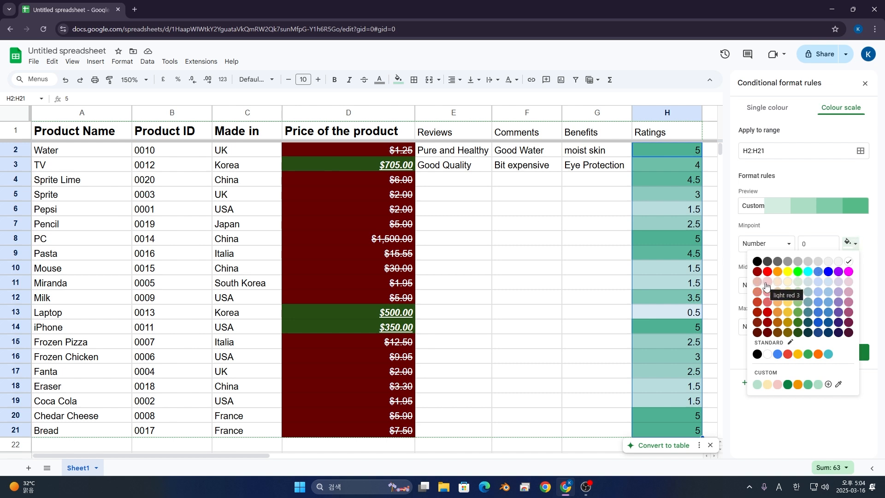
click(765, 313)
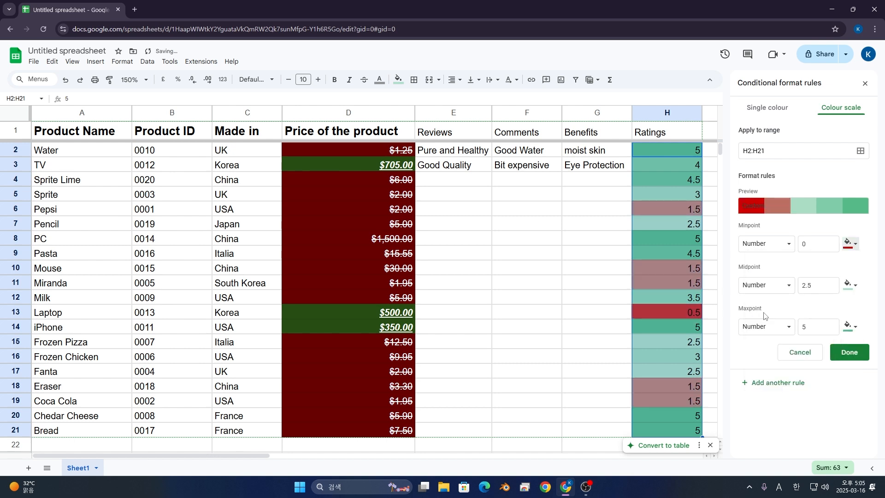
click(850, 289)
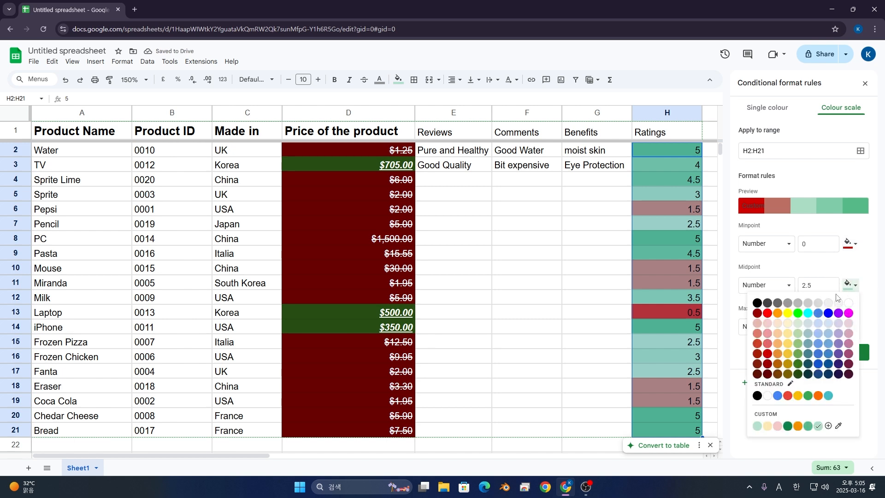
click(799, 344)
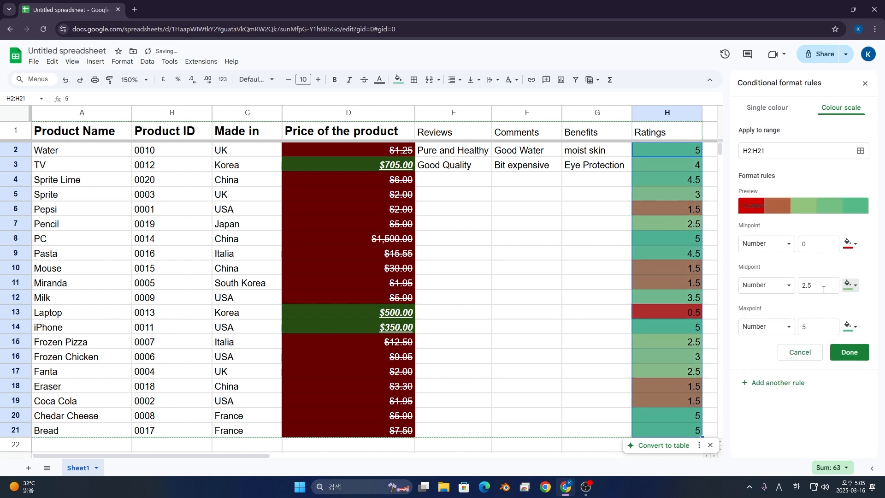
click(850, 243)
click(770, 304)
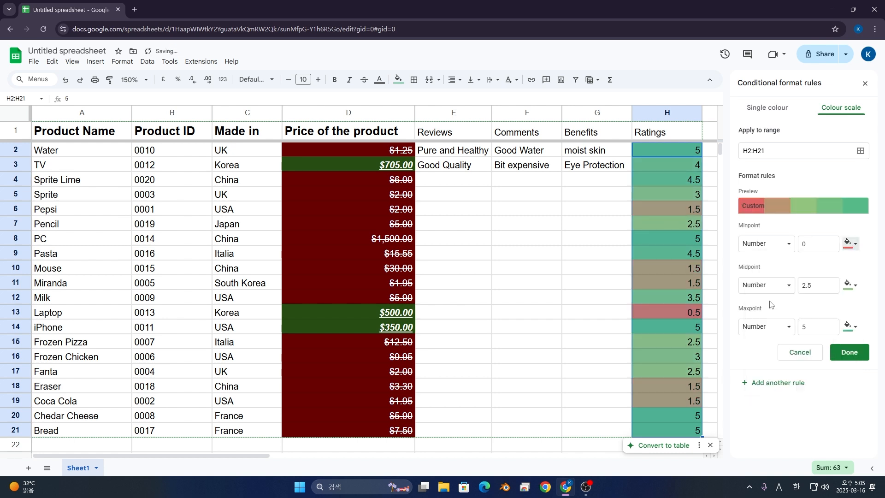
click(853, 328)
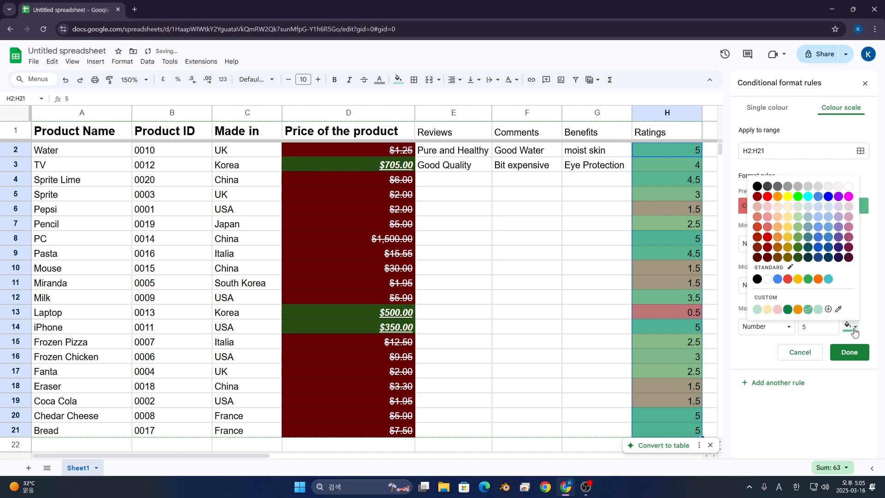
click(799, 253)
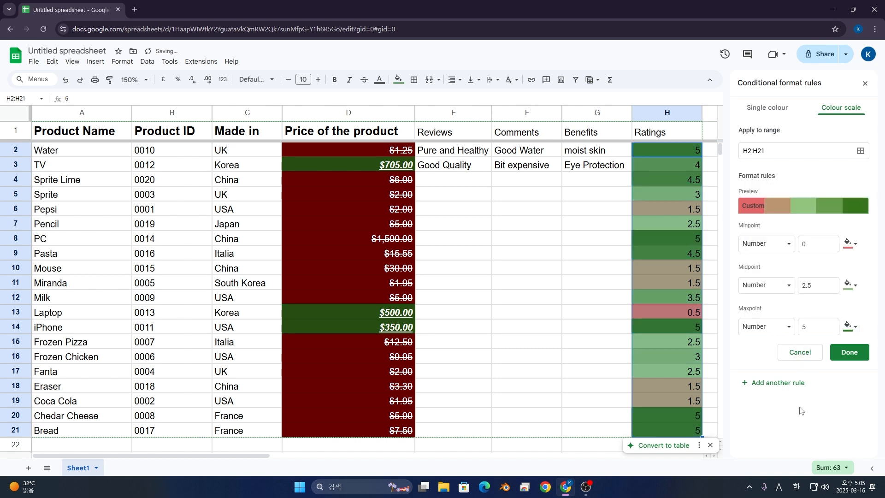
click(649, 352)
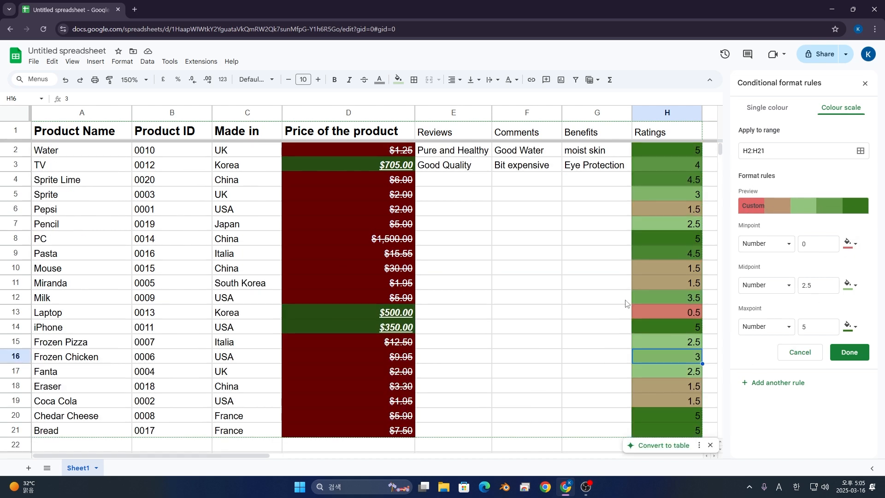
click(676, 311)
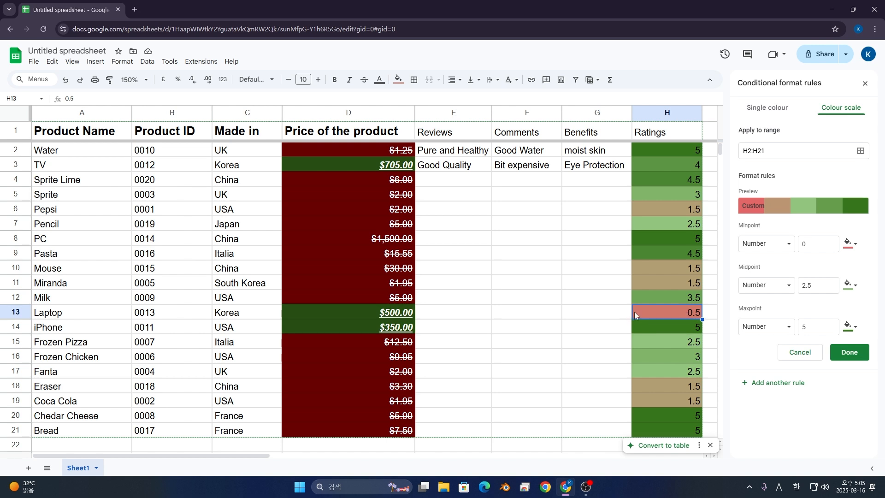
drag(664, 284, 667, 263)
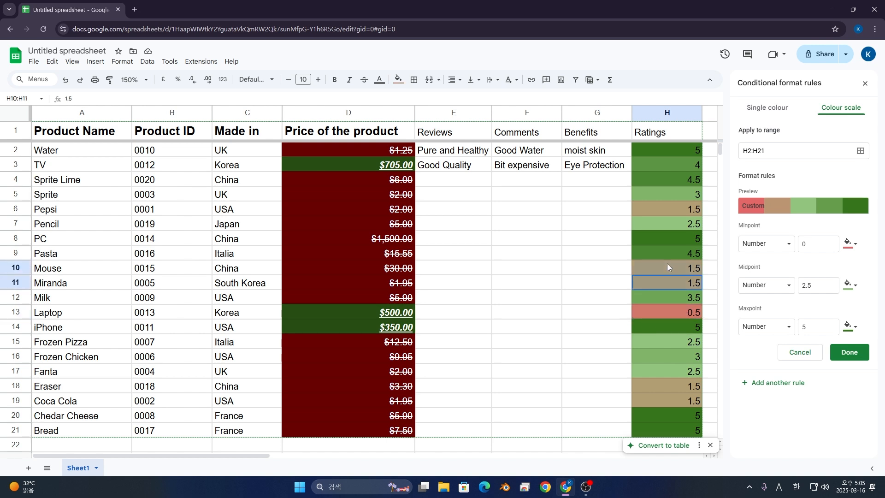
Change Pepsi's rating in H6 to 1 and Mouse's rating in H10 to 0
click(664, 211)
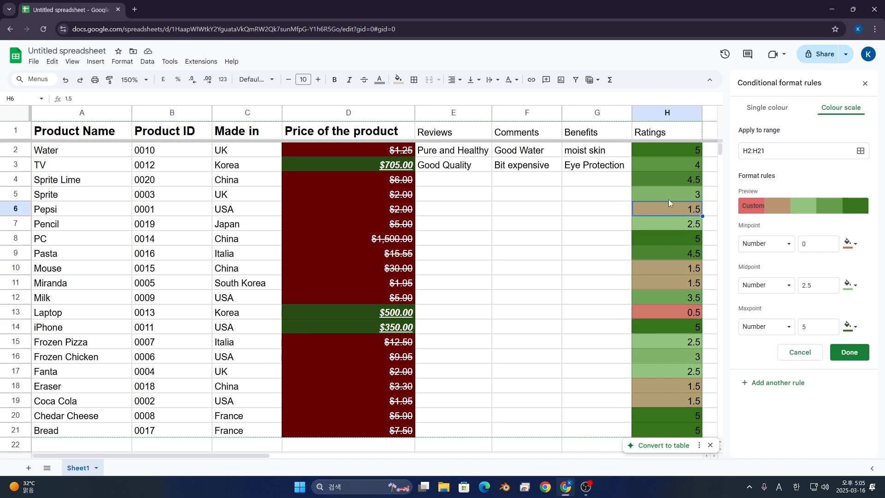
text(1)
key(Return)
key(Down)
key(Down)
key(Down)
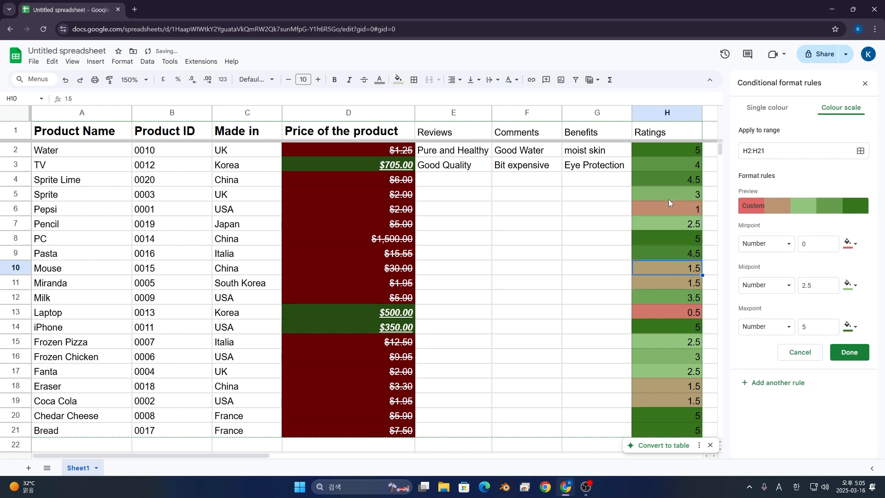
key(Down)
key(Up)
text(0)
key(Return)
Change Chedar Cheese's rating in H20 to 1.5
key(Down)
scroll(673, 277, down, 2)
click(676, 341)
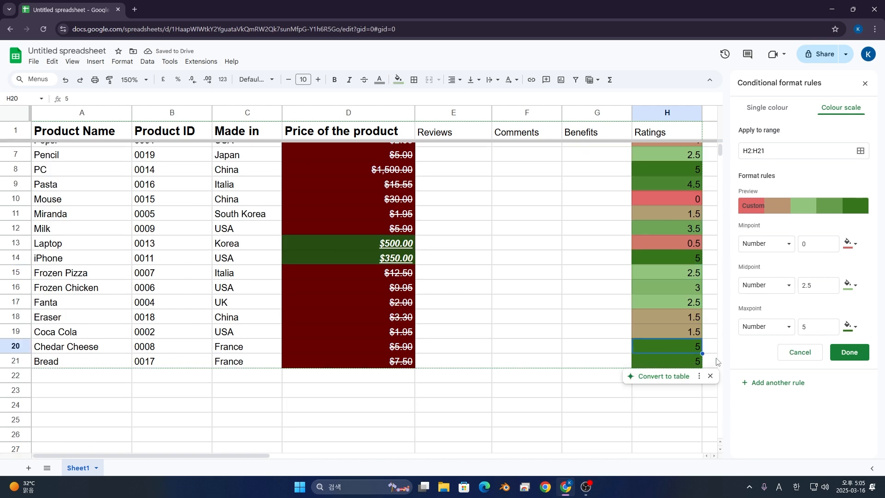
text(1.)
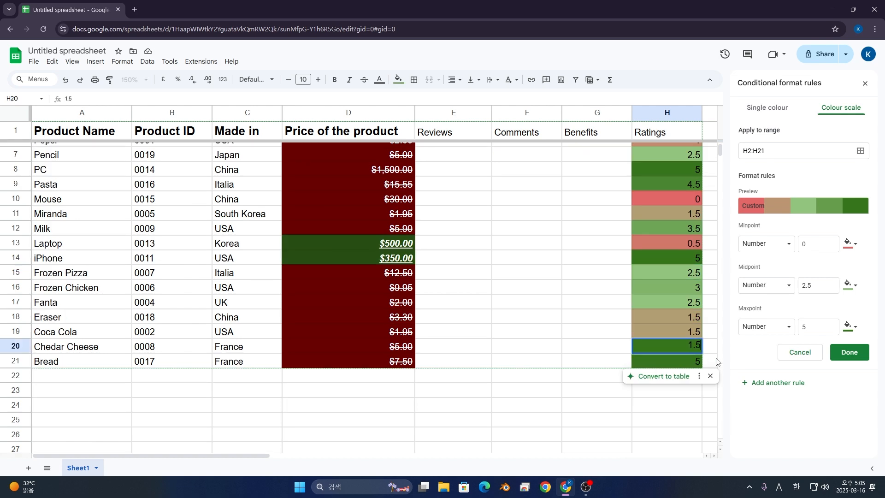
key(Return)
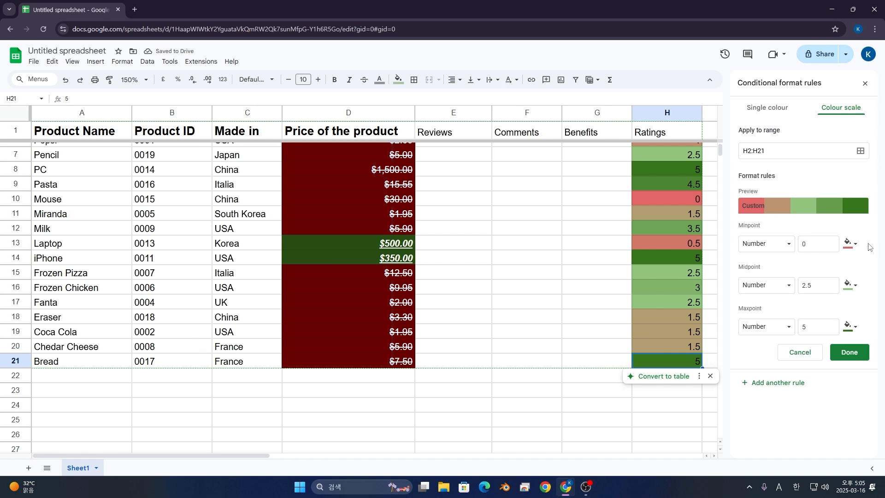
Save the ratings colour scale rule and close the conditional format rules
click(866, 352)
click(865, 85)
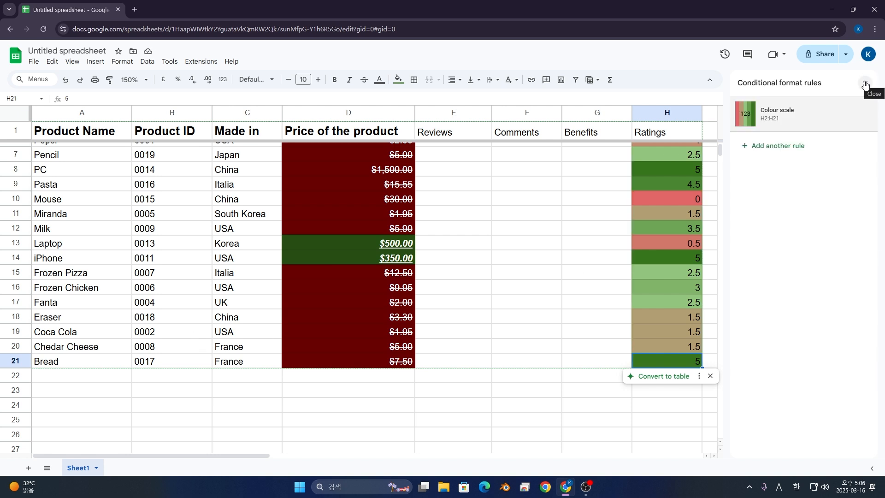
scroll(218, 240, up, 3)
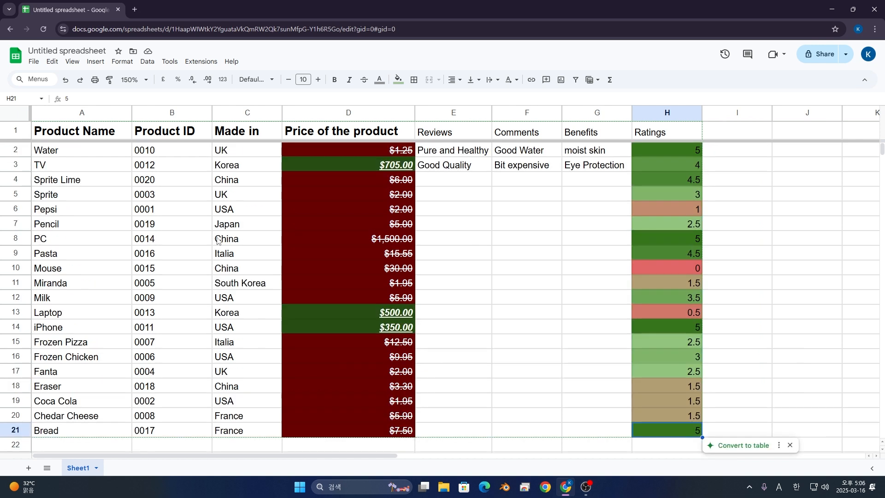
Start a single-colour conditional format rule for the Made in values in C2:C21 with the condition "Text contains"
click(233, 154)
key(ctrl+shift+Down)
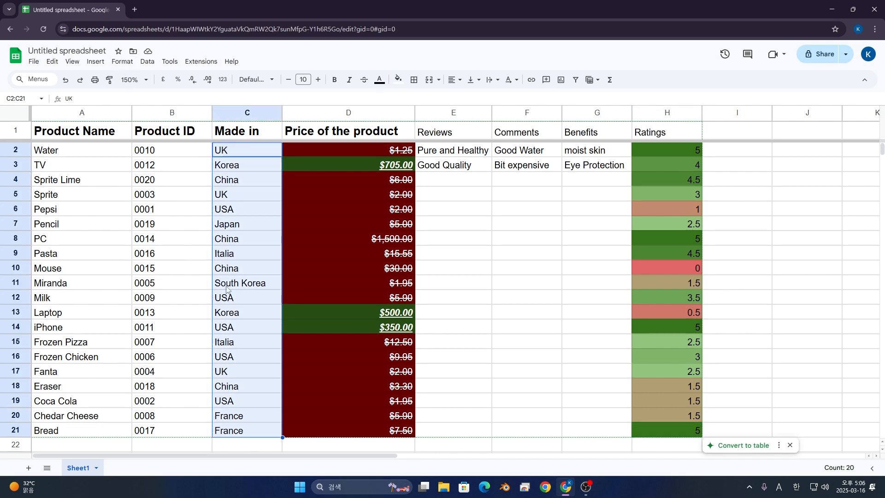
click(116, 63)
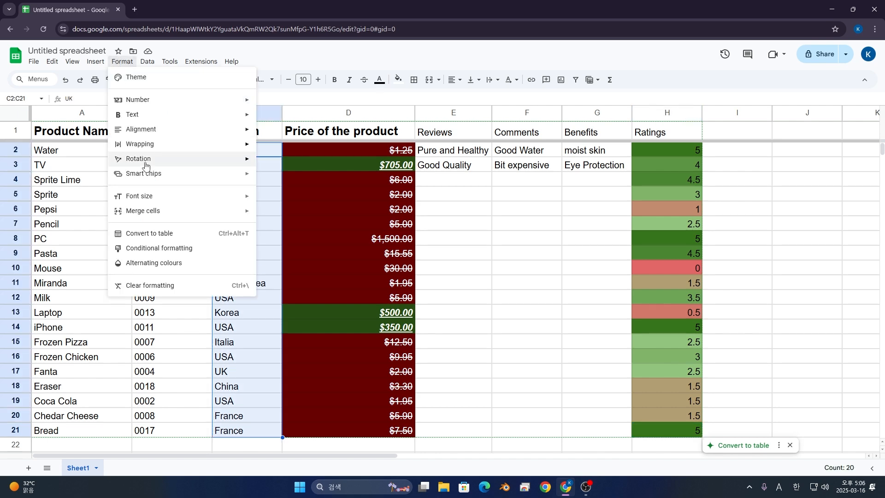
click(170, 249)
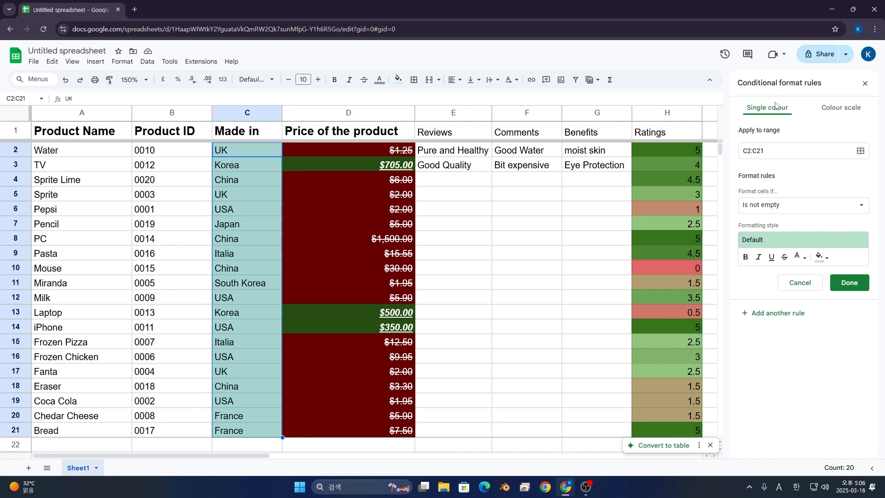
click(788, 208)
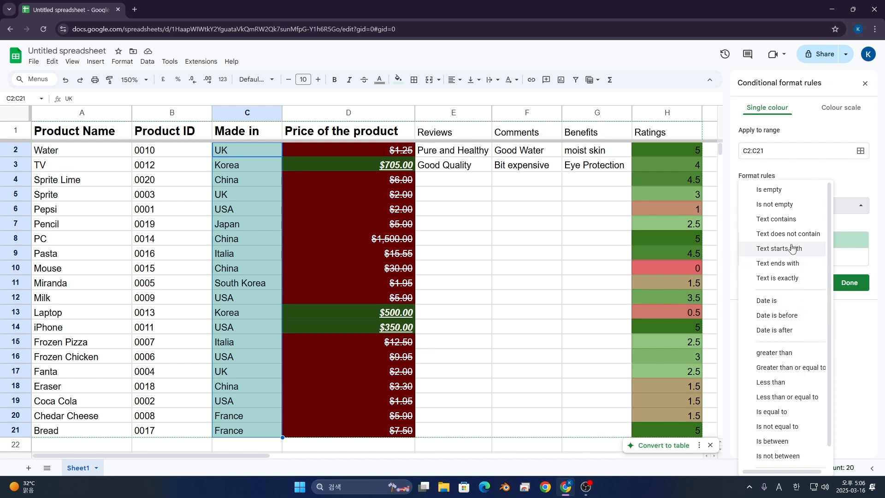
click(779, 220)
Make the "Text contains" rule match the letter "e" and fill matching cells with dark green
click(777, 227)
text(3)
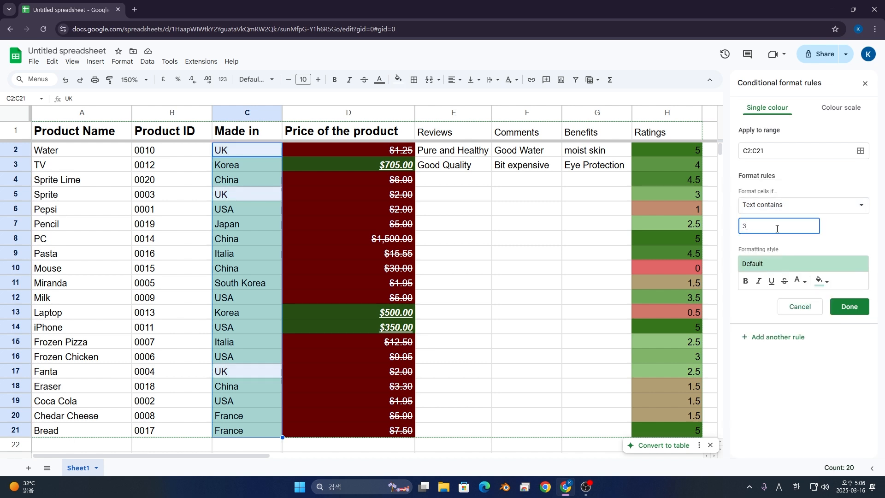
key(BackSpace)
text(e)
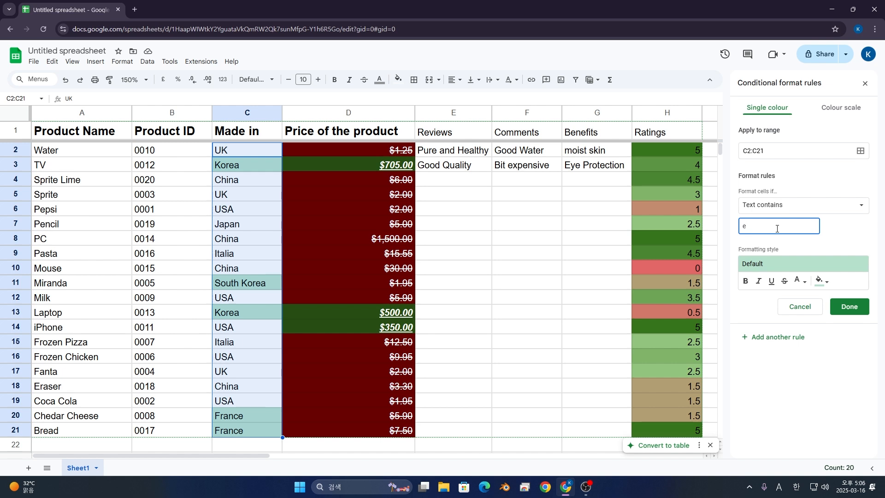
click(823, 280)
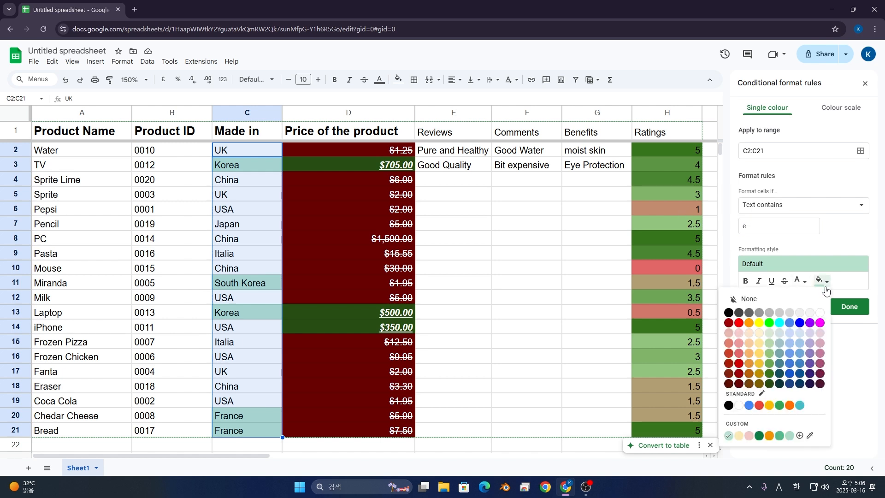
click(770, 373)
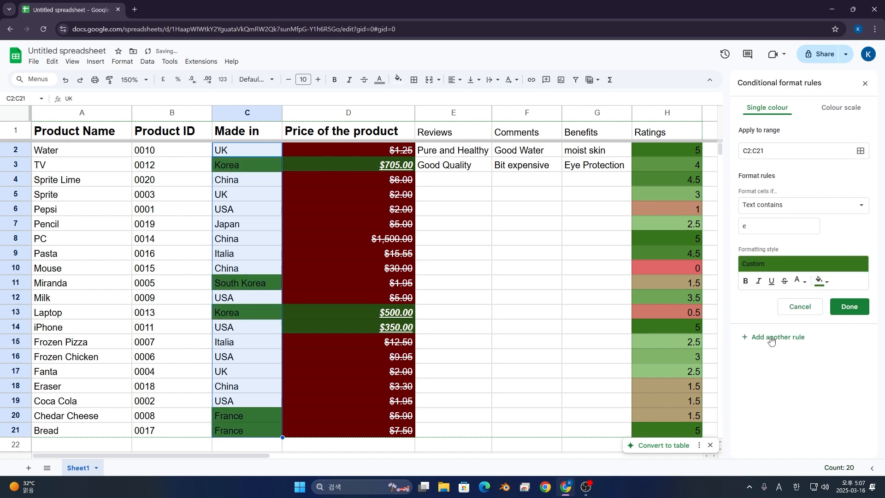
Format text in cells matching the "e" rule as bold, white and underlined, then save the rule and close the conditional format rules
click(746, 281)
click(799, 282)
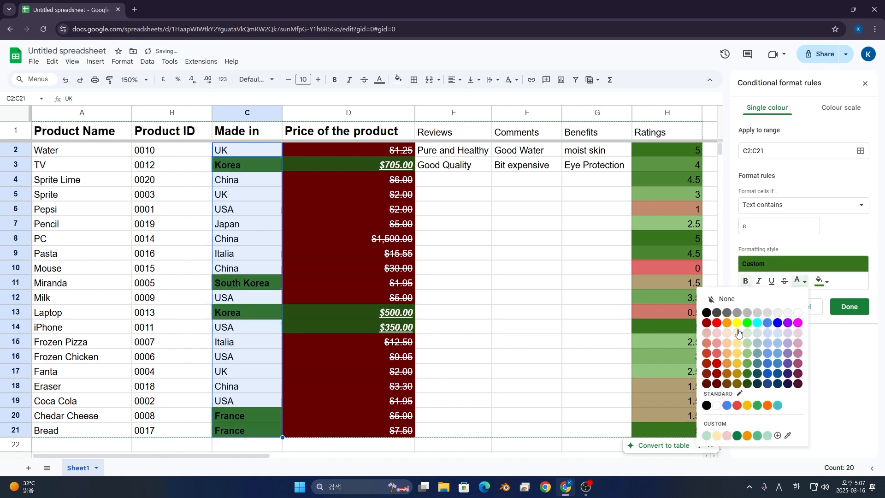
click(798, 315)
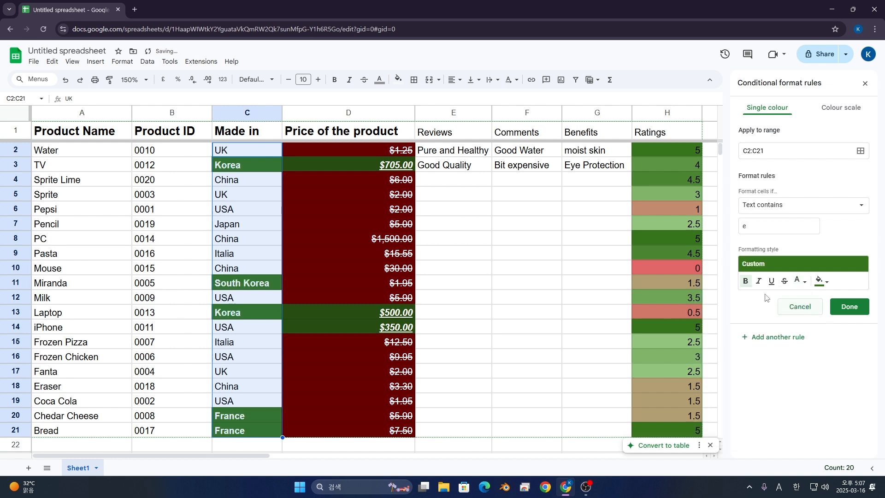
click(759, 281)
click(759, 281)
click(771, 281)
scroll(529, 335, down, 2)
scroll(635, 333, up, 2)
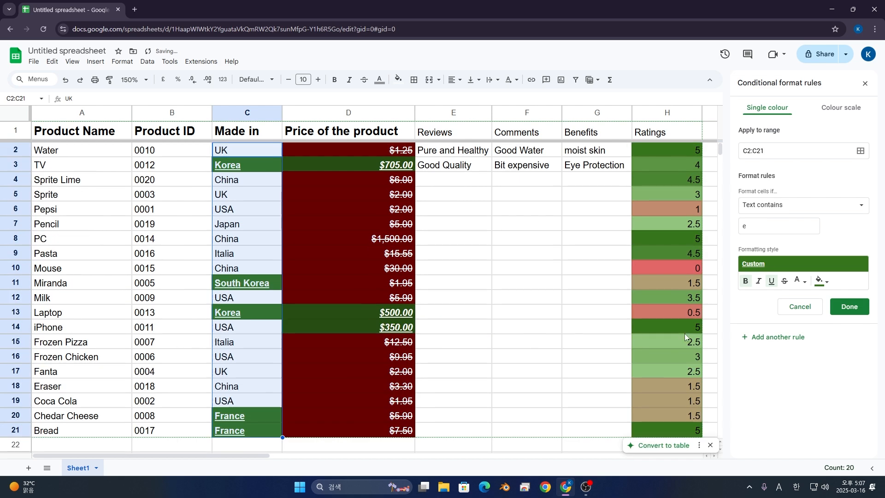
click(847, 309)
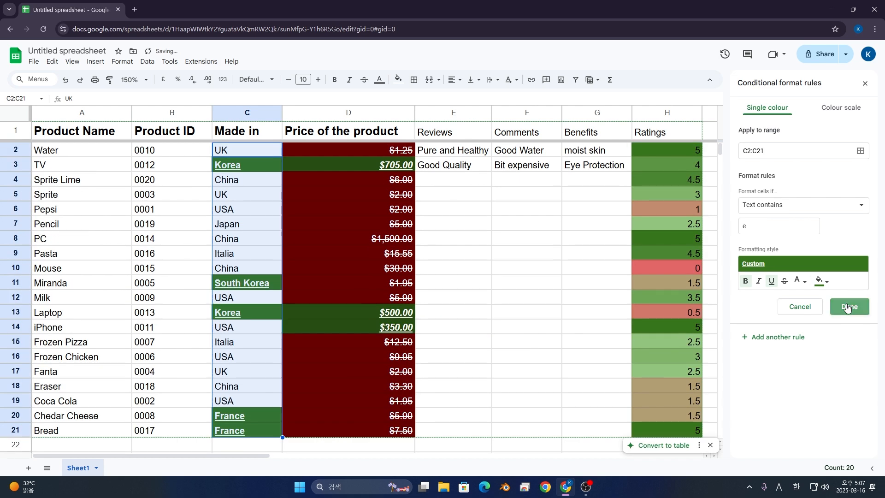
click(866, 84)
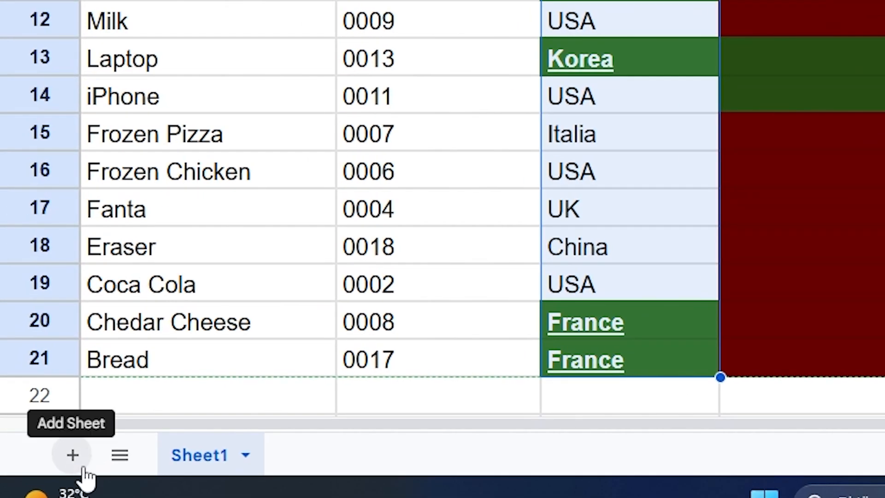
Add a second sheet to the spreadsheet and switch between it and Sheet1
click(84, 469)
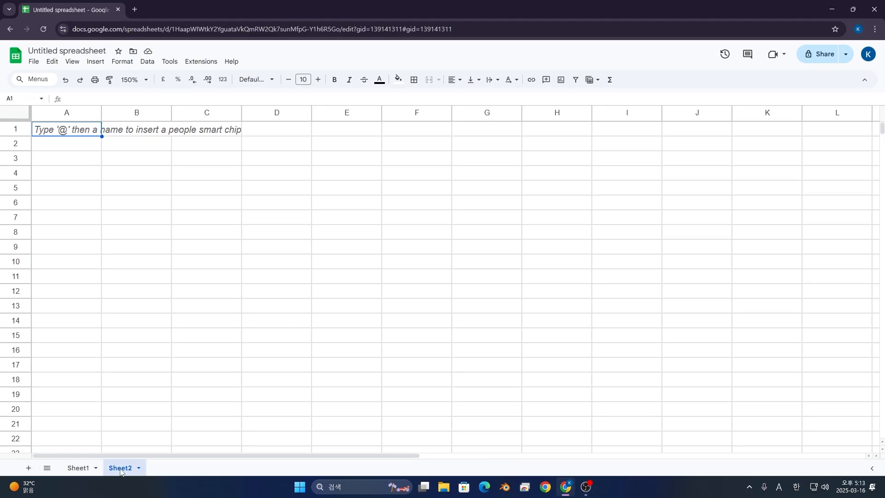
click(81, 471)
click(120, 470)
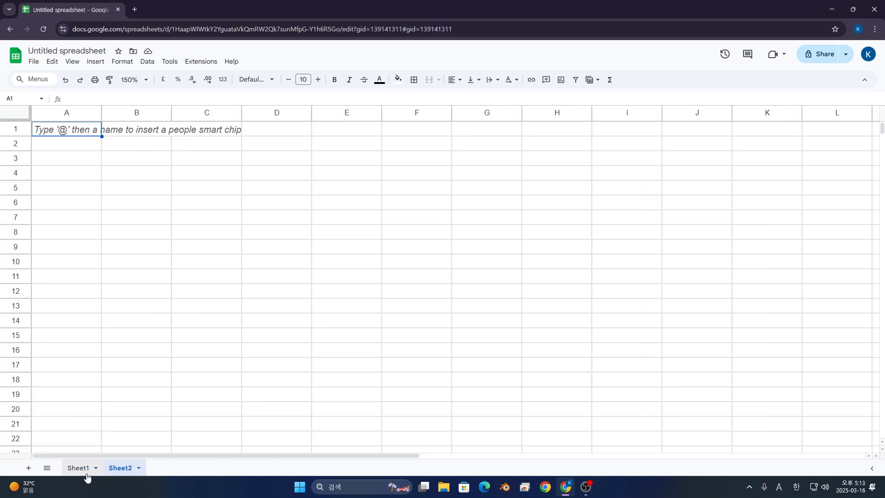
Add seven more blank sheets so the spreadsheet runs up to Sheet9
click(29, 469)
click(29, 469)
click(30, 468)
click(29, 469)
click(29, 469)
click(29, 469)
click(29, 469)
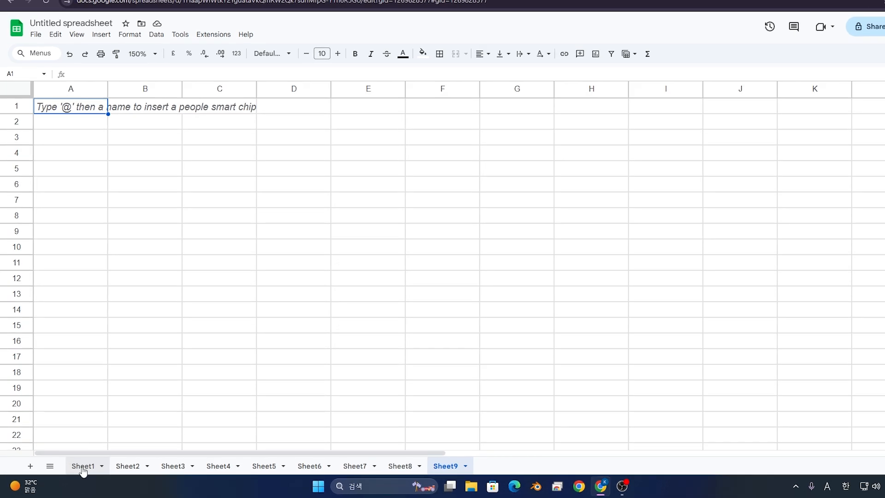
Rename Sheet1 as "Product Information"
click(78, 468)
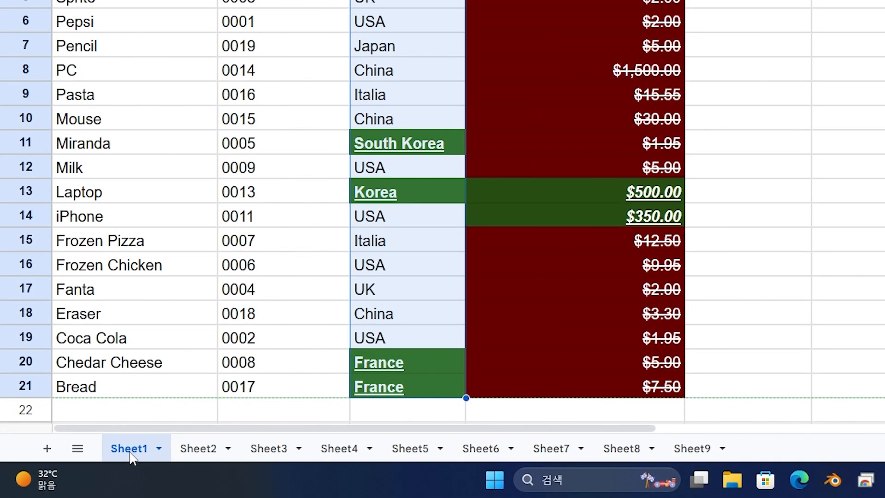
right_click(134, 453)
click(160, 456)
click(159, 456)
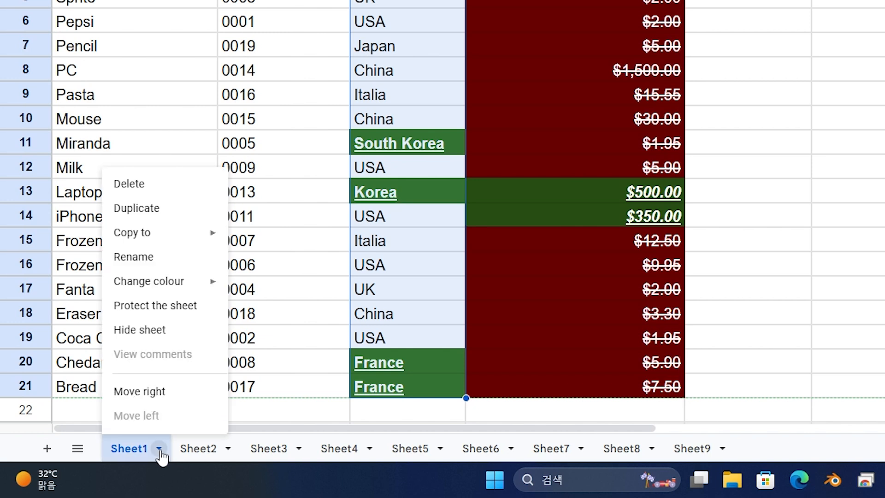
click(175, 262)
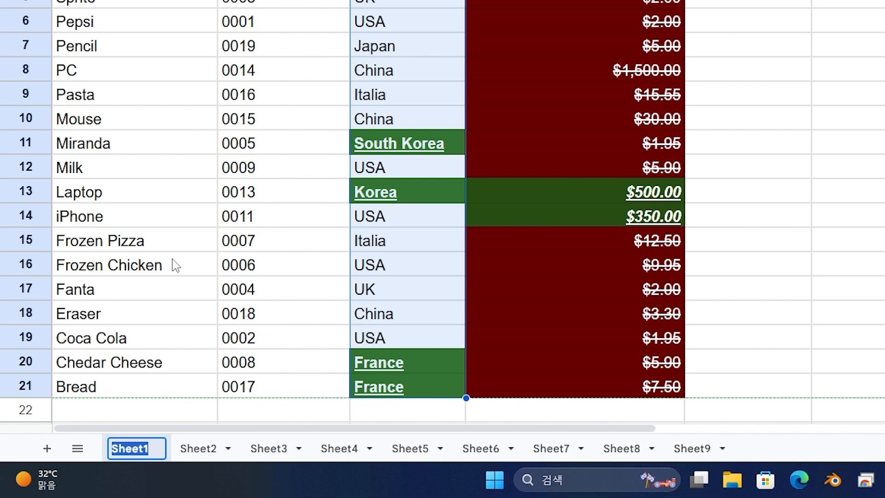
key(BackSpace)
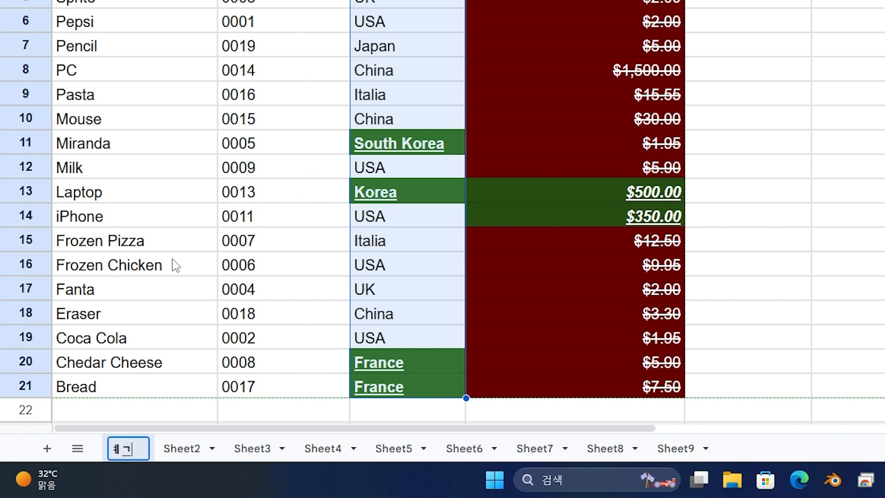
text(rP)
key(BackSpace)
key(BackSpace)
text(Product Informatio)
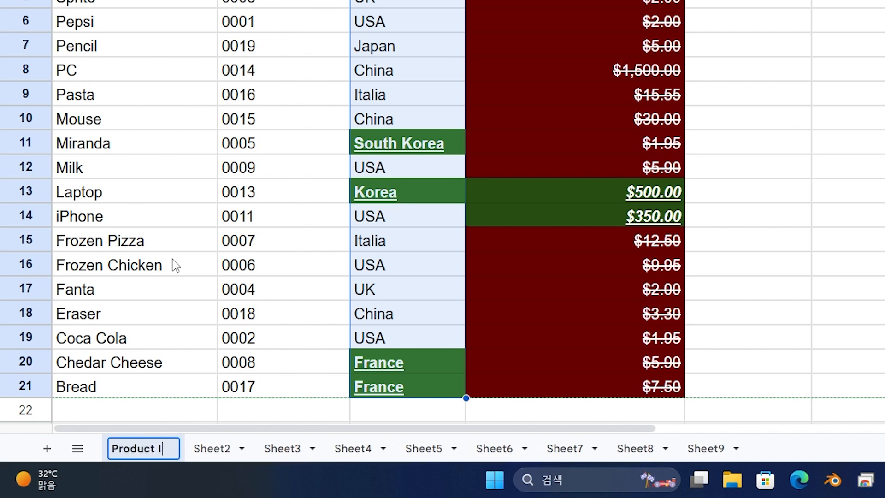
text(n)
key(Return)
double_click(163, 448)
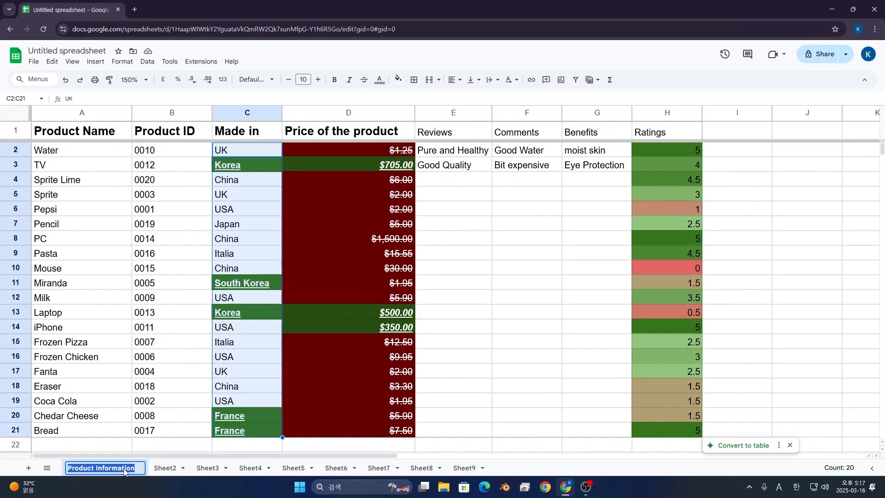
key(Return)
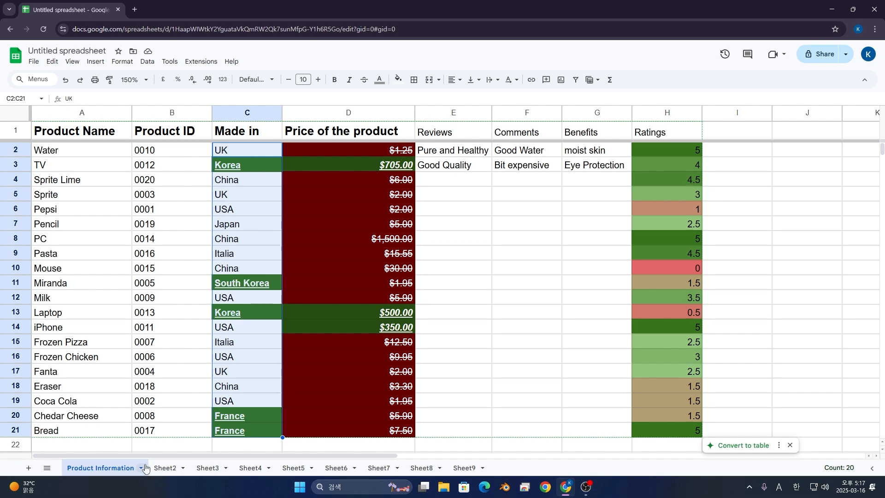
right_click(111, 470)
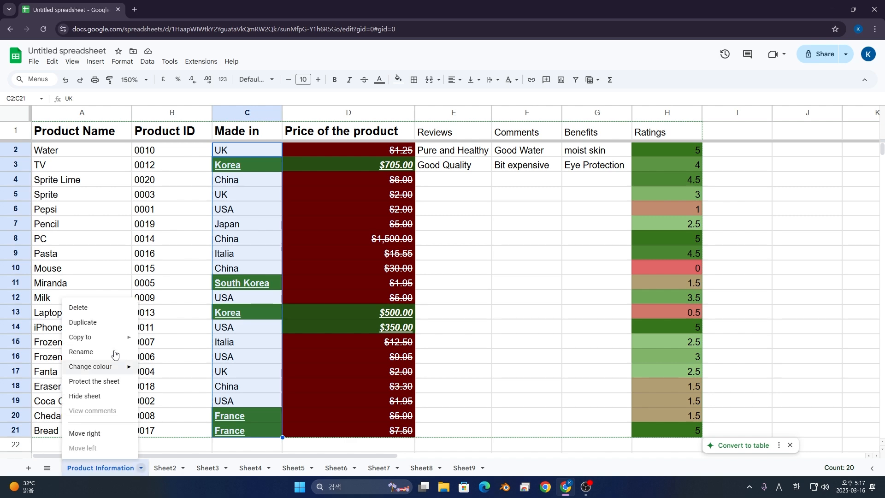
click(109, 315)
click(514, 277)
Duplicate the Product Information sheet within the spreadsheet, and undo the duplication
right_click(77, 467)
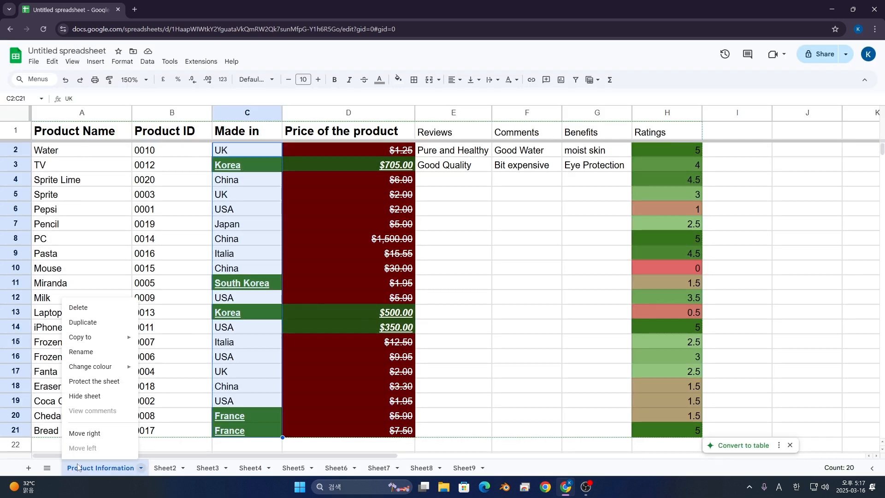
click(117, 324)
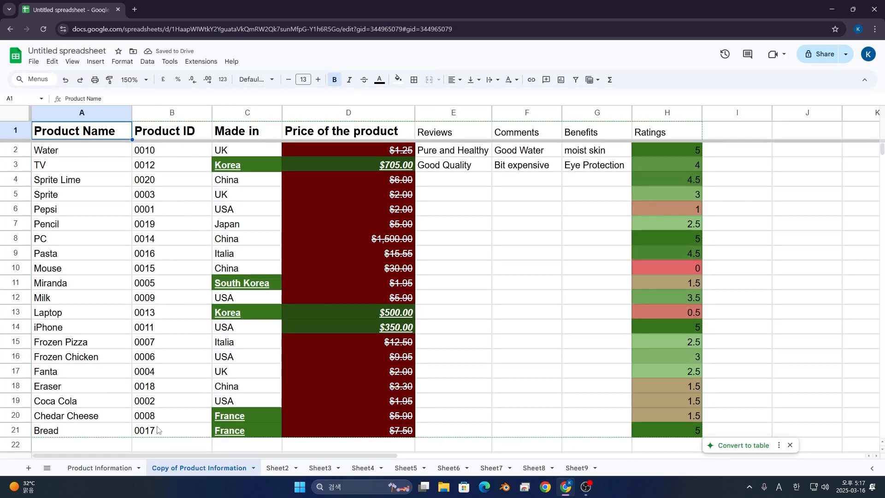
key(ctrl+z)
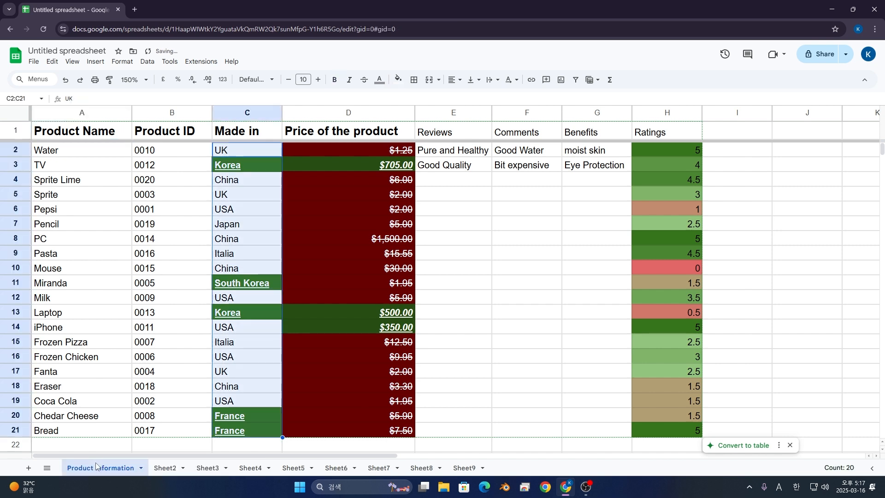
Copy the Product Information sheet to a new spreadsheet
right_click(95, 467)
mouse_move(106, 340)
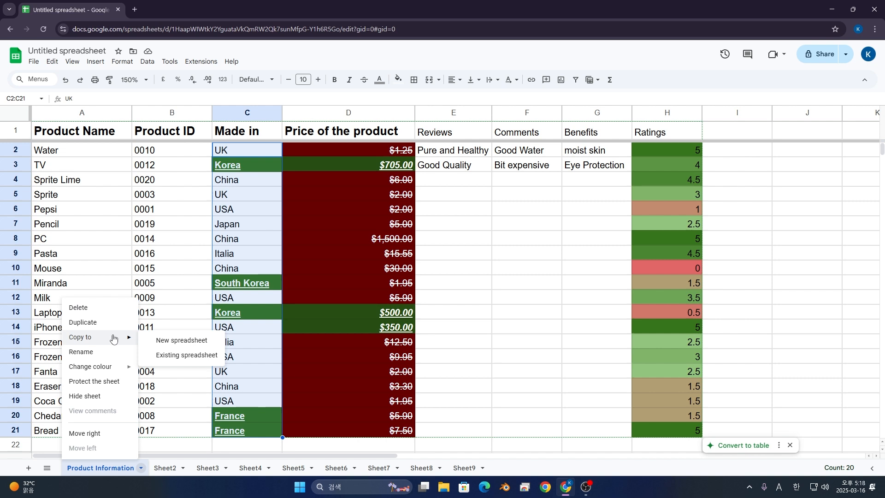
click(171, 342)
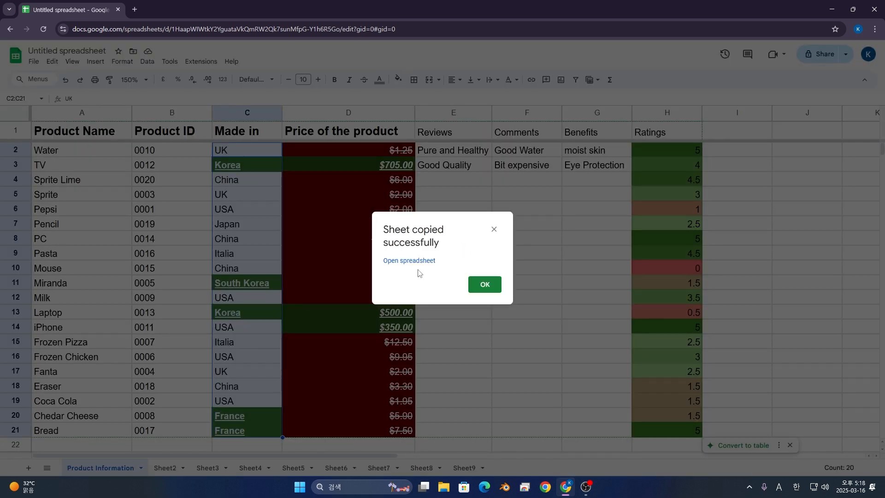
click(489, 284)
Open the newly created spreadsheet from the Sheets home page to check the copied sheet, and close it again
click(15, 57)
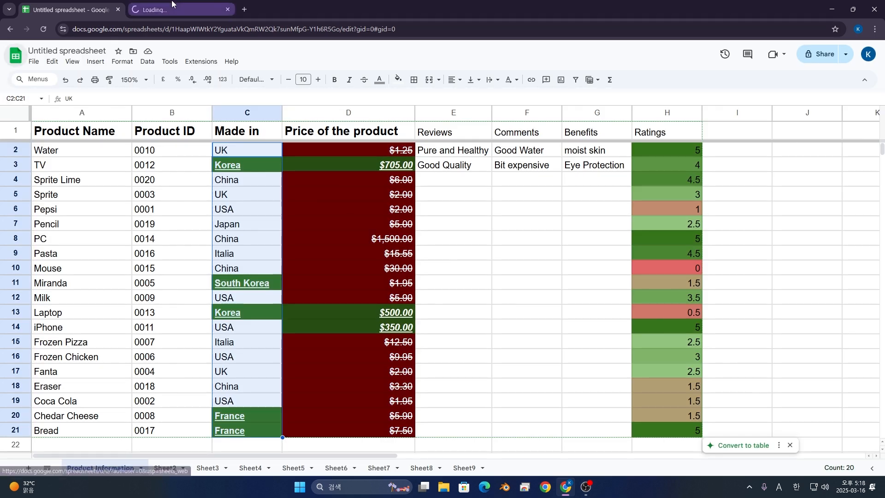
click(174, 10)
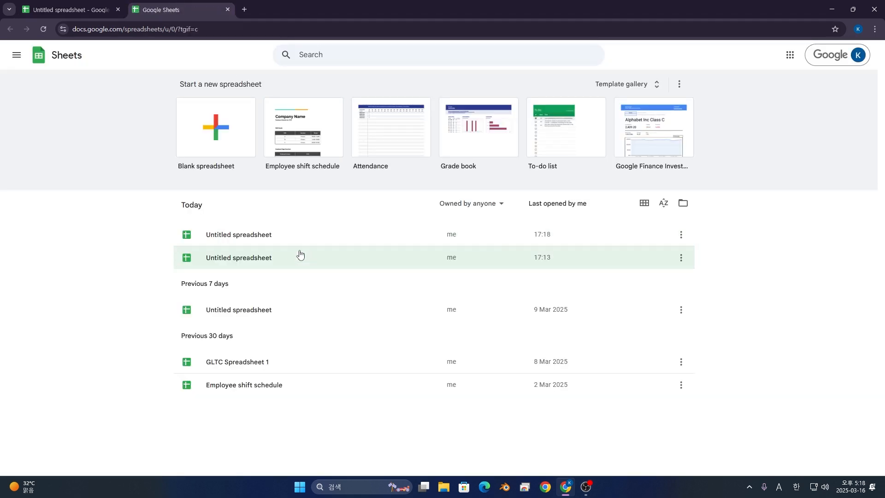
click(258, 237)
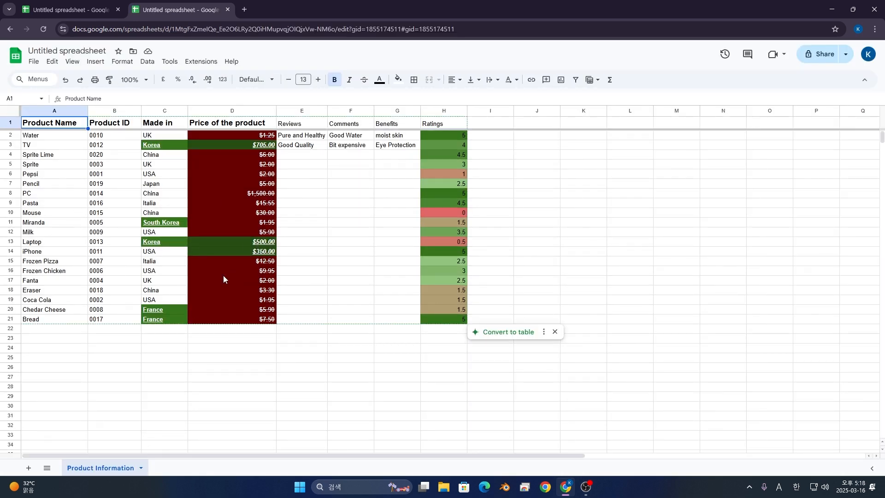
key(ctrl+w)
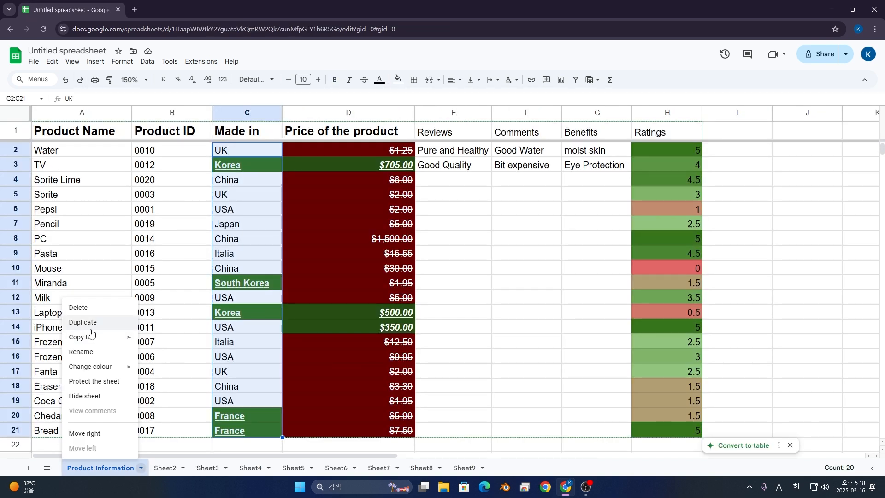
Copy the Product Information sheet into the existing spreadsheet "GLTC Spreadsheet 1"
click(173, 358)
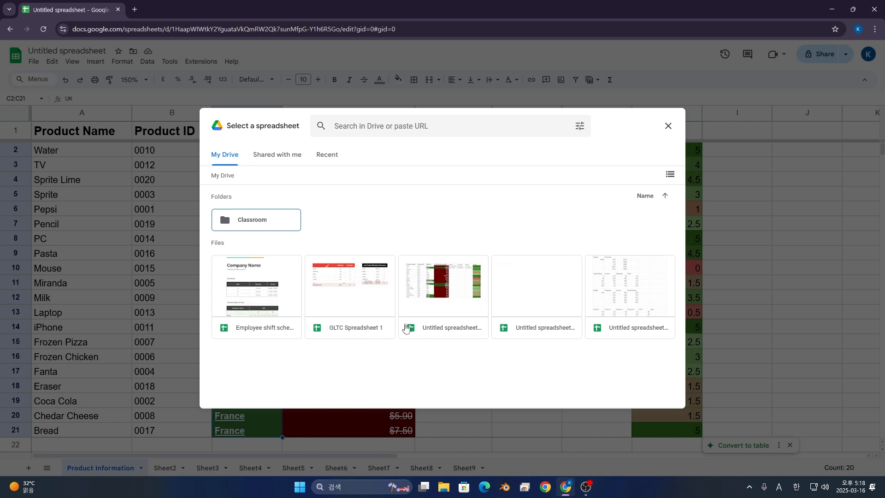
click(372, 317)
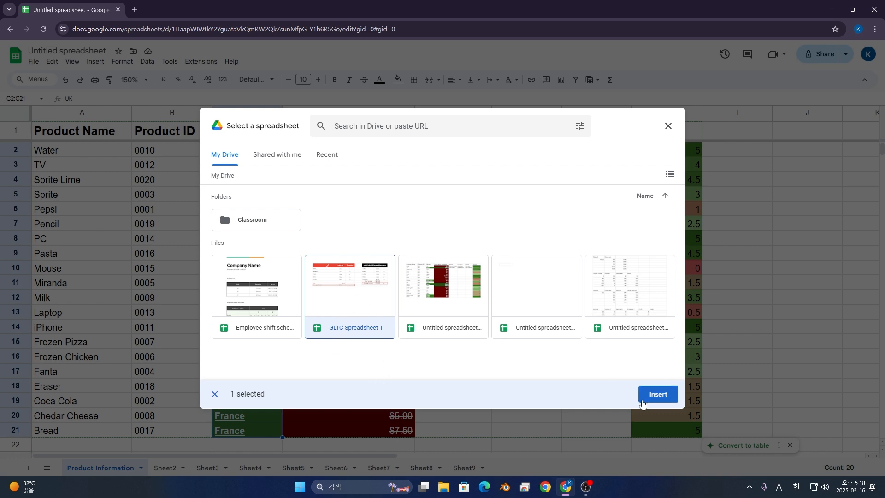
double_click(357, 306)
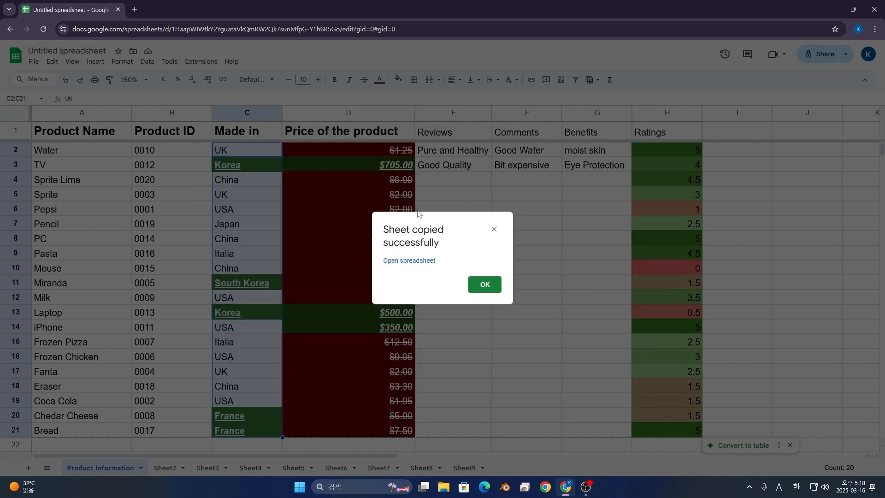
click(495, 285)
Open GLTC Spreadsheet 1 from the Sheets home page, view its Copy of Product Information sheet, and close the file
middle_click(15, 56)
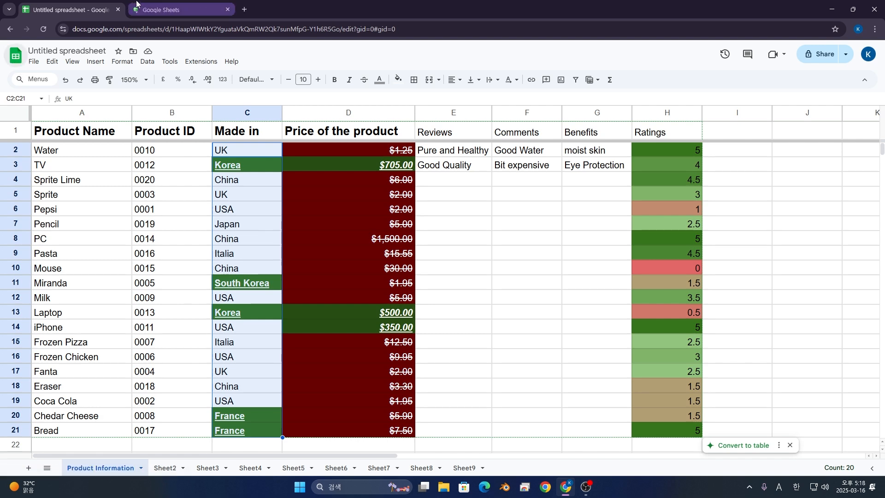
click(136, 4)
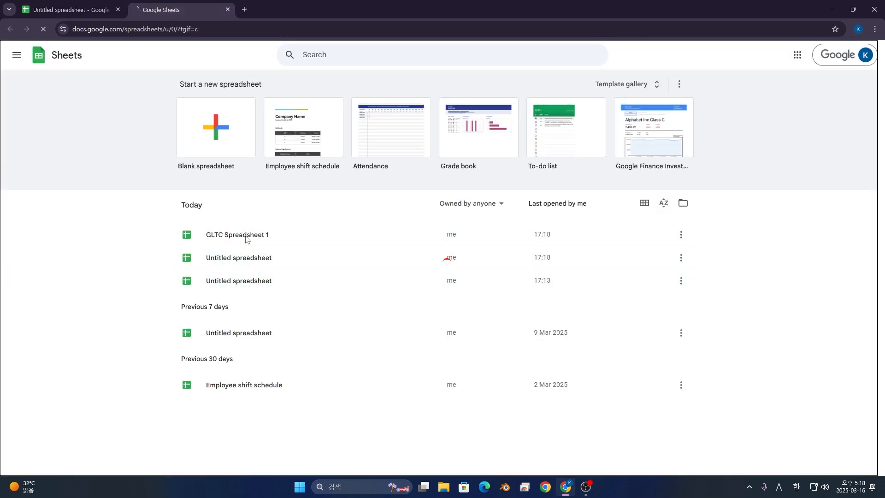
click(246, 242)
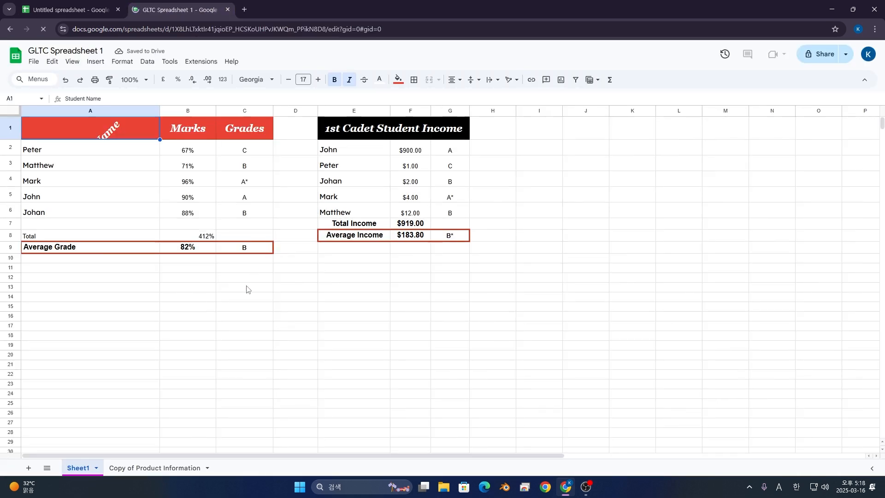
click(143, 468)
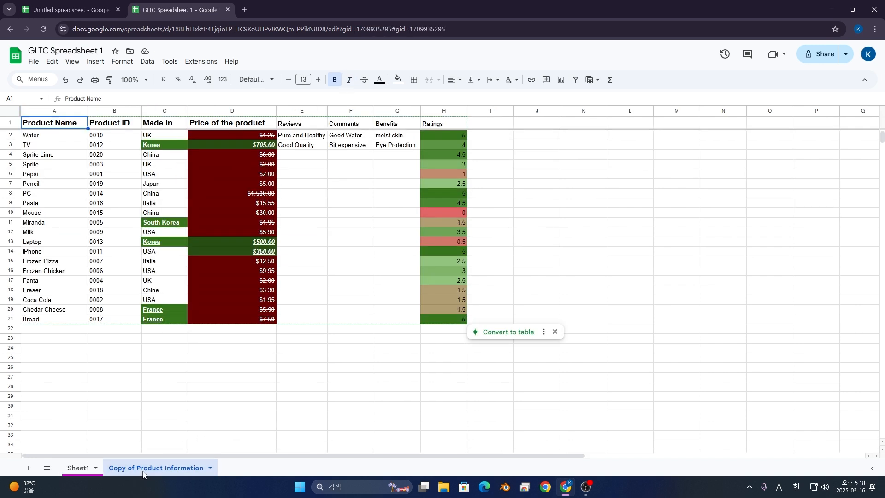
key(ctrl+w)
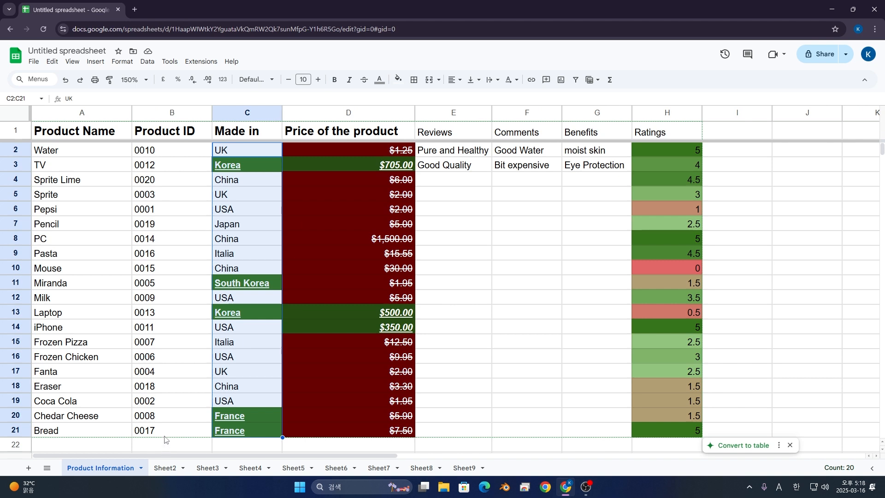
Change the tab colour of the Product Information sheet to magenta
right_click(129, 467)
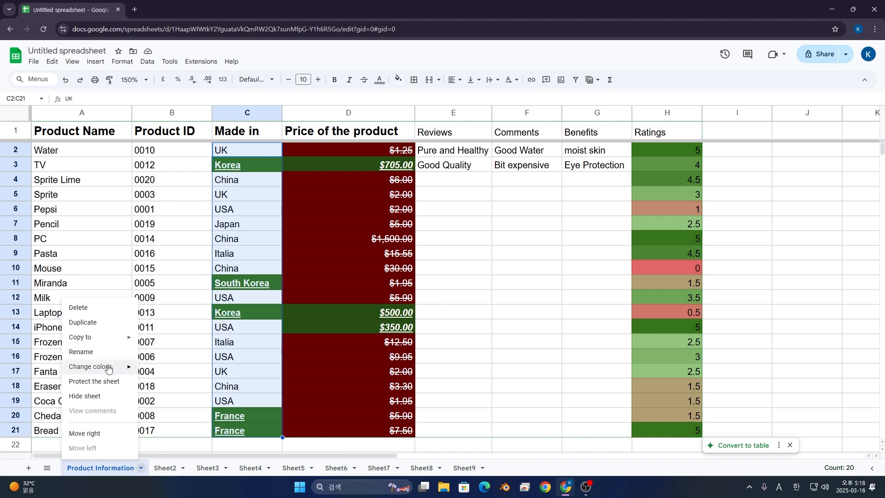
mouse_move(109, 368)
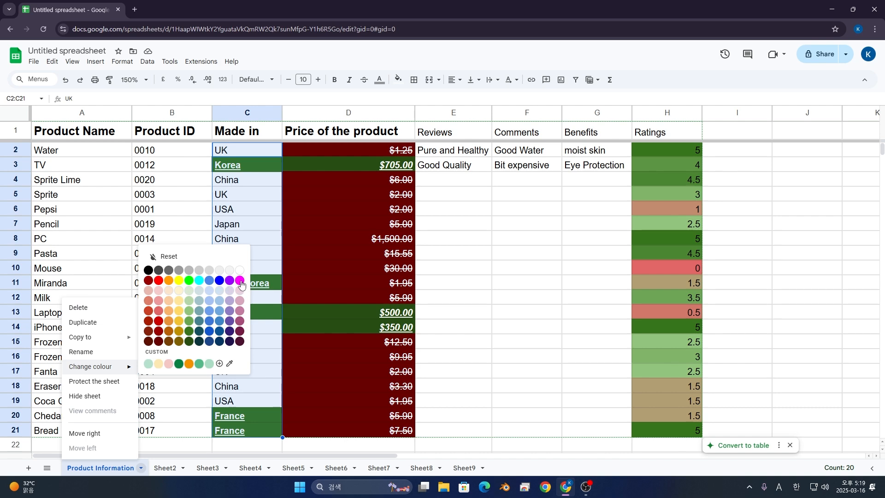
click(239, 280)
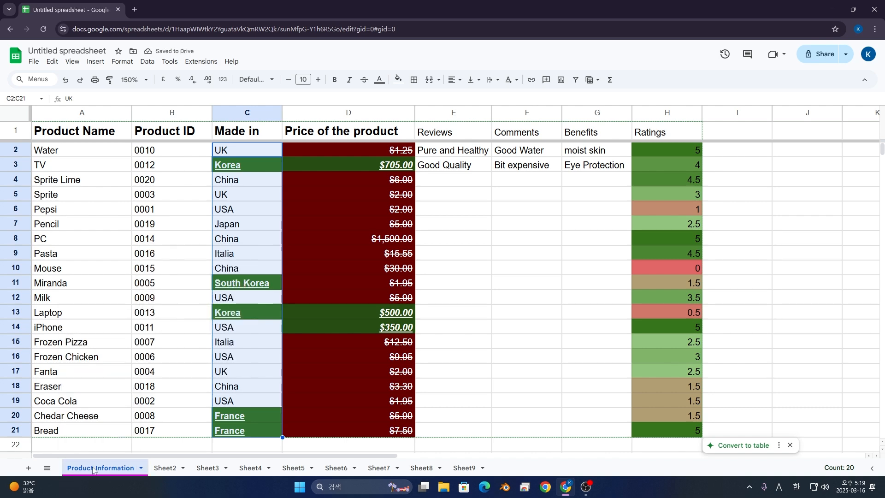
click(164, 468)
click(129, 470)
Set the tab colour of the Product Information sheet to red
right_click(116, 466)
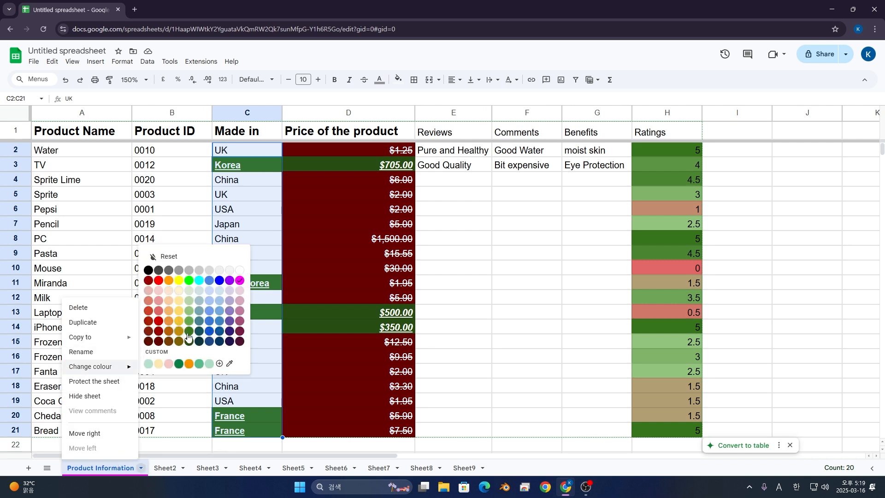
click(158, 281)
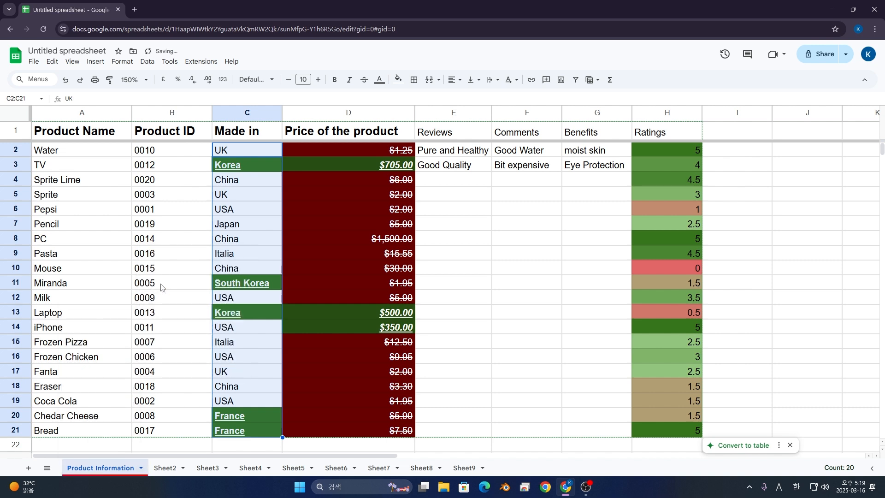
click(140, 468)
click(141, 468)
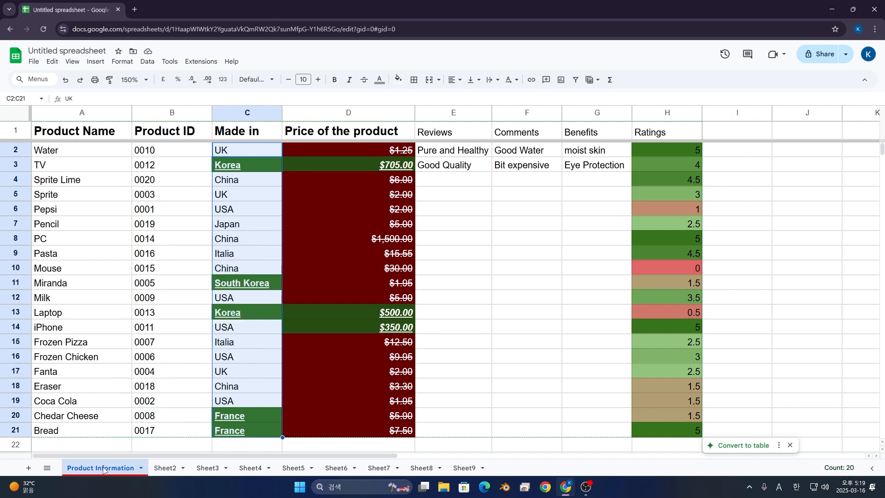
mouse_move(101, 470)
mouse_down()
mouse_move(394, 452)
mouse_move(355, 460)
mouse_move(387, 463)
mouse_move(92, 470)
mouse_up()
Protect the Product Information sheet with the description "This sheet is protected", restricting editing to "Only you"
right_click(112, 468)
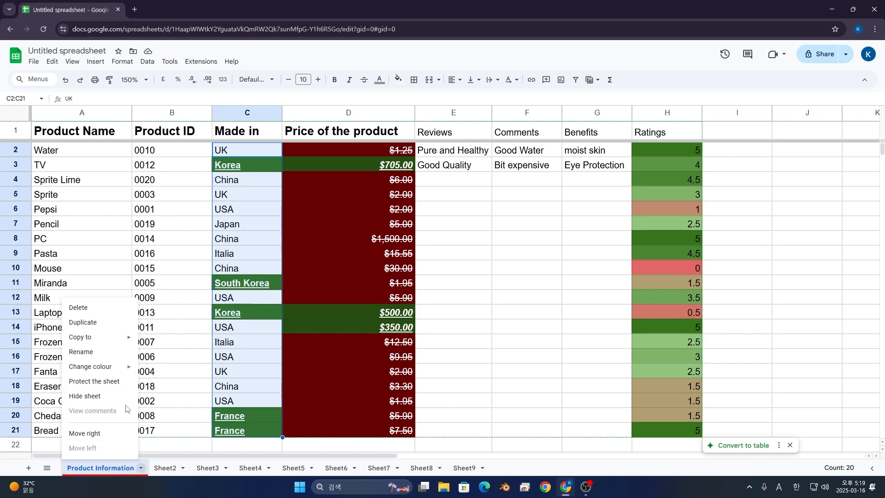
click(125, 387)
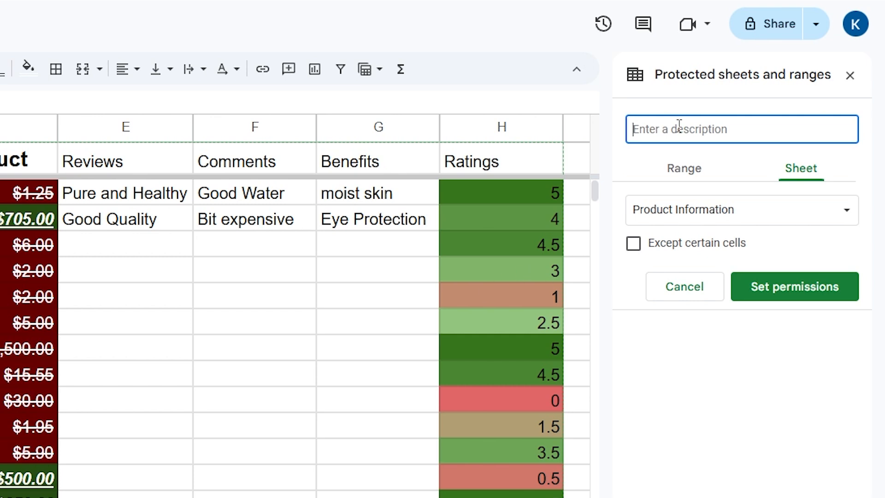
text(This sheet is pro)
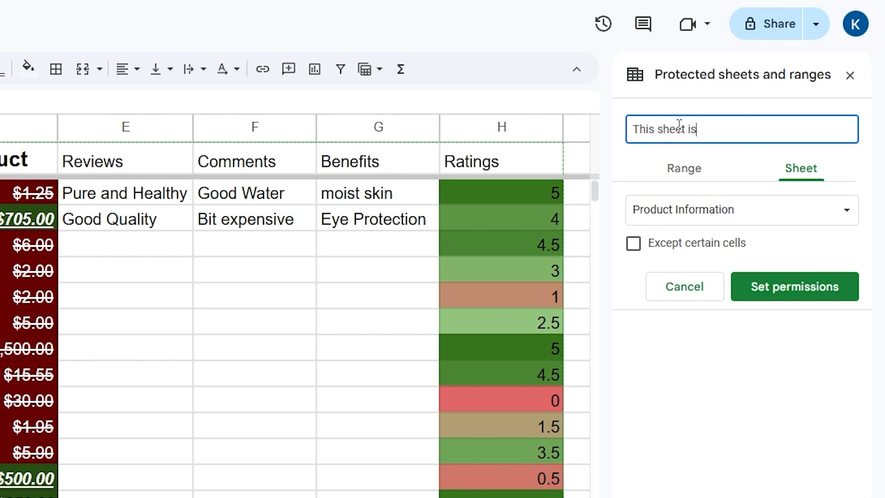
text(tected)
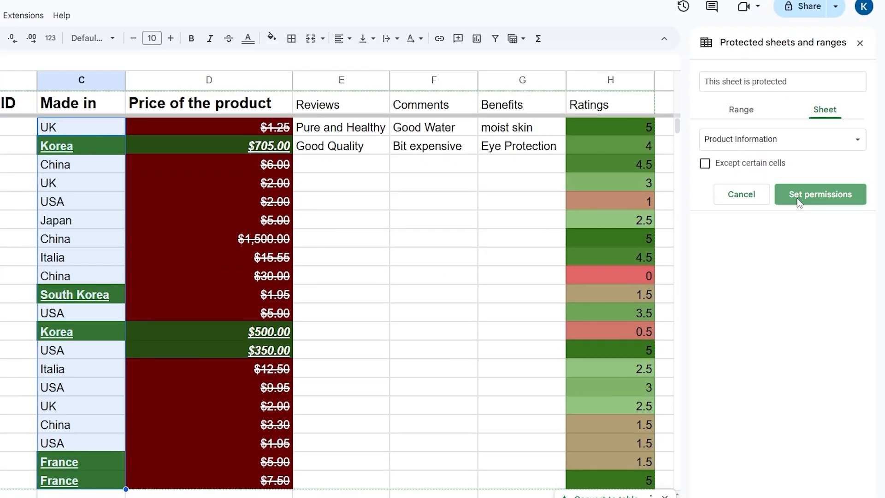
click(799, 203)
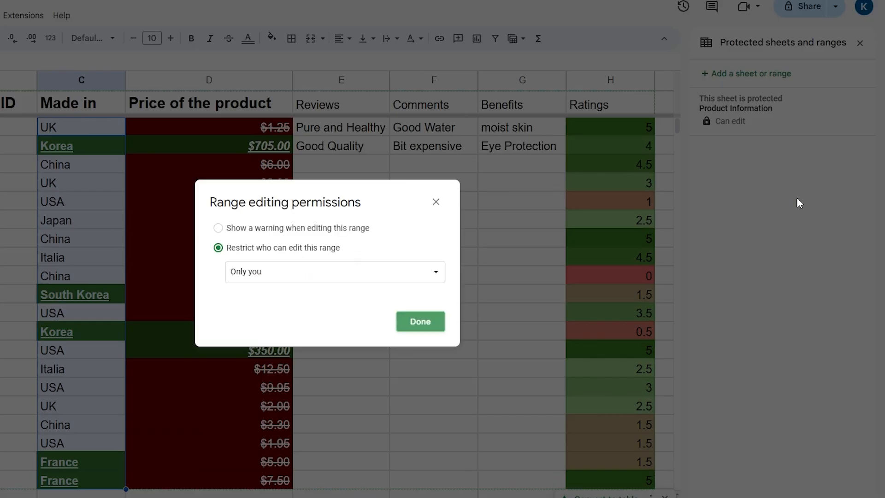
click(416, 321)
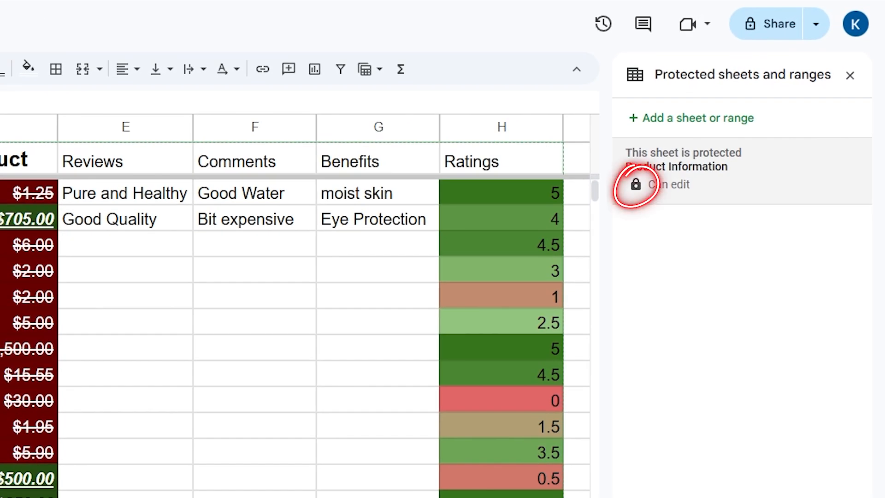
click(850, 75)
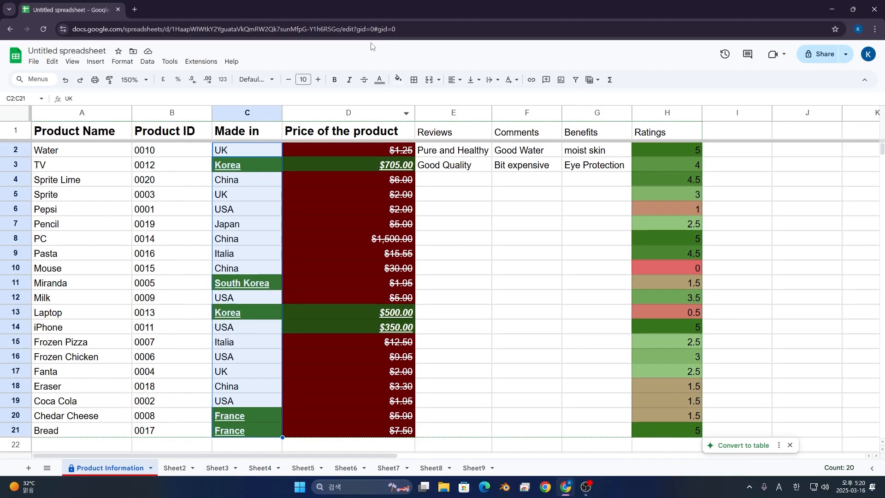
click(148, 61)
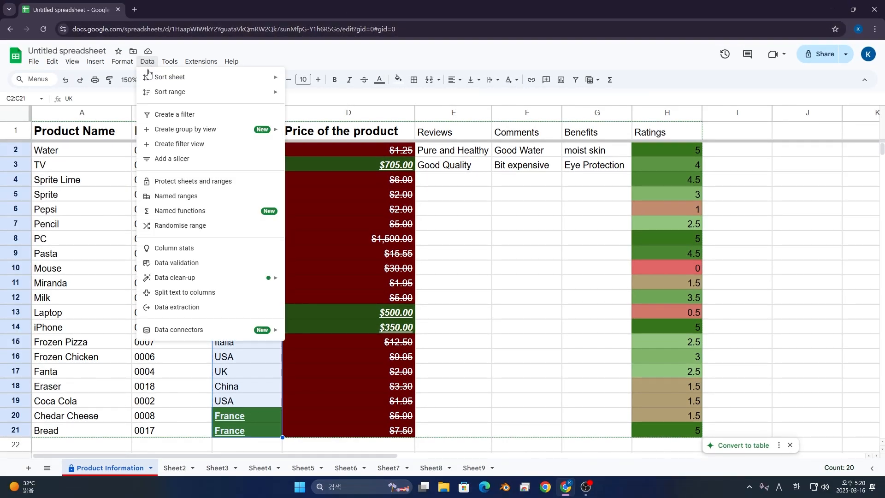
click(201, 182)
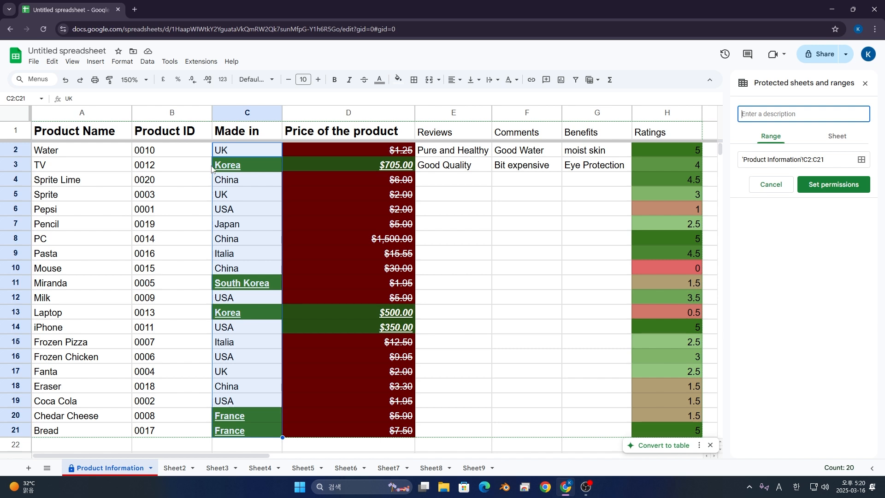
click(865, 83)
key(ctrl+Home)
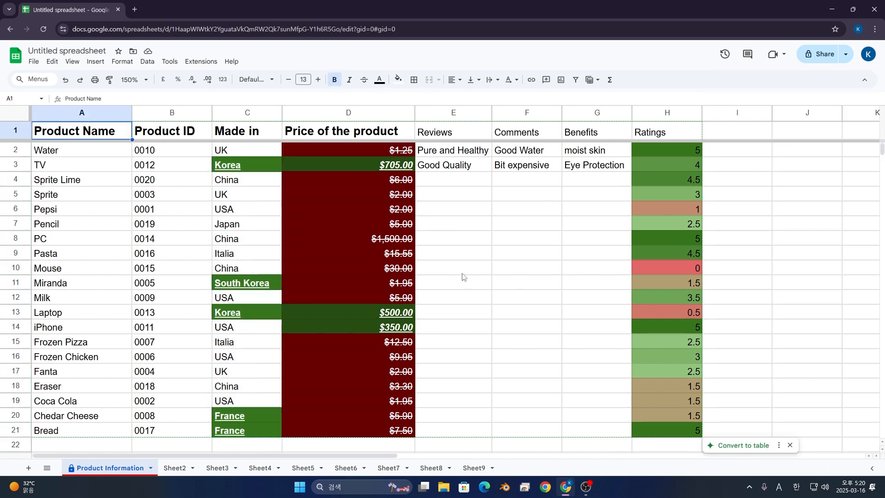
Remove the "This sheet is protected" protection from the Product Information sheet
click(147, 63)
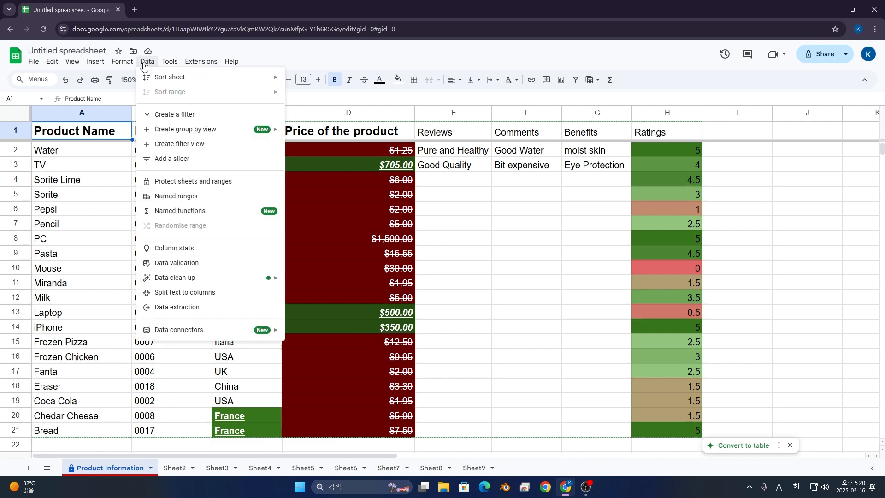
click(222, 186)
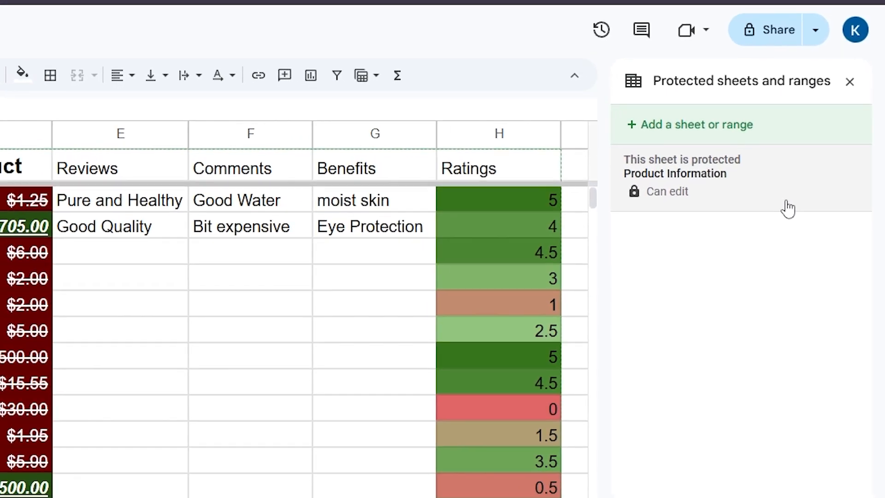
click(806, 184)
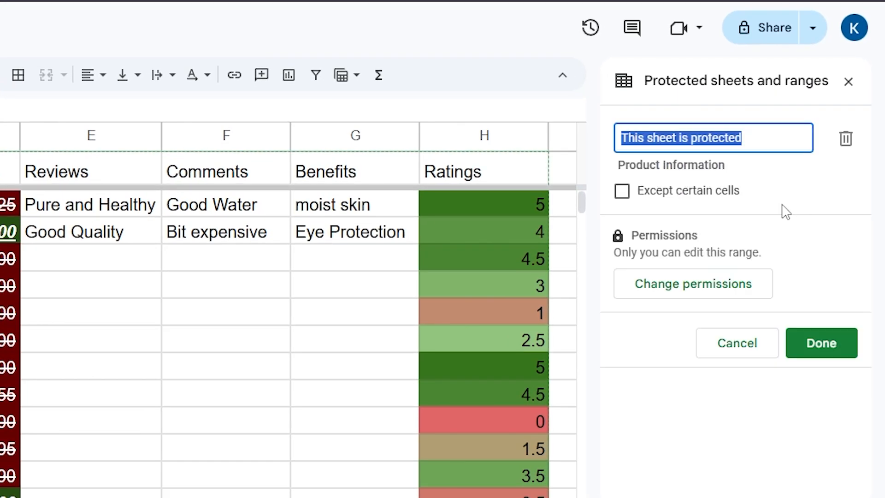
click(846, 137)
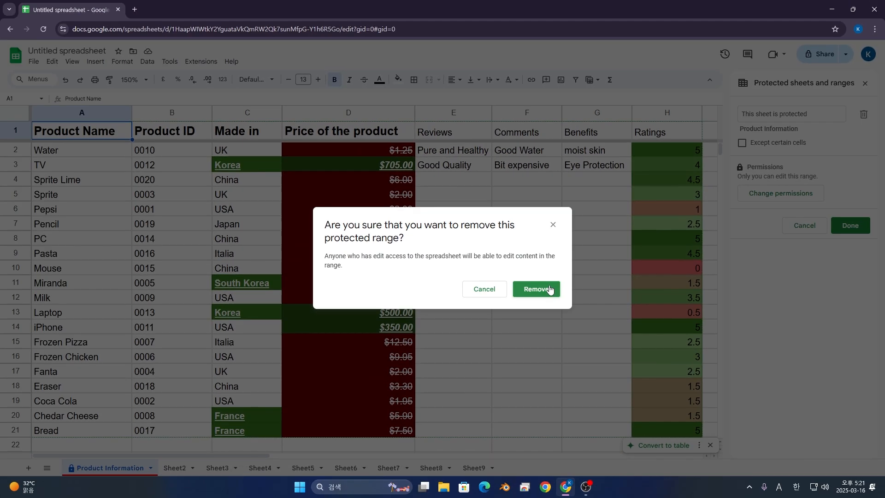
click(550, 289)
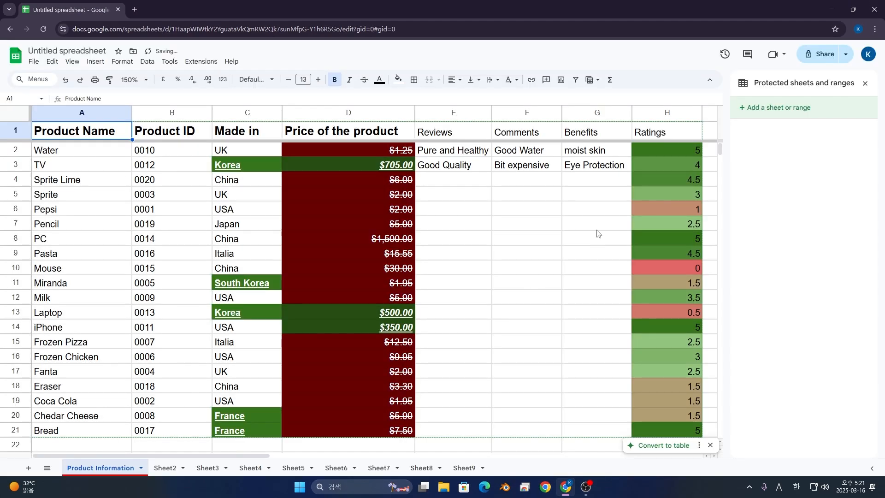
click(865, 83)
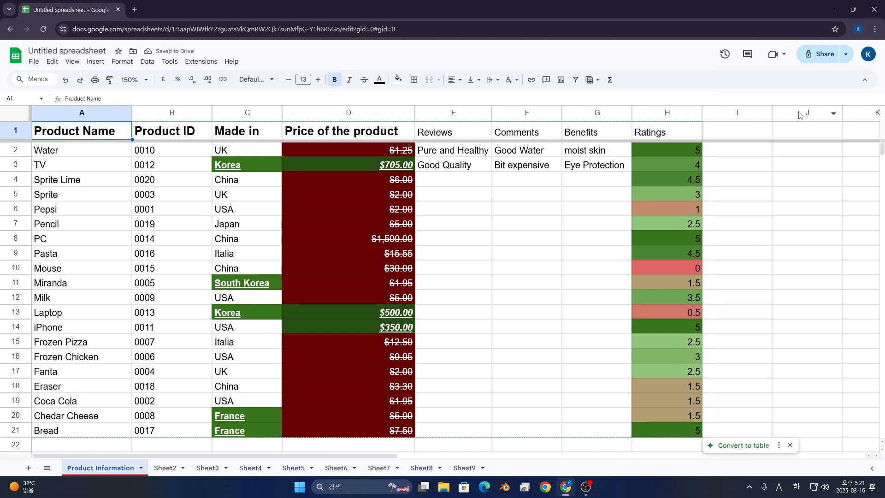
Move the Reviews, Comments, Benefits and Ratings columns (E1:H21) from Product Information to Sheet2, starting at cell A1
drag(454, 133, 676, 426)
key(ctrl+c)
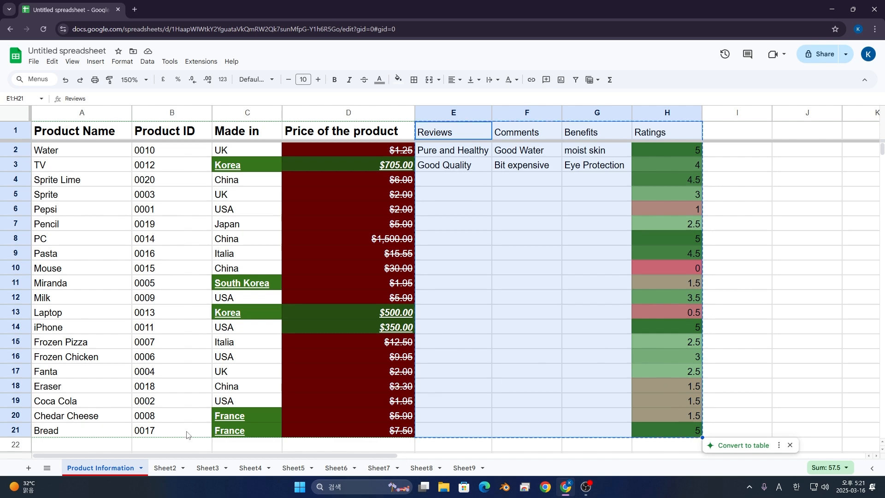
click(165, 468)
click(60, 130)
key(ctrl+v)
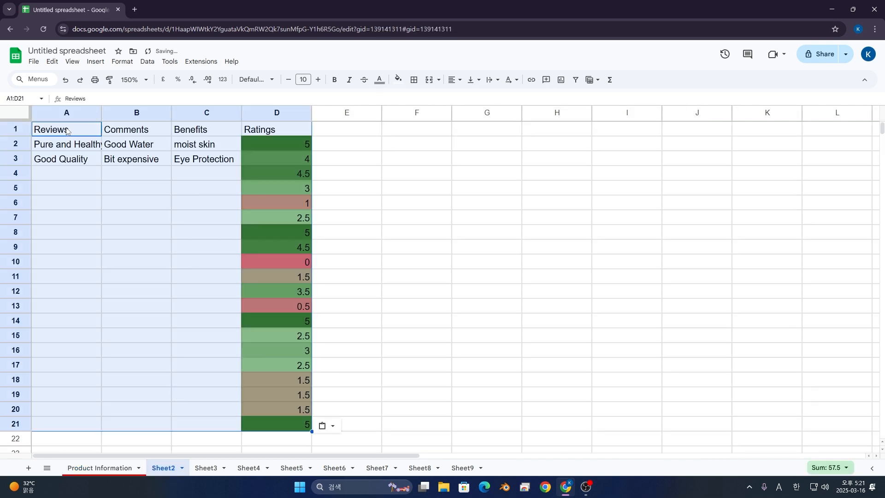
click(143, 189)
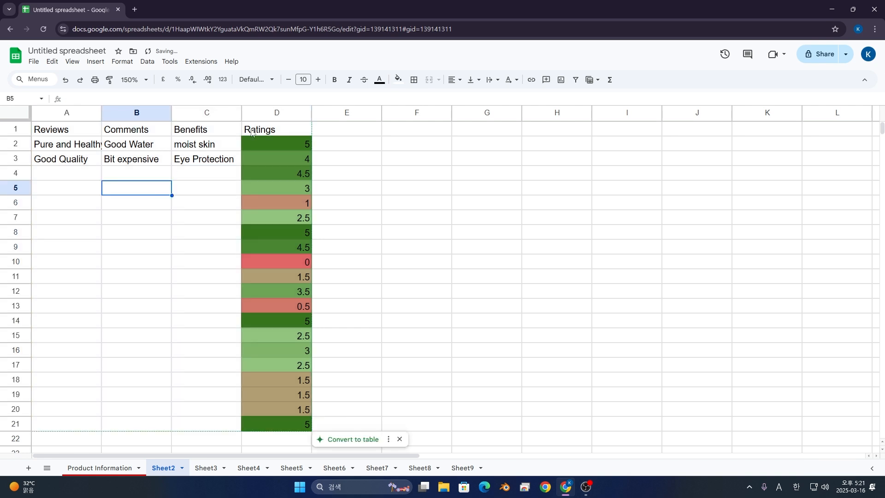
Enter the header "Ratings" in cell E1 of the Product Information sheet
click(88, 467)
click(437, 127)
text(Ratings)
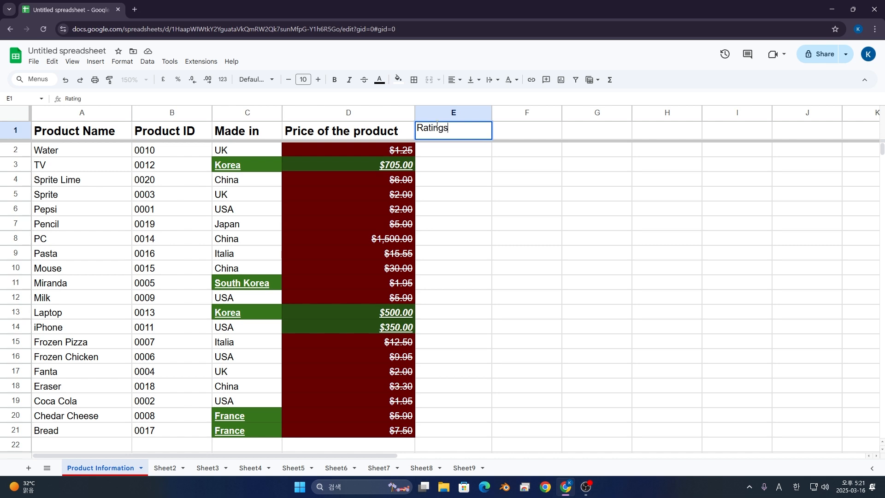
key(Return)
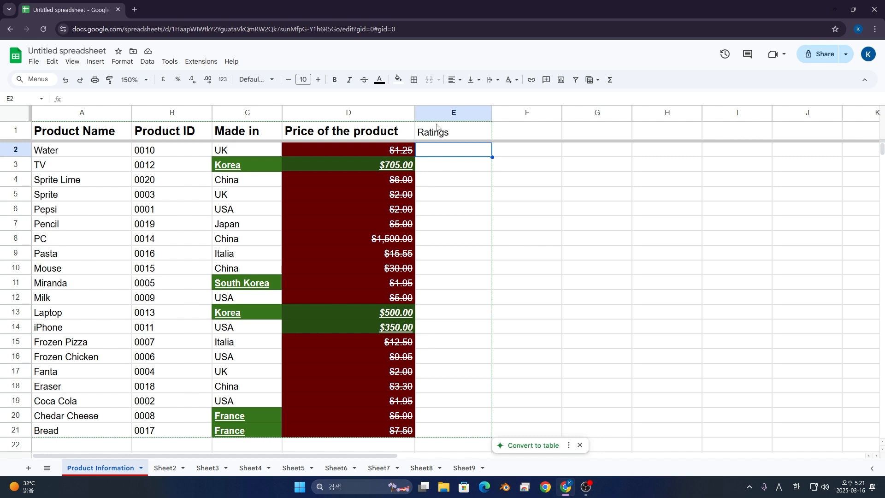
Reference the Sheet2 rating in cell E2 of Product Information with =Sheet2!D2 and fill the formula down to E21
text(=)
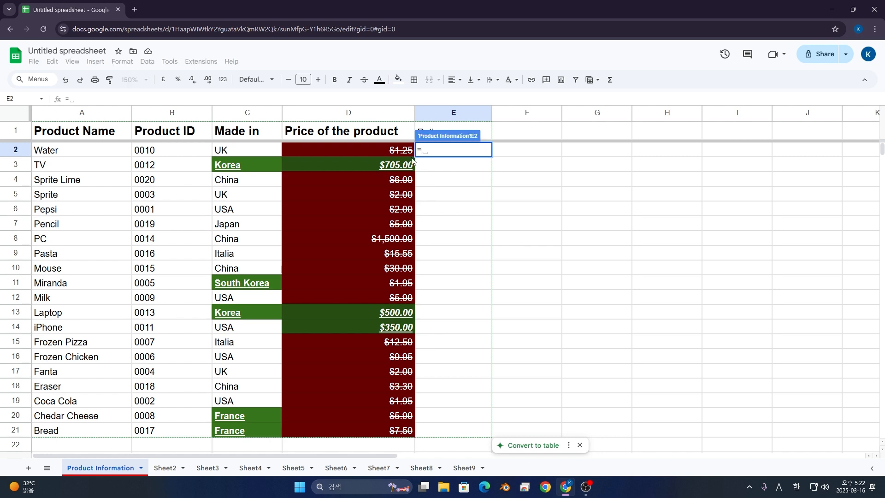
click(164, 472)
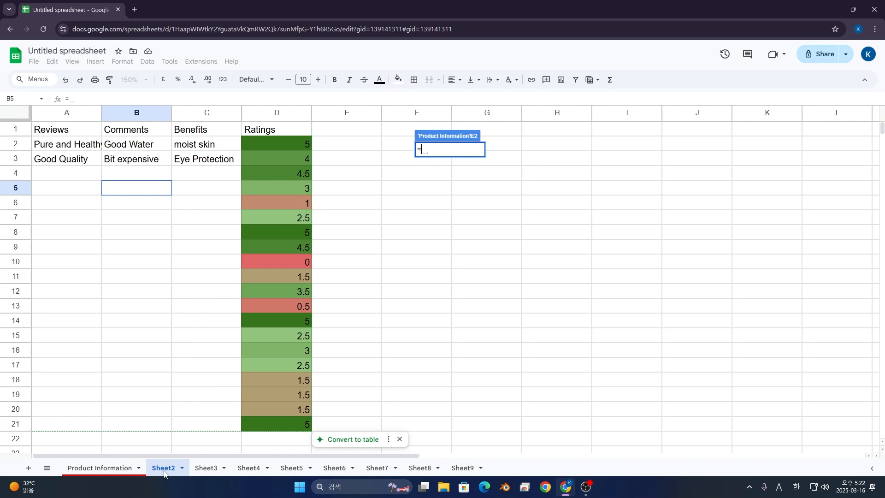
click(295, 146)
key(Return)
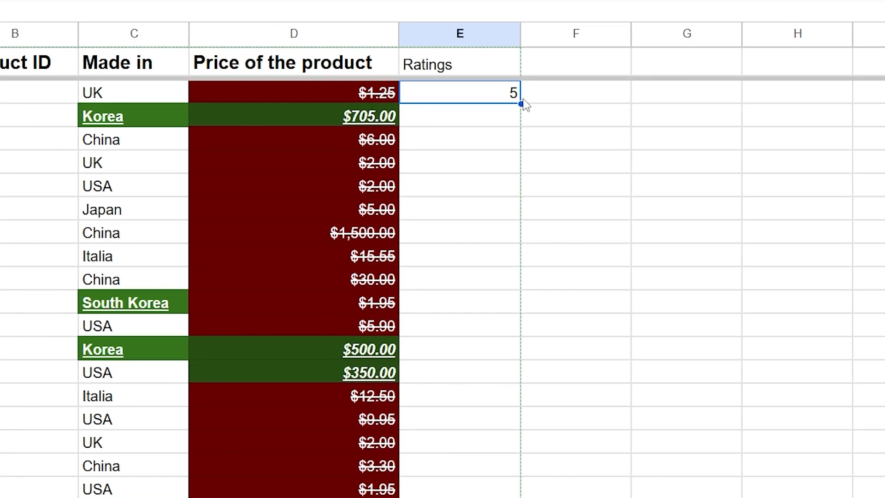
drag(521, 102, 499, 493)
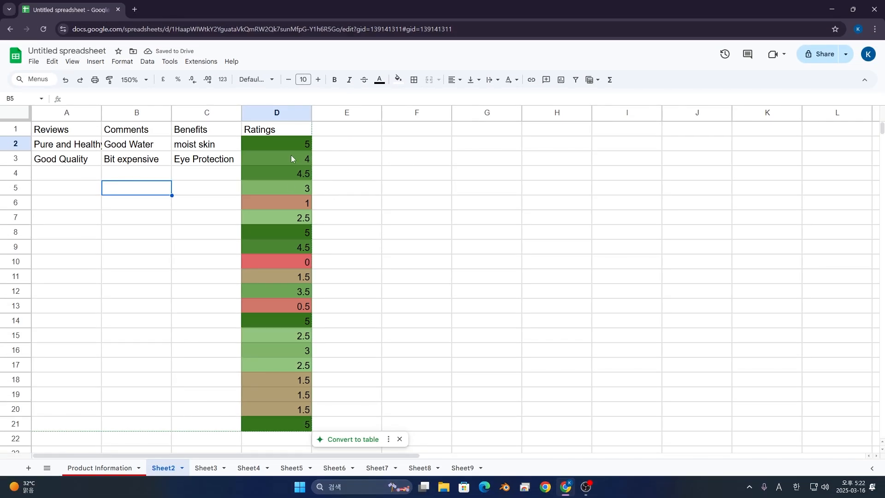
click(106, 468)
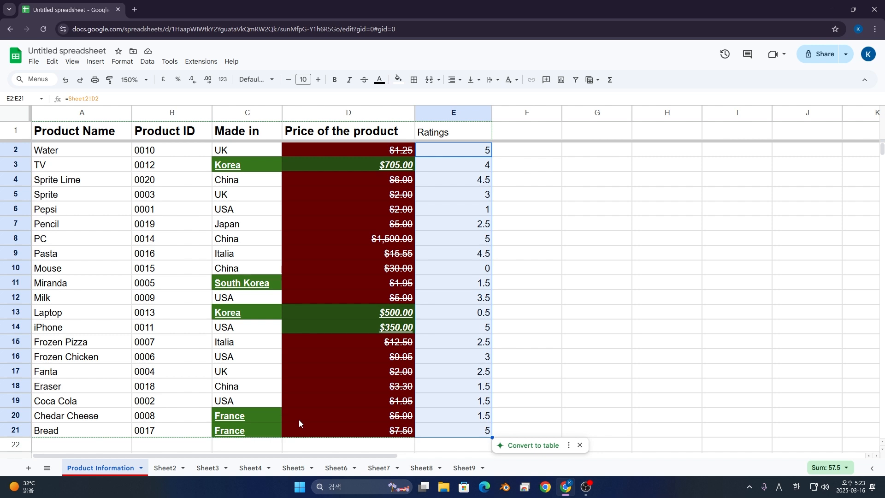
Insert a link labelled LINK in cell F2 of Product Information pointing to Sheet2, follow it, and return to Product Information
click(555, 153)
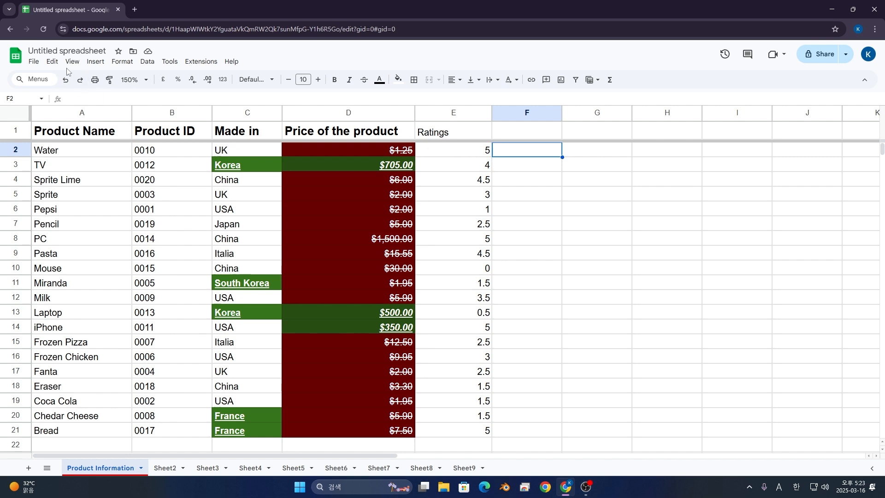
click(90, 62)
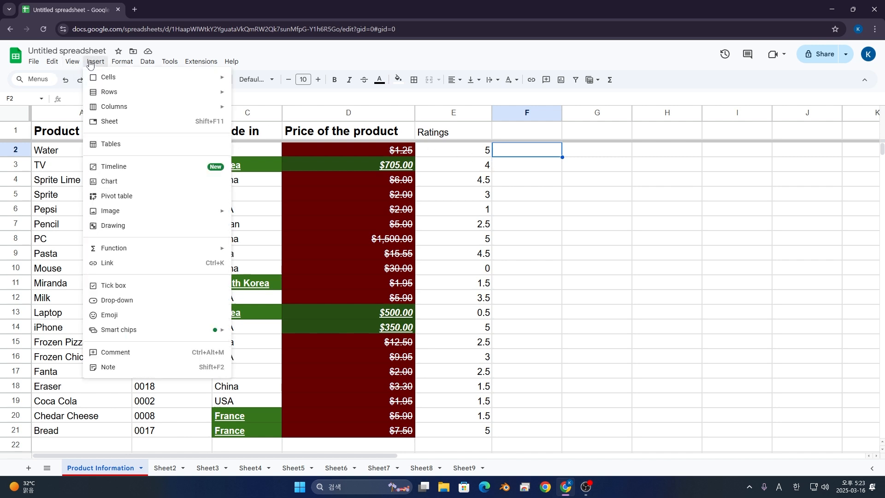
key(ctrl+k)
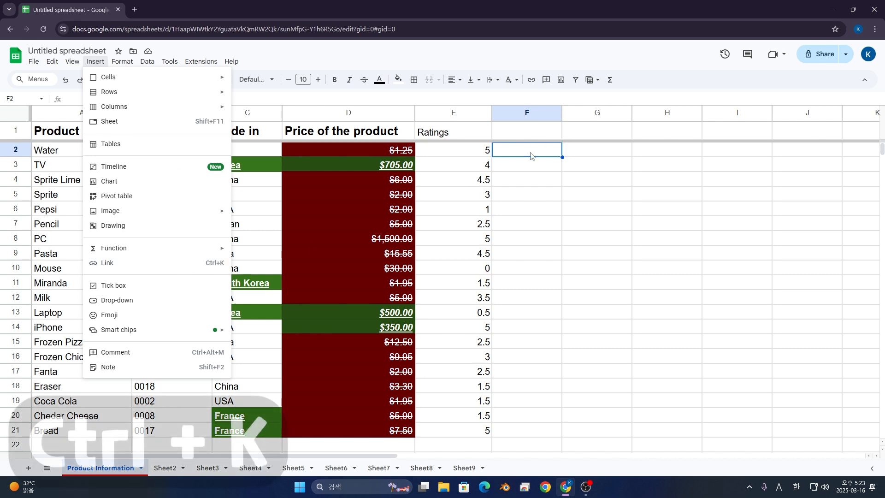
click(527, 159)
key(ctrl+k)
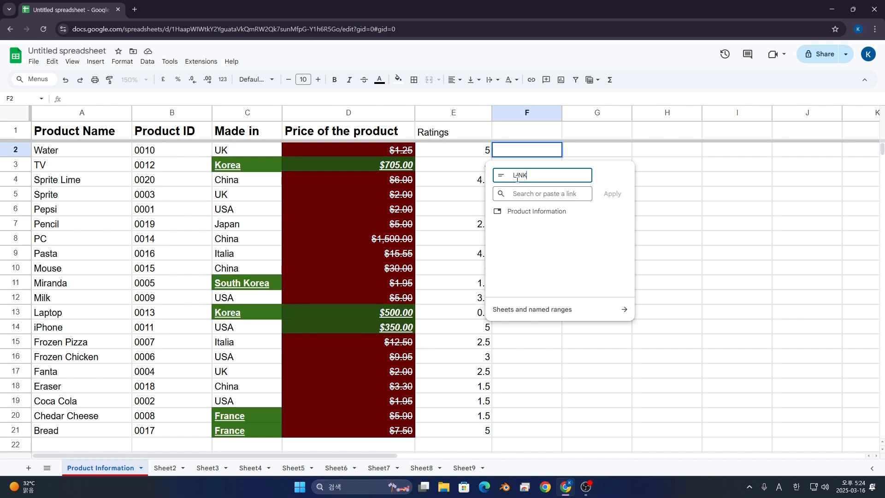
click(538, 193)
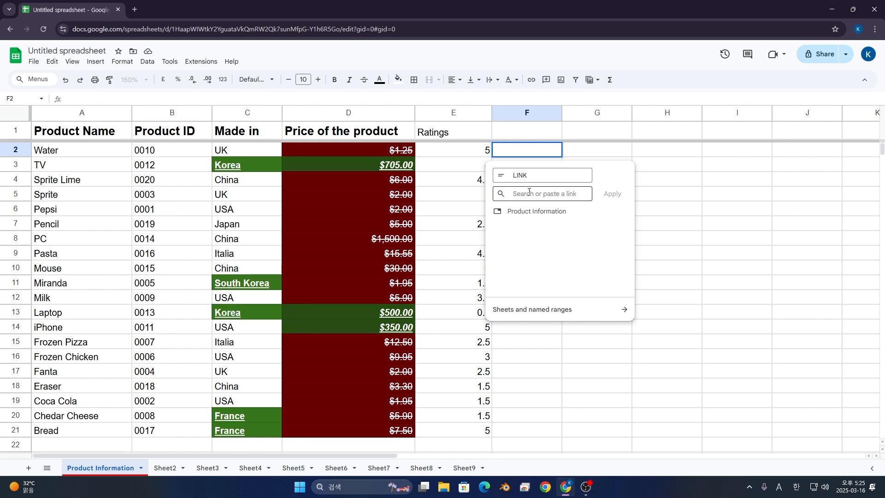
click(547, 318)
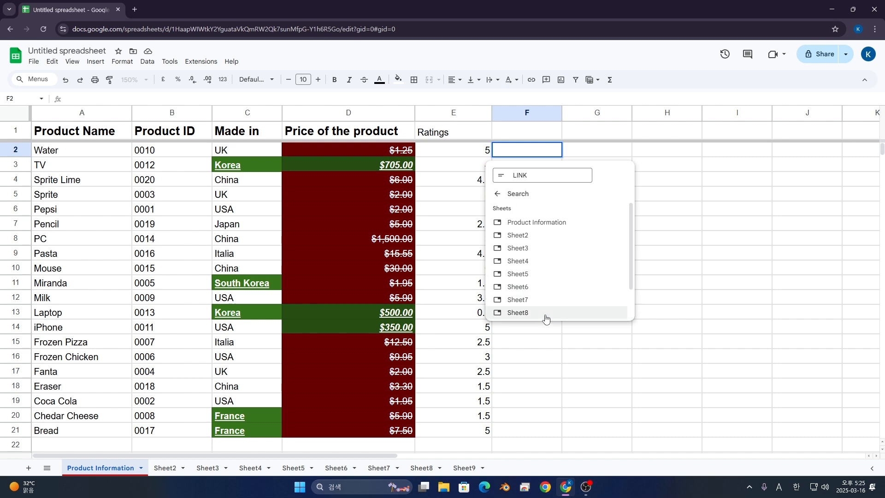
scroll(549, 296, down, 1)
scroll(548, 296, up, 1)
click(545, 236)
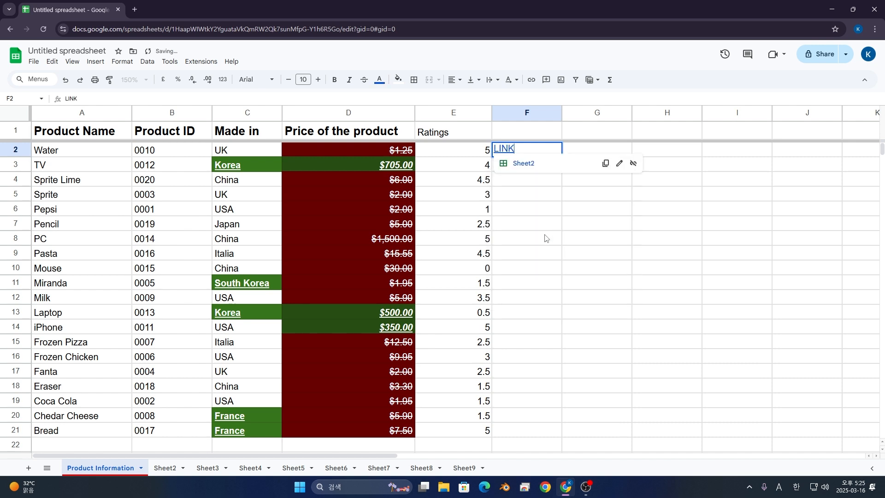
click(539, 169)
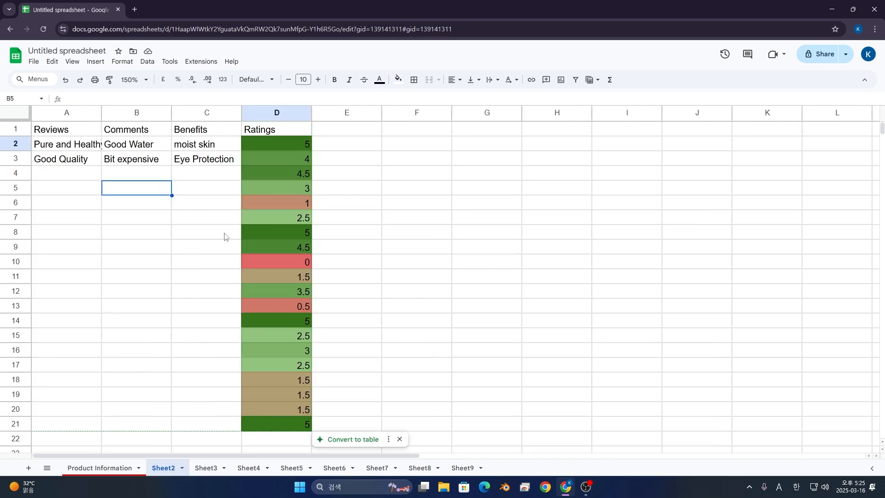
click(109, 470)
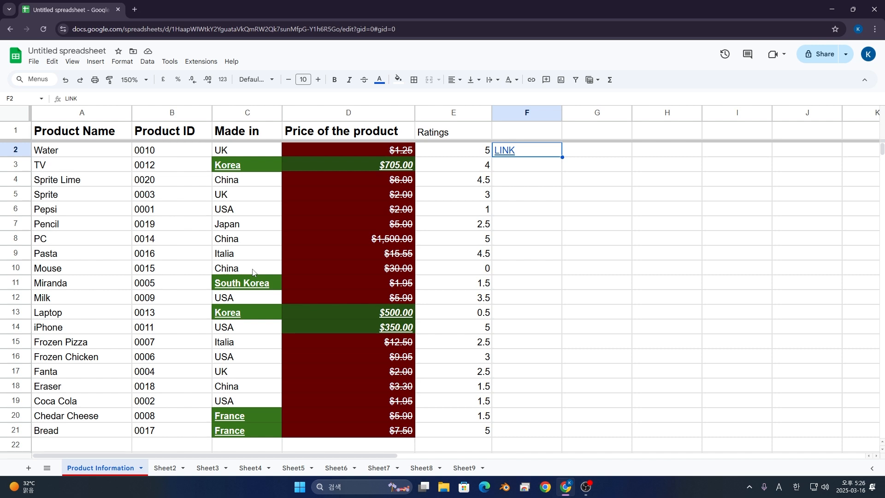
Average the Sheet2 ratings in cell F3 of Product Information with =AVERAGE(Sheet2!D2:D21)
click(532, 164)
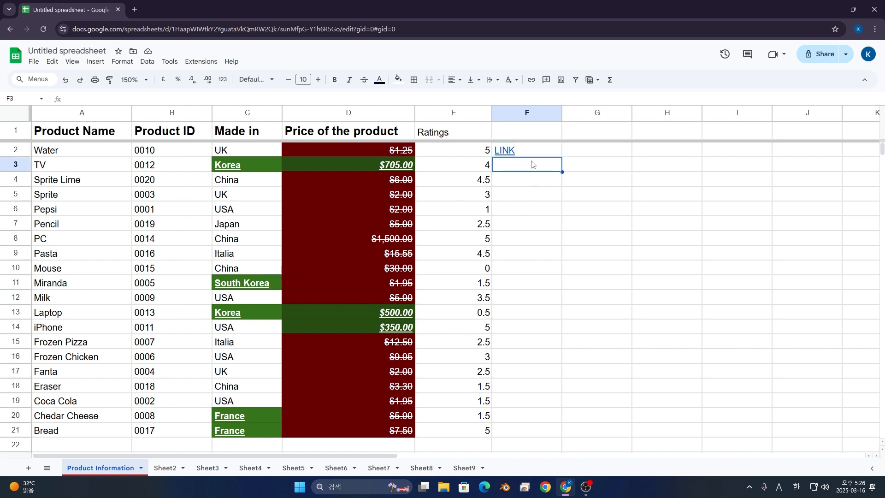
text(=)
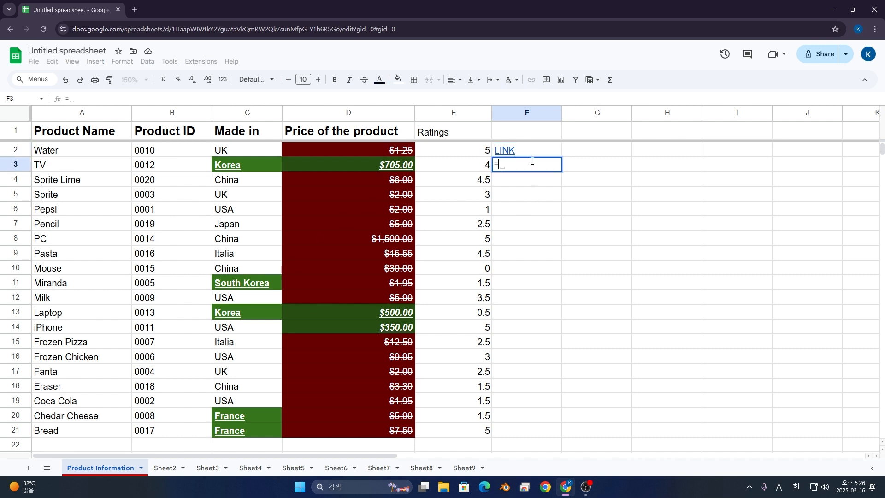
text(AVERA)
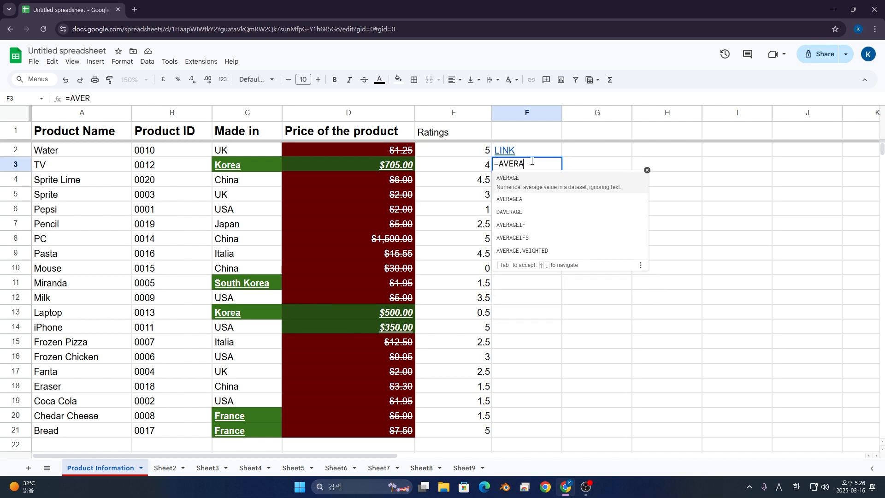
text(GE()
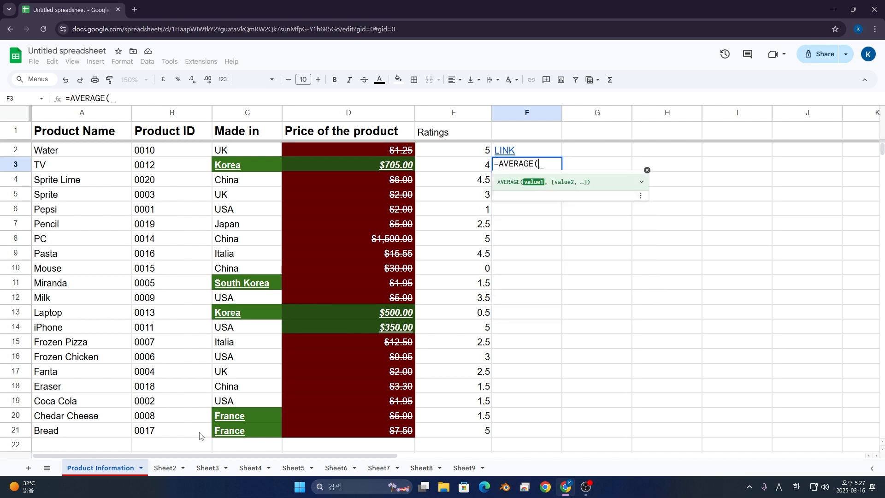
click(164, 468)
drag(287, 146, 288, 416)
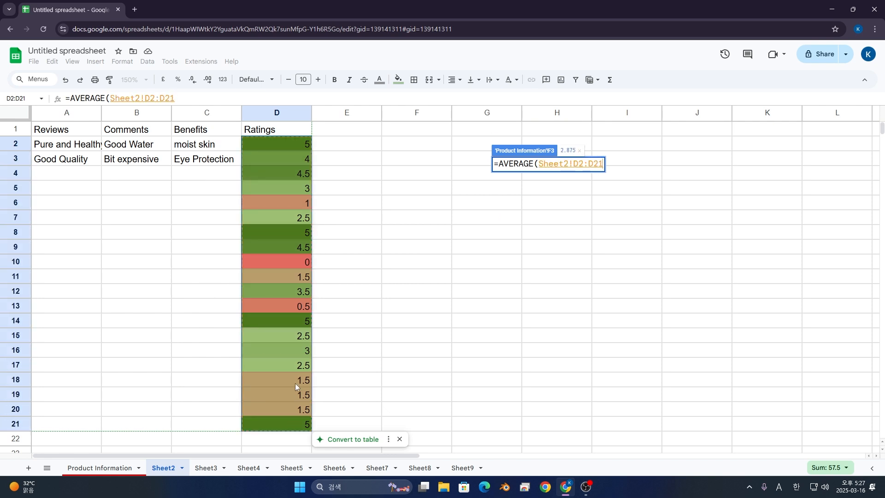
key(Return)
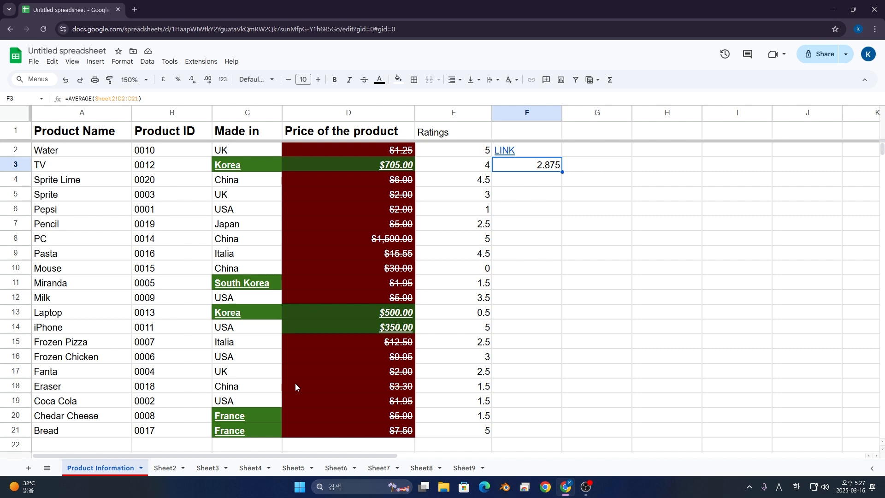
Total the Sheet2 ratings in cell F4 of Product Information with =SUM(Sheet2!D2:D21)
key(Down)
text(=SU)
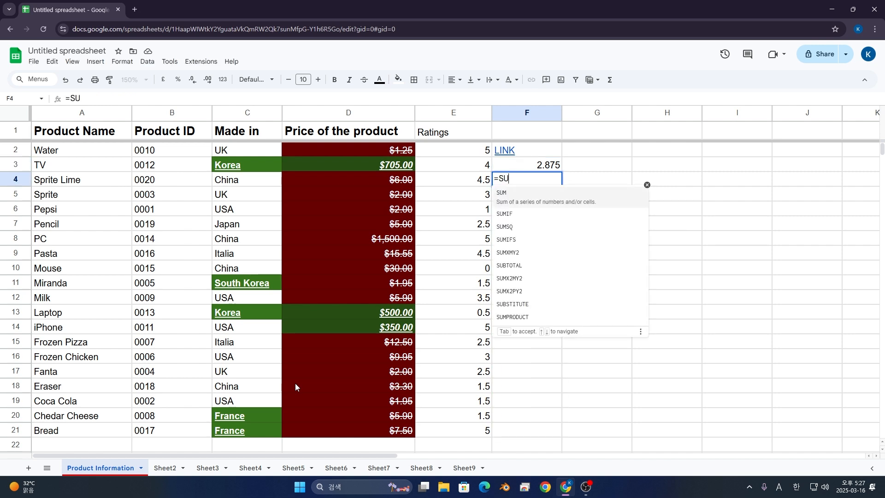
key(Tab)
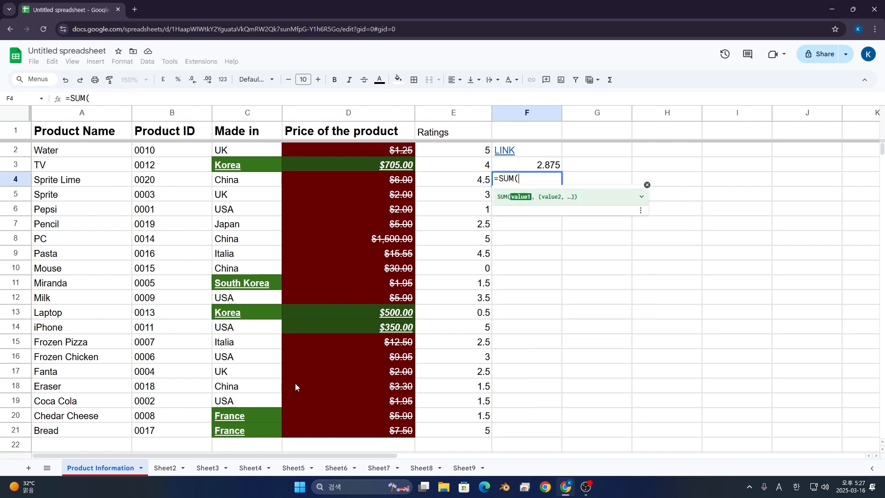
click(161, 468)
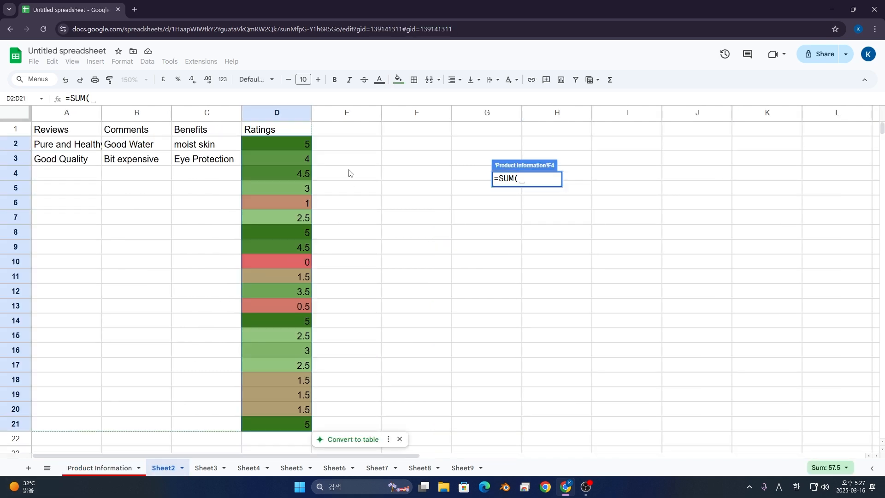
drag(277, 144, 277, 423)
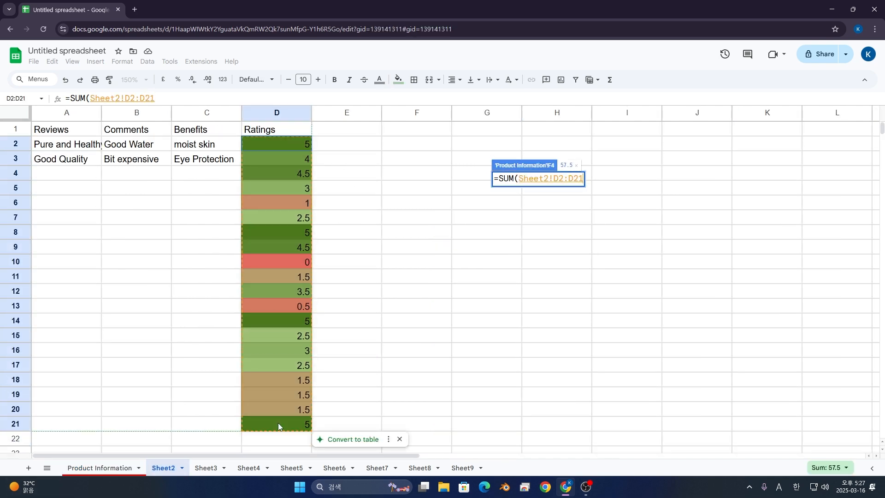
key(Return)
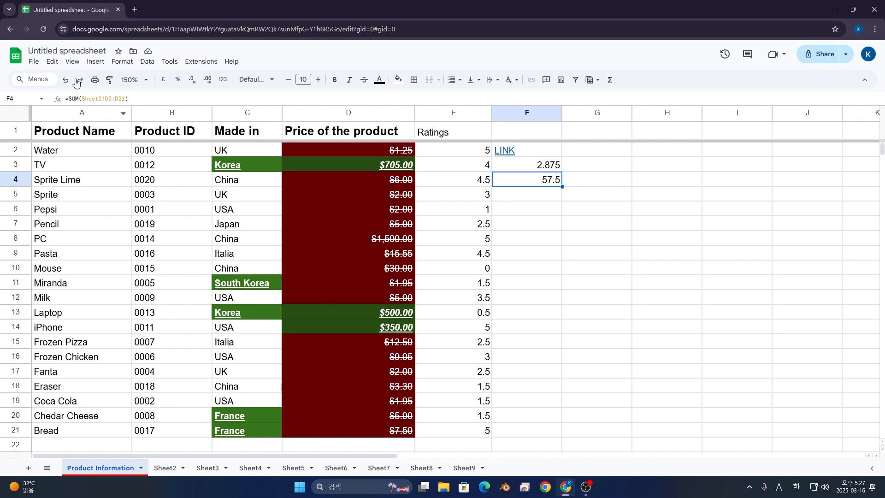
Open the print settings for the Product Information sheet with the print range set to Current sheet
click(33, 62)
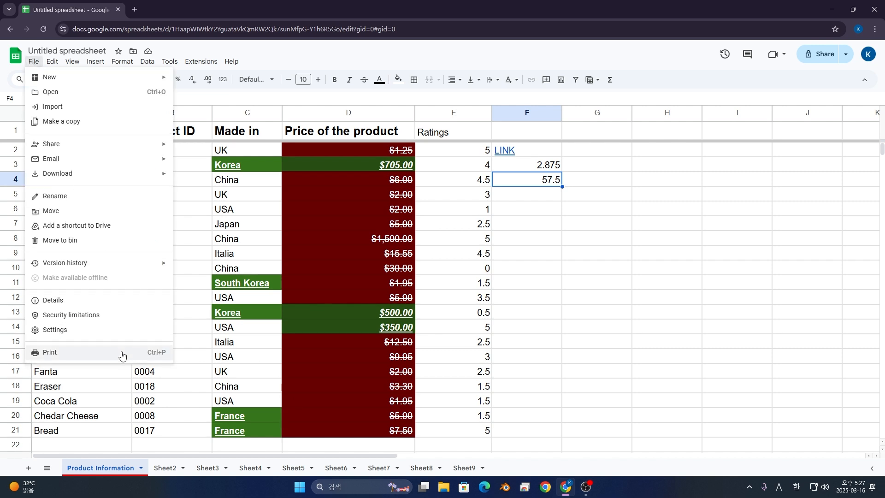
click(233, 299)
key(ctrl+p)
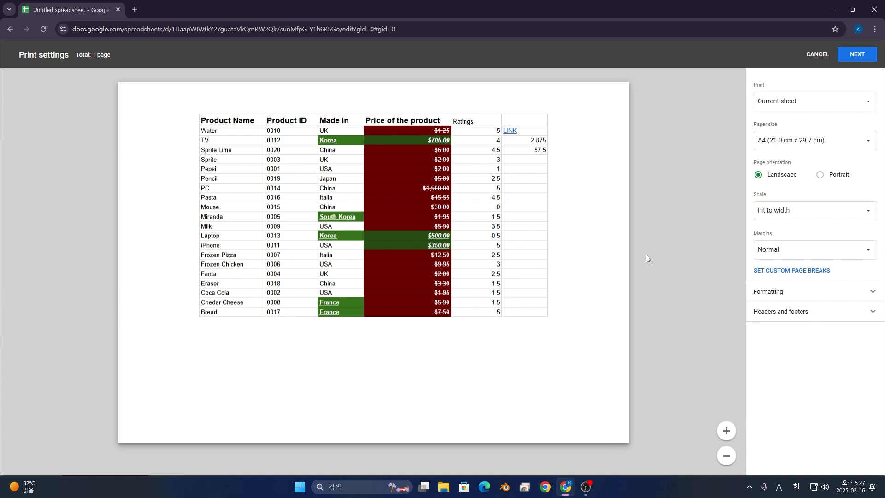
click(811, 102)
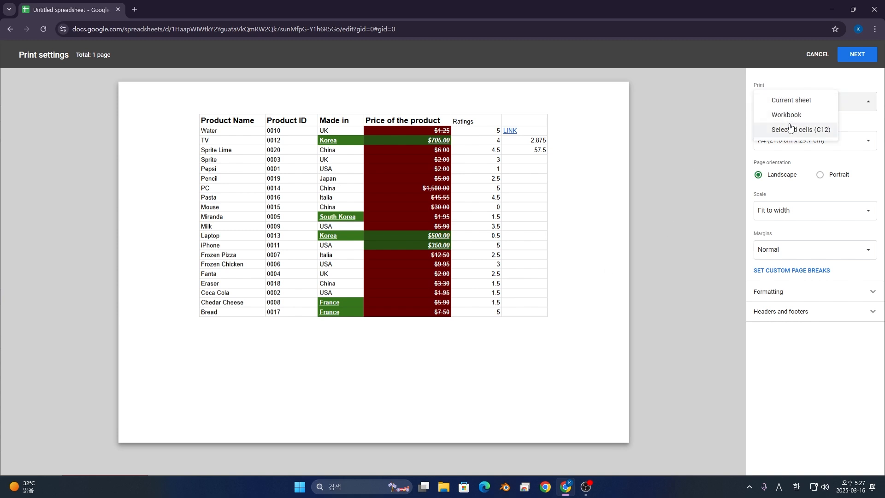
click(789, 100)
click(790, 105)
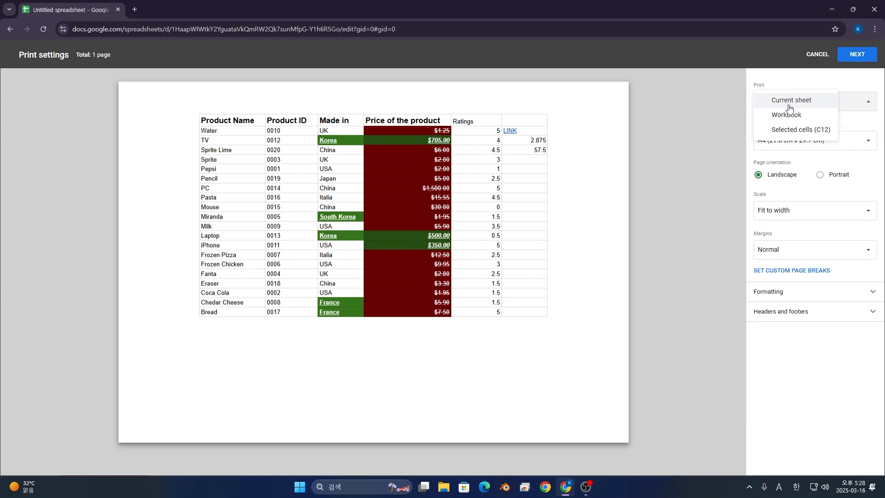
Preview printing the whole workbook and only the selected cells (C12), and set the print range back to Current sheet
click(786, 115)
scroll(526, 252, down, 10)
scroll(518, 259, down, 20)
drag(743, 334, 745, 93)
click(771, 98)
click(787, 116)
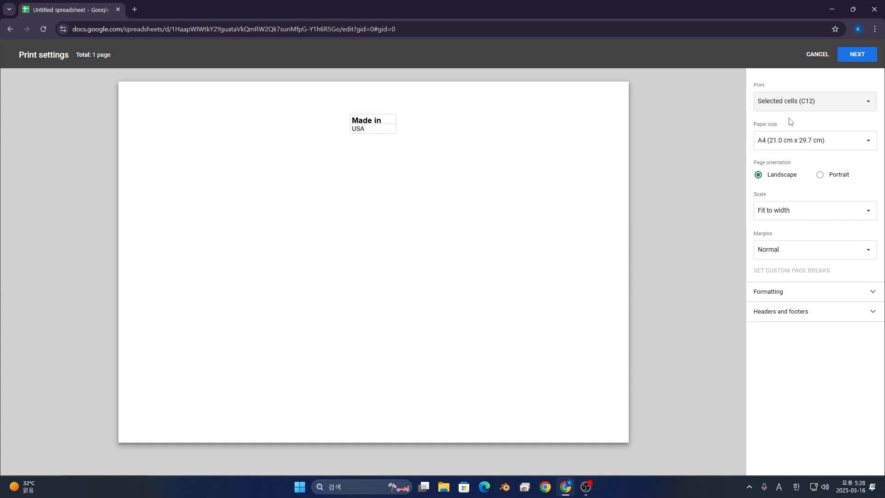
click(789, 107)
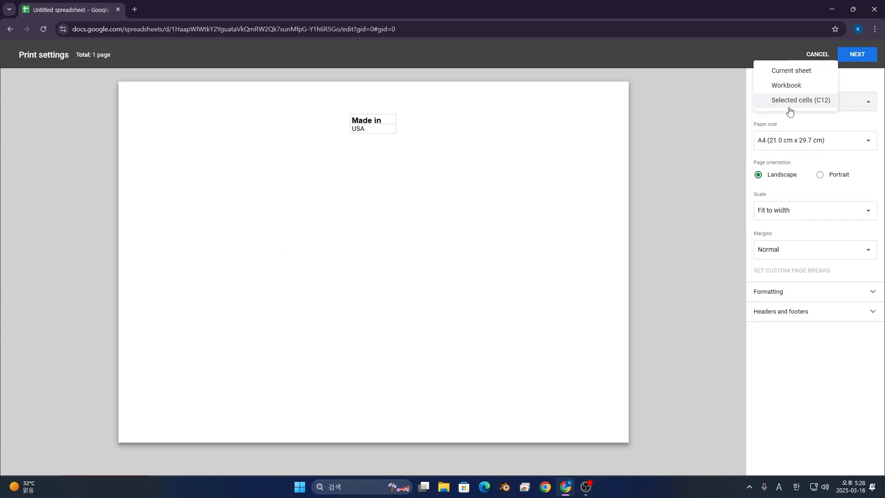
click(787, 71)
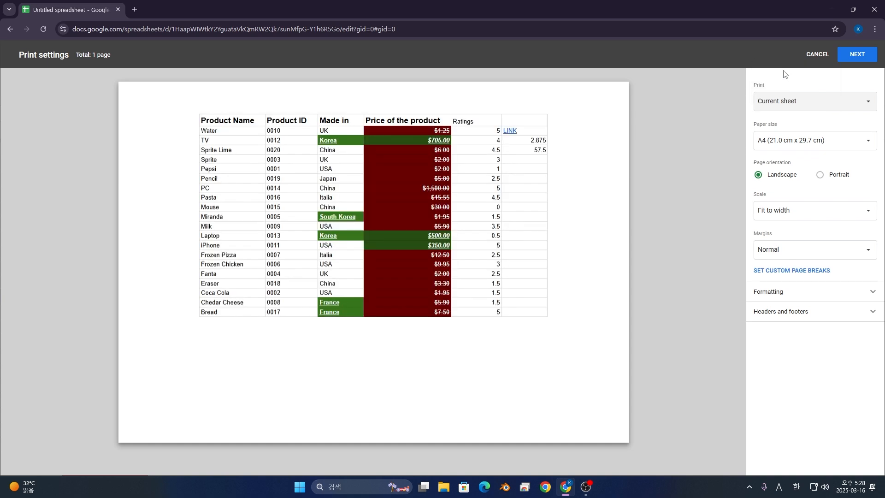
Choose A4 as the paper size, preview the page in Portrait, and switch back to Landscape
click(848, 140)
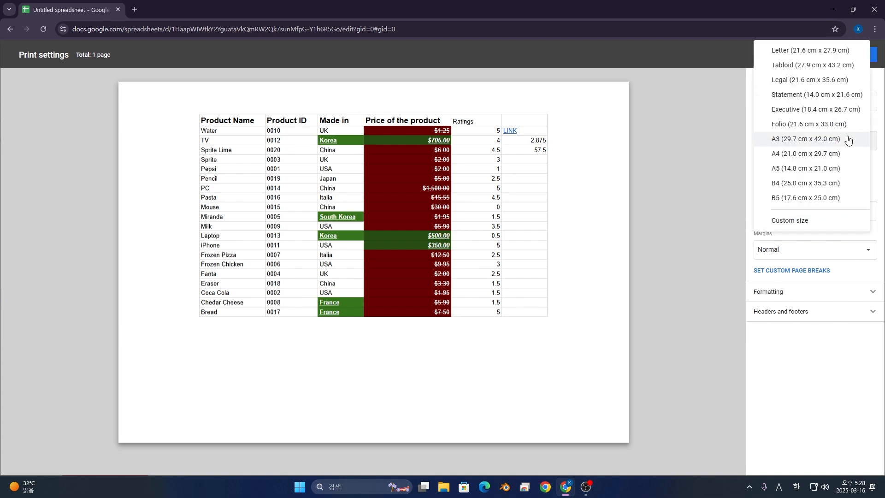
click(796, 159)
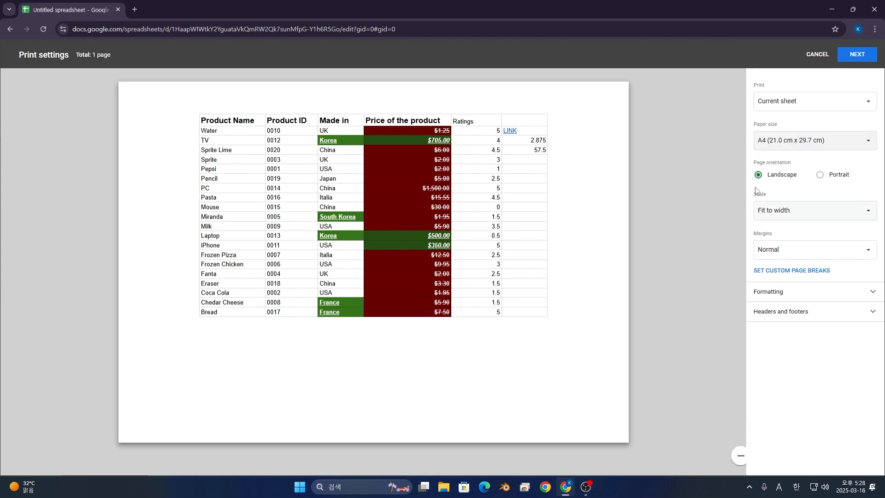
click(820, 175)
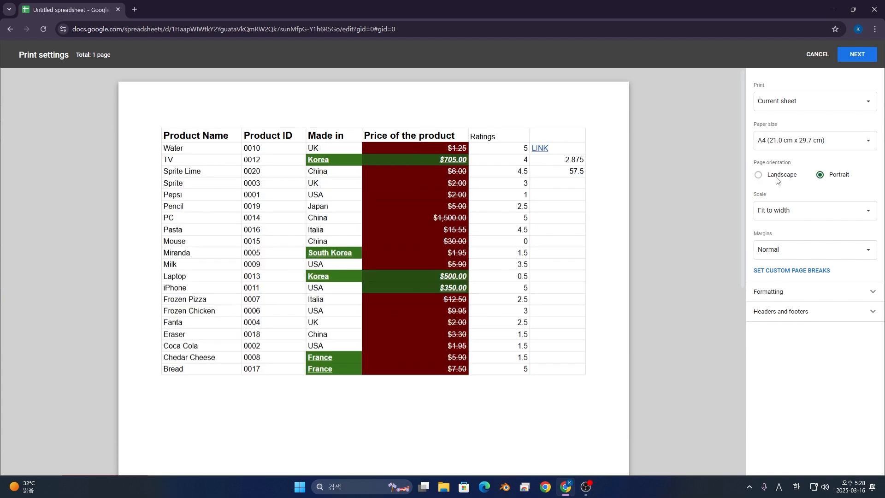
click(777, 179)
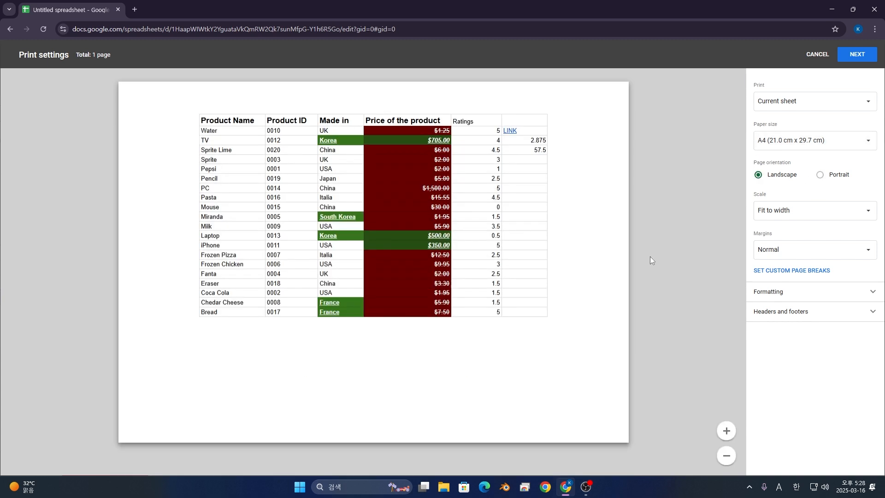
Preview the print scale as Normal (100%), Fit to height and Fit to page
click(782, 214)
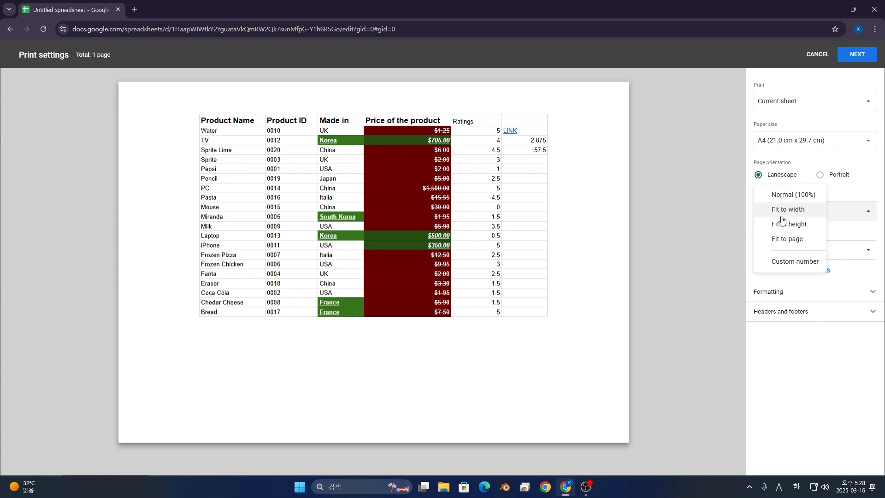
click(789, 195)
click(788, 210)
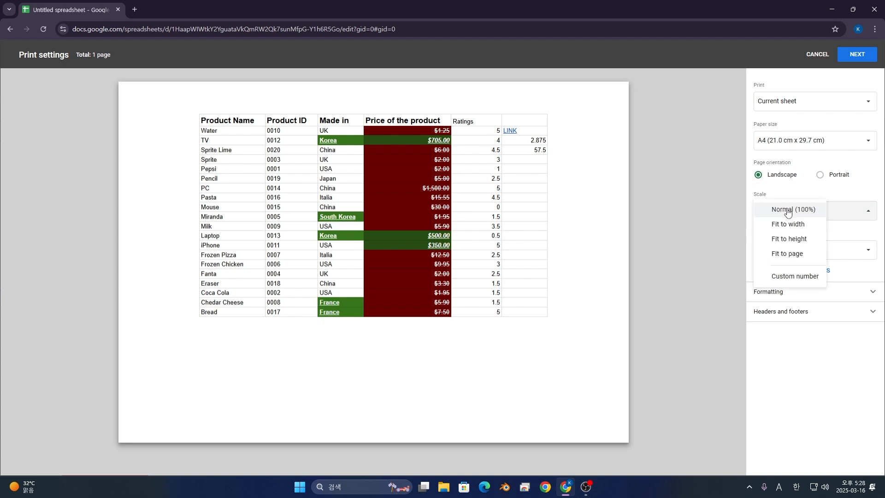
click(787, 246)
click(802, 211)
click(801, 228)
Set the print scale to a custom number of 120%
click(802, 211)
click(800, 232)
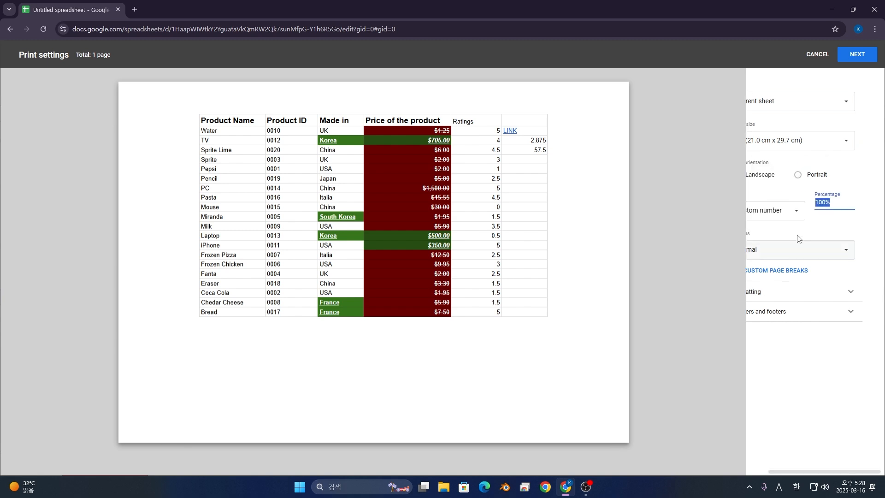
text(200)
click(835, 203)
text(11)
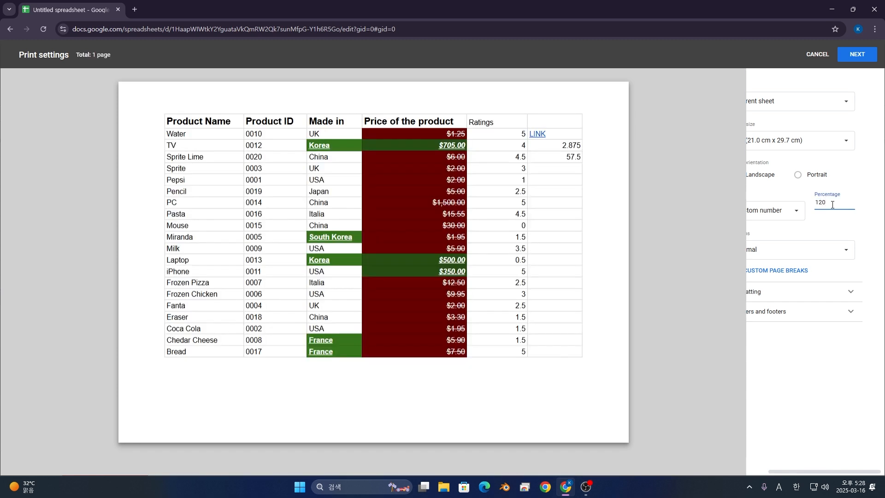
Set the custom print scale to 127%
text(5)
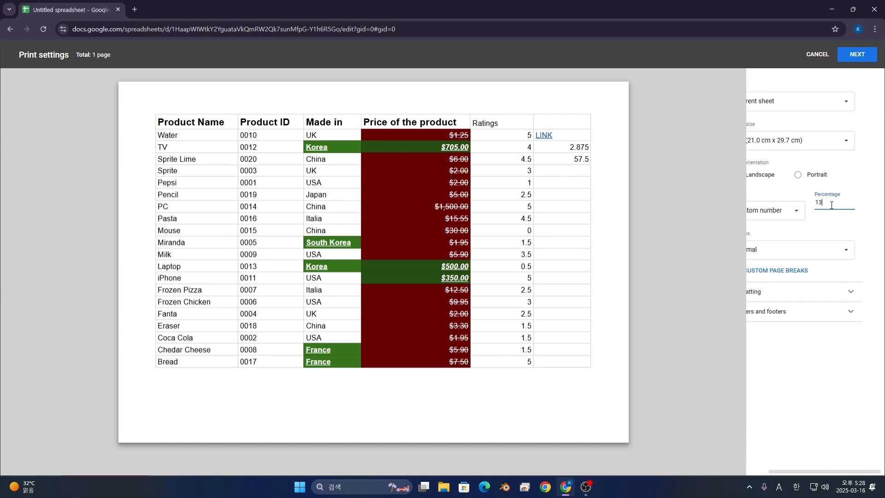
text(30)
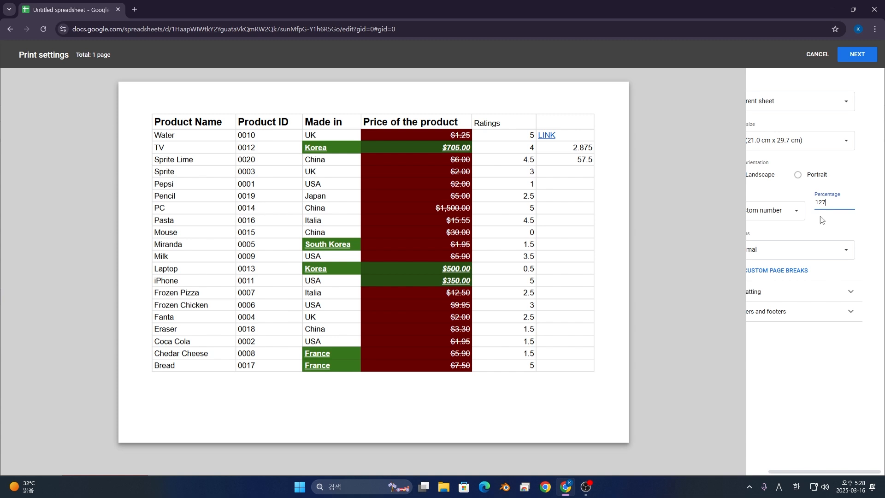
scroll(788, 249, left, 2)
Preview the page with Normal, Narrow and Wide margins
click(793, 249)
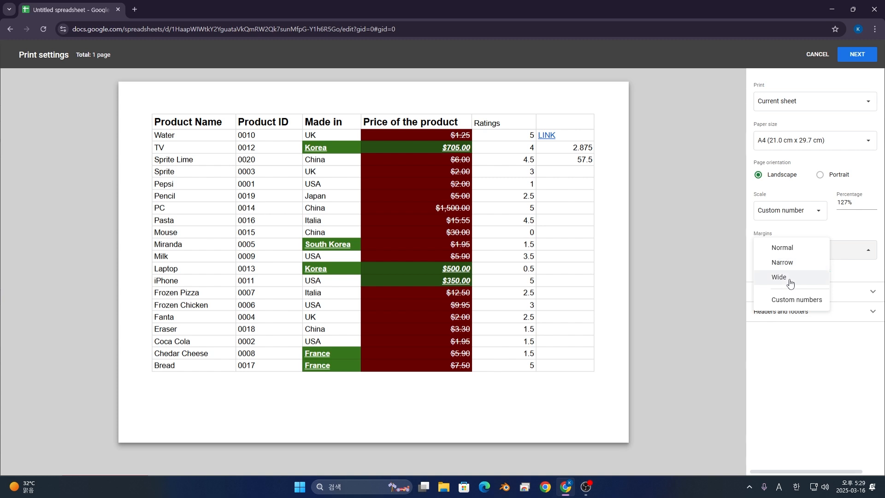
click(795, 250)
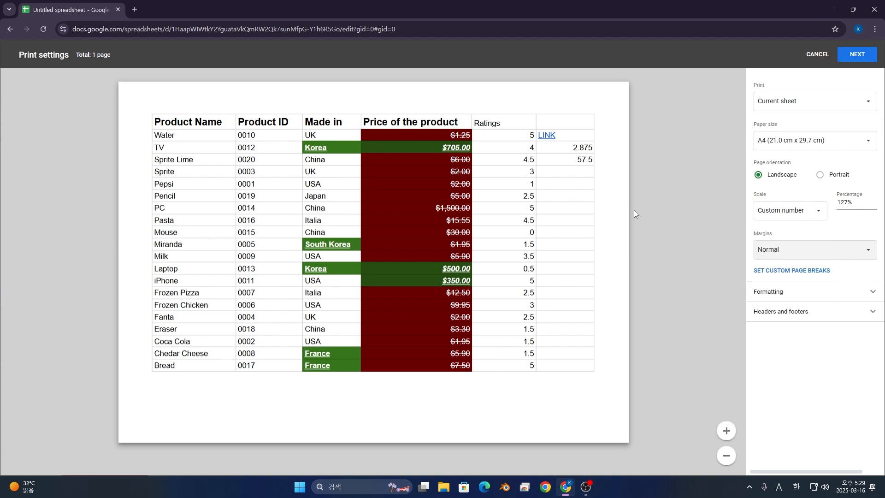
click(831, 257)
click(809, 266)
click(808, 255)
click(803, 265)
Switch the margins to custom numbers and set the right and left margins to 1 cm each
click(802, 251)
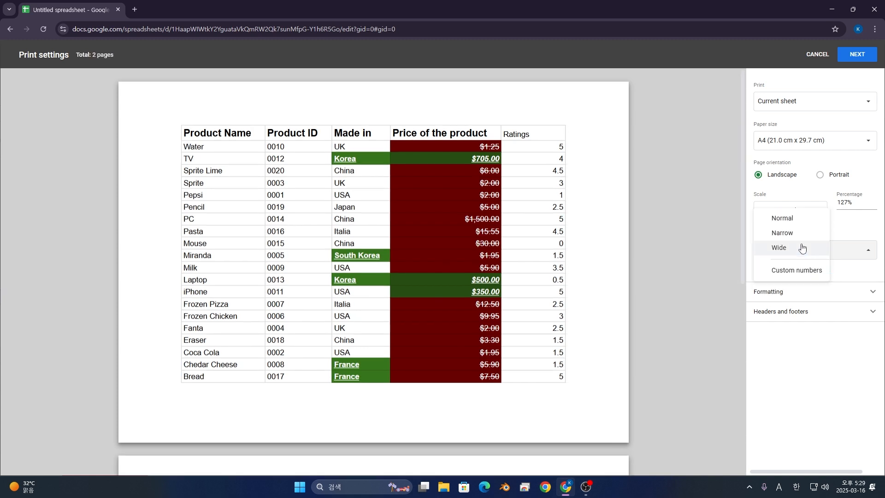
click(787, 268)
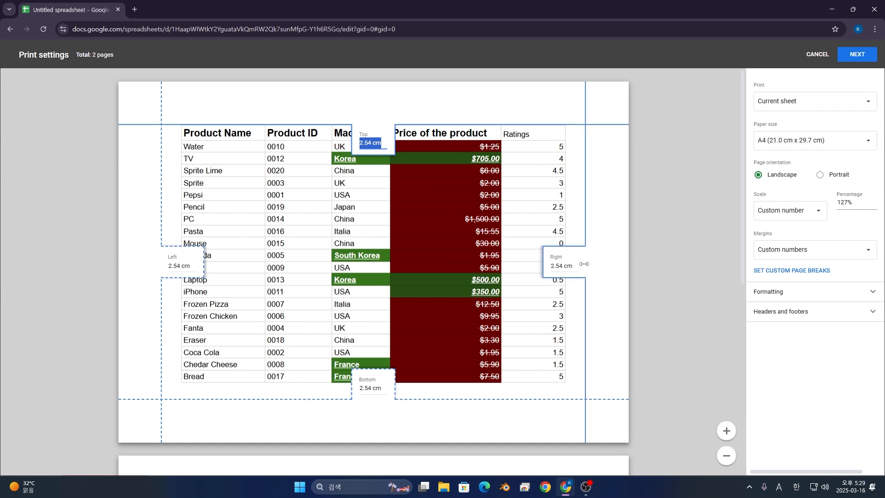
click(552, 271)
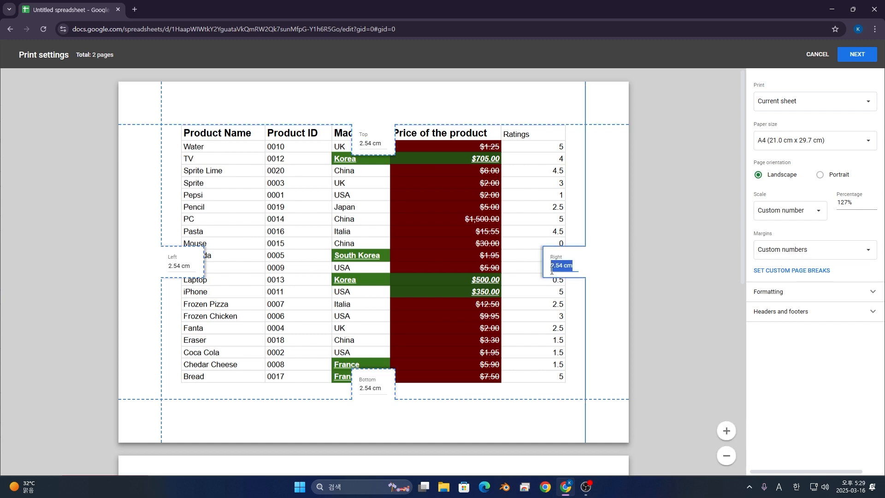
text(1)
click(177, 270)
text(1)
Set the bottom and top page margins to 0.5 cm each
click(374, 386)
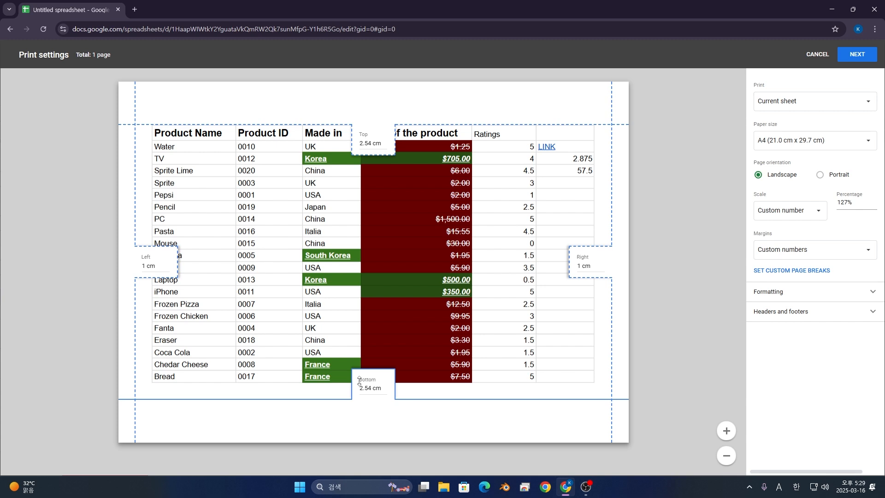
click(369, 388)
key(BackSpace)
text(.5)
click(369, 141)
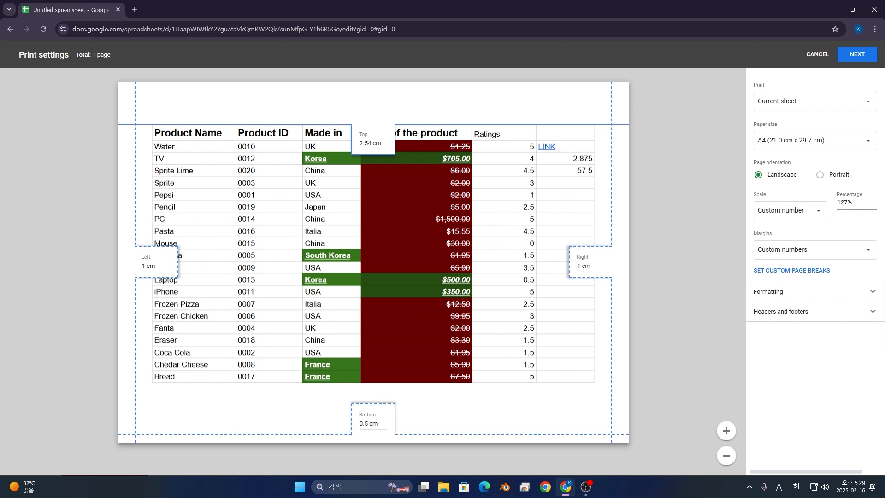
text(.5)
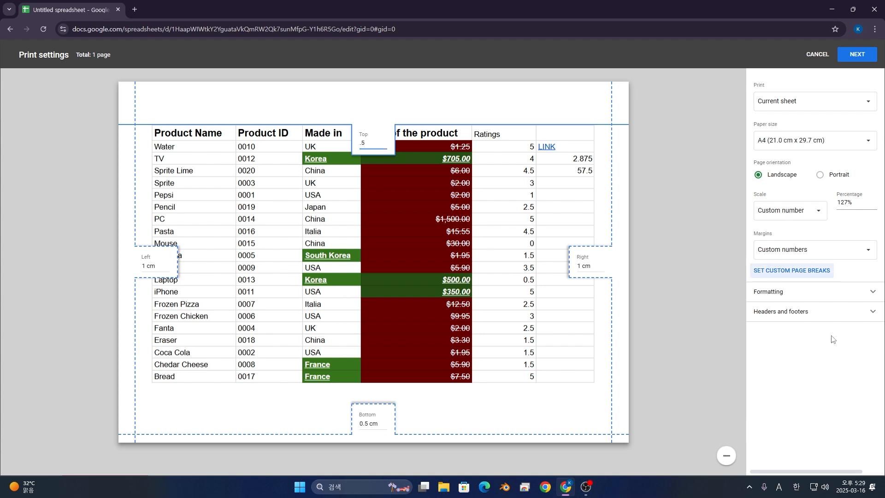
click(818, 339)
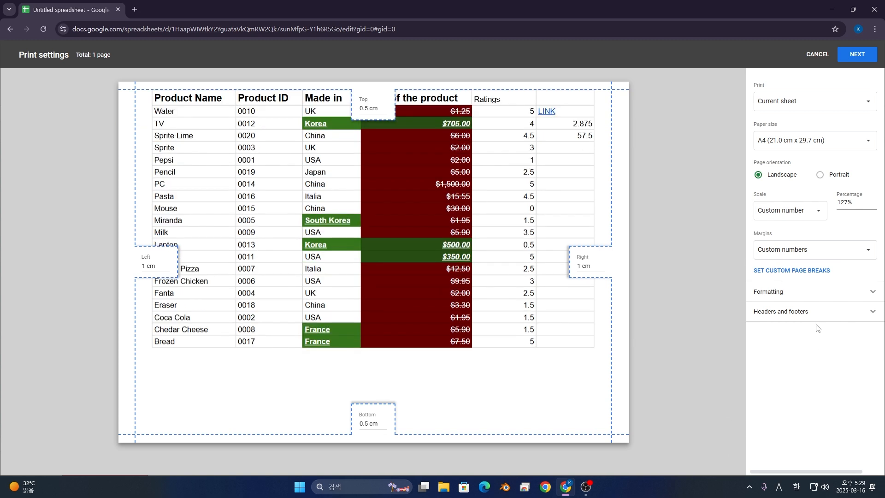
Add a custom page break between rows 9 and 10, confirm it, and review the resulting pages
click(805, 273)
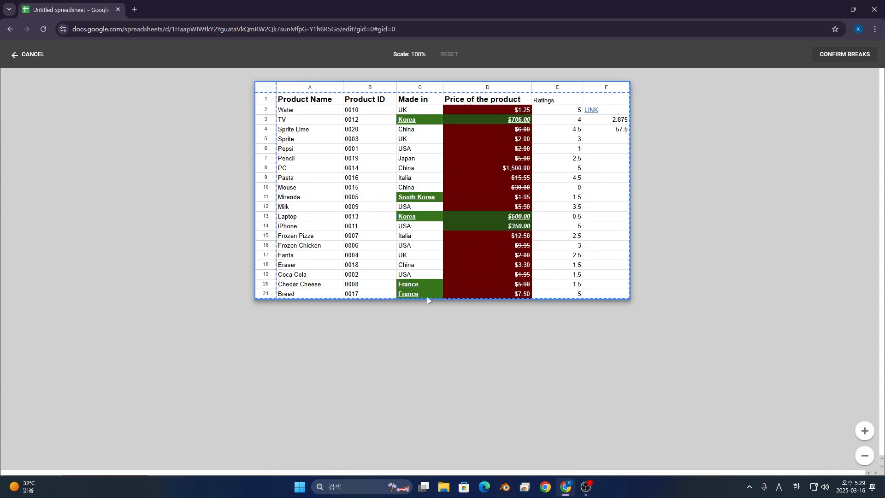
drag(432, 300, 468, 182)
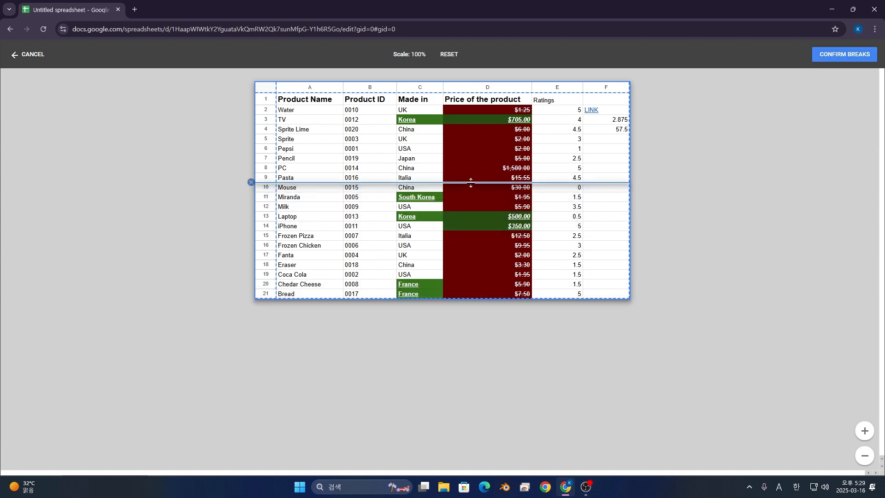
click(840, 55)
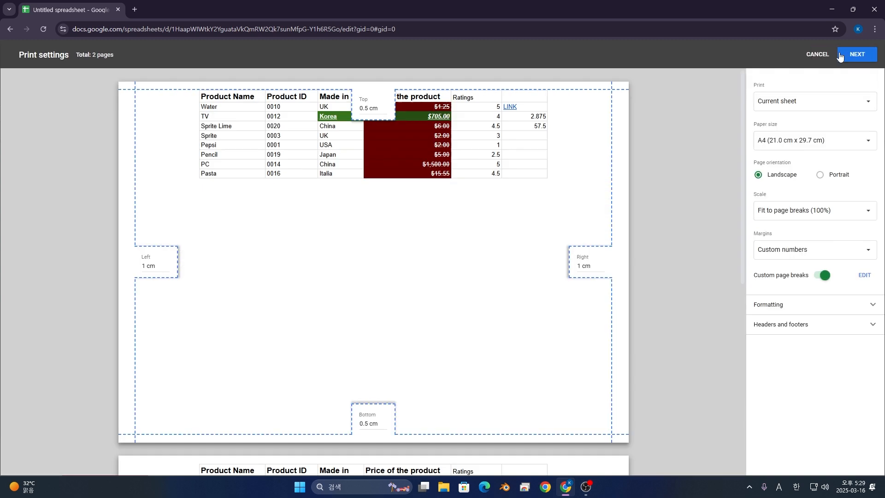
scroll(565, 283, down, 4)
scroll(563, 294, up, 2)
scroll(445, 203, up, 2)
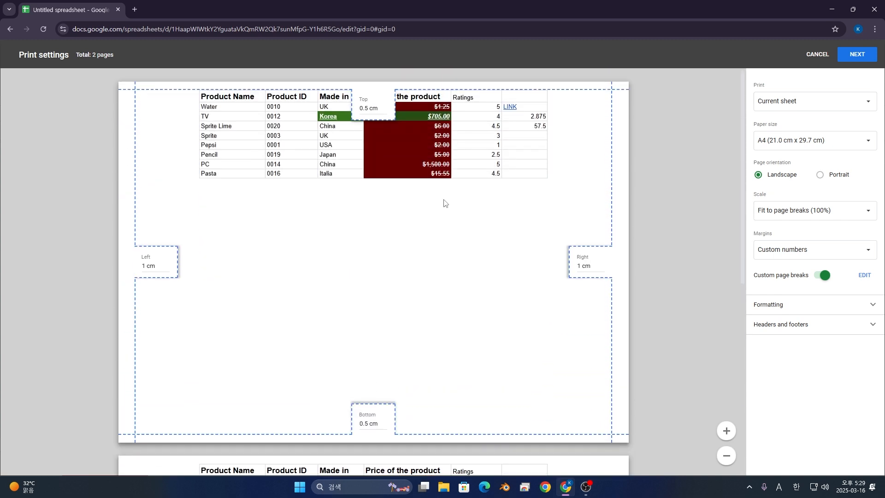
Toggle custom page breaks off and on to compare the print preview, leaving them enabled
scroll(461, 237, down, 6)
scroll(486, 262, up, 6)
click(825, 275)
click(825, 275)
click(825, 275)
click(825, 275)
click(825, 275)
click(825, 275)
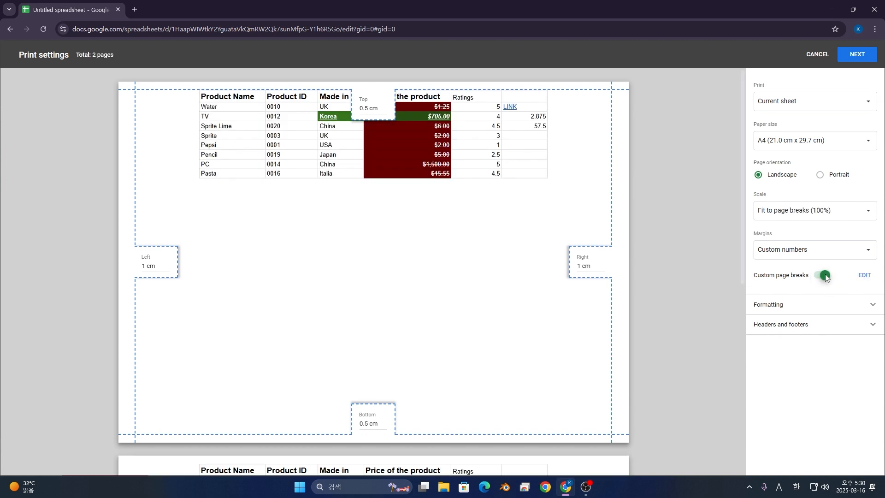
Expand the formatting options and toggle grid lines and notes off and back on
click(819, 308)
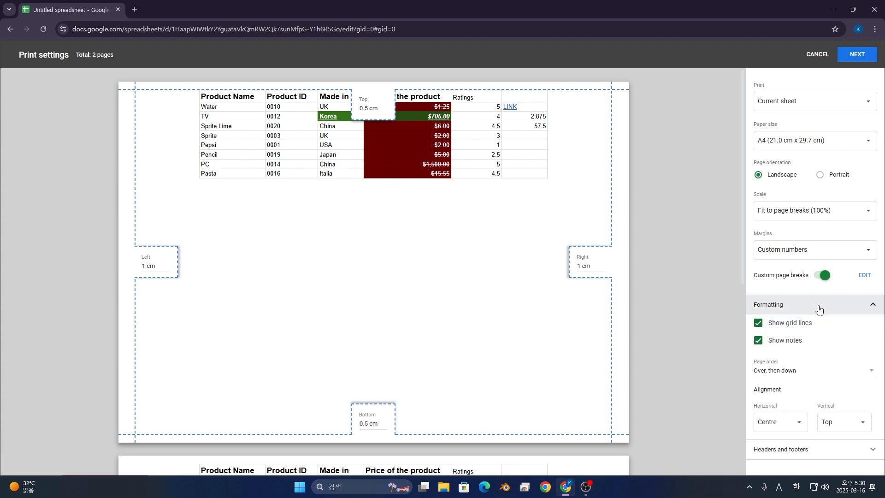
click(799, 328)
click(799, 329)
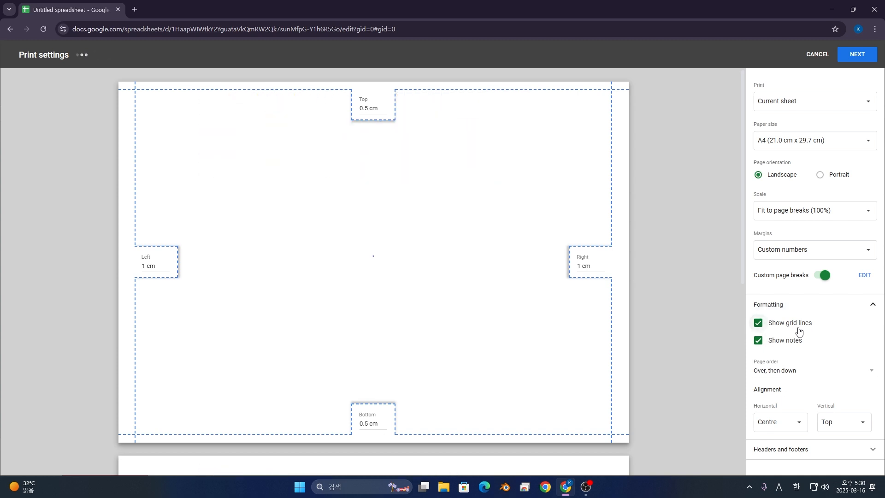
click(783, 348)
click(783, 348)
Try the page order Down, then over, and restore Over, then down
click(780, 376)
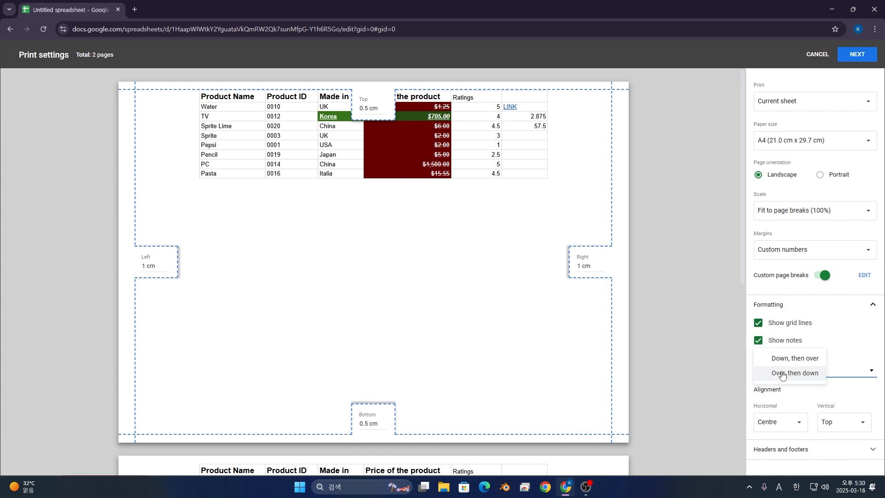
click(784, 362)
click(786, 369)
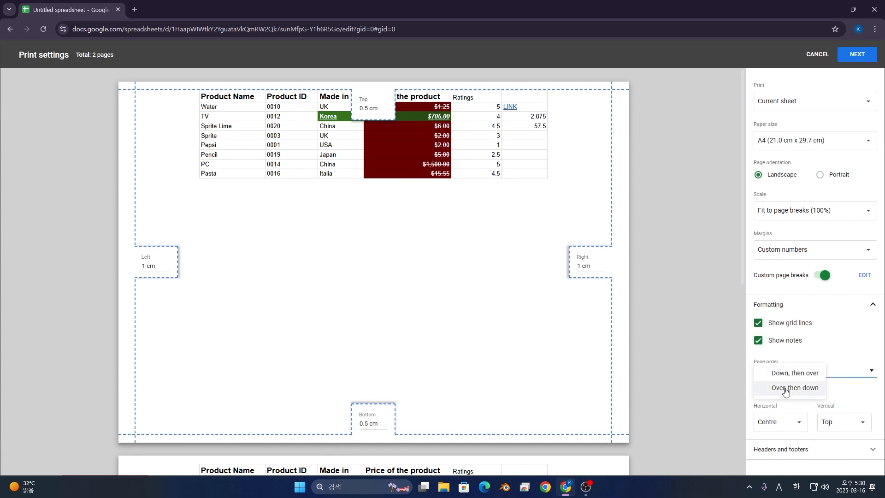
click(787, 391)
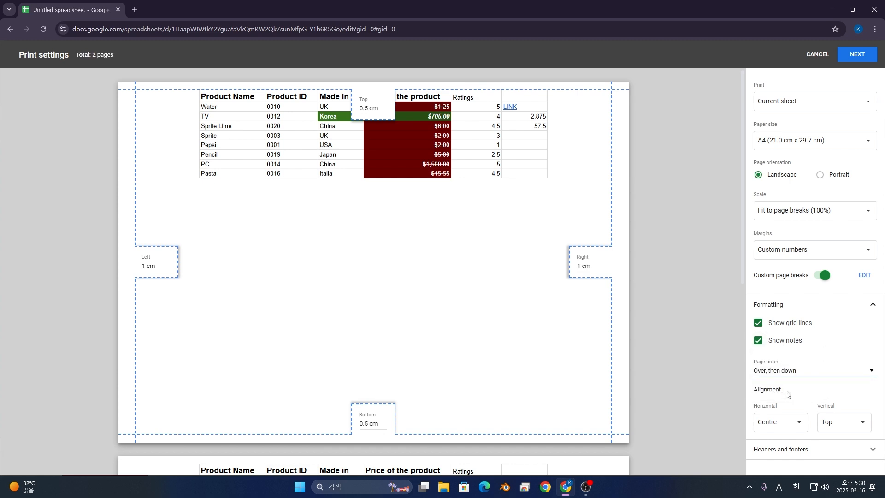
Align the table on the printed page to Centre both vertically and horizontally
click(774, 424)
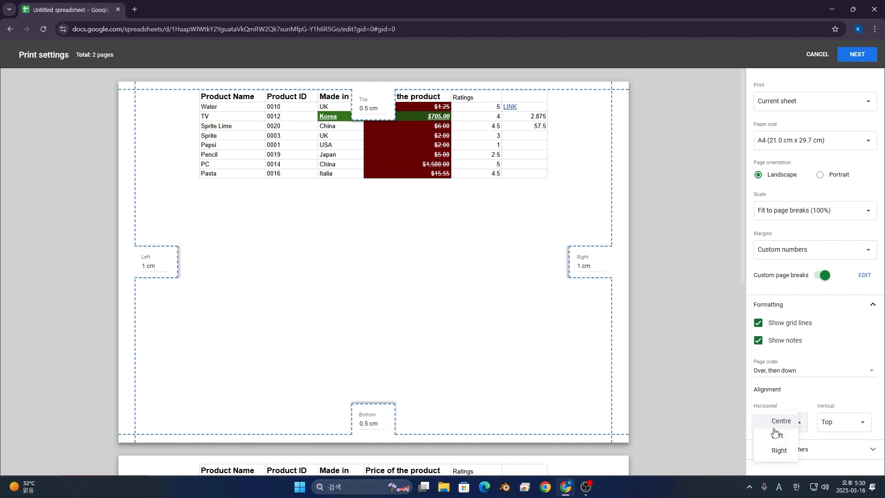
click(829, 422)
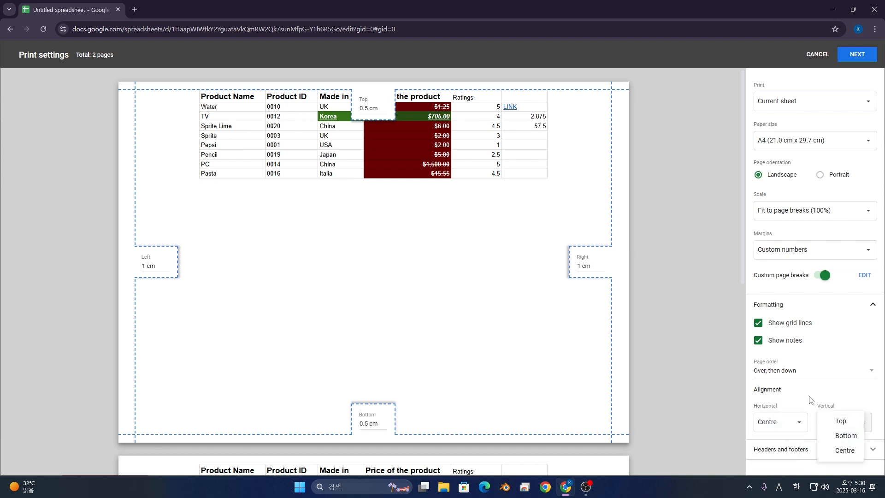
click(839, 435)
click(841, 423)
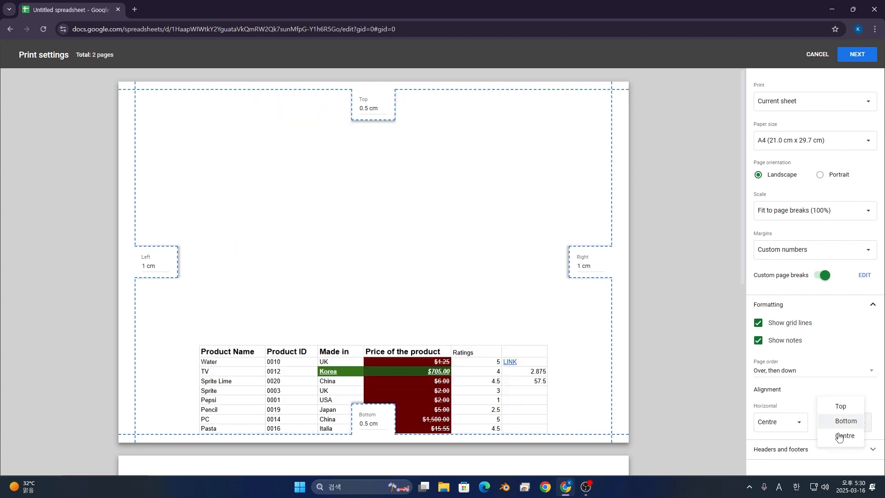
click(840, 436)
click(789, 423)
click(790, 449)
click(790, 423)
click(797, 402)
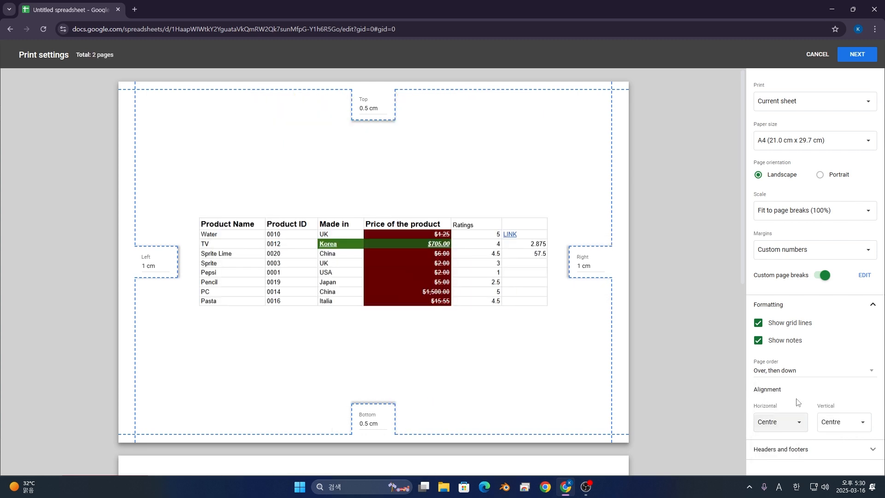
Expand the header and footer options and try page numbers, workbook title, sheet name, current date and current time one at a time, clearing each
click(809, 454)
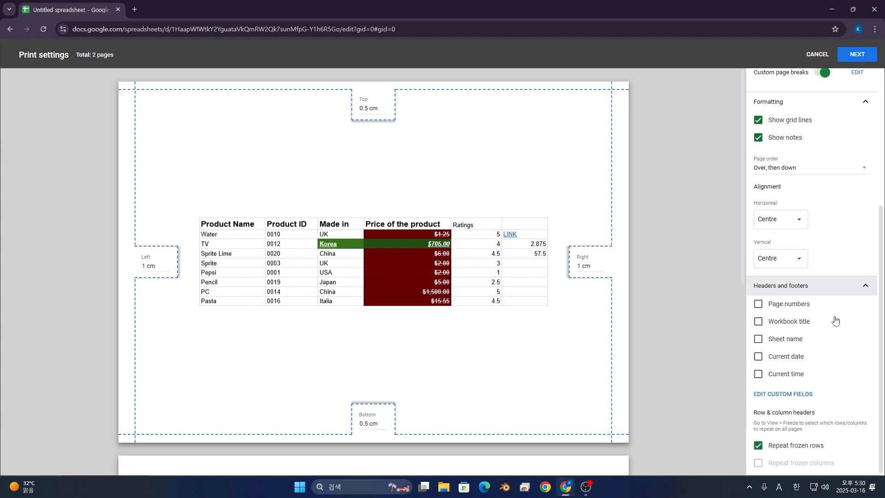
click(781, 310)
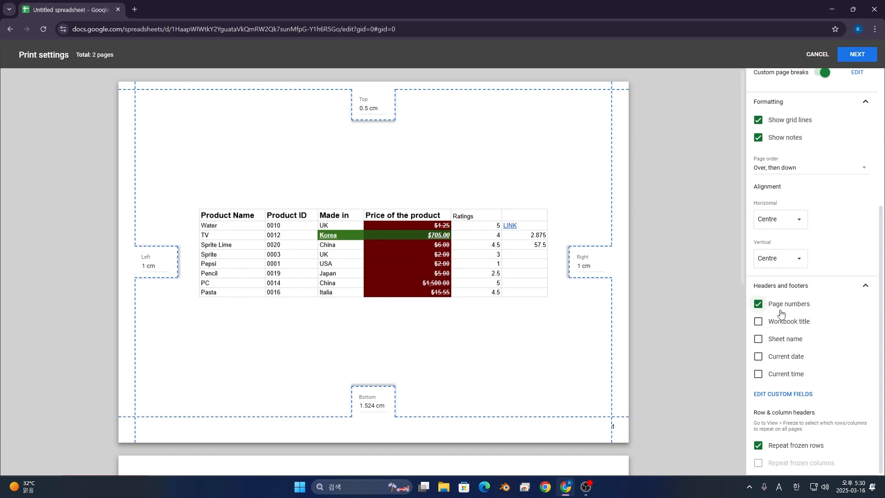
click(780, 311)
click(791, 323)
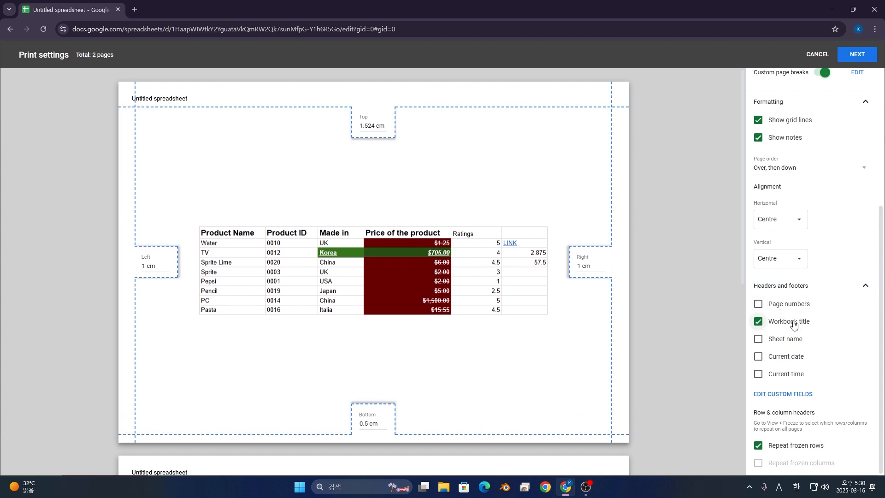
click(792, 324)
click(788, 341)
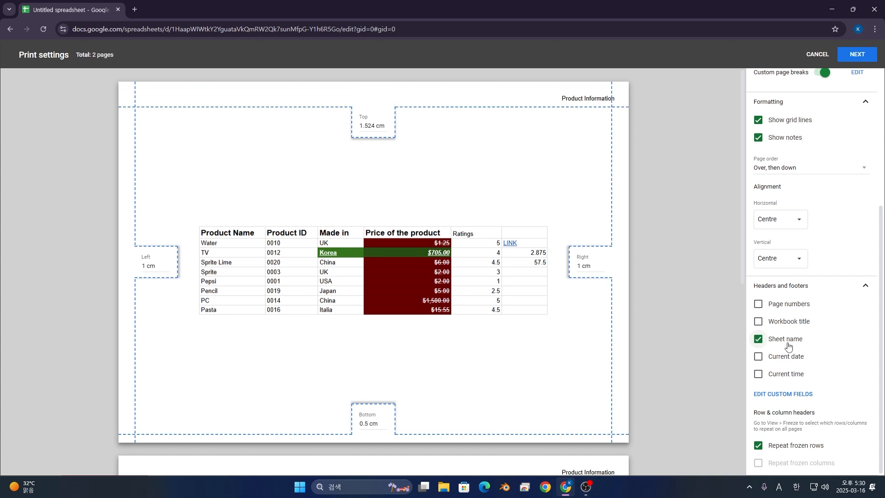
click(788, 345)
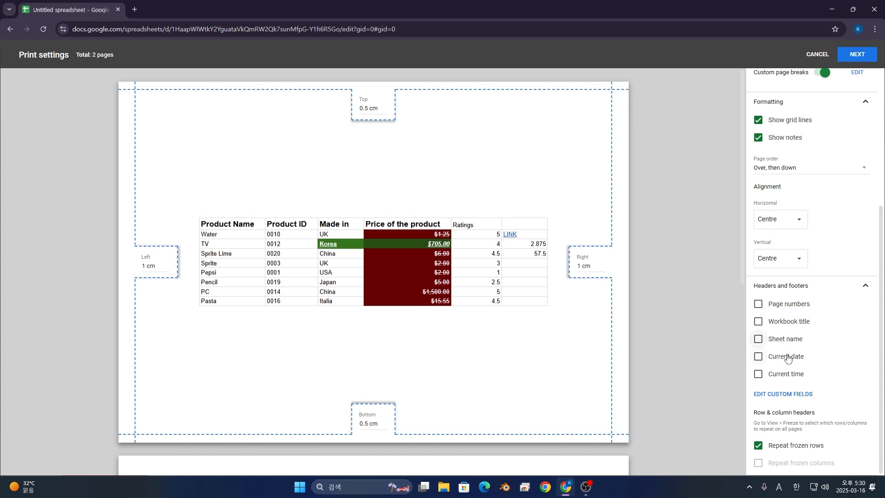
click(788, 357)
click(787, 358)
click(790, 374)
click(791, 375)
Include page numbers, workbook title, sheet name and current time in the printed headers and footers
click(784, 308)
click(784, 324)
click(784, 340)
click(783, 373)
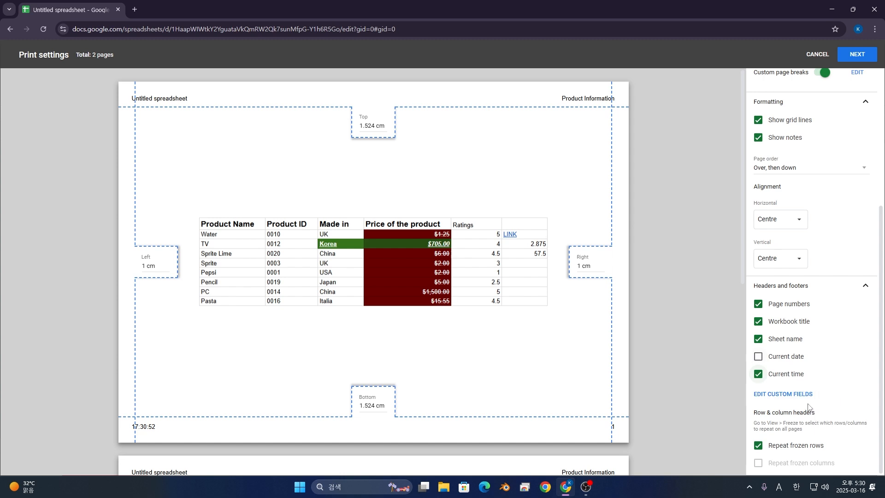
Add the custom text TEXT to the centre header and ANYWHERE to the centre footer, and confirm the custom fields
click(806, 394)
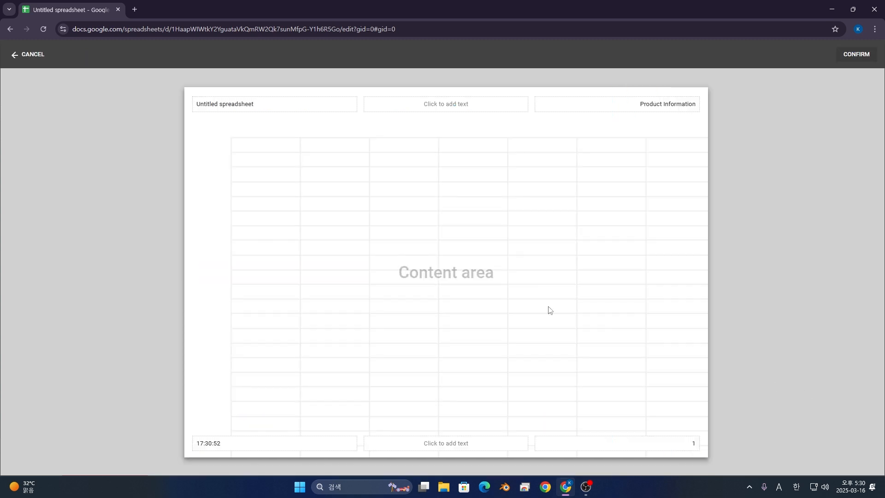
click(417, 105)
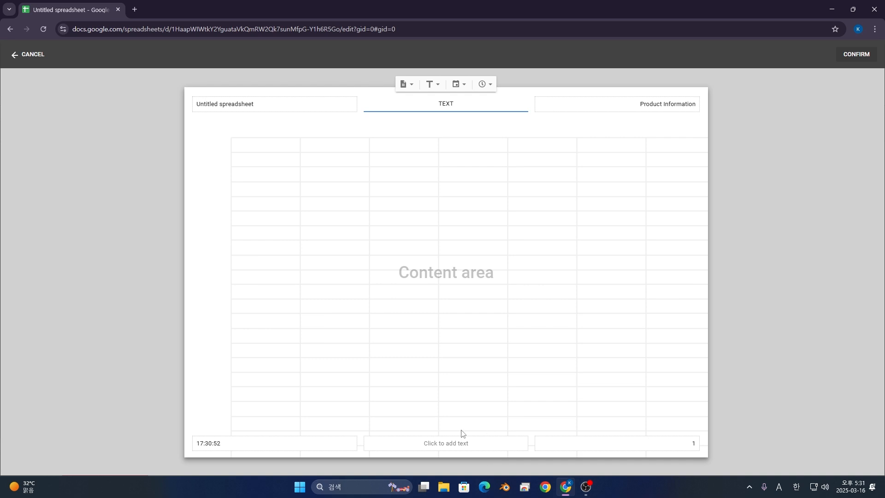
click(445, 441)
text(ANYWHERE)
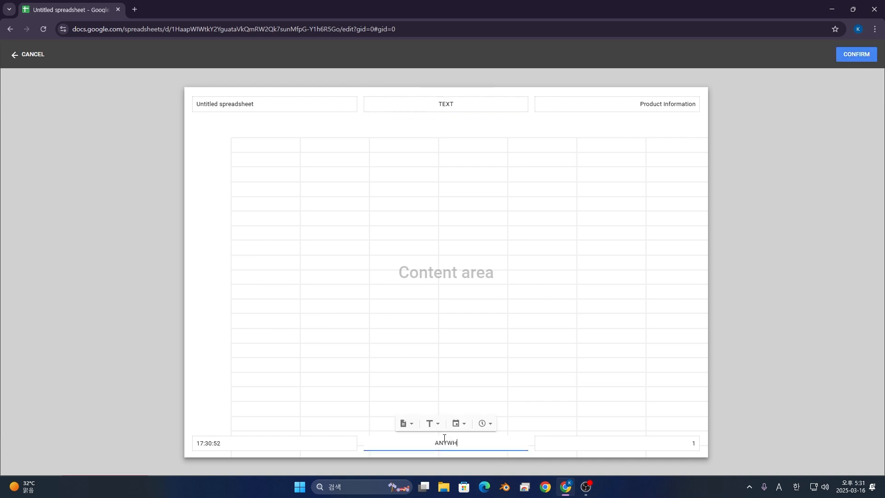
click(873, 56)
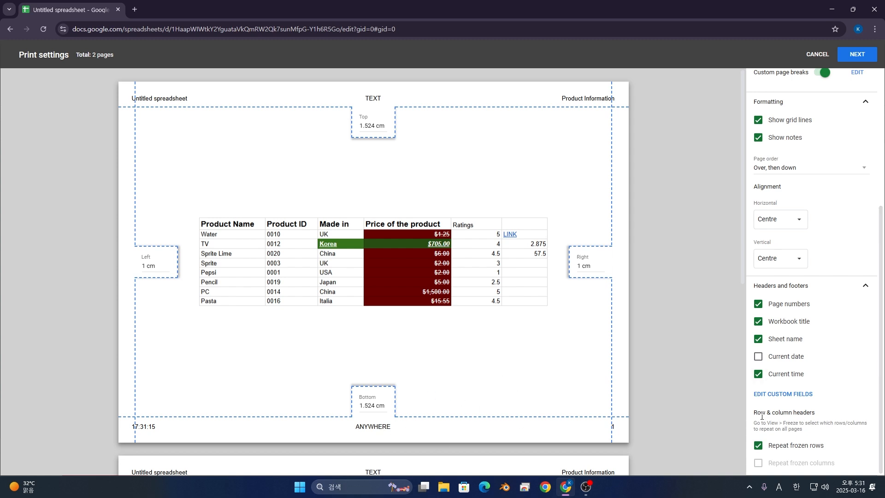
Toggle Repeat frozen rows off and on, comparing the header row on the second page
click(798, 454)
click(798, 454)
scroll(655, 407, down, 4)
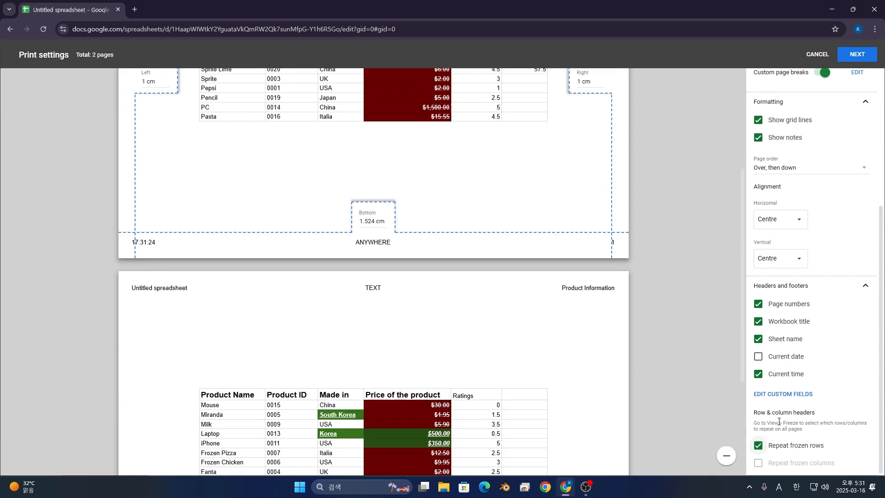
click(765, 444)
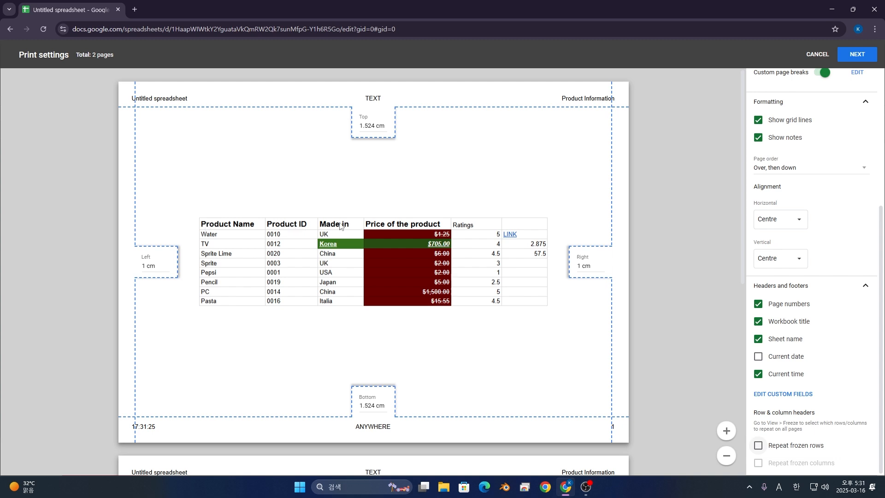
scroll(529, 310, down, 6)
scroll(416, 318, up, 2)
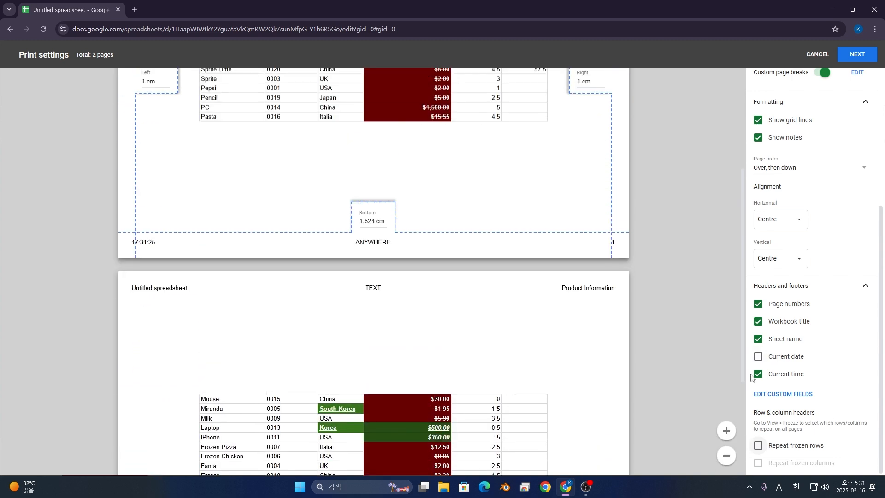
click(761, 445)
scroll(460, 344, up, 2)
scroll(459, 345, down, 2)
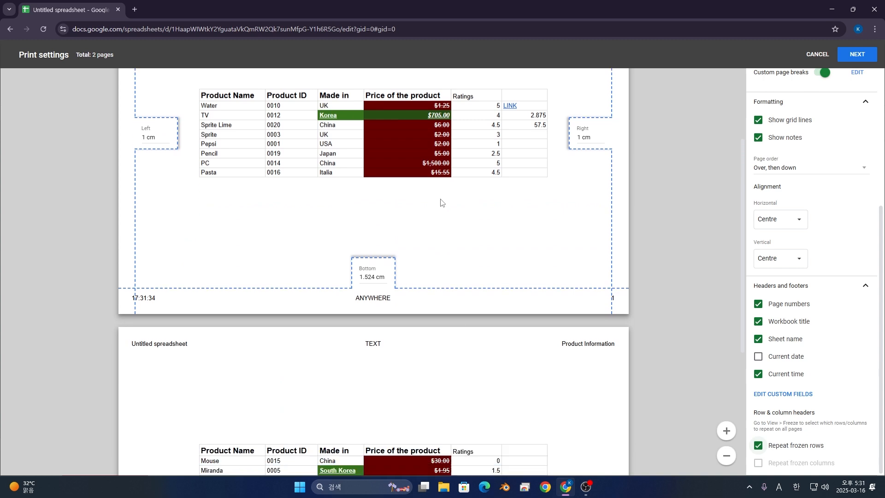
Turn off Repeat frozen rows and proceed from the print settings to printing
click(781, 450)
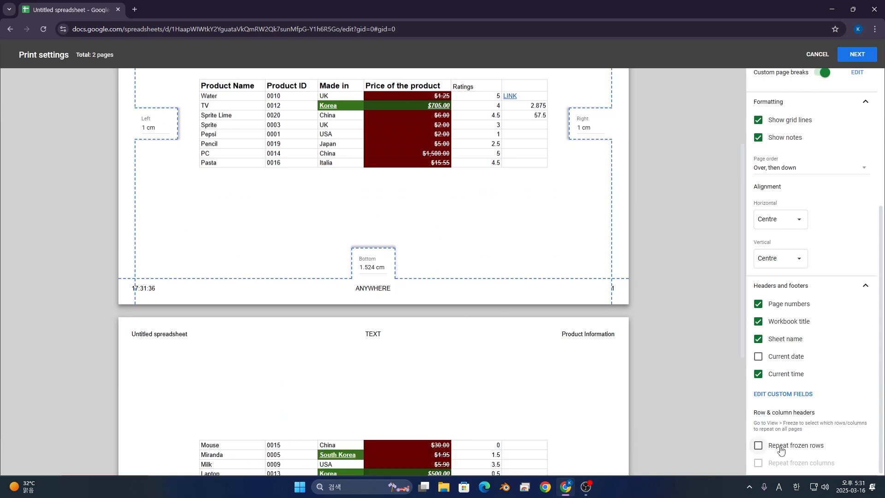
click(855, 57)
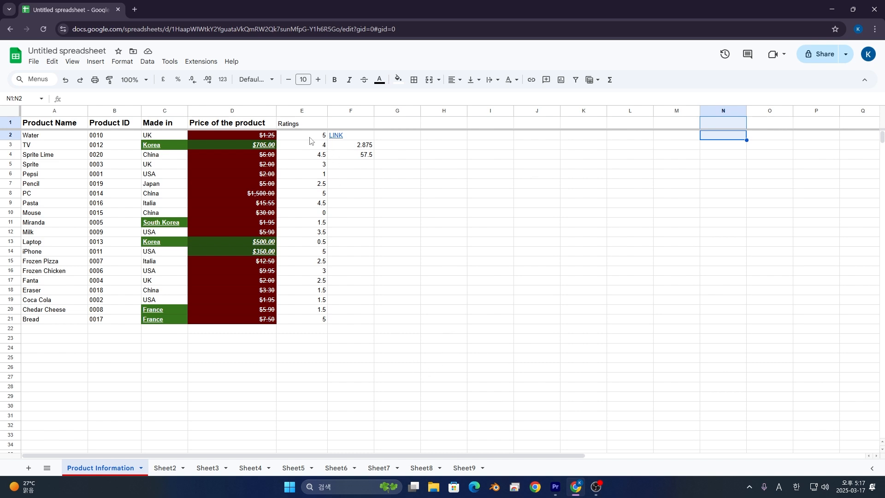
Clear cells E1:F21 and enter Quantity in E1 as a bold header matching the other columns
drag(311, 123, 347, 323)
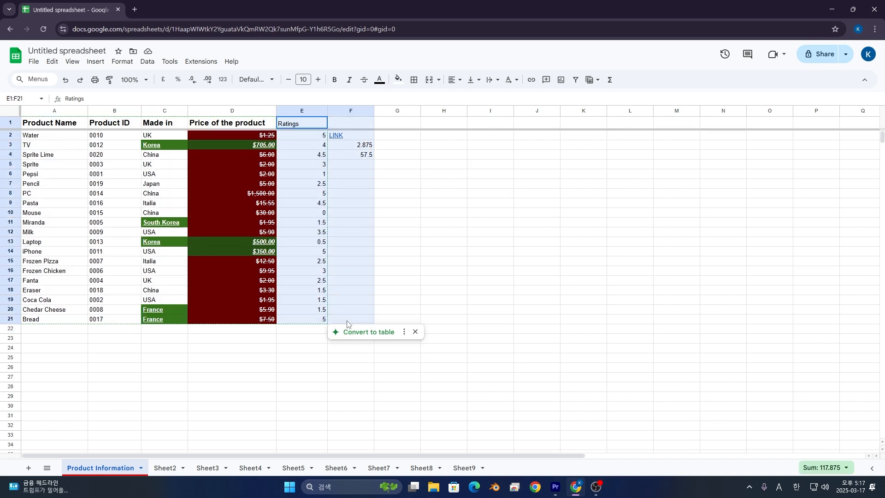
key(Delete)
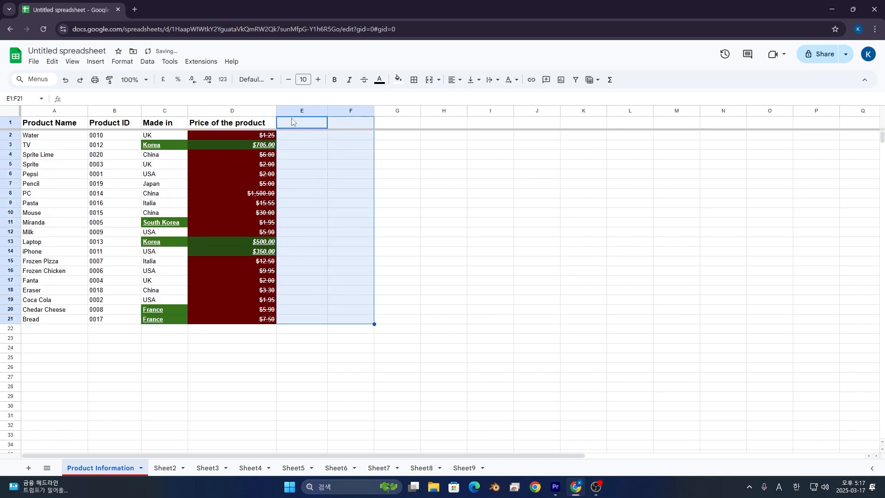
click(289, 126)
text(Quantity)
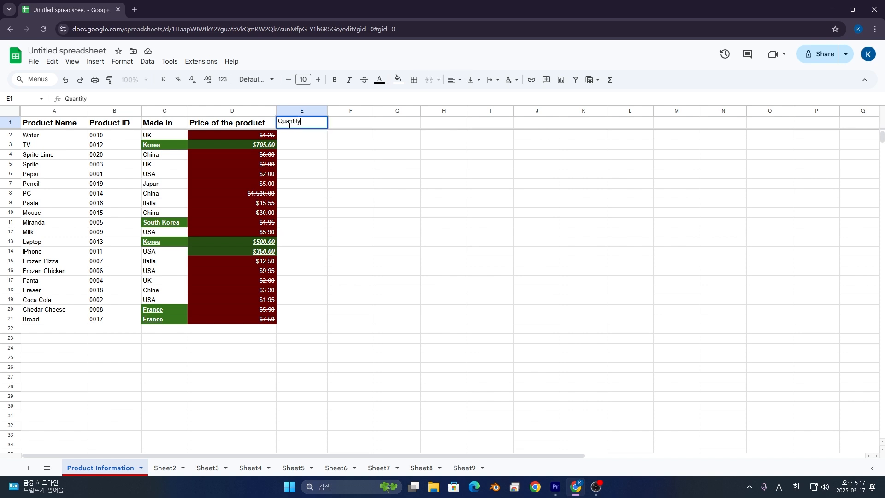
key(Return)
click(290, 125)
Enter the quantities 5, 9, 11, 20 and 4 in cells E2 to E6
click(290, 136)
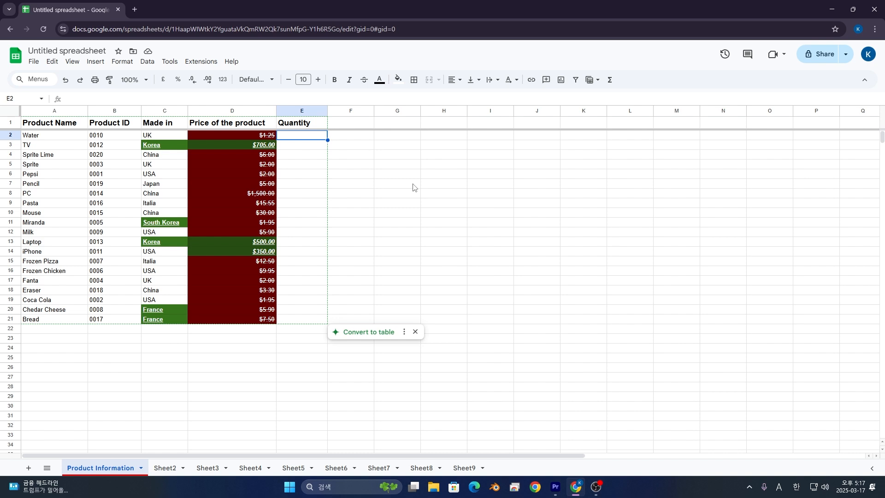
text(5)
key(Return)
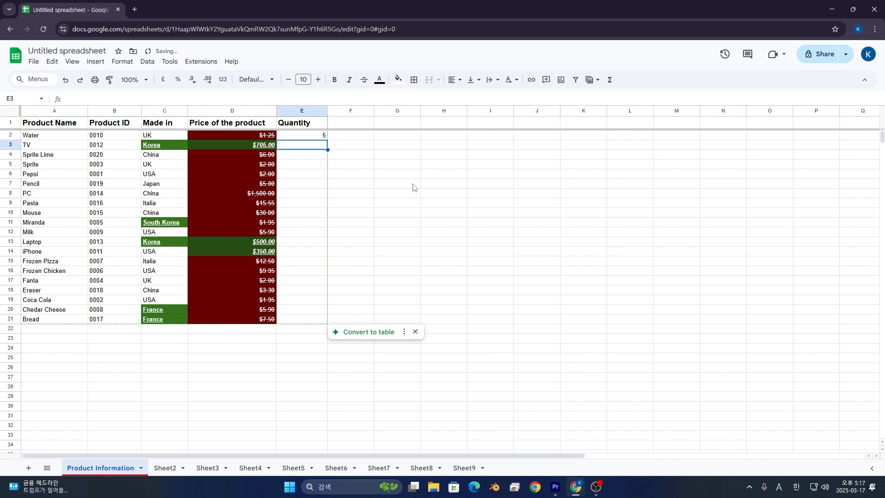
text(9)
key(Return)
text(11)
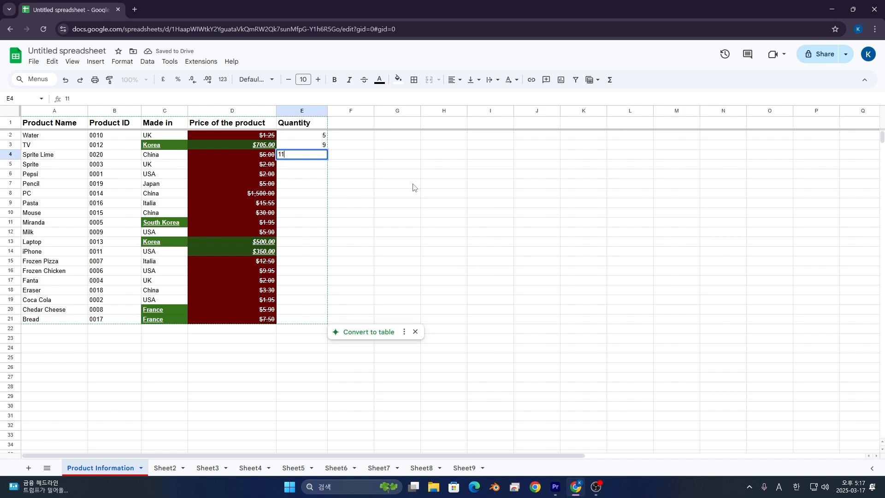
key(Return)
text(20)
key(Return)
text(4)
key(Return)
Enter the quantities 9, 7, 10, 12, 14 and 50 in cells E7 to E12
text(9)
key(Return)
text(7)
key(Return)
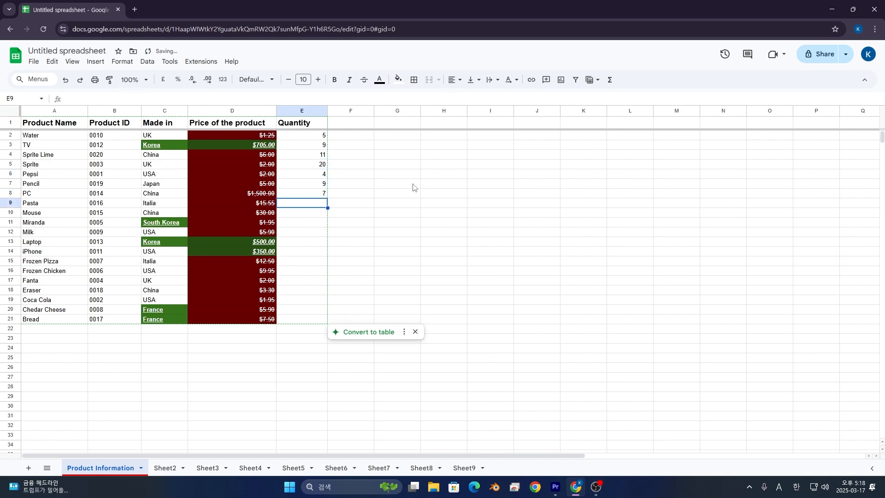
text(10)
key(Return)
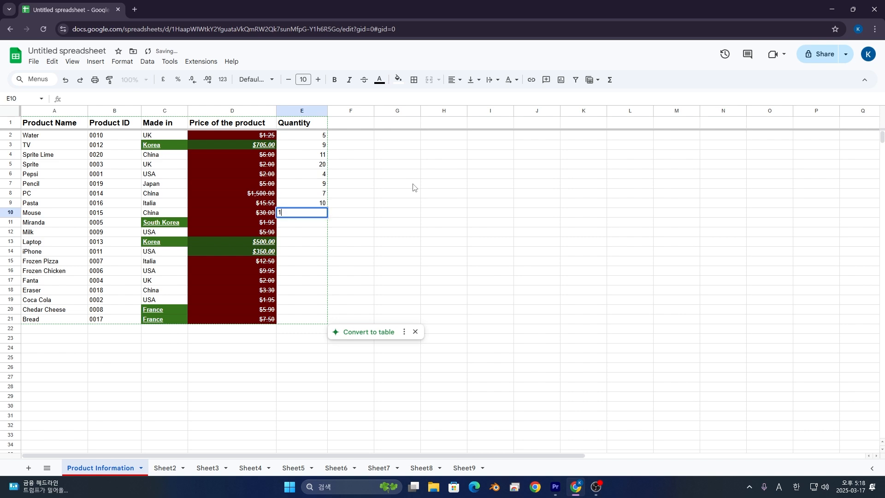
text(12)
key(Return)
text(14)
key(Return)
text(50)
key(Return)
Enter the quantities 3, 6, 11, 9 and 2 in cells E13 to E17
text(3)
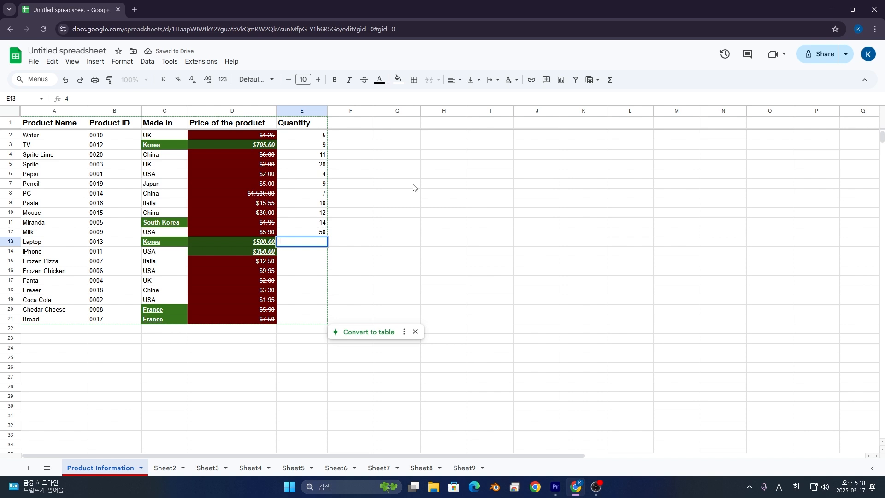
key(Return)
text(6)
key(Return)
text(11)
key(Return)
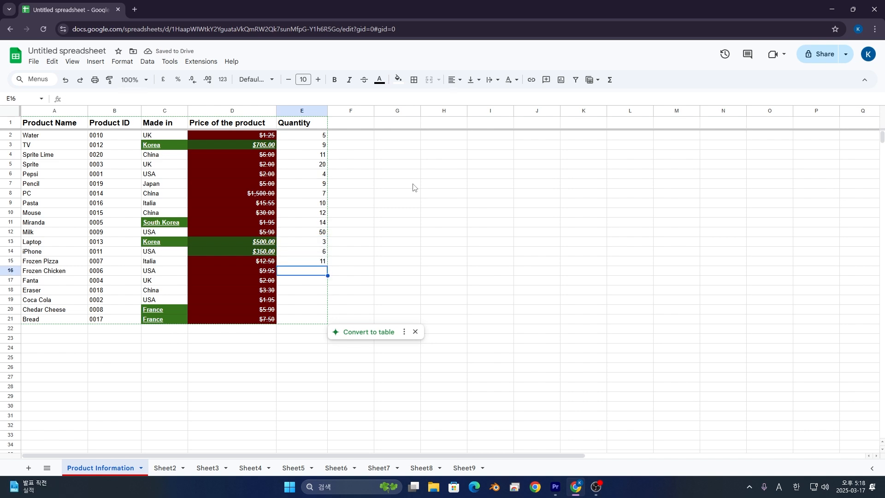
text(9)
key(Return)
text(2)
key(Return)
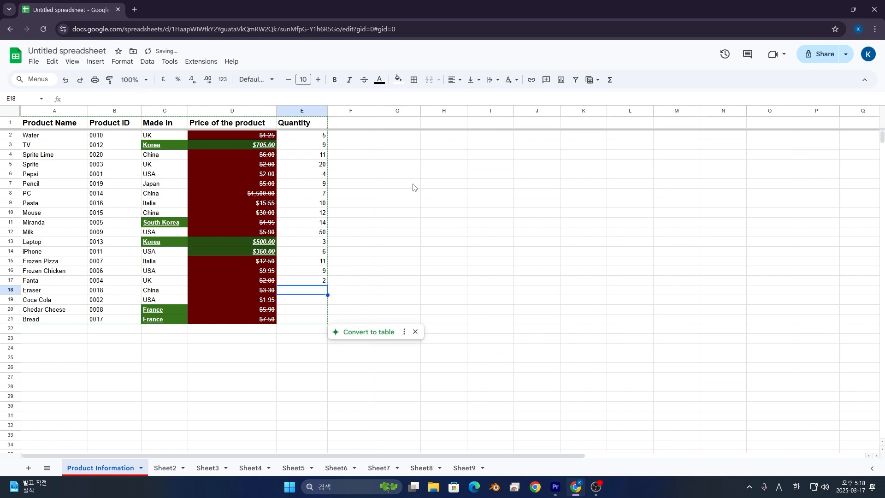
Enter the quantities 8, 10, 12 and 11 in cells E18 to E21
text(8)
key(Return)
text(10)
key(Return)
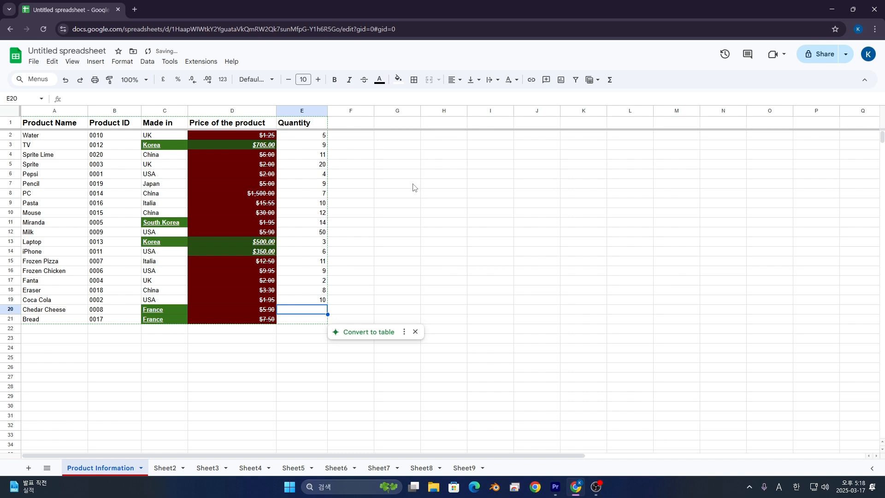
text(12)
key(Return)
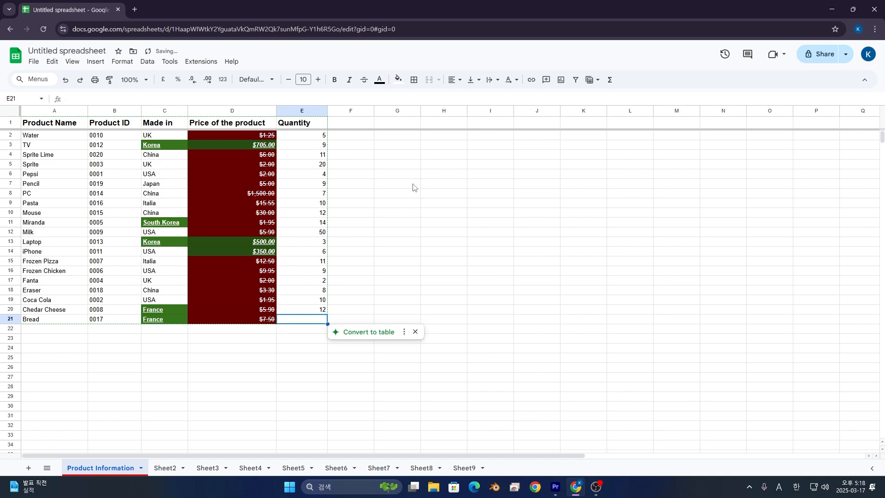
text(11)
key(Return)
Total the quantities in E22 with =SUM(E2:E21) and change the Fanta quantity in E17 to 12
text(=SUM)
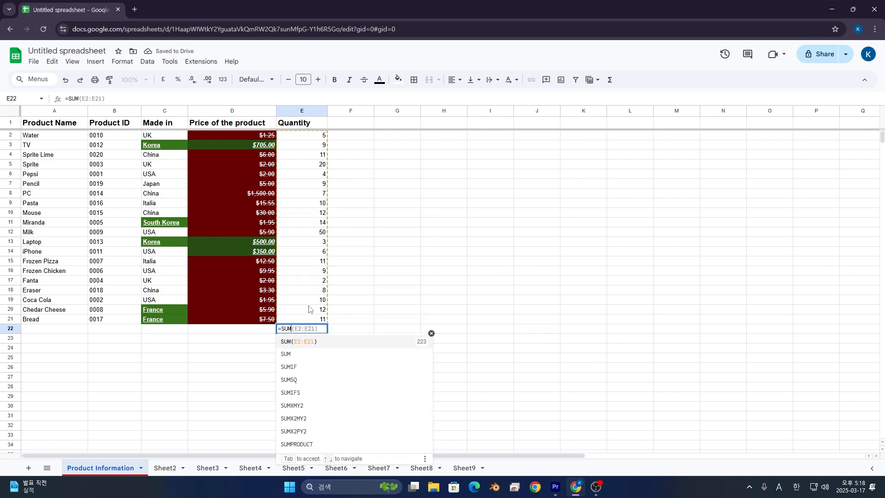
key(Tab)
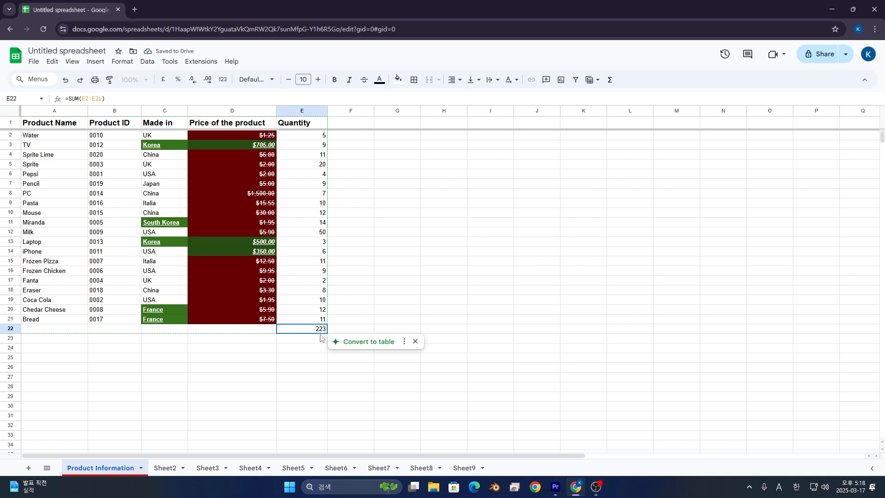
click(320, 283)
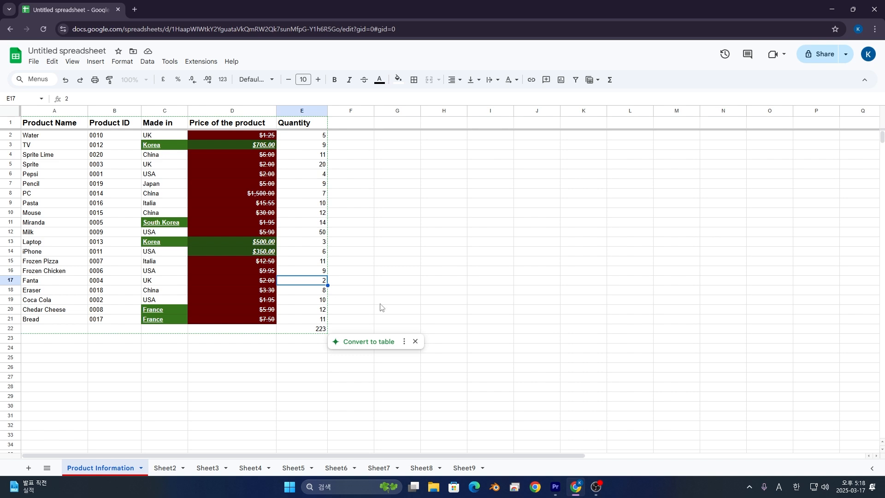
text(12)
key(Return)
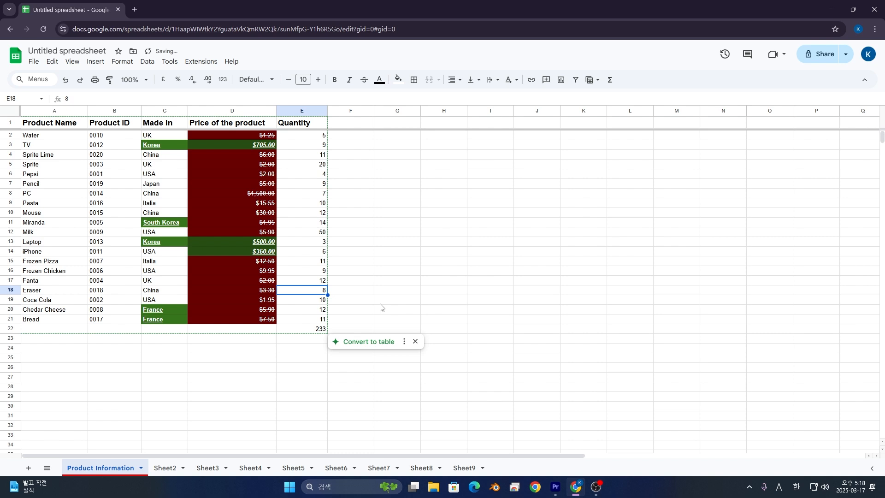
Change the Pepsi quantity in E6 to 14
key(Up)
key(Up)
key(Up)
key(Up)
key(Up)
key(Up)
key(Up)
key(Up)
key(Up)
key(Up)
key(Up)
key(Up)
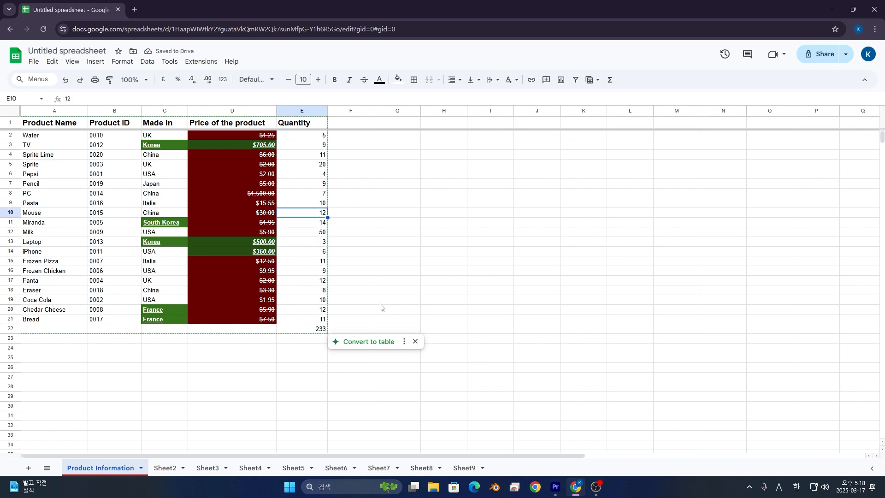
text(14)
key(Return)
Change the Water quantity in E2 to 12
key(Up)
key(Up)
key(Up)
key(Up)
key(Up)
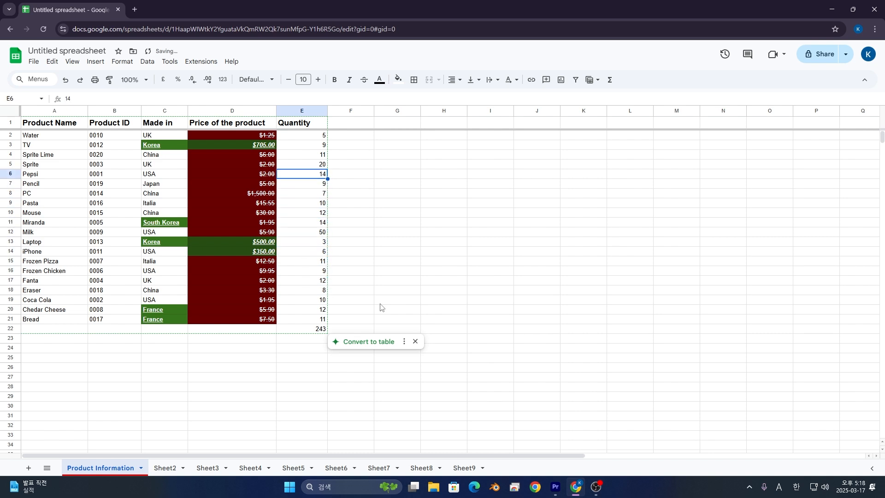
text(12)
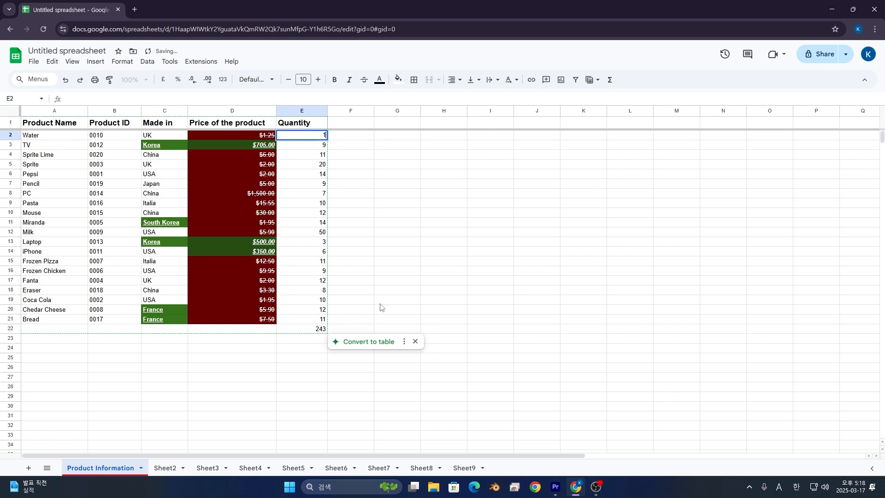
key(Return)
Delete the SUM total from cell E22 below the Quantity column
click(308, 330)
key(Delete)
key(Right)
key(Up)
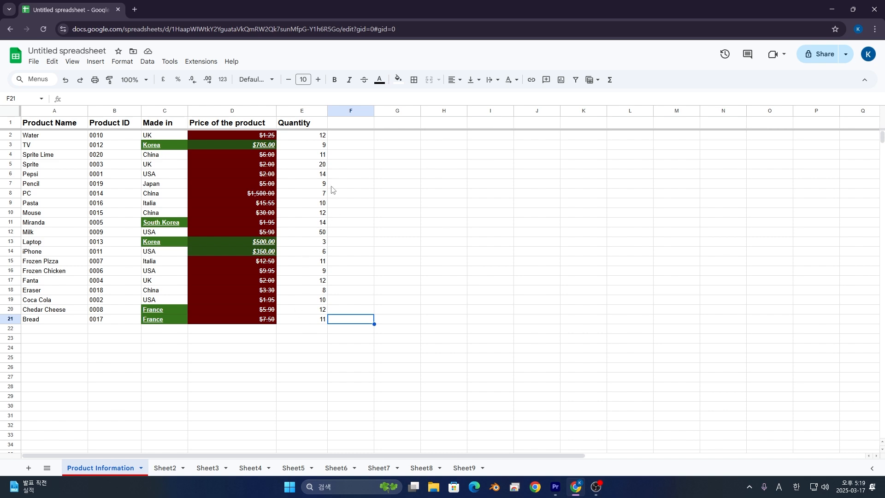
Insert a chart based on the quantities in E2:E21
drag(304, 133, 293, 318)
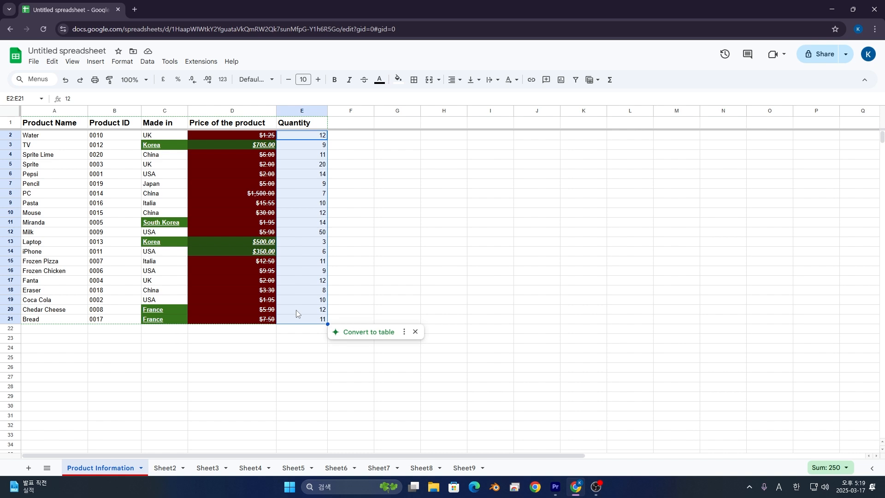
click(88, 64)
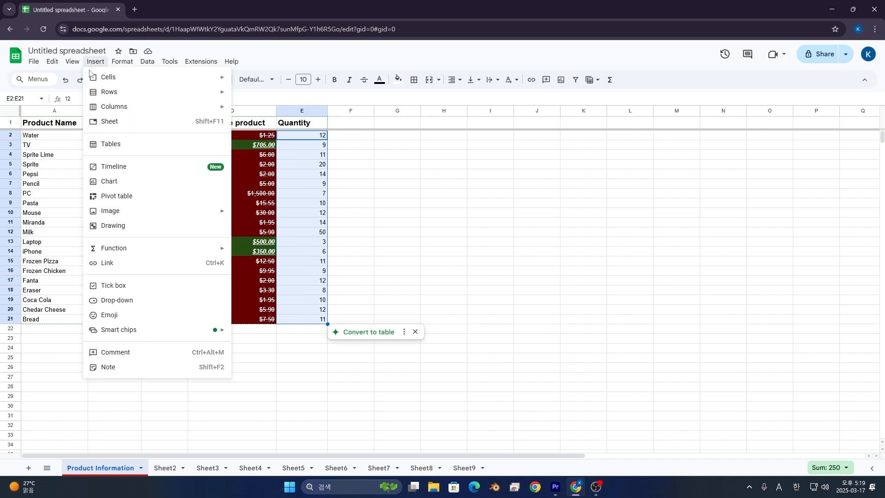
click(129, 181)
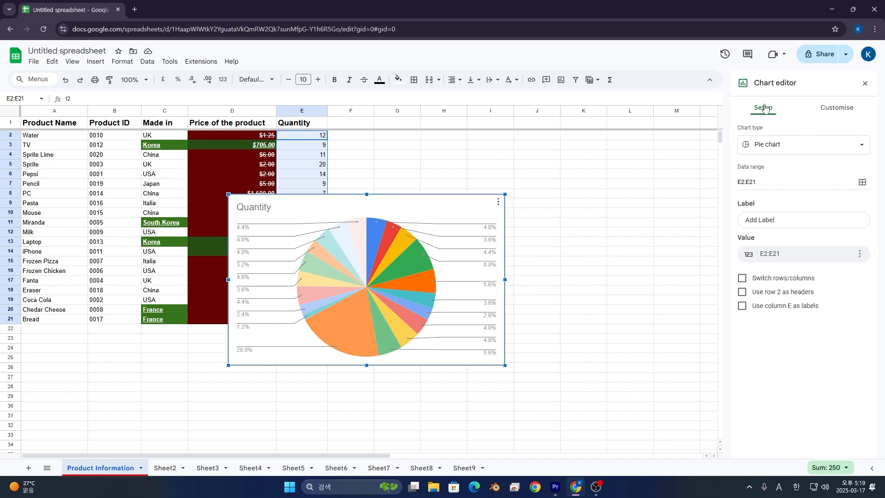
Look through the available chart types and change the Quantity chart to a column chart
click(761, 145)
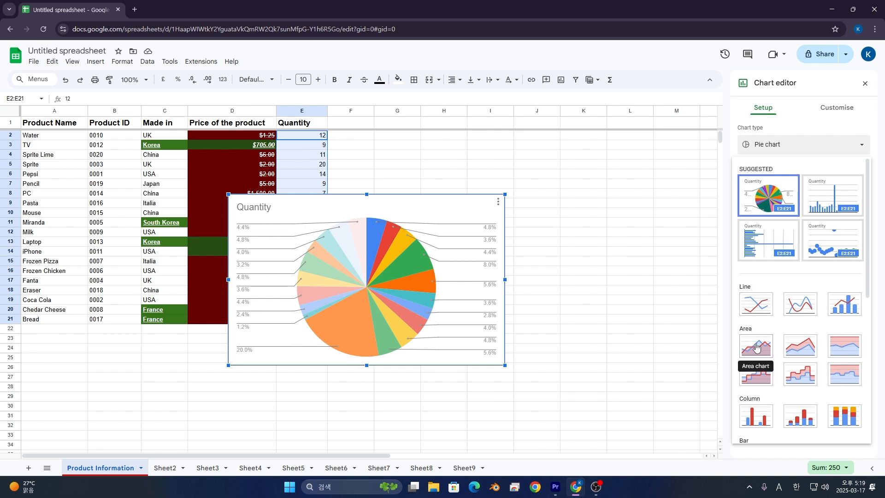
scroll(756, 347, down, 3)
scroll(769, 326, down, 2)
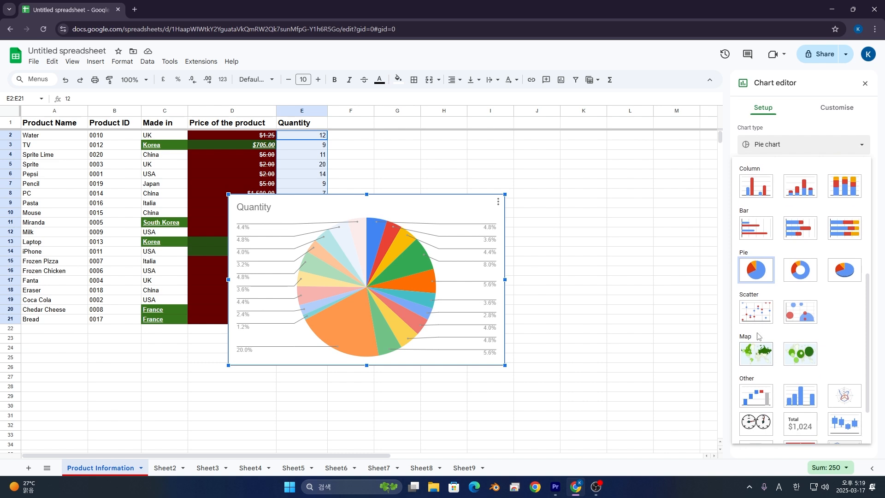
scroll(762, 323, down, 1)
scroll(769, 318, down, 1)
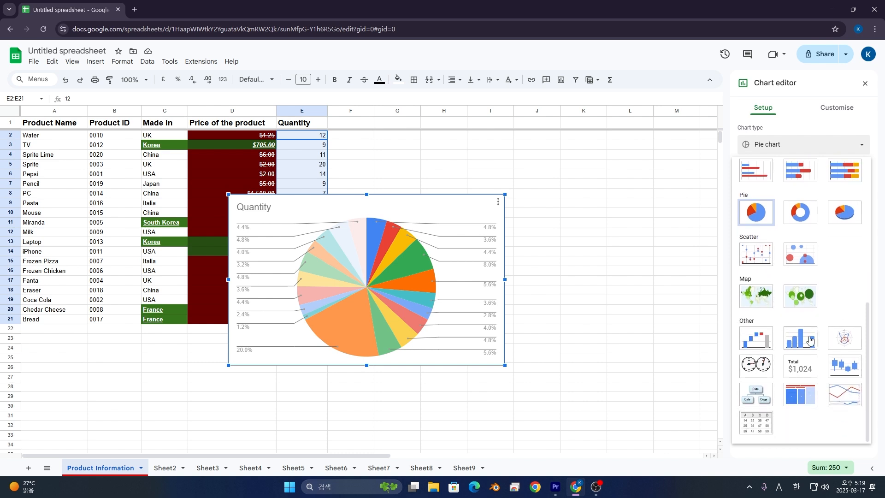
scroll(816, 337, up, 10)
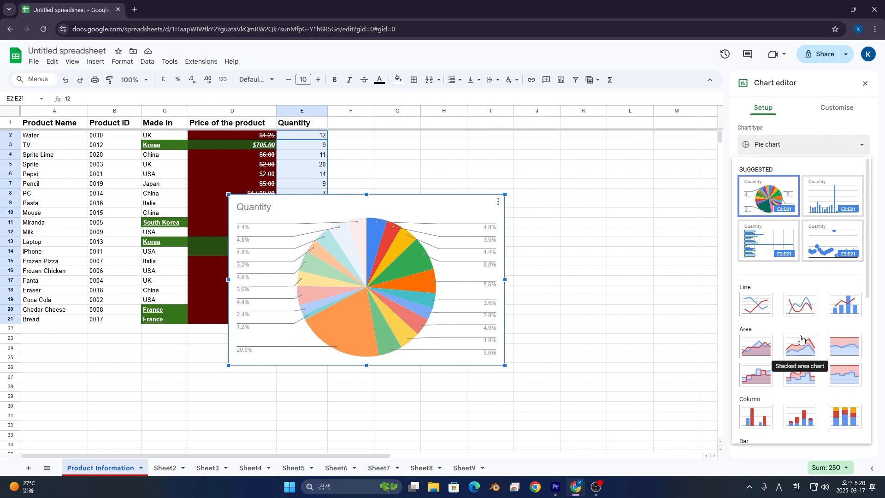
scroll(802, 322, down, 3)
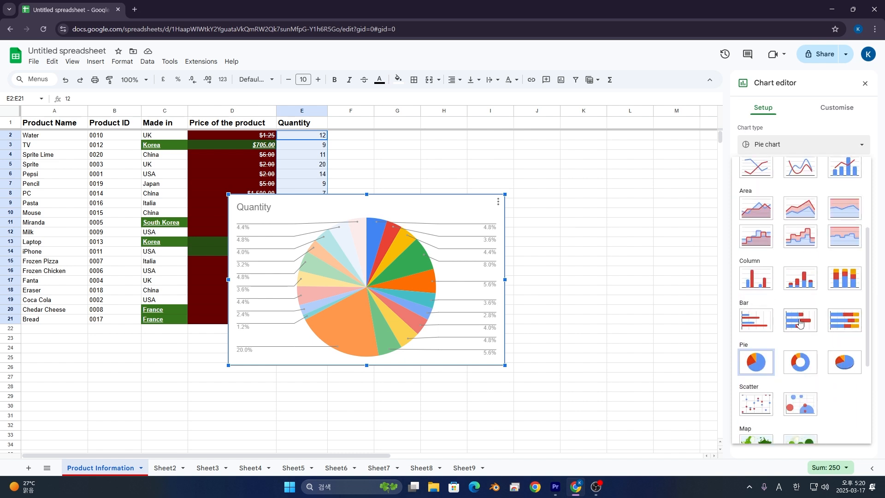
click(752, 289)
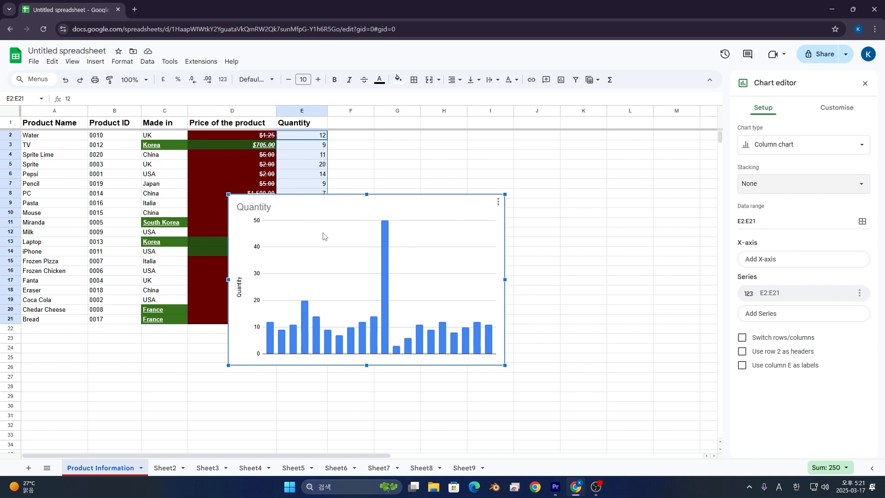
Add the product names in A2:A21 as a second data range of the Quantity chart
click(862, 223)
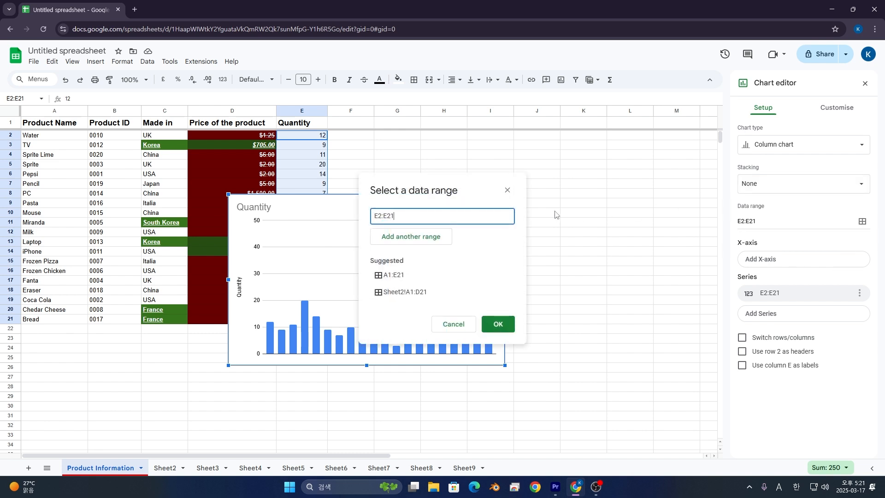
click(438, 237)
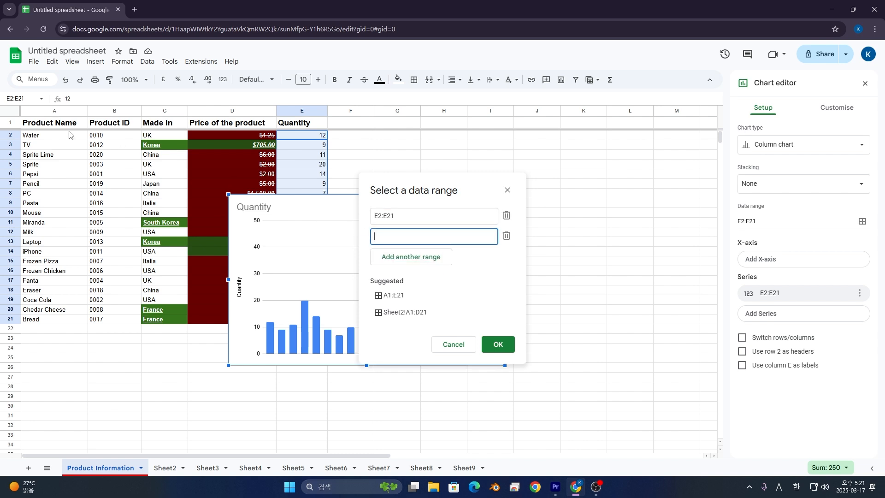
drag(60, 141, 76, 239)
drag(69, 316, 69, 322)
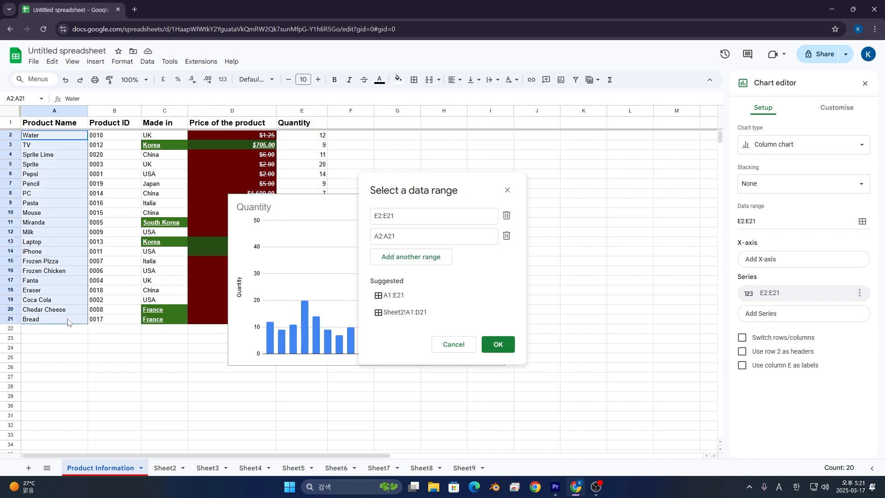
click(498, 345)
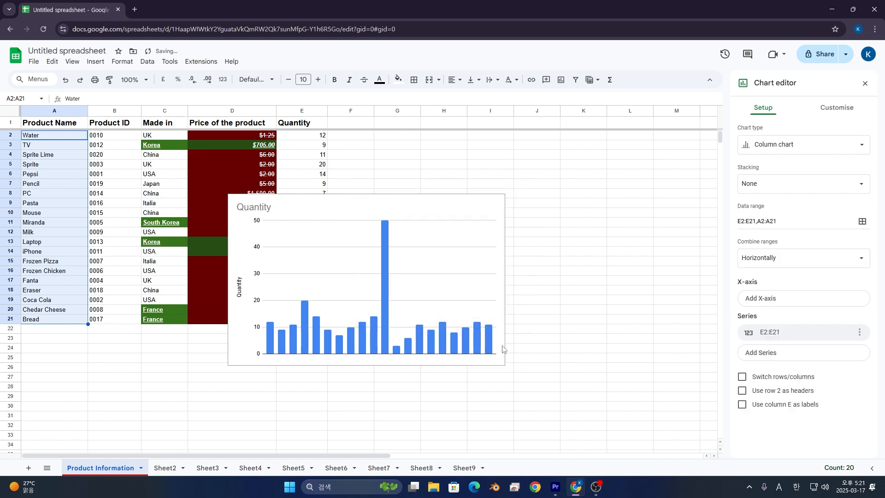
Try combining the chart's data ranges vertically, and return the setting to Horizontally
click(763, 259)
click(780, 247)
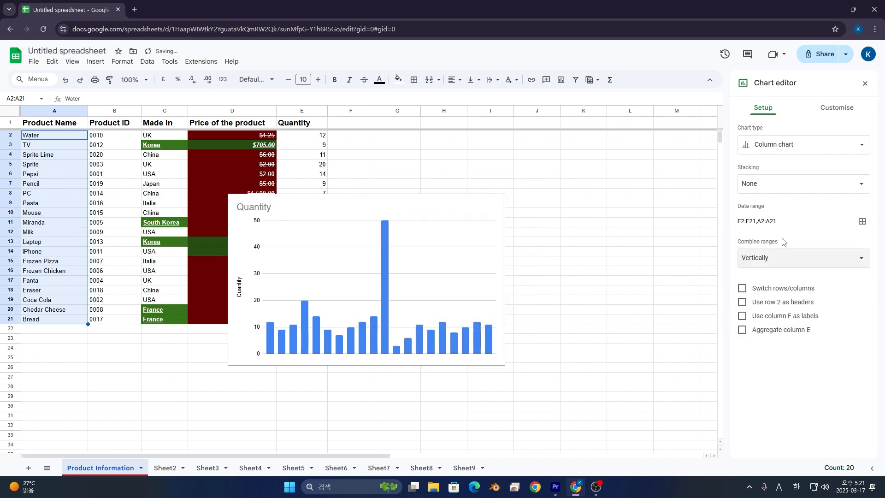
click(784, 259)
click(786, 271)
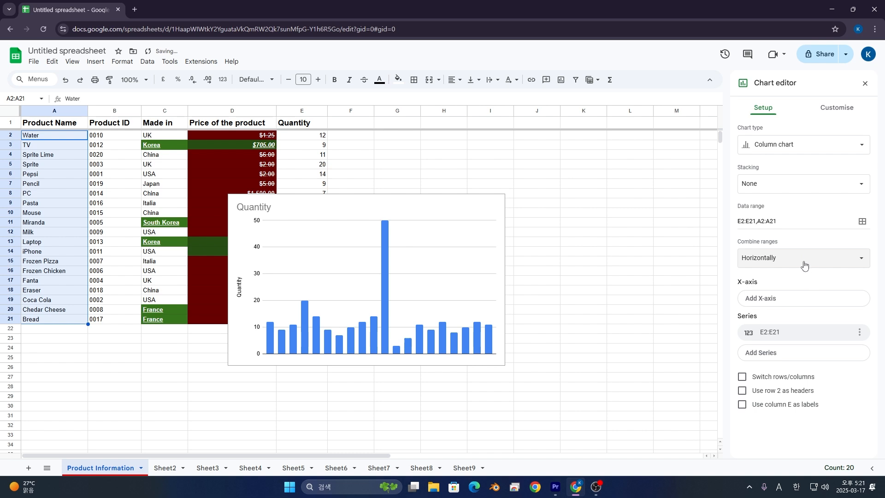
Set the column chart's X-axis to the product names in A2:A21
click(822, 305)
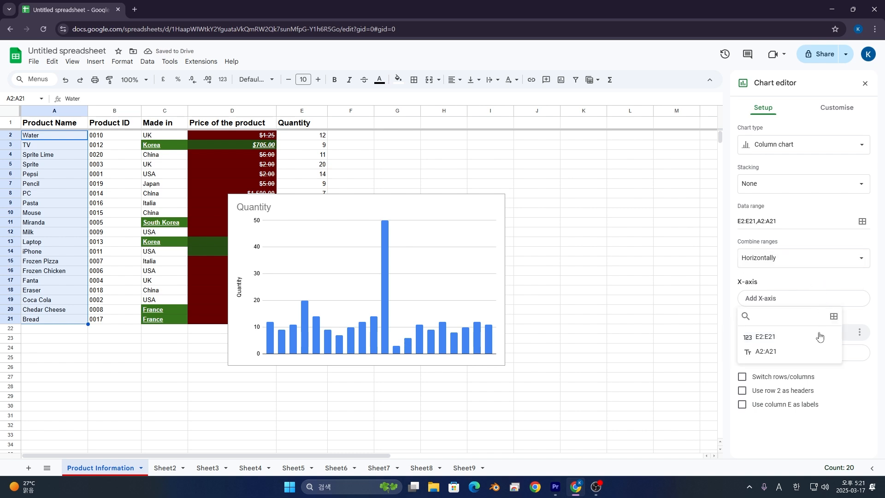
click(793, 299)
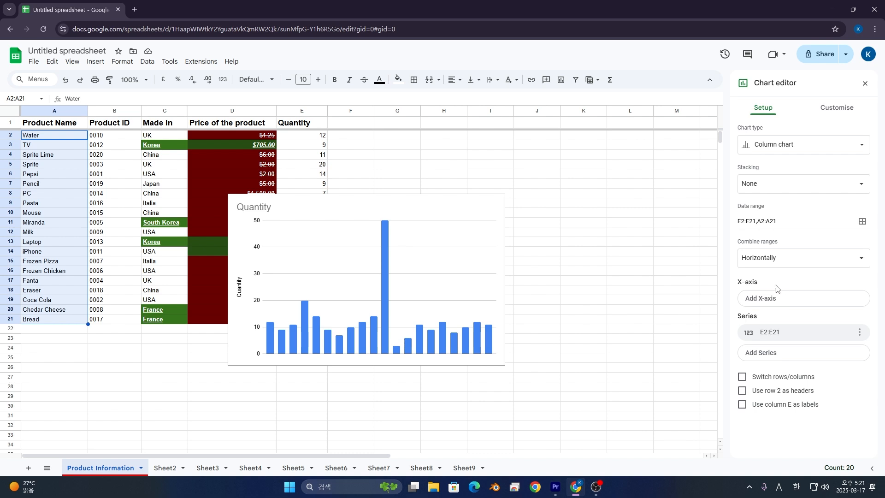
click(787, 302)
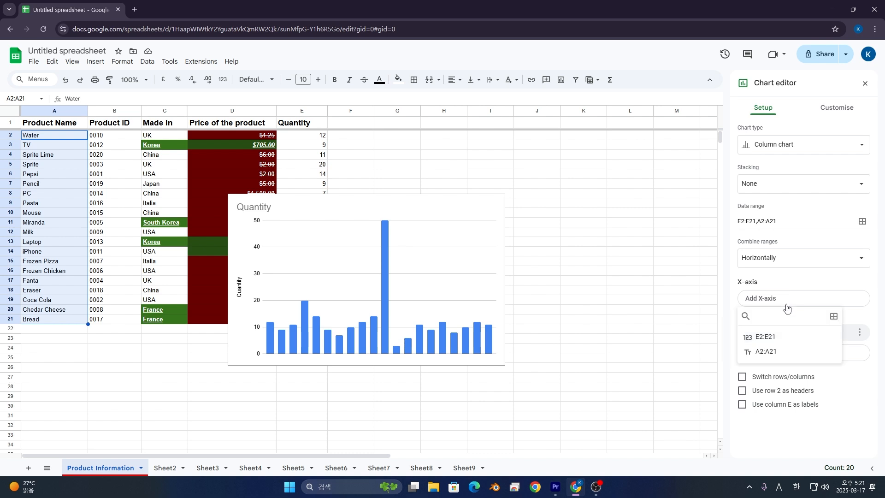
click(790, 352)
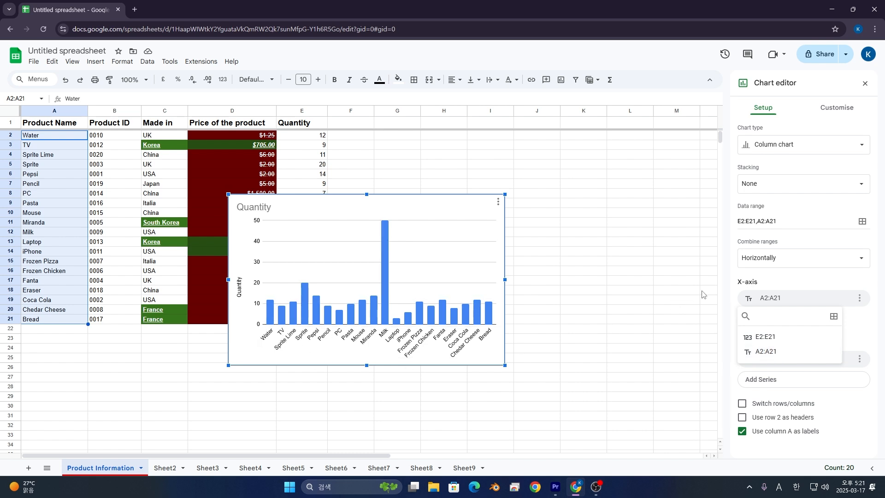
click(832, 284)
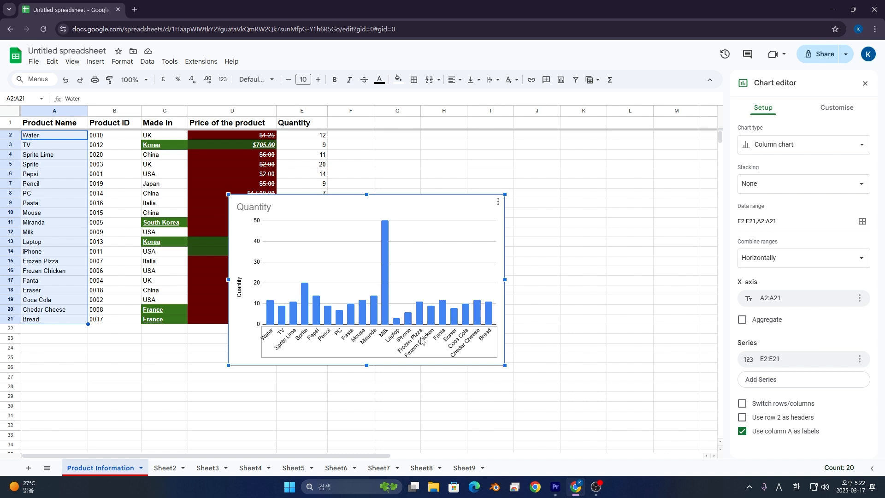
Try the chart's row/column switch and its header and label options, and return them to their original settings
click(780, 408)
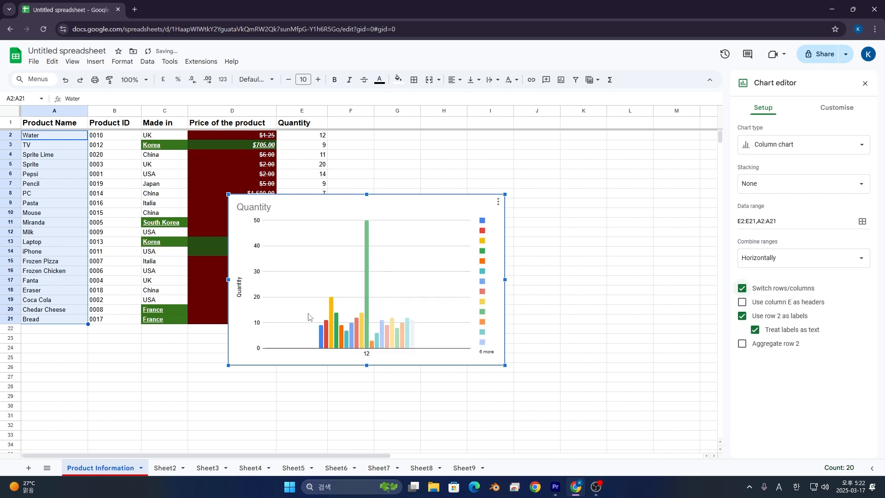
click(779, 288)
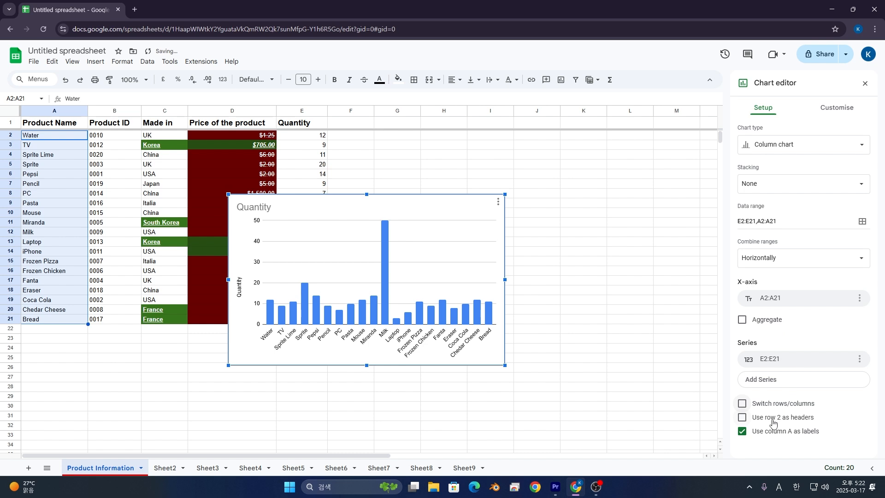
click(773, 420)
click(773, 436)
drag(36, 126, 302, 124)
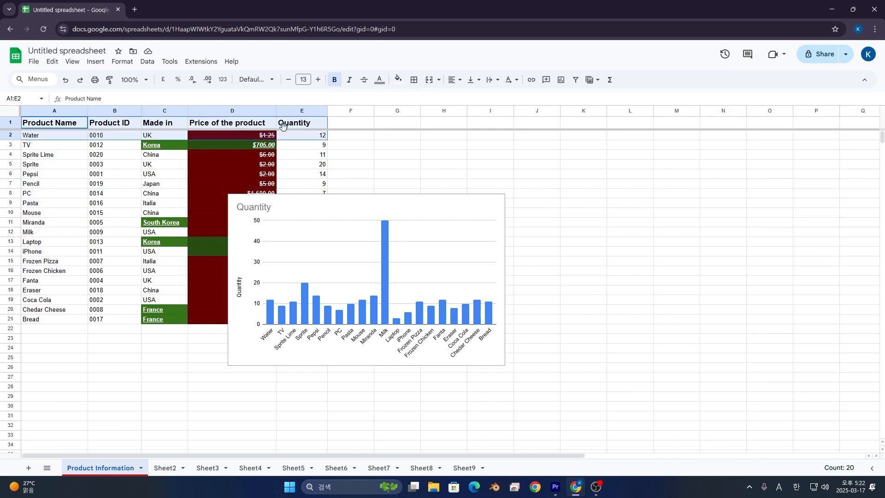
Set the Quantity chart's background colour to black
double_click(245, 291)
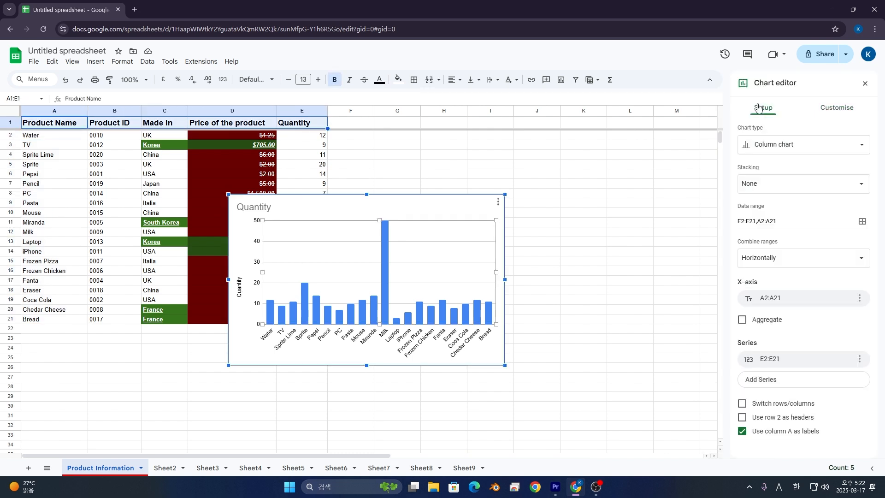
click(845, 114)
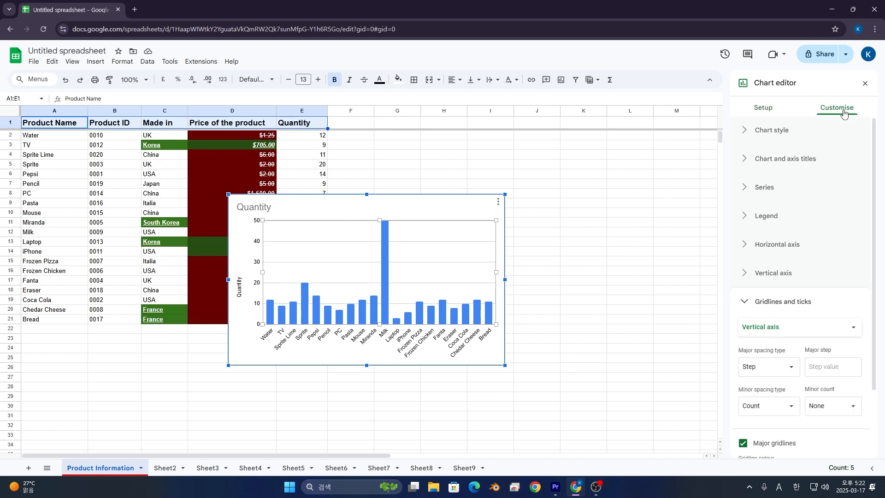
click(772, 136)
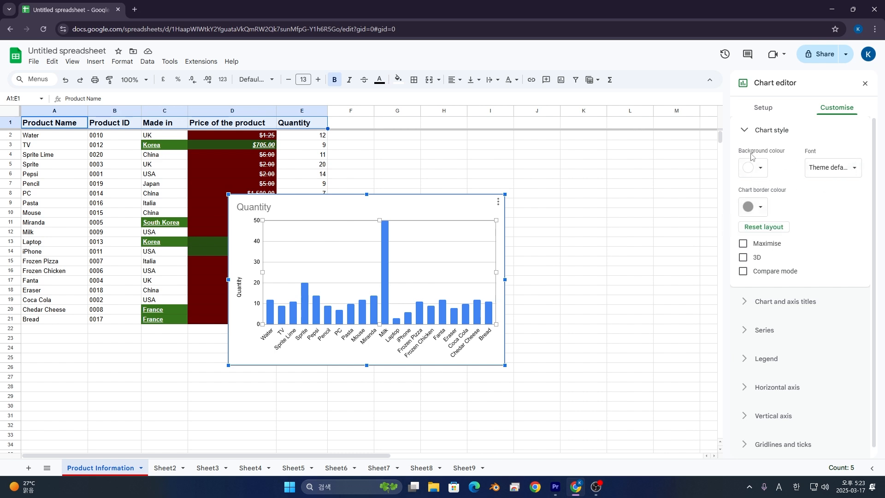
click(750, 174)
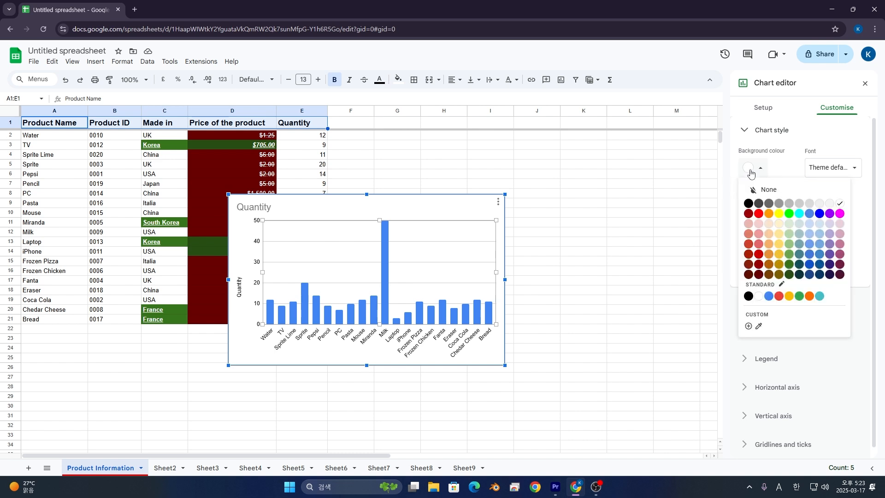
click(749, 203)
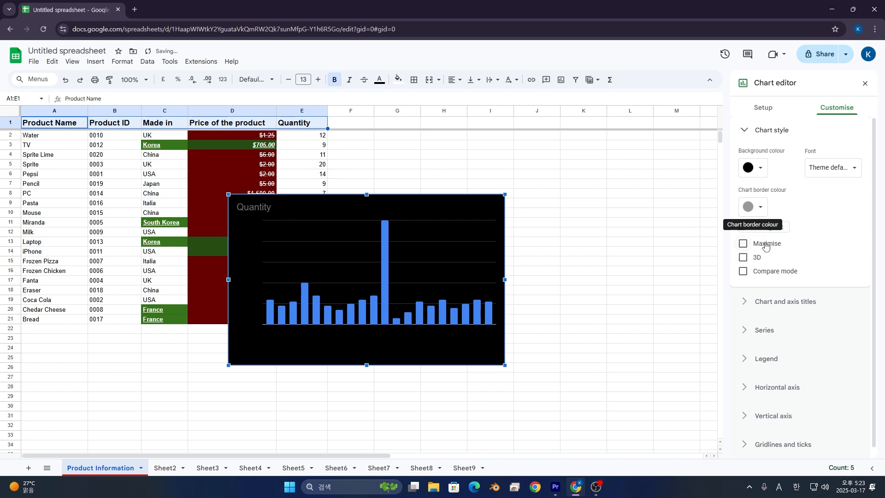
Set the chart's font to Wide and its border colour to white
click(844, 173)
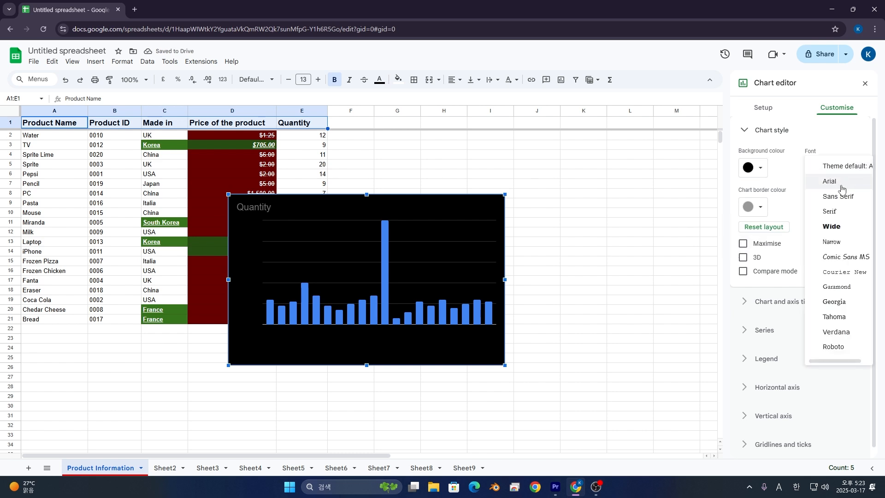
click(848, 228)
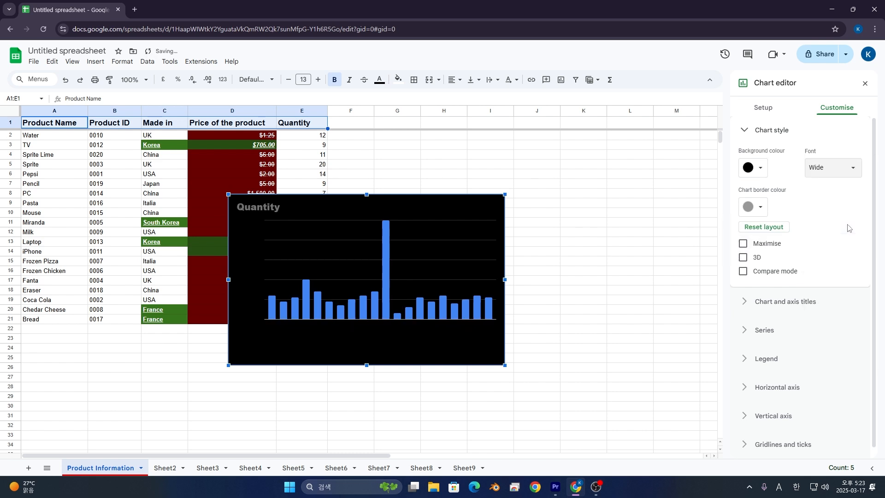
click(759, 208)
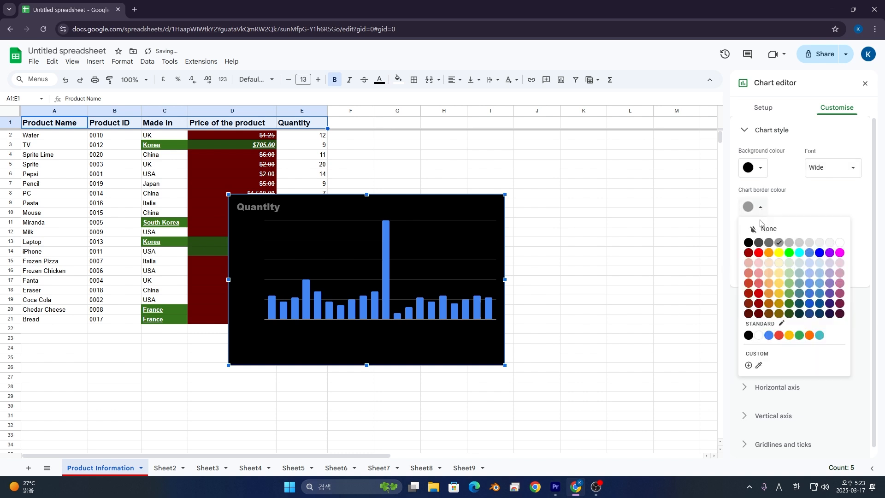
click(839, 244)
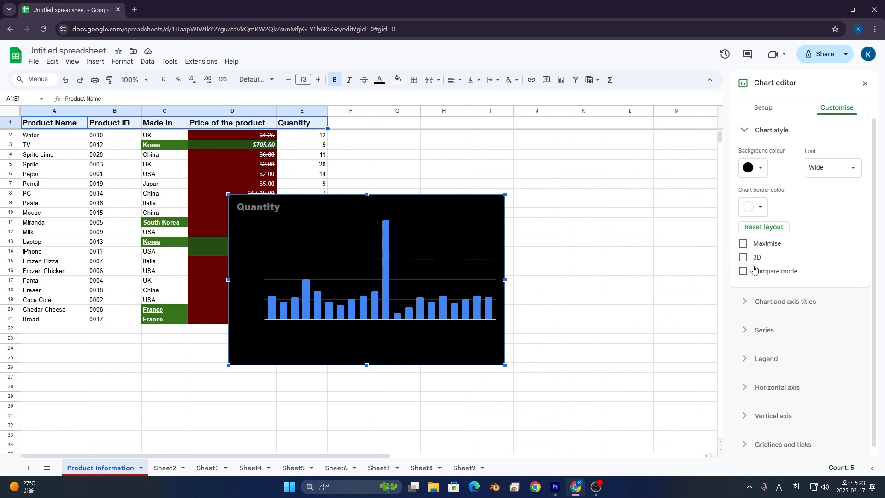
Make the chart's columns 3D, trying Maximise and Compare mode but leaving both off
click(756, 249)
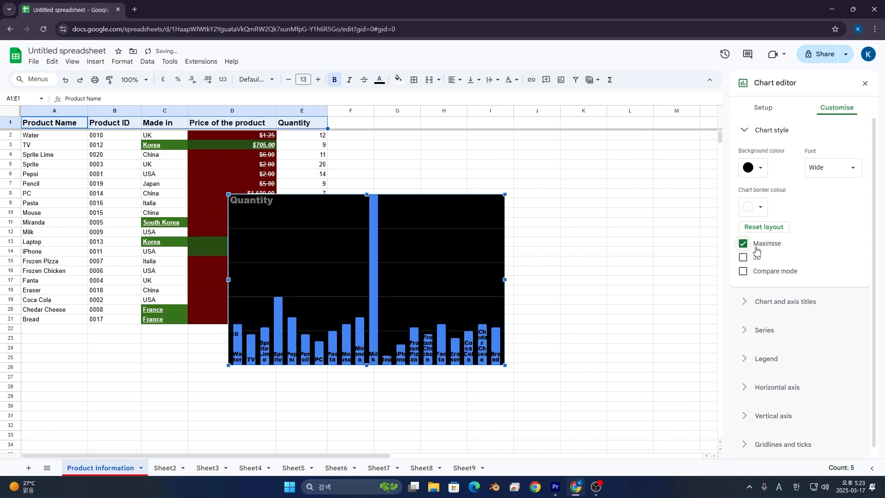
click(758, 244)
click(756, 257)
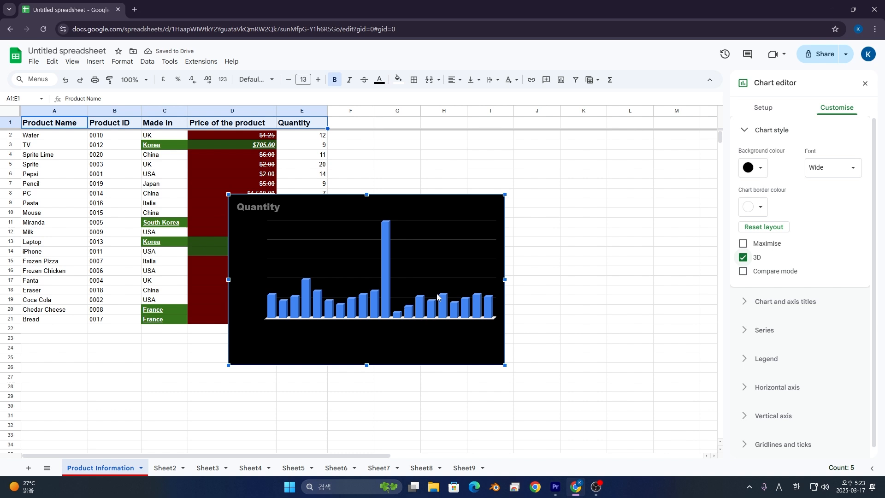
click(743, 272)
click(745, 273)
Change the chart title text to "Quantity of the products"
click(773, 302)
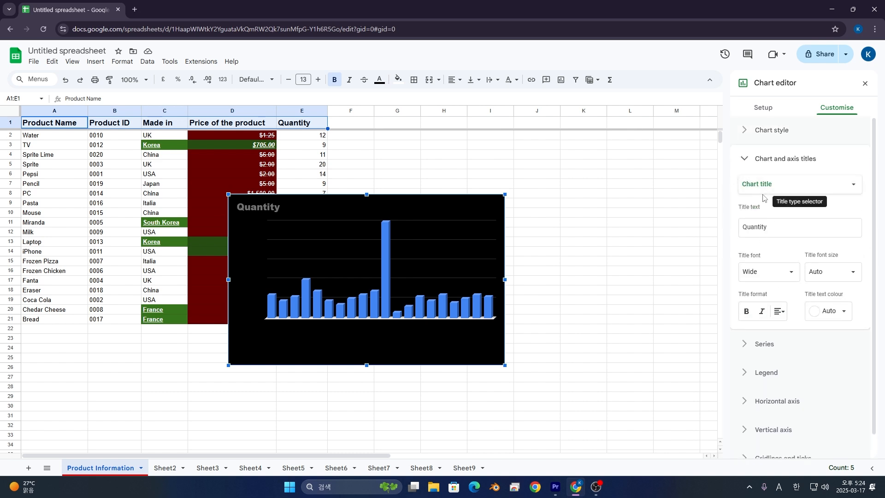
click(828, 185)
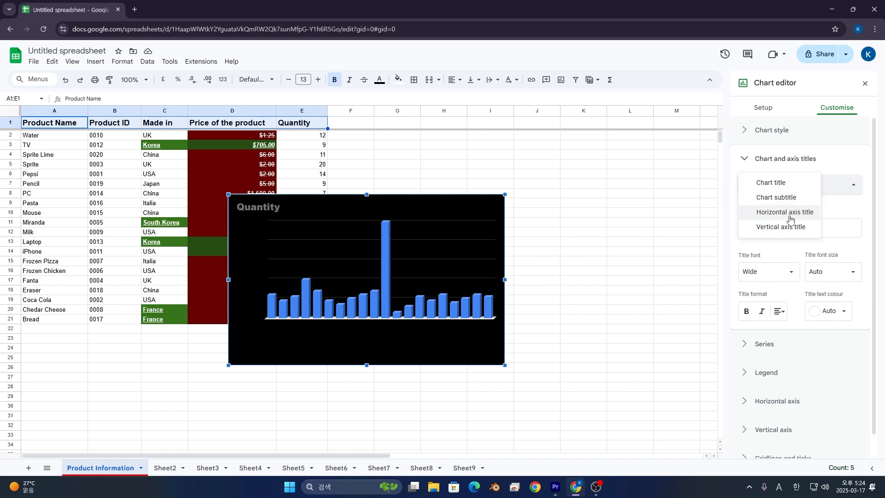
click(777, 240)
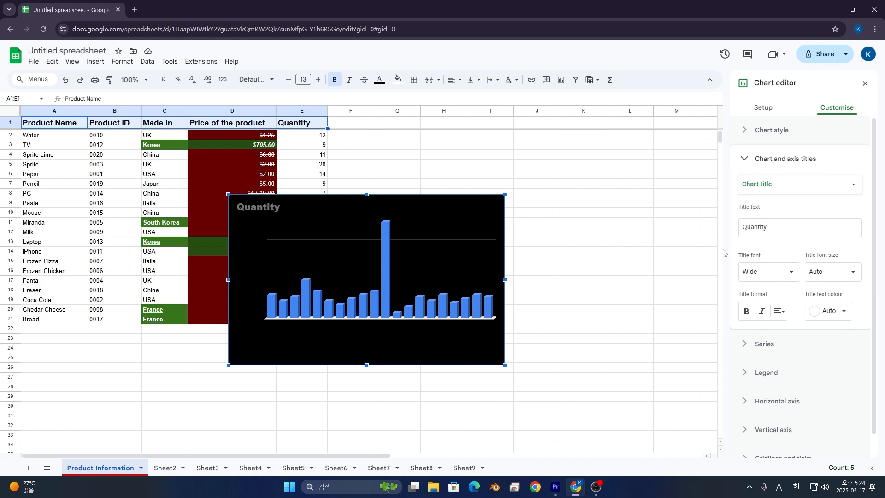
double_click(843, 230)
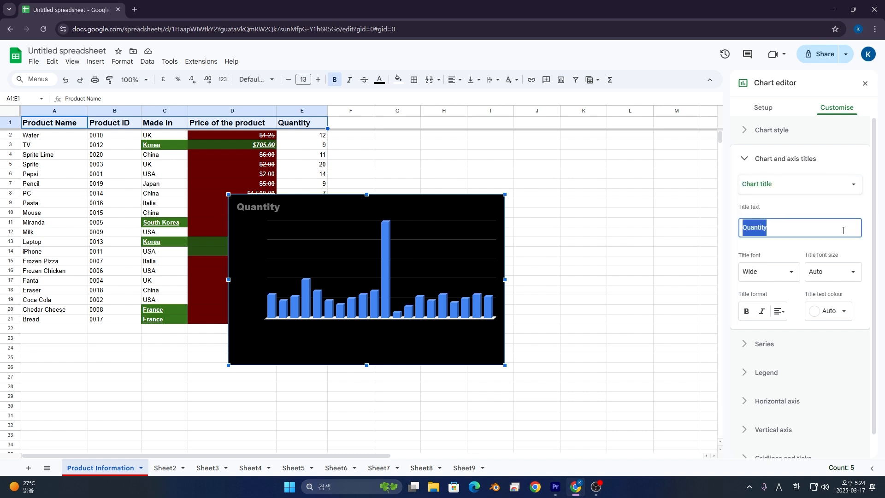
click(788, 229)
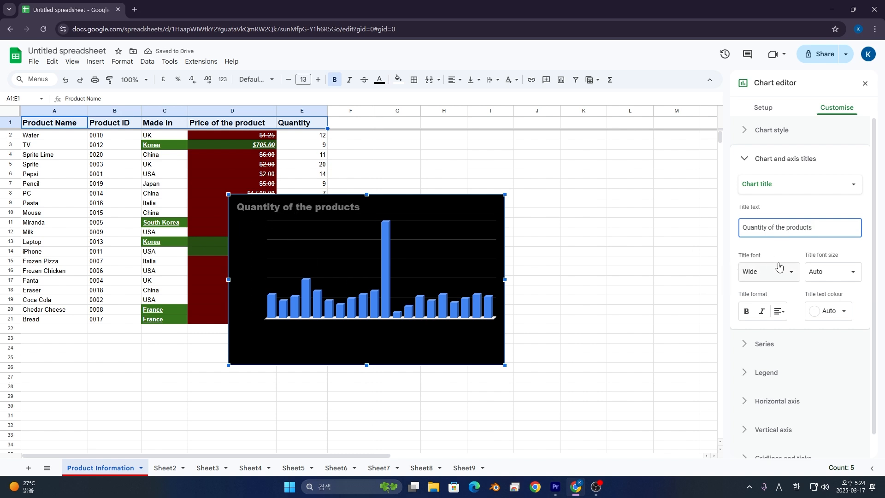
Format the chart title as white, italic, centre-aligned text without bold
click(827, 311)
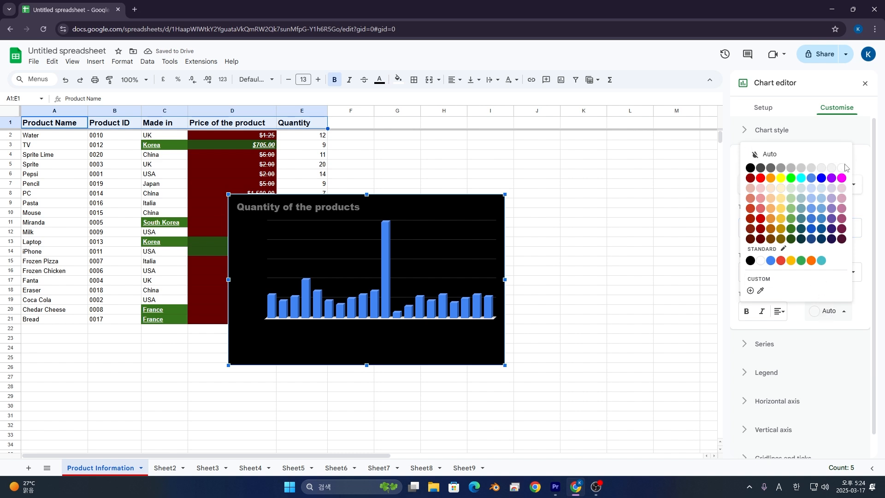
click(842, 167)
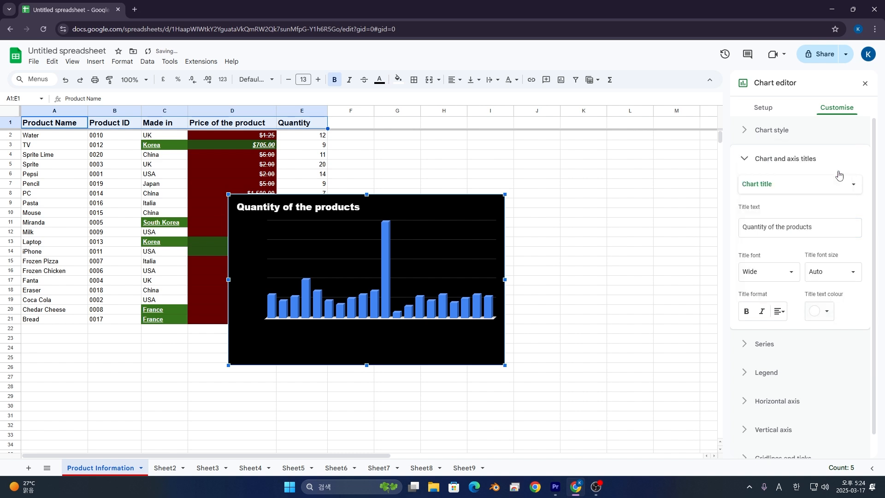
click(762, 311)
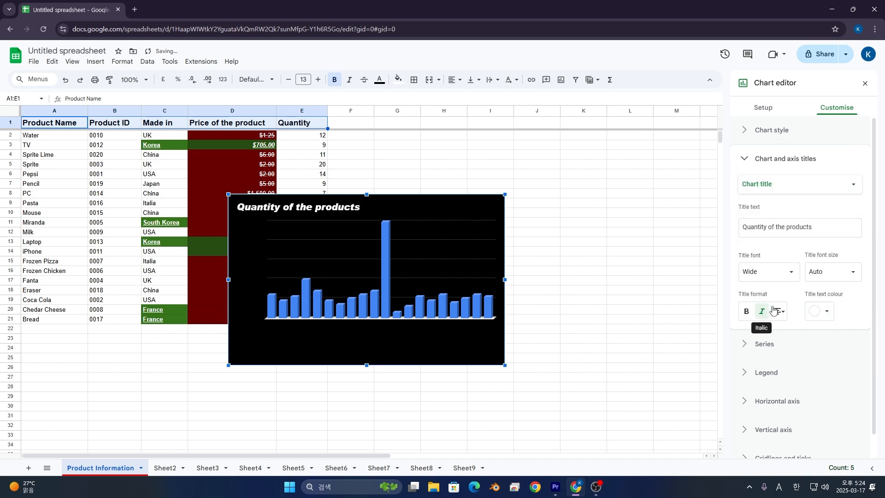
click(778, 312)
click(781, 330)
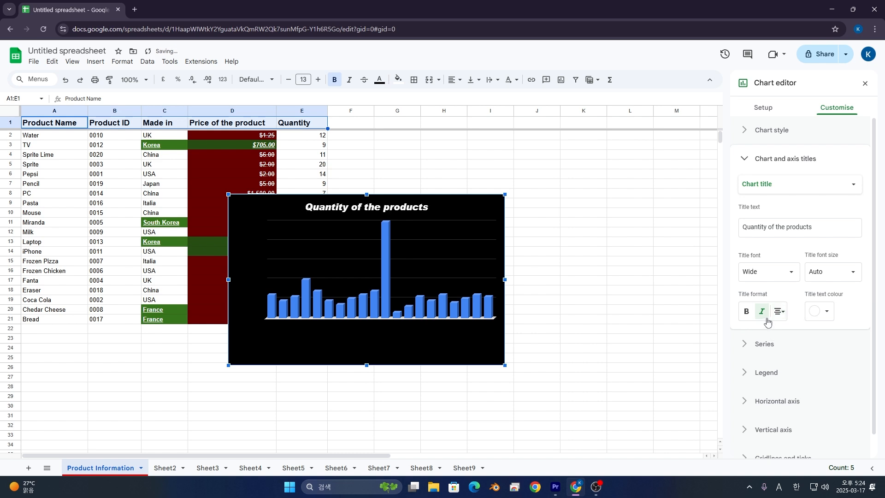
click(753, 315)
click(753, 317)
Add the chart subtitle "By.GLTC"
click(782, 185)
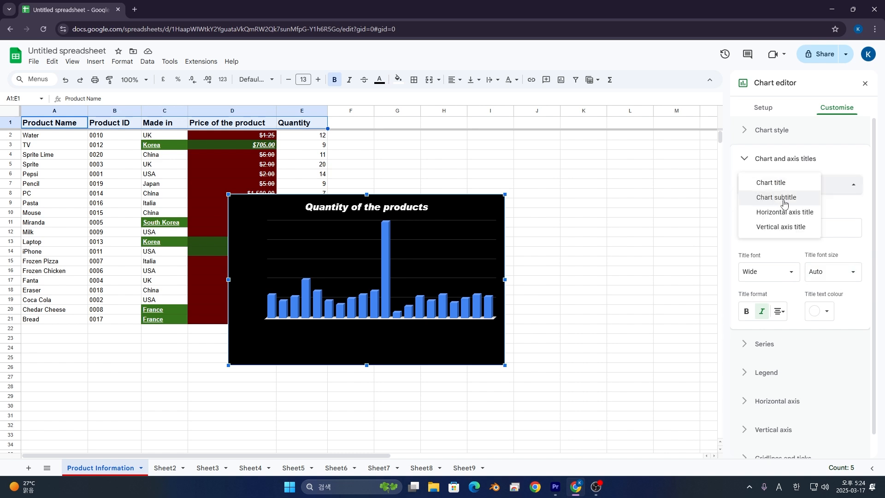
click(783, 198)
click(777, 223)
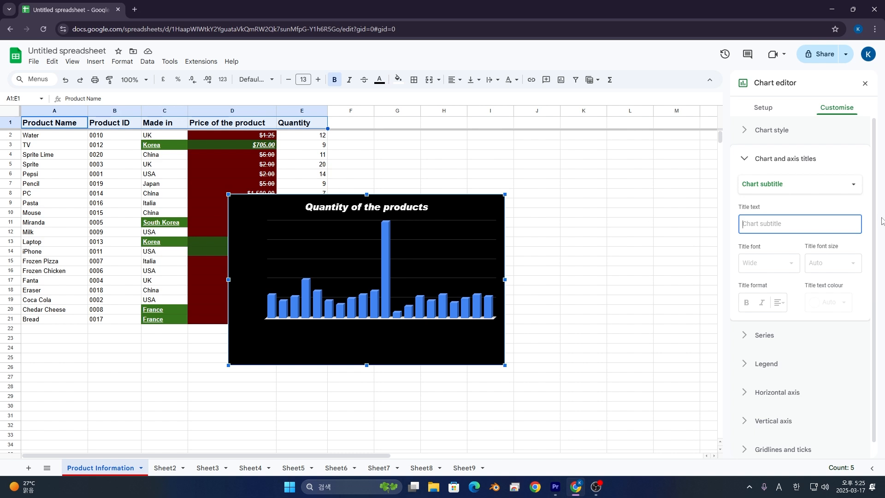
text(By.GLTC)
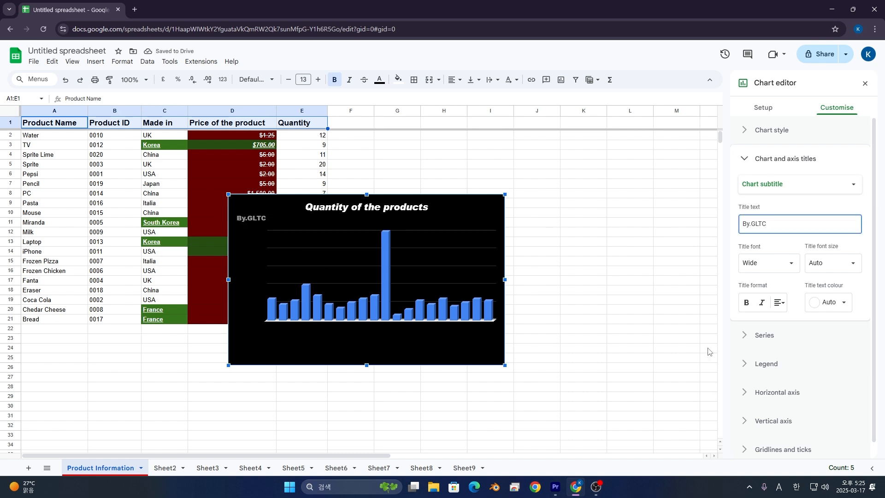
Format the chart subtitle in Arial, centre-aligned, with white text
click(779, 264)
click(783, 201)
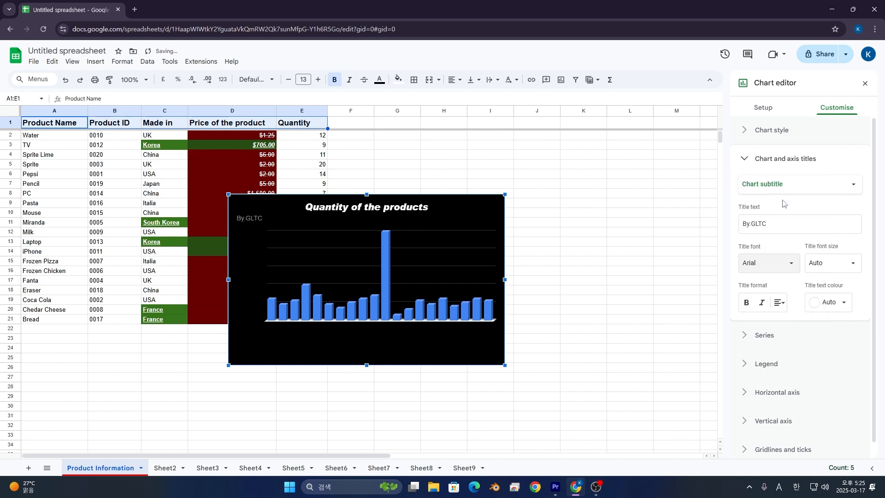
click(777, 304)
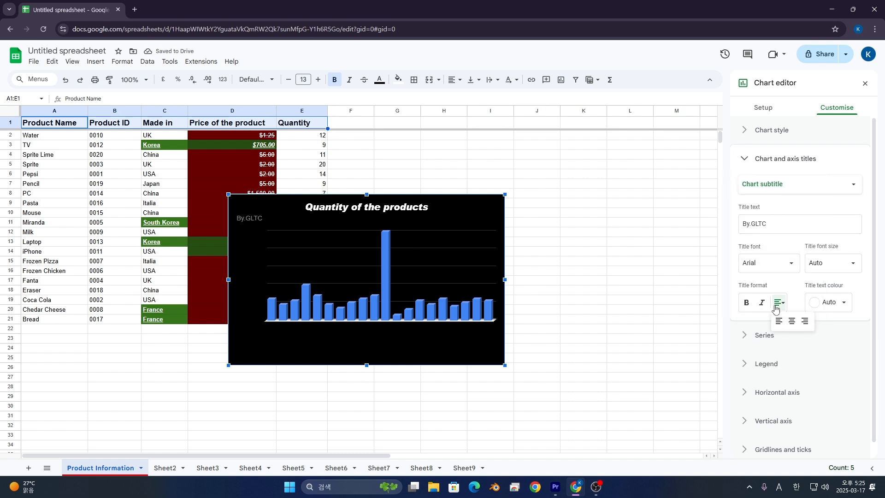
click(791, 321)
click(825, 302)
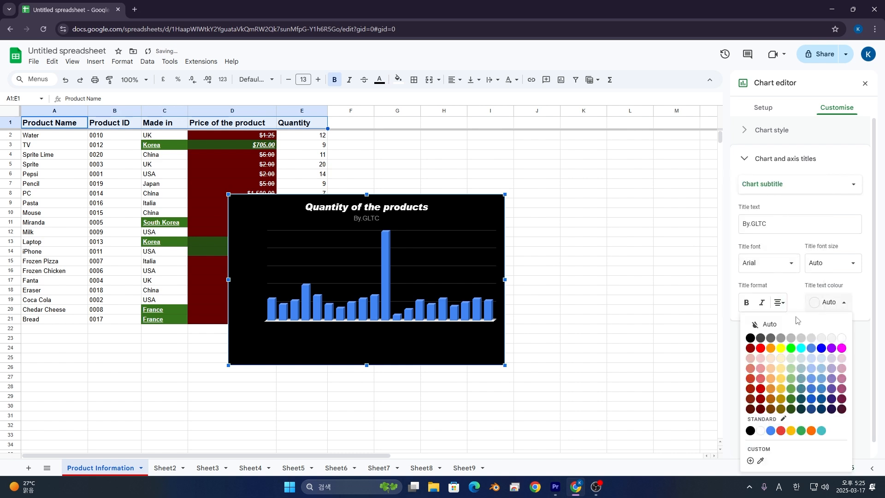
click(842, 337)
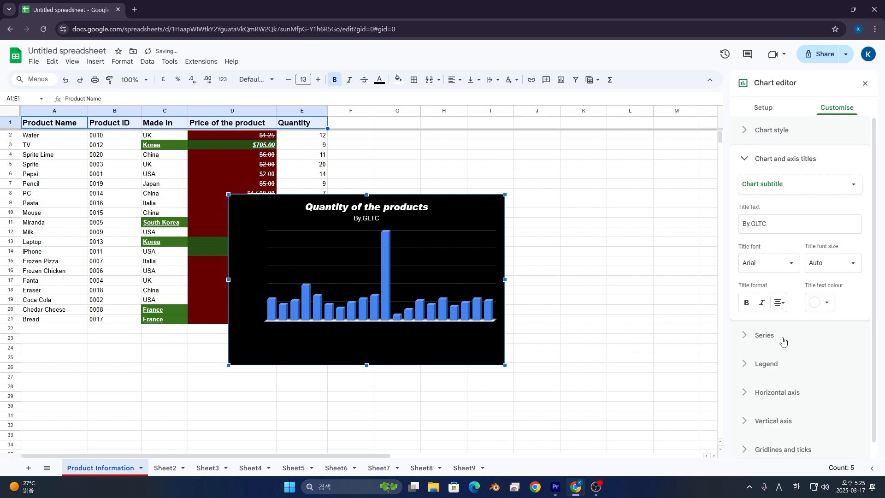
Set the horizontal axis title to "Product Name" with white text
click(773, 185)
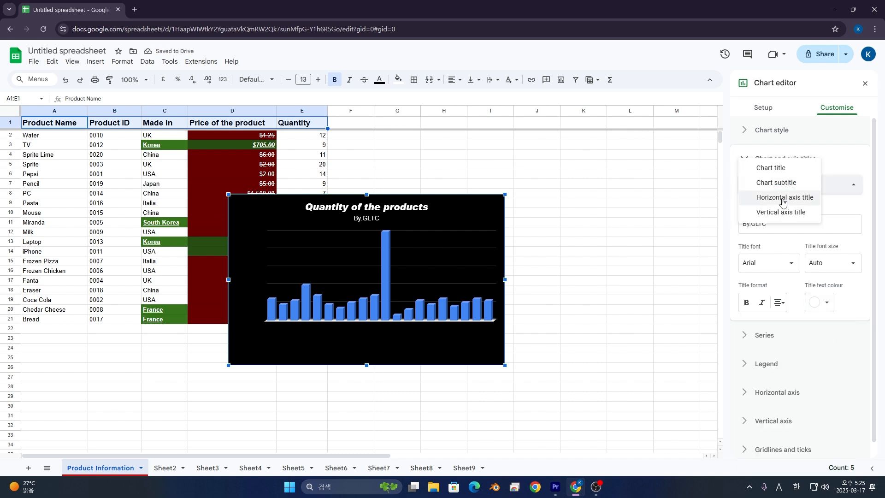
click(782, 198)
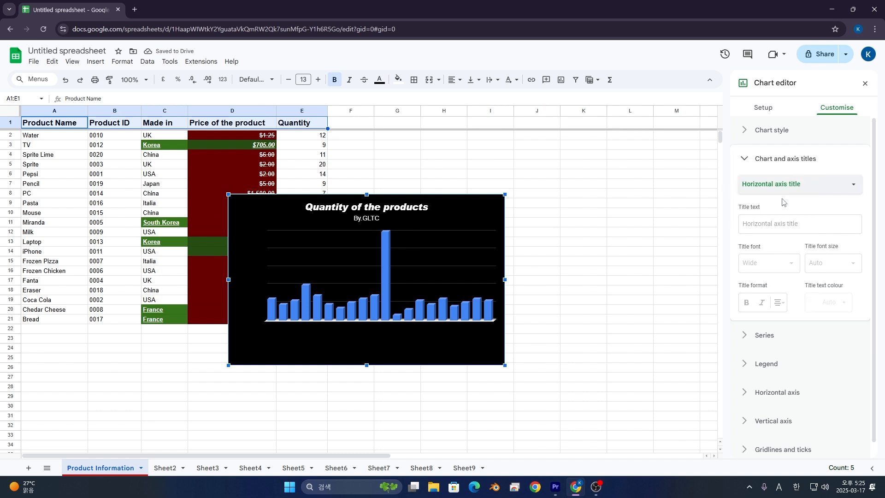
click(808, 225)
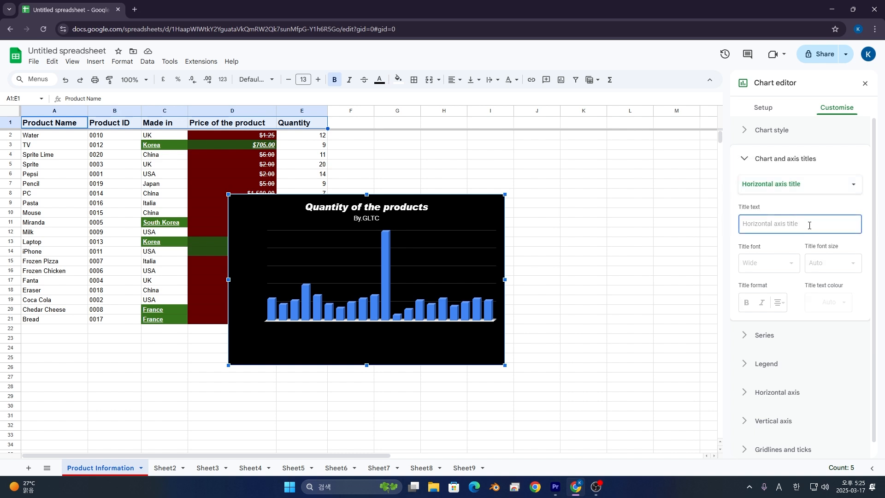
text(1)
click(828, 302)
click(838, 340)
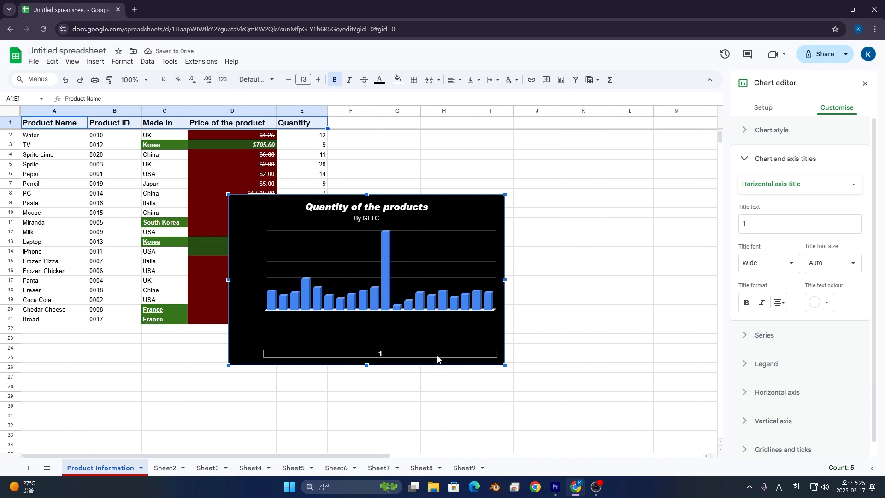
click(807, 222)
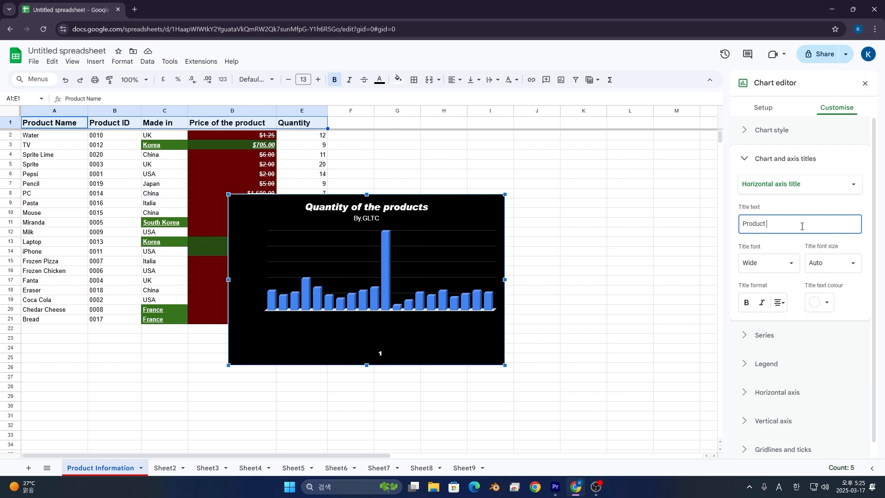
text(Product Name)
Format the horizontal axis title in Arial italic
click(791, 263)
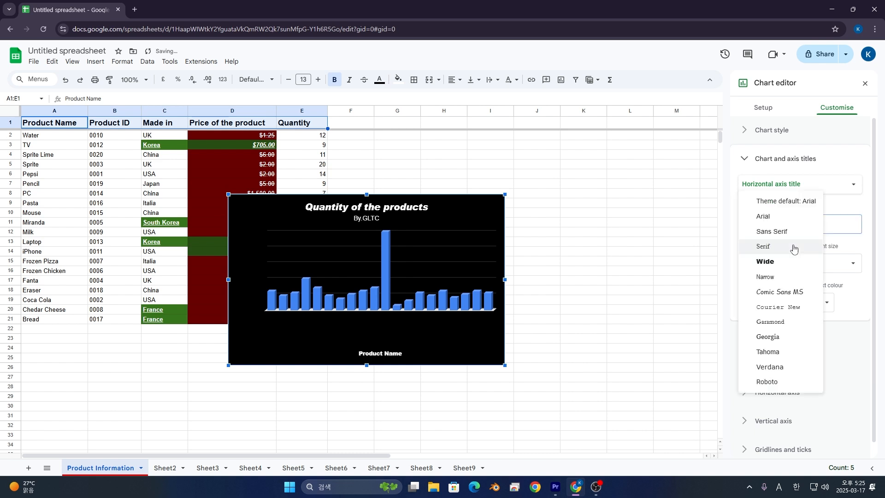
click(787, 216)
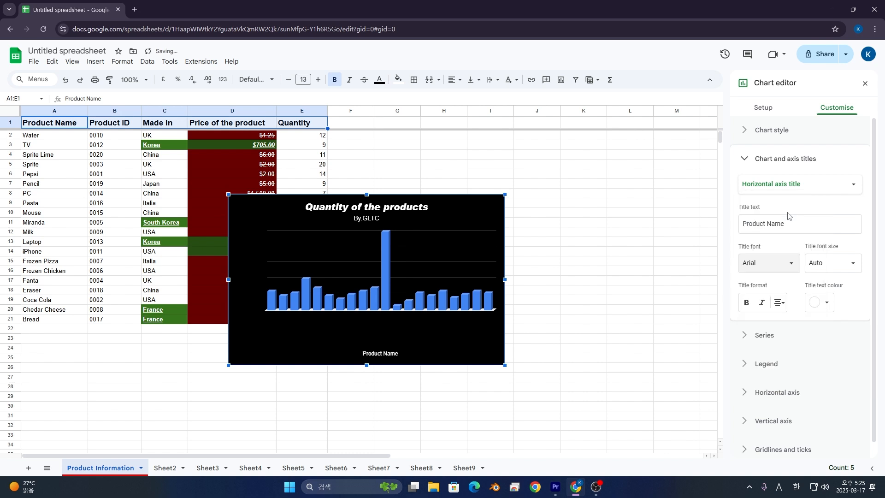
click(760, 304)
Format the vertical axis title "Quantity" in Arial italic with white text
click(793, 192)
click(795, 198)
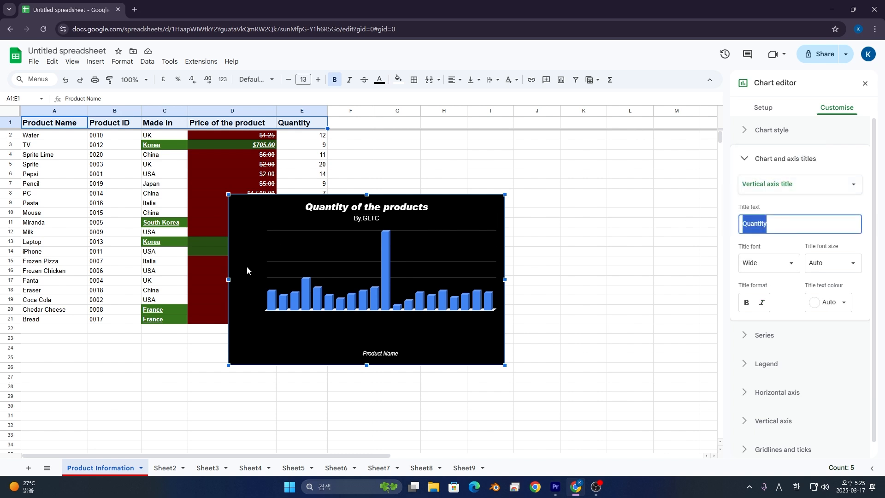
click(779, 263)
click(765, 217)
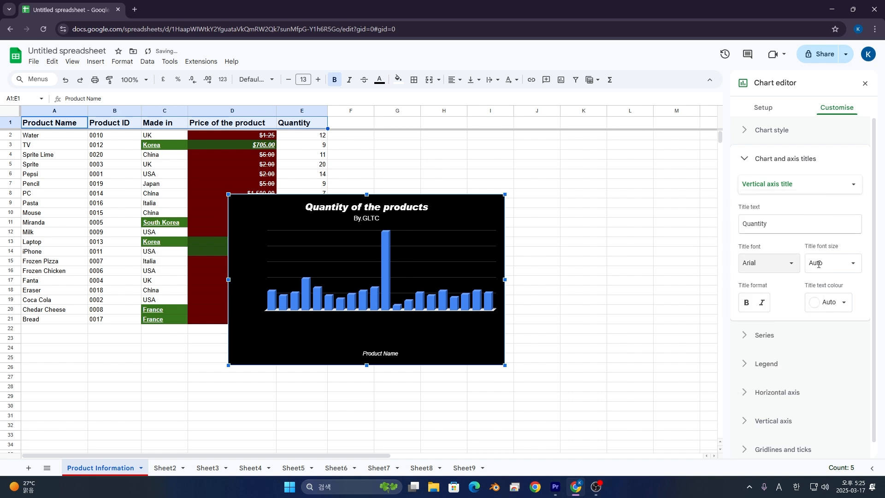
click(846, 306)
click(842, 337)
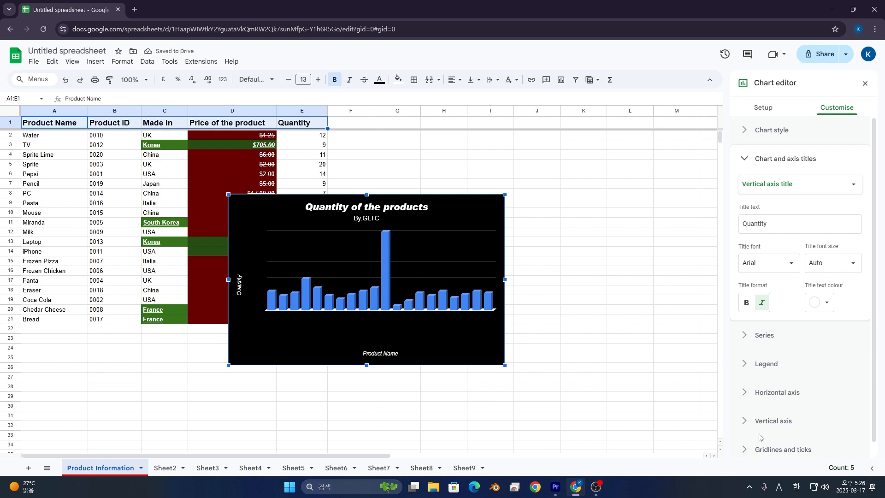
Try white, grey and magenta fills on the column series, and settle on a muted pink fill colour
click(785, 339)
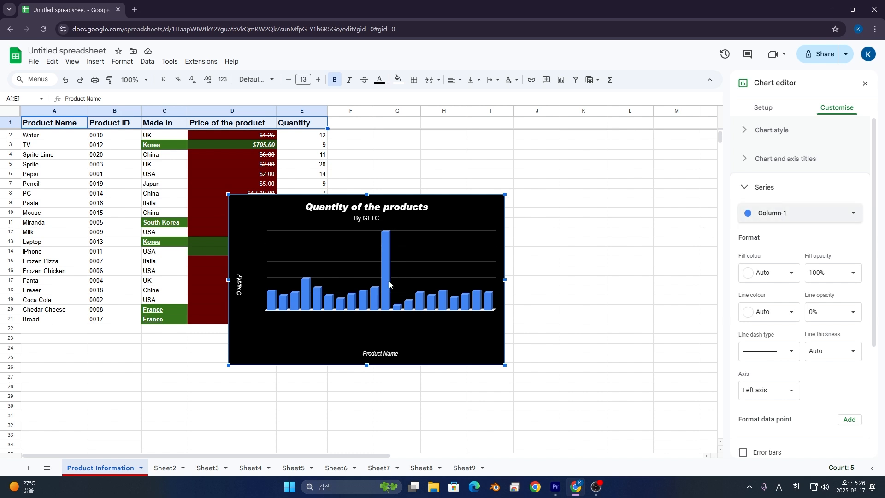
click(758, 277)
click(840, 311)
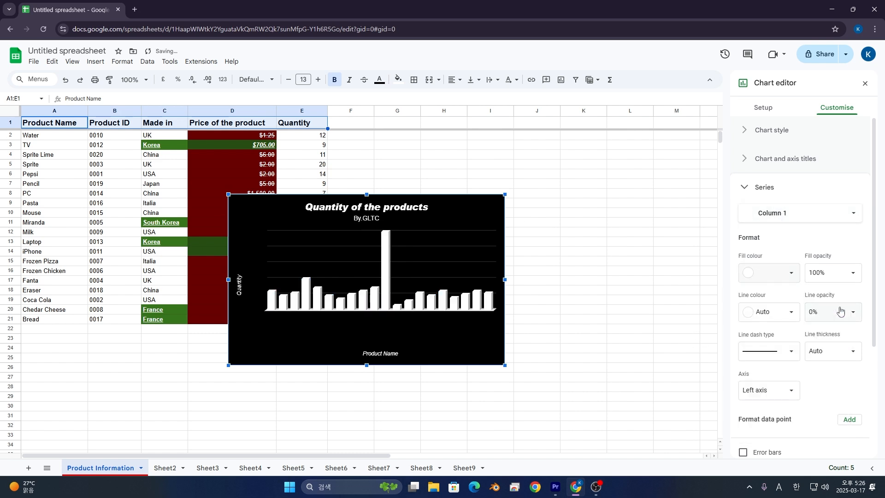
click(768, 273)
click(805, 309)
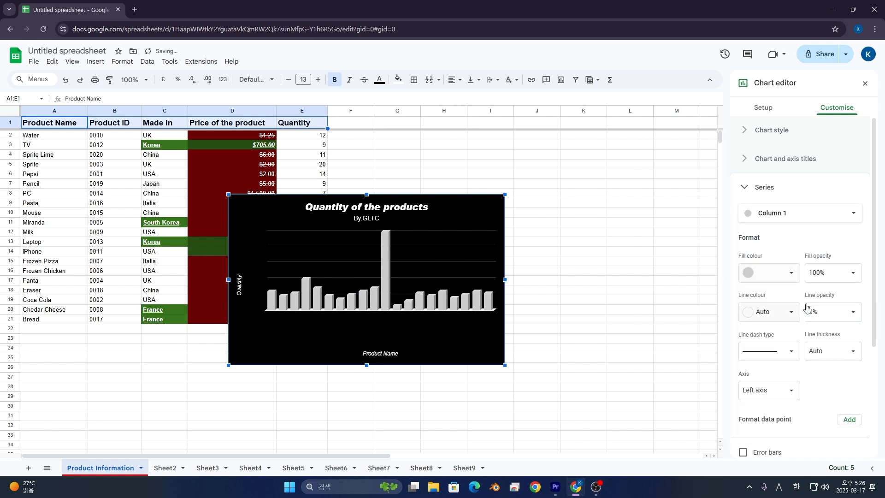
click(775, 273)
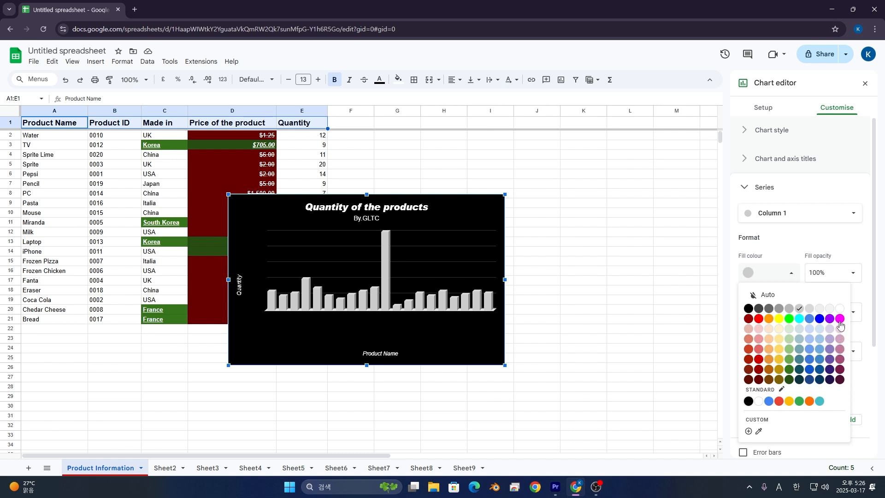
click(839, 319)
click(777, 272)
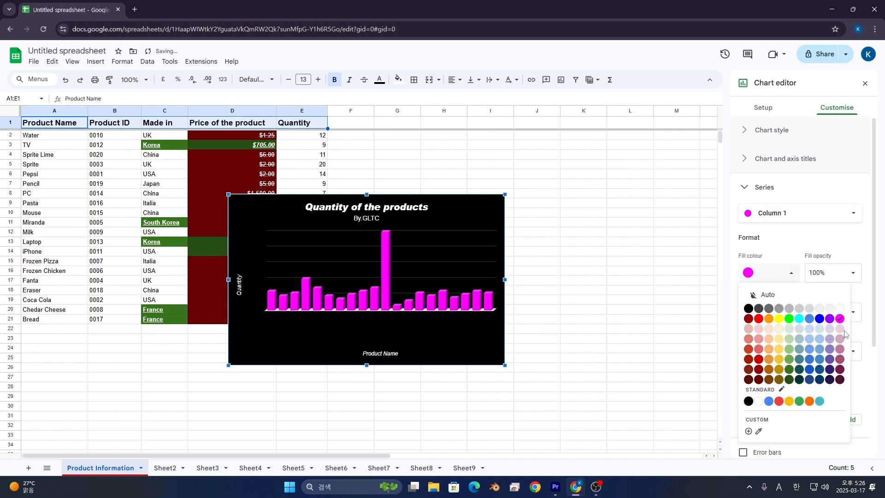
click(846, 350)
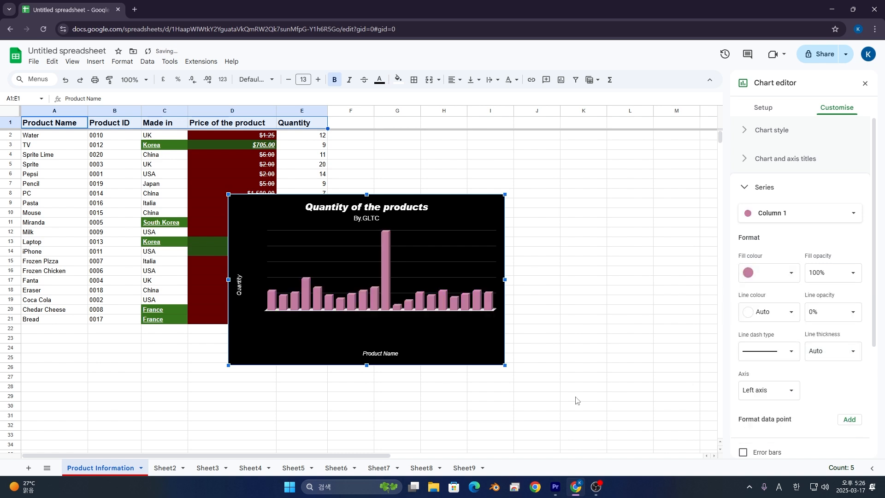
Try fill opacities of 0%, 10%, 30% and 50% on the column series, and return it to 100%
click(854, 276)
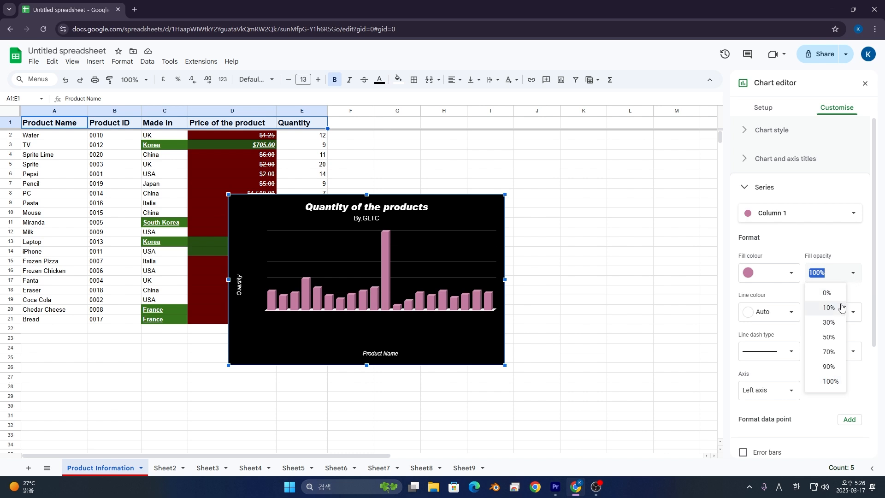
click(843, 294)
click(855, 276)
click(829, 308)
click(852, 279)
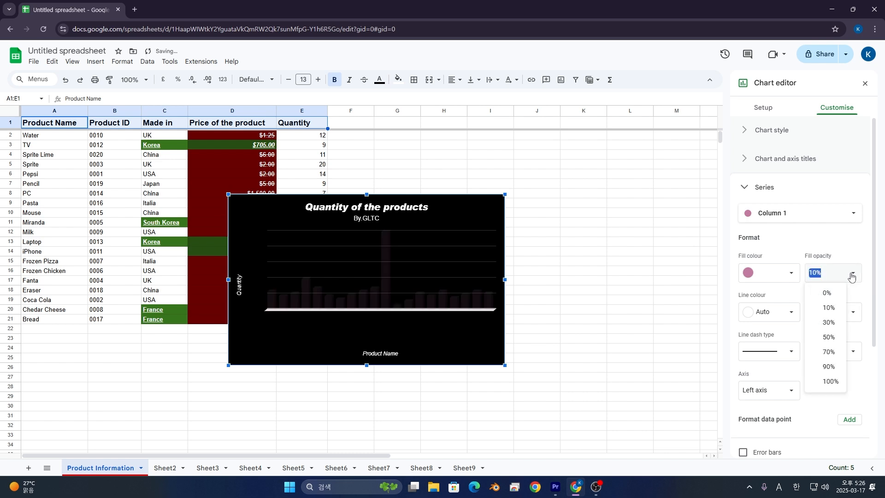
click(829, 322)
click(852, 282)
click(829, 337)
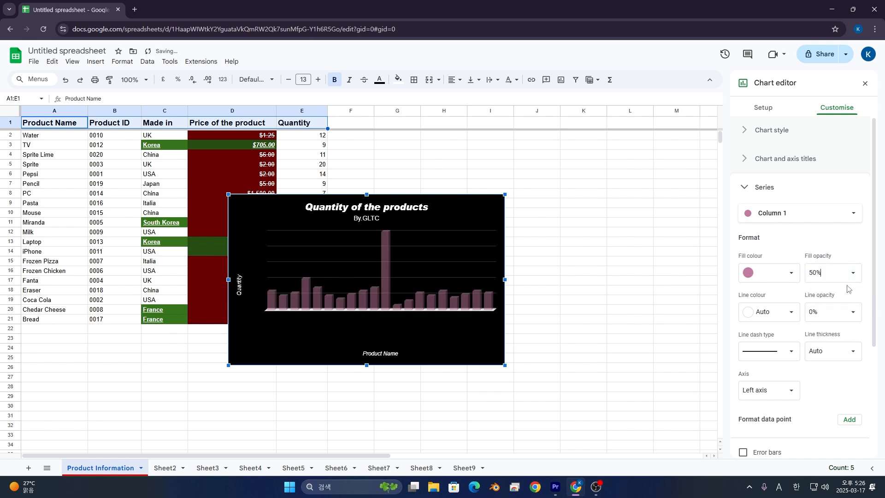
click(853, 278)
click(831, 382)
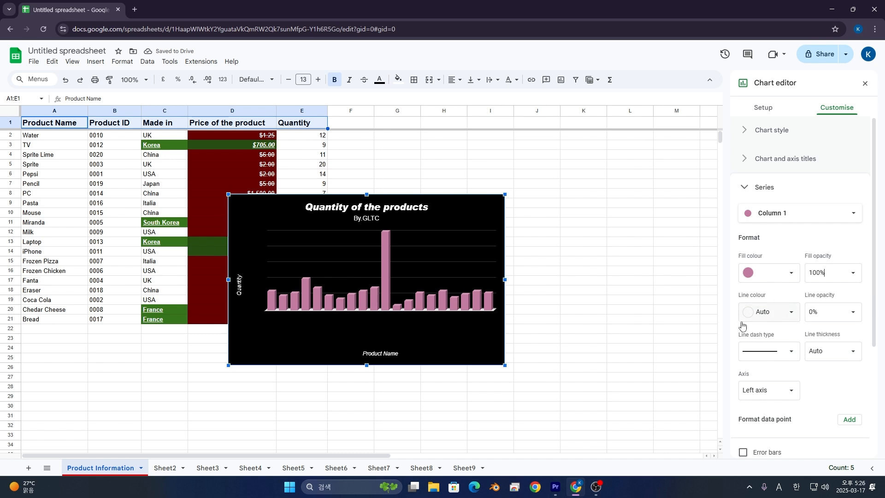
Set the outline of the column series to dark purple with 50% line opacity
click(780, 318)
click(759, 179)
click(778, 315)
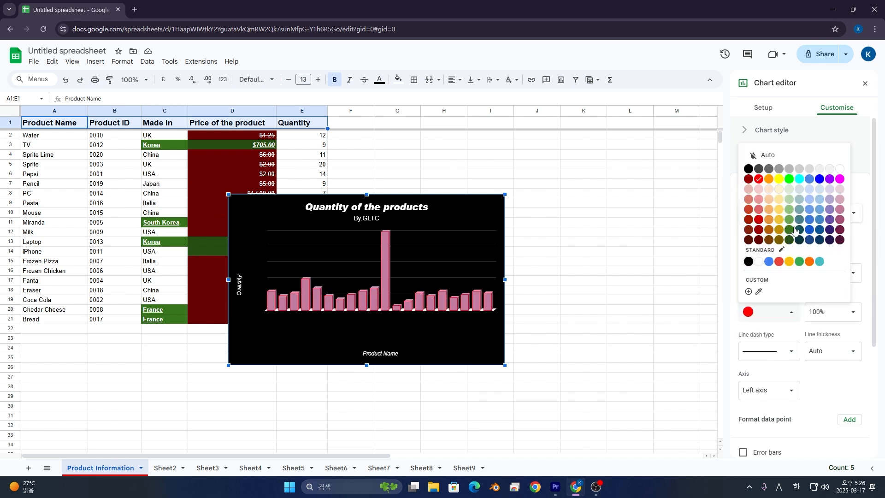
click(830, 241)
click(829, 317)
click(829, 358)
click(836, 314)
click(832, 374)
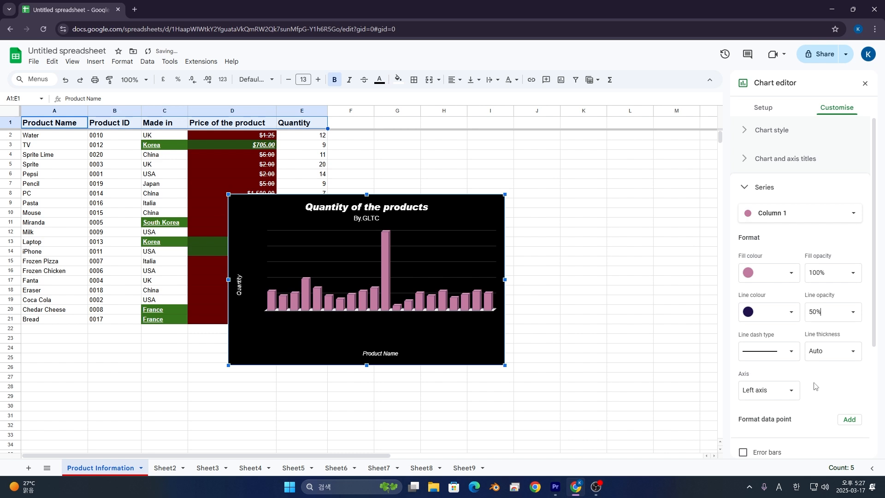
Give the column outlines a dotted dash type and a line thickness of 8px
click(790, 353)
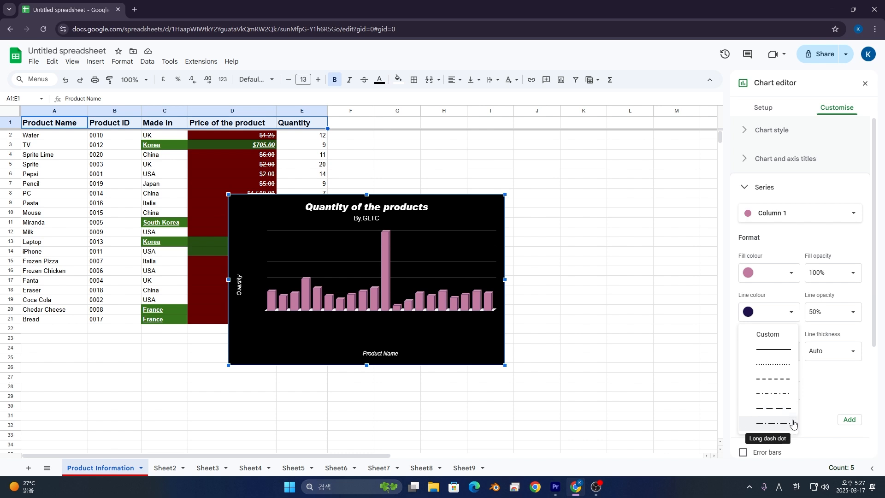
click(778, 365)
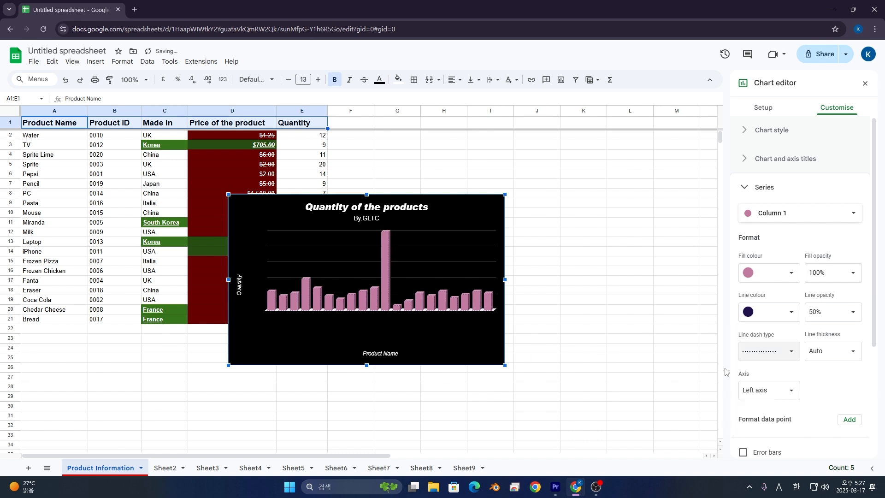
click(848, 352)
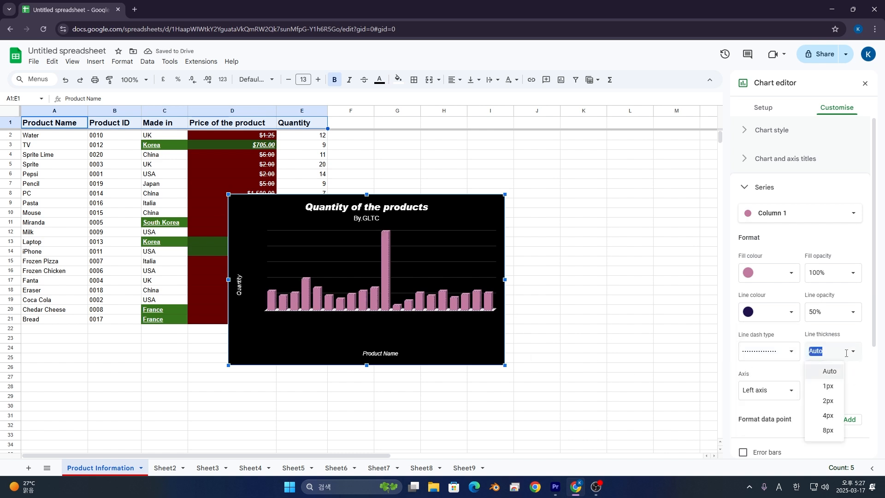
click(828, 429)
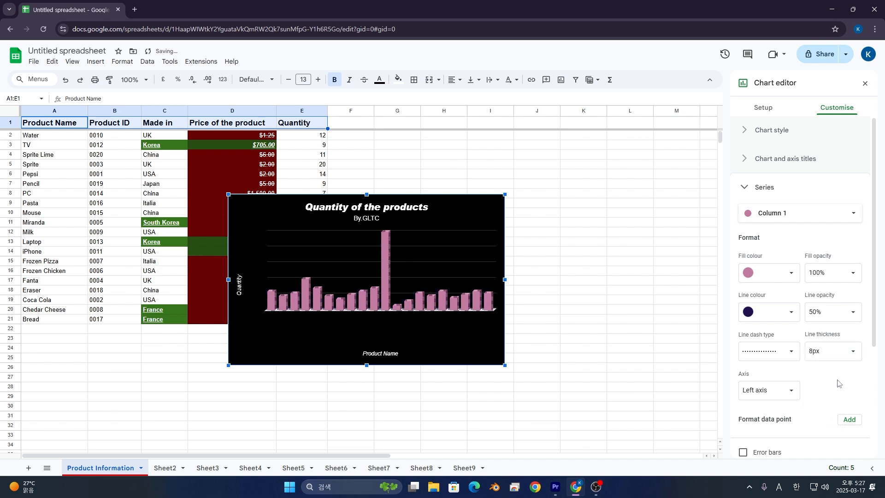
click(783, 353)
click(824, 385)
Try assigning the column series to the right axis, and return it to the left axis
click(744, 390)
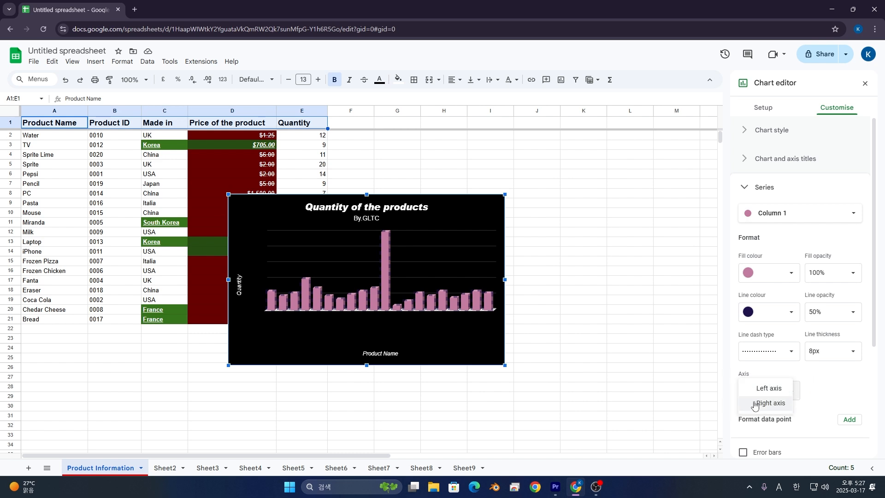
click(756, 404)
click(767, 391)
click(768, 374)
click(767, 390)
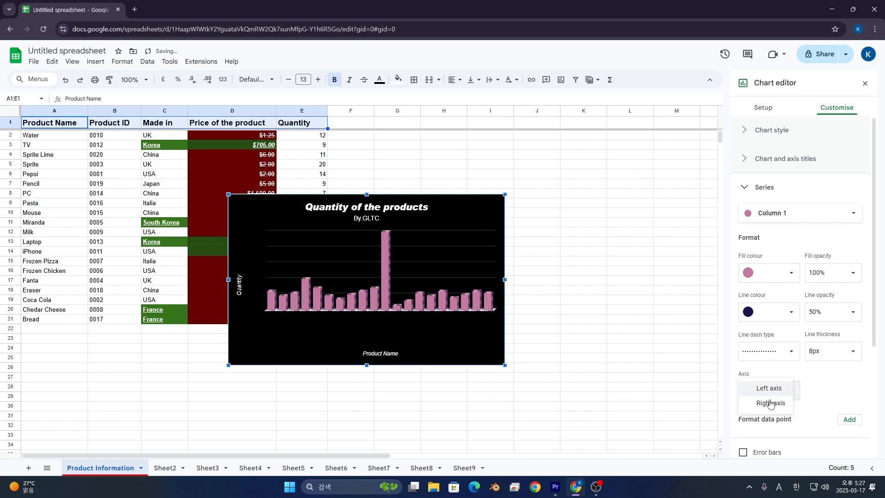
click(767, 405)
click(767, 392)
click(774, 375)
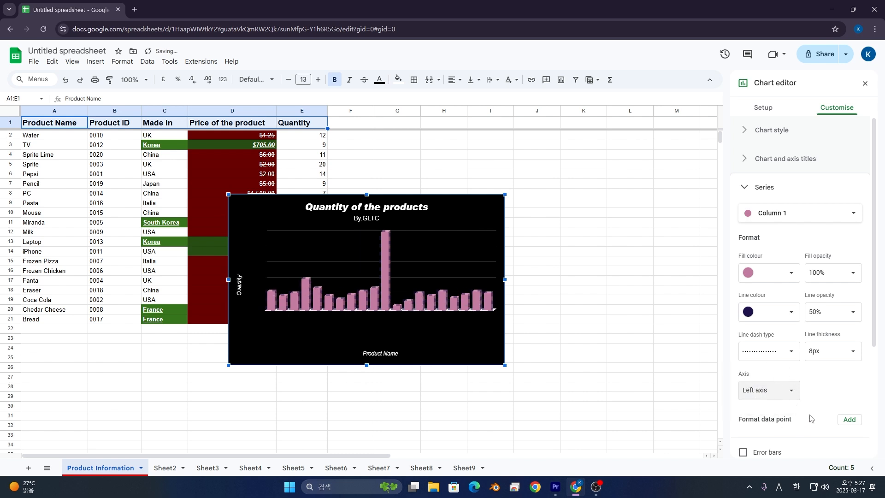
Turn on percentage error bars for the column series with a value of 1
scroll(801, 413, down, 3)
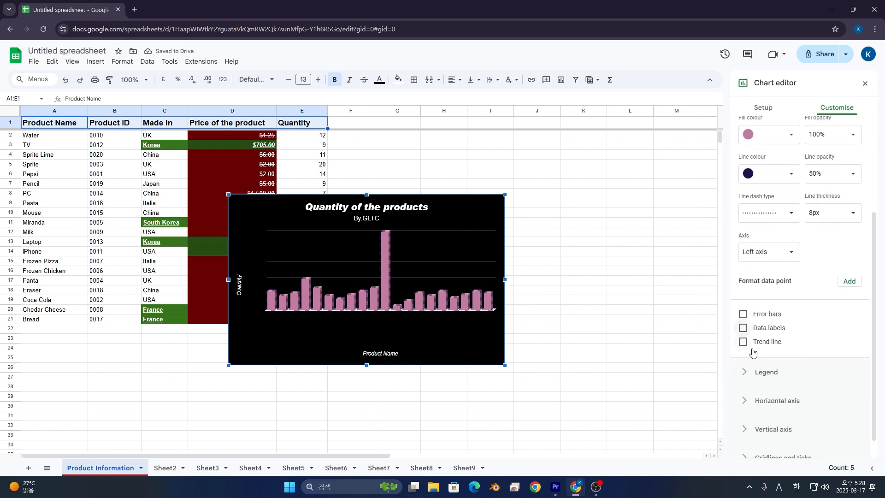
click(743, 314)
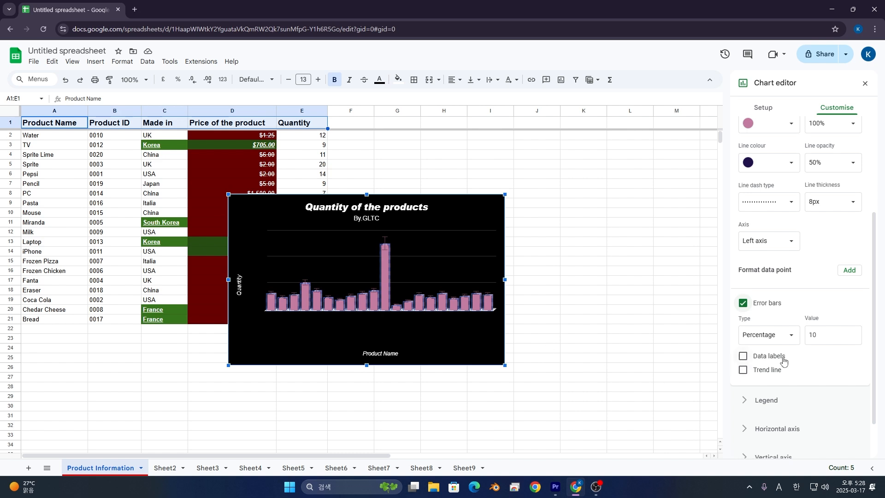
drag(818, 335, 763, 333)
text(1)
click(832, 297)
Try the None type for the column series' error bars, and turn the error bars back on
click(784, 335)
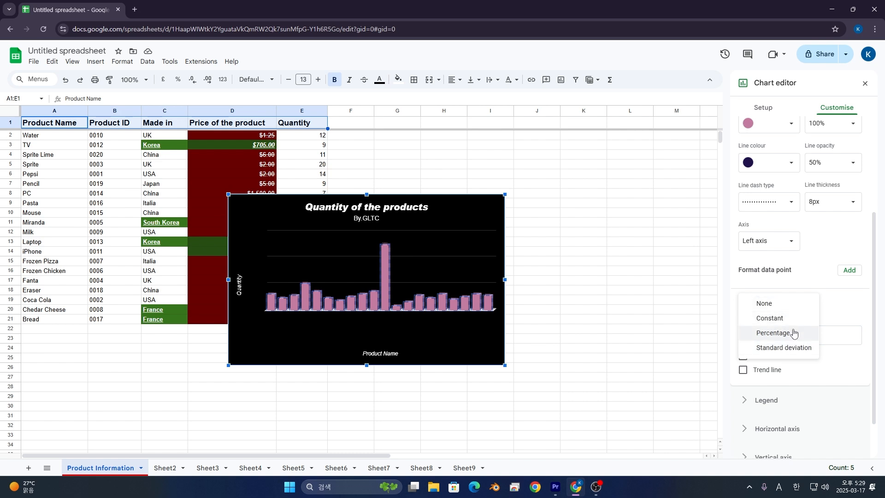
click(765, 303)
click(764, 304)
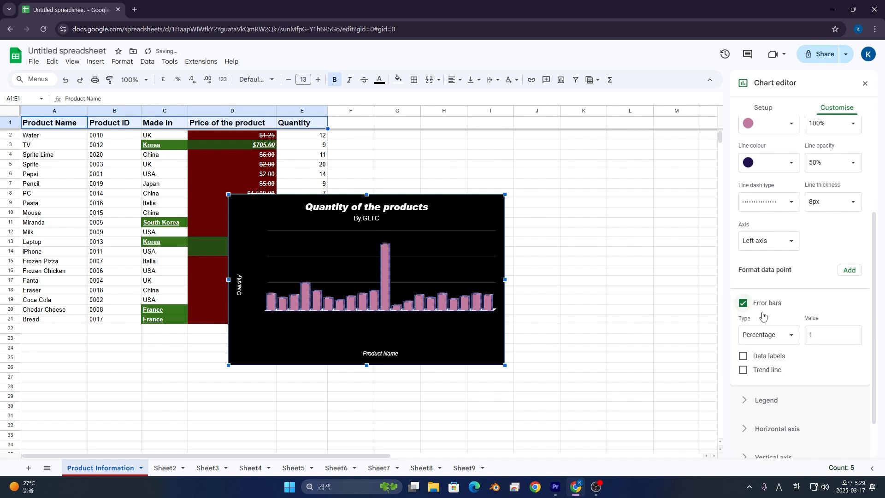
click(765, 334)
click(762, 317)
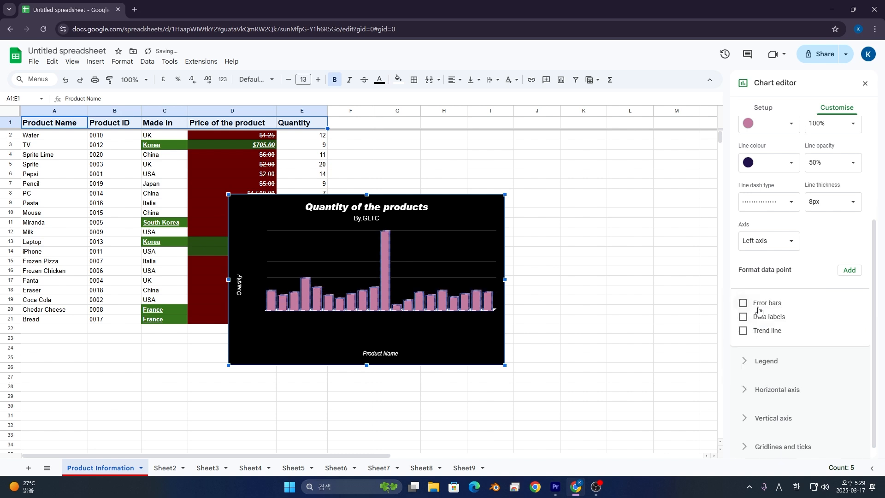
click(759, 307)
Try constant error bars with a value of 10 on the column series, and switch them to the Percentage type
click(761, 356)
click(757, 355)
click(761, 341)
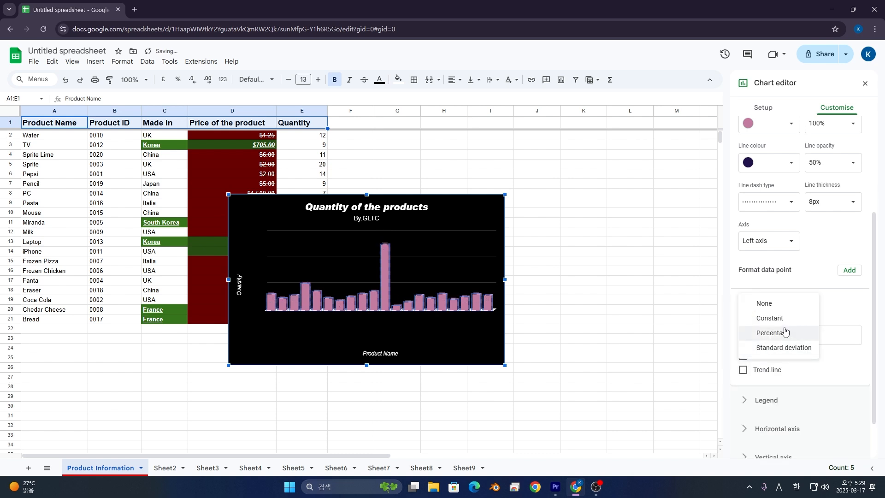
click(770, 318)
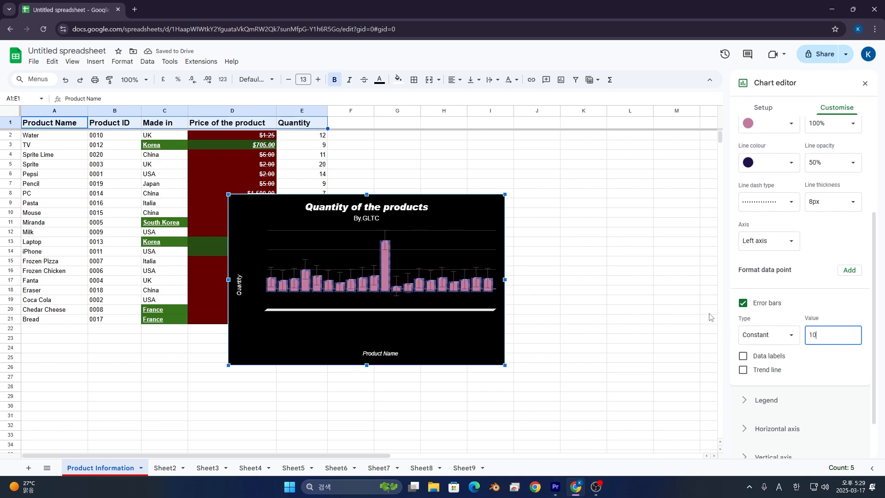
click(769, 335)
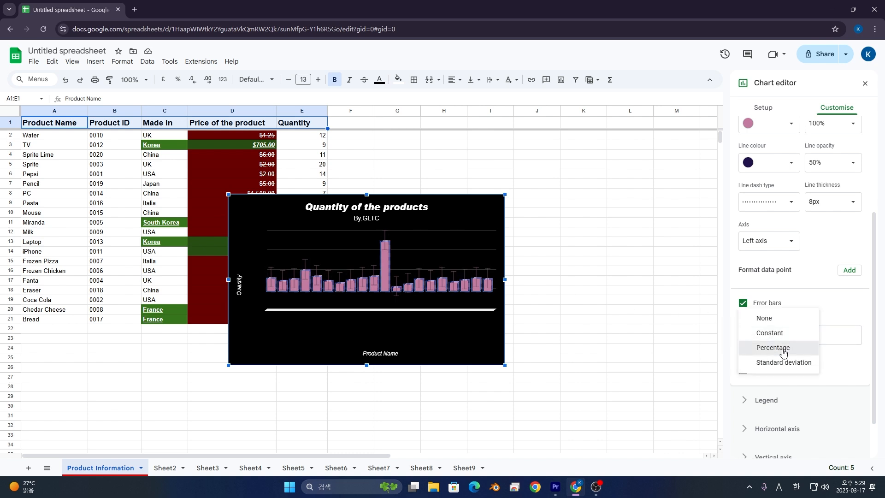
click(780, 348)
Try standard deviation error bars with a value of 1 on the column series
click(761, 336)
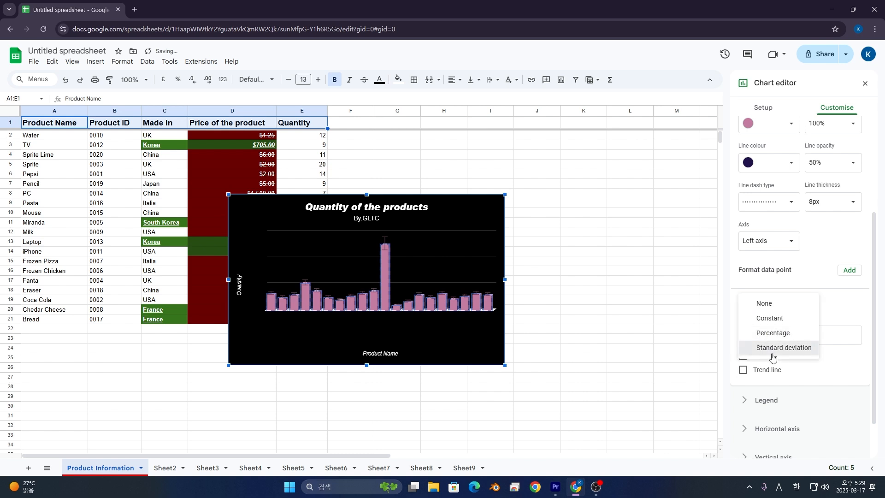
click(772, 348)
click(807, 335)
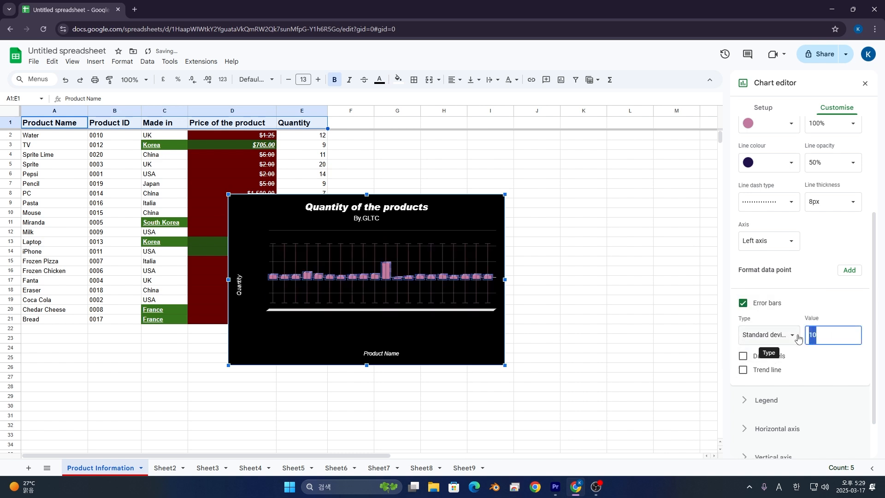
text(1)
click(844, 294)
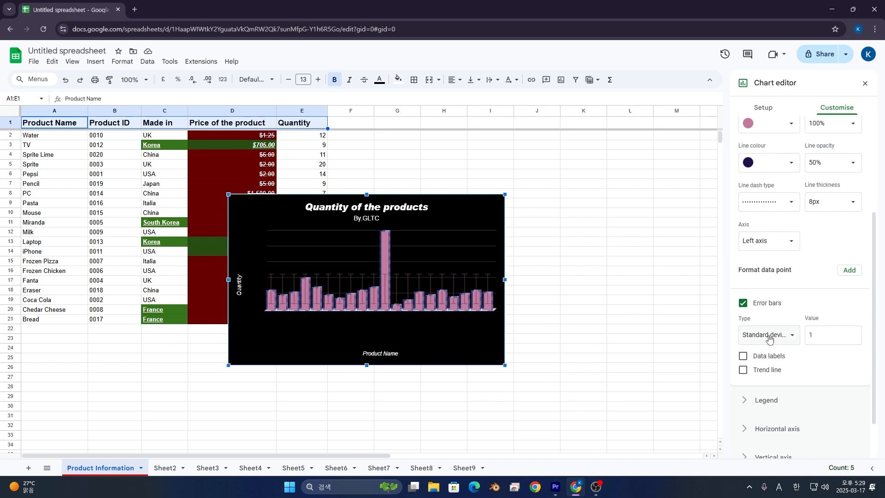
Turn off the error bars and show data labels of type Value on the column series
click(754, 304)
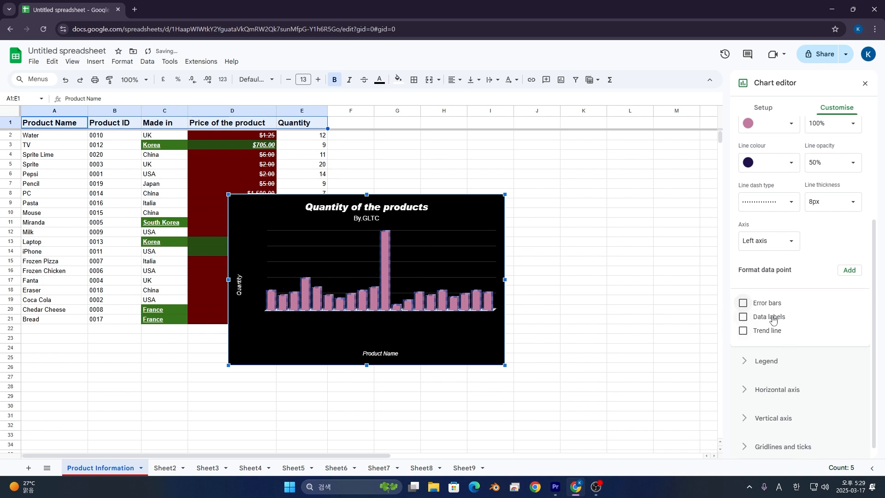
click(773, 318)
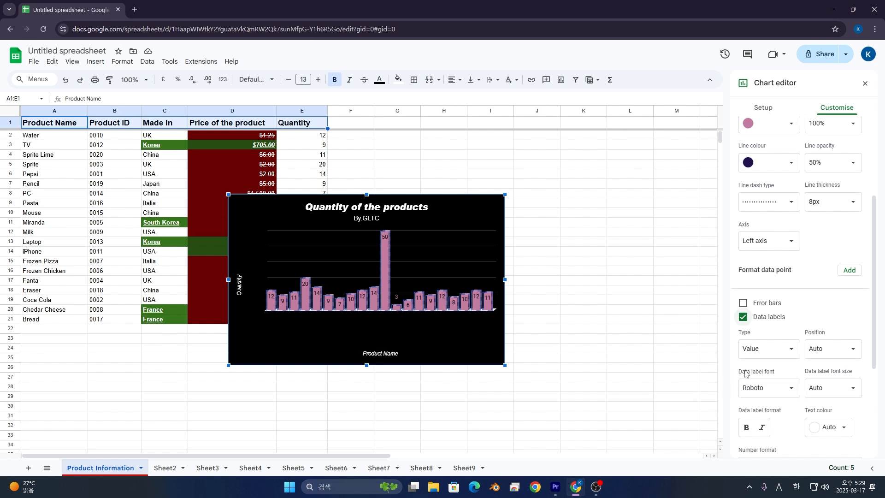
click(778, 349)
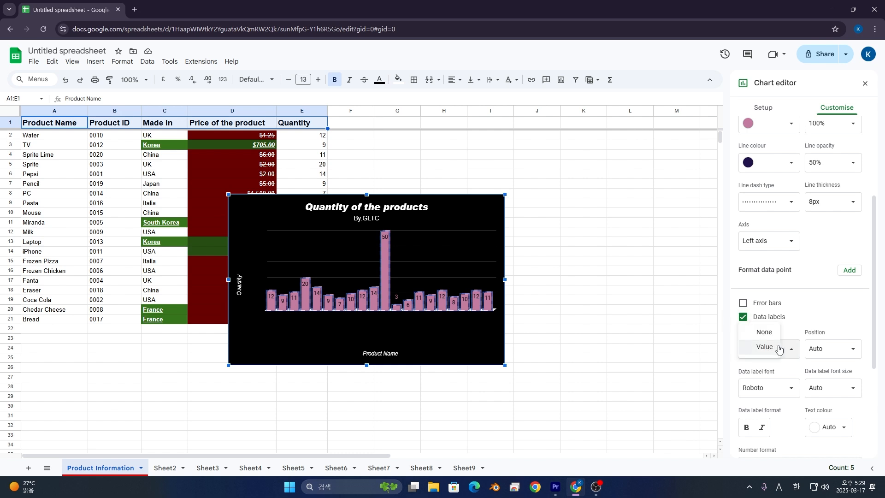
click(753, 334)
click(763, 318)
click(768, 349)
click(772, 350)
Try the Centre, Inside end and Inside base positions for the data labels, and set the position to Outside end
click(825, 349)
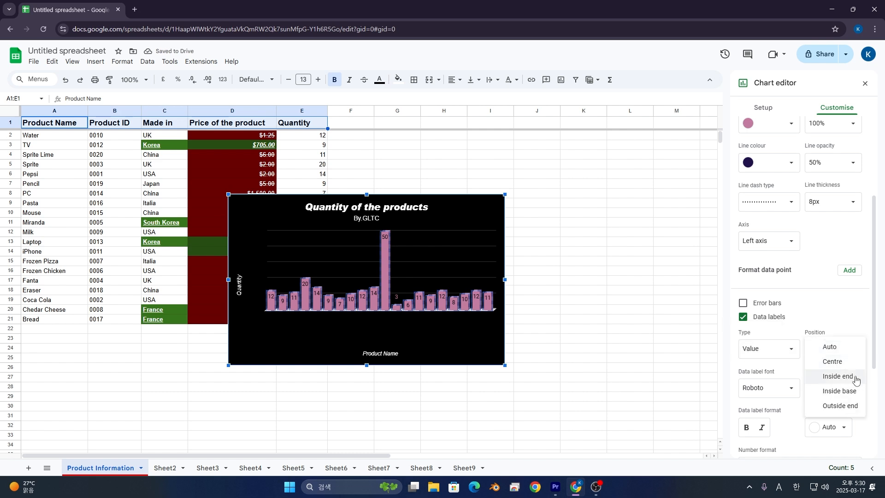
click(838, 352)
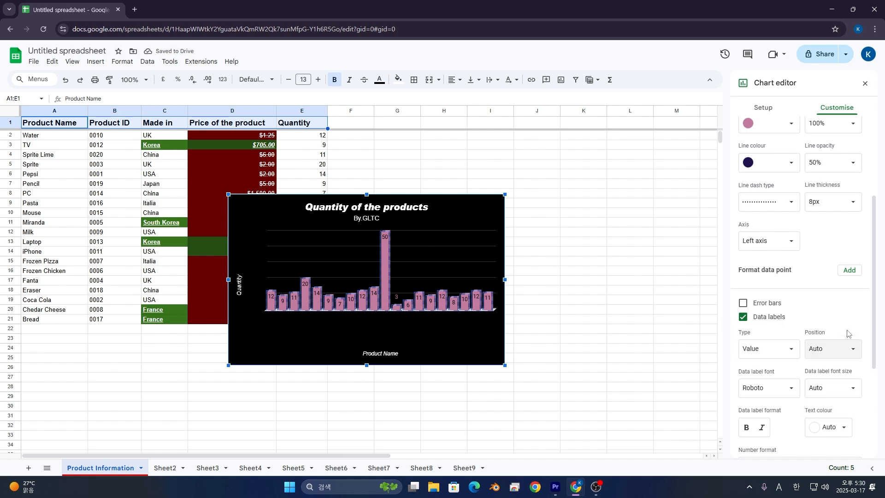
click(838, 354)
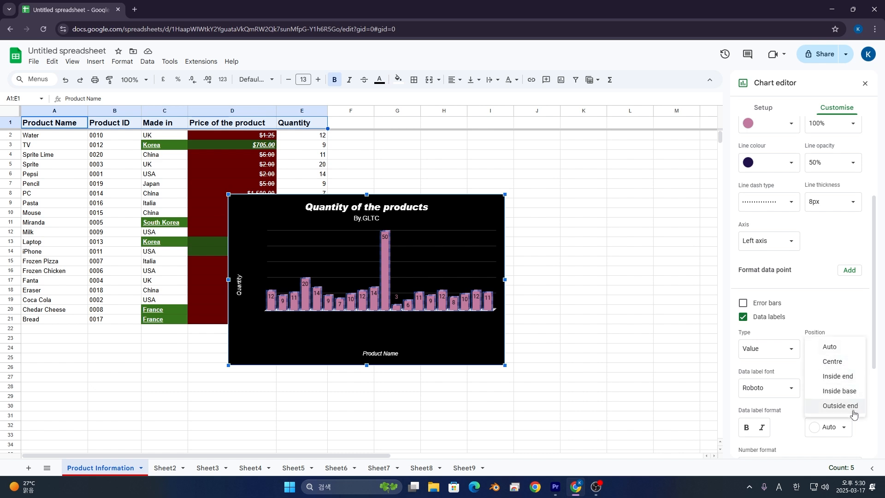
click(840, 363)
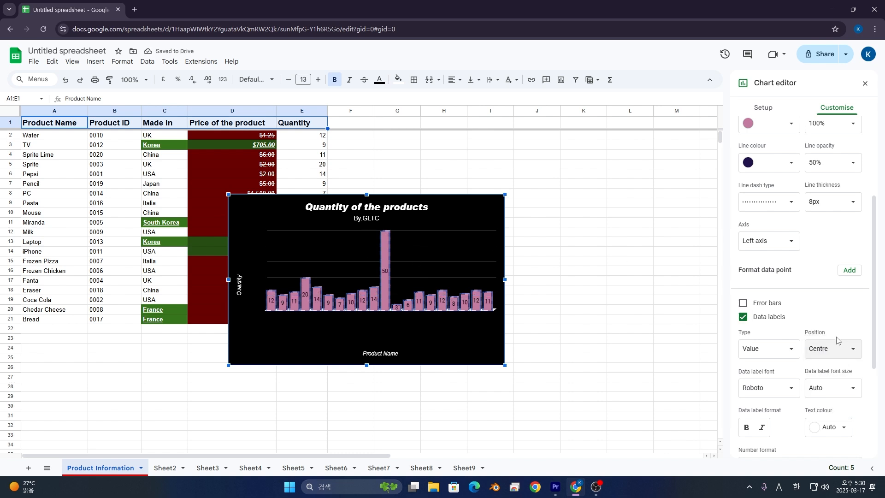
click(836, 339)
click(823, 363)
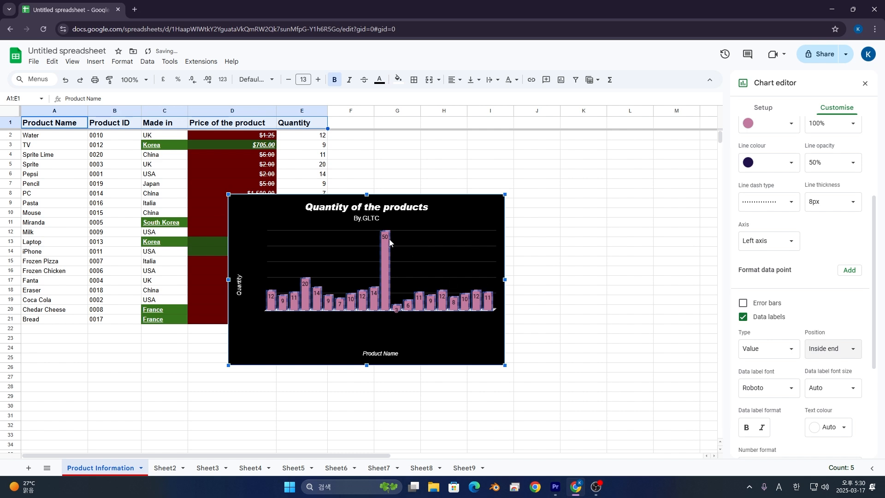
click(831, 348)
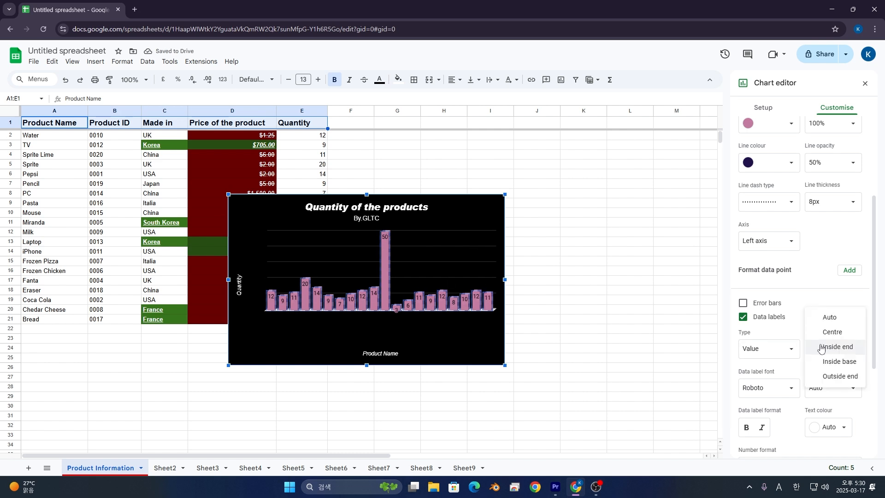
click(840, 362)
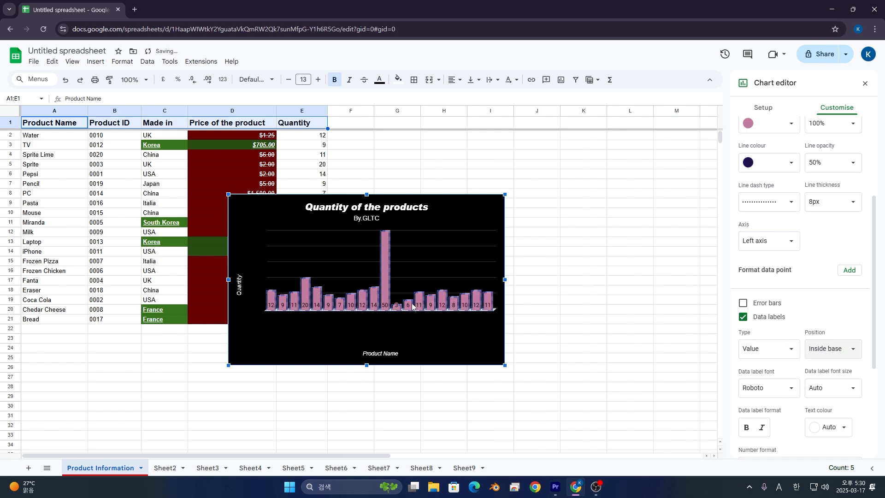
click(836, 347)
click(847, 367)
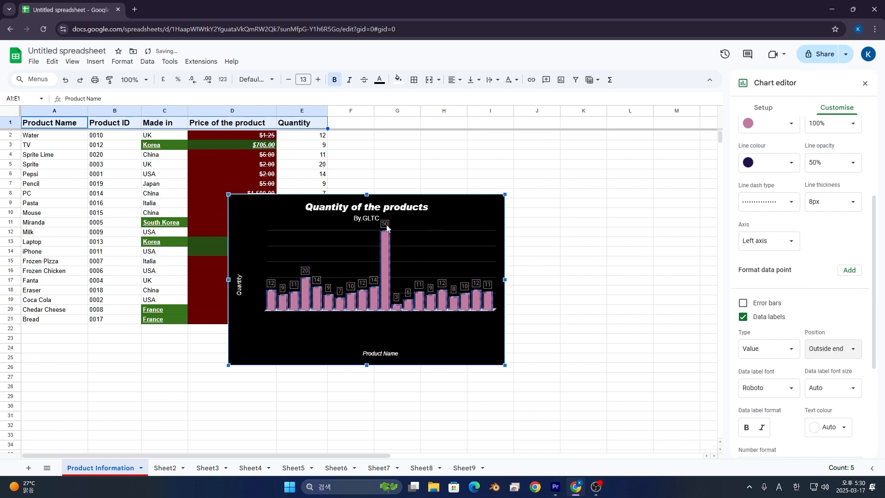
Format the data labels as bold Roboto with the number format taken from source data
click(778, 394)
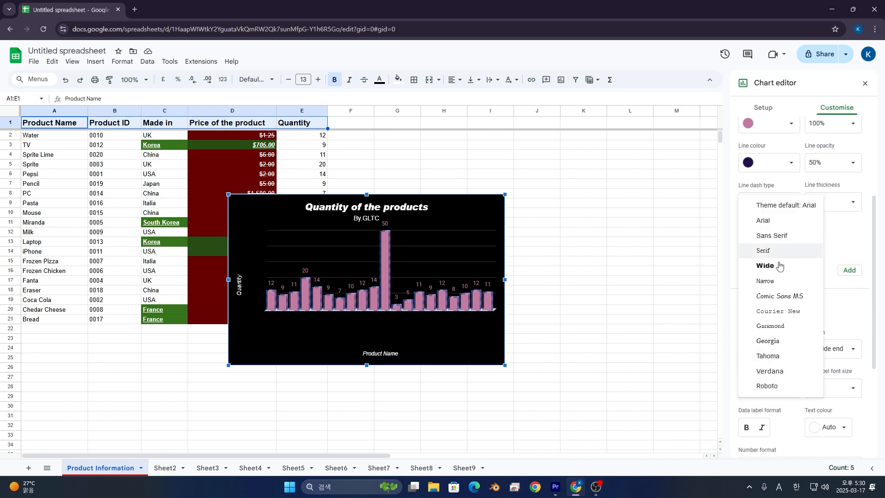
click(789, 386)
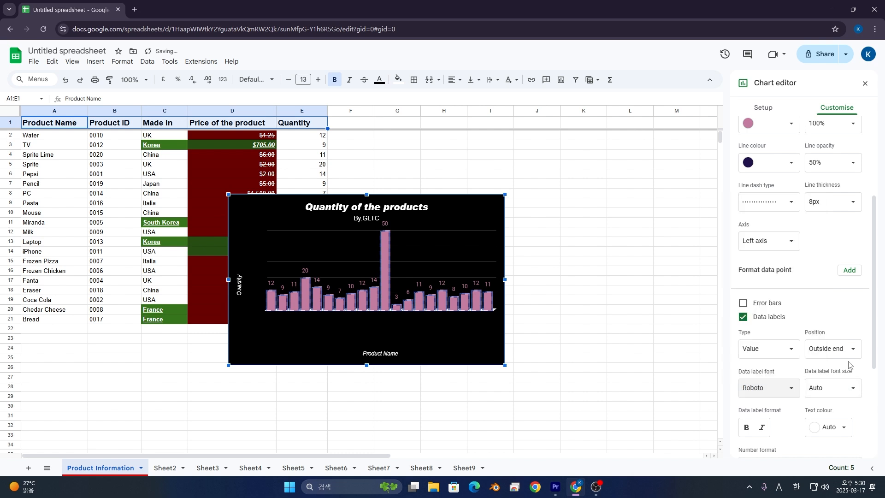
scroll(848, 365, down, 2)
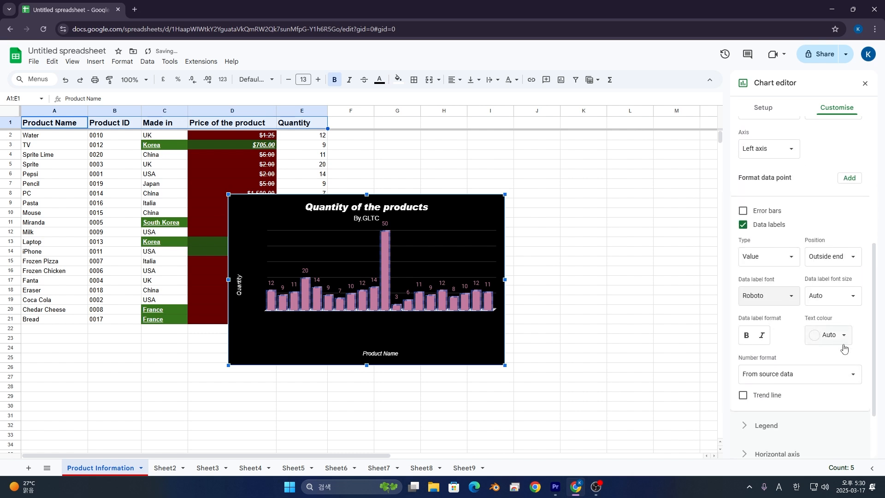
click(752, 341)
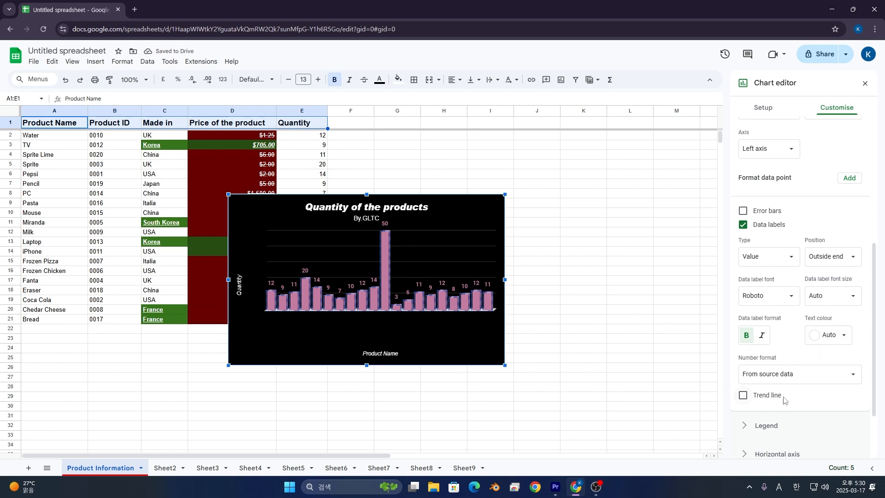
scroll(779, 400, down, 2)
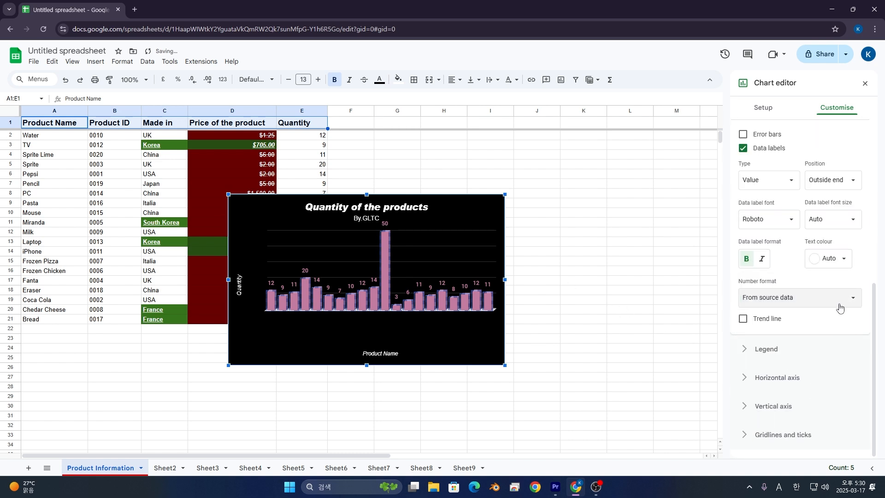
click(838, 307)
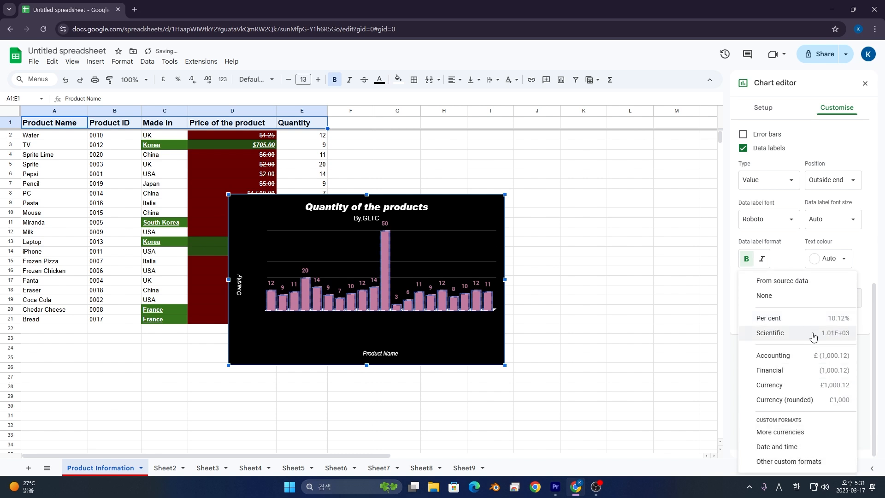
click(804, 282)
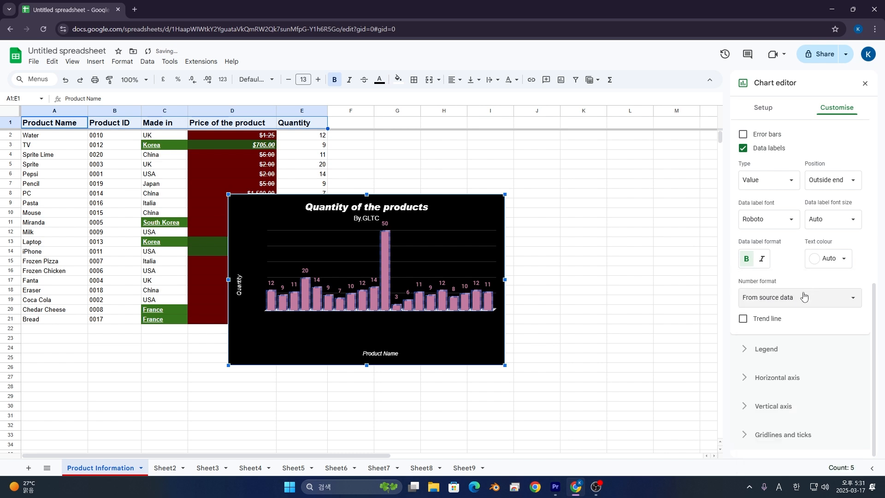
Set the text colour of the horizontal axis labels to white
click(767, 349)
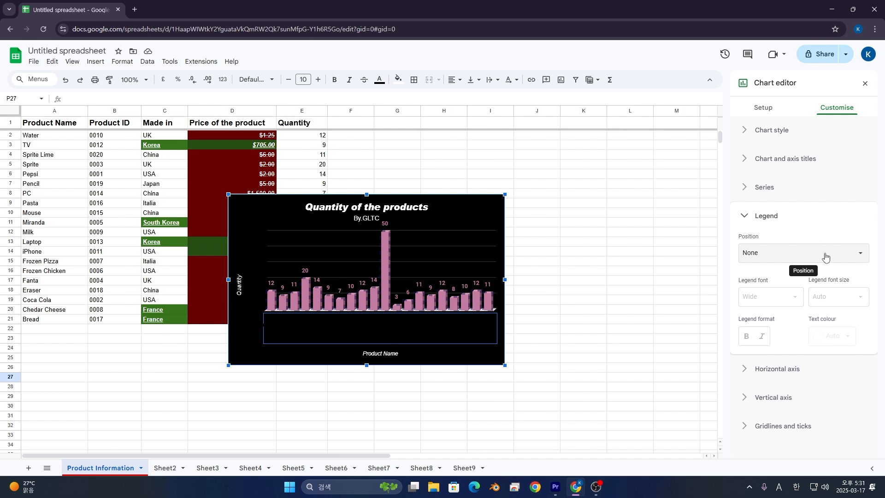
click(776, 368)
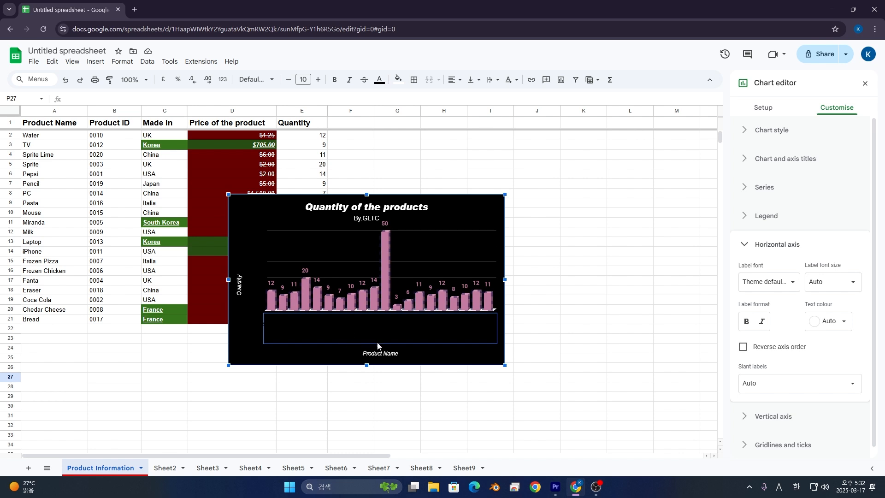
click(839, 326)
click(840, 183)
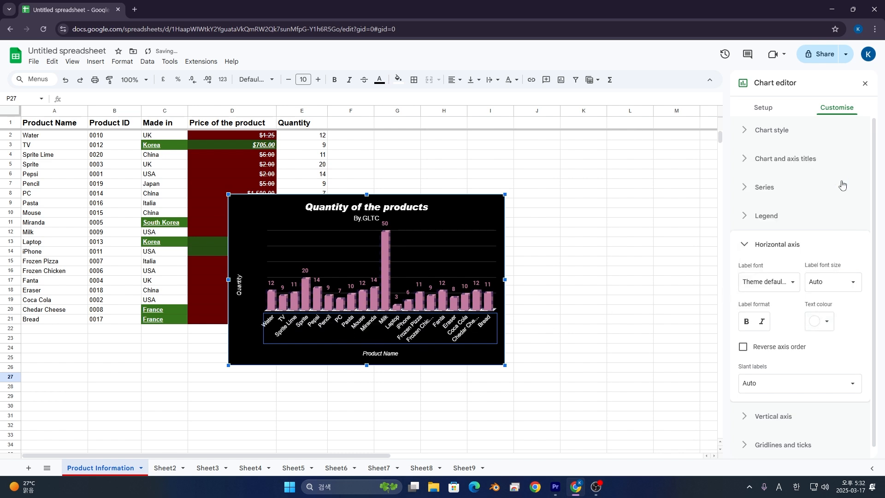
Try the Serif font on the horizontal axis labels, and set their font to Arial
click(759, 289)
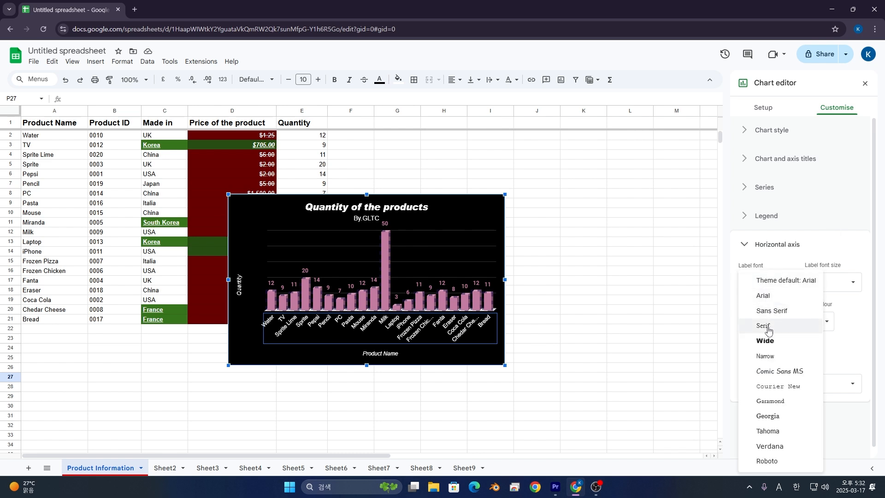
click(779, 328)
click(767, 286)
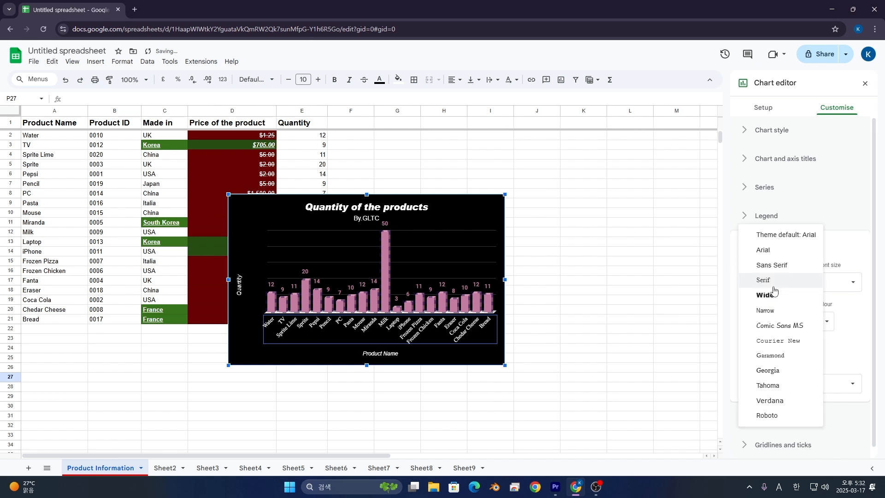
click(780, 250)
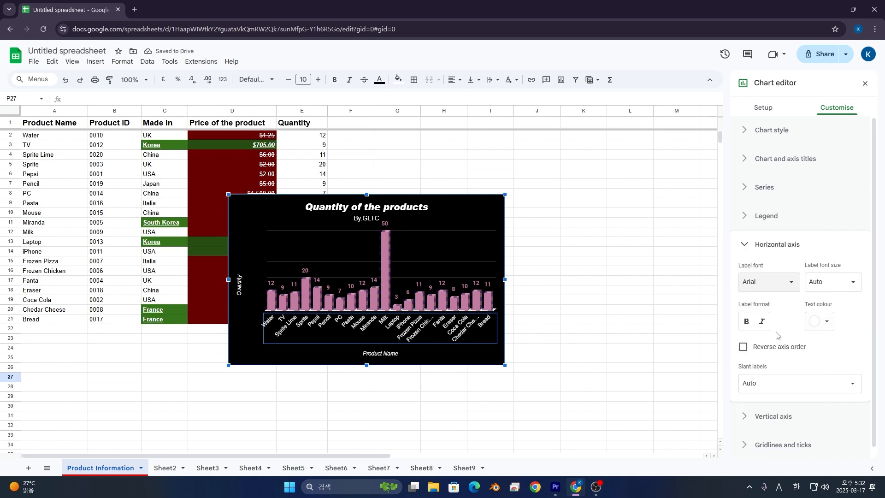
Try bold and italic labels and a reversed axis order on the horizontal axis, and turn them off again
click(750, 323)
click(761, 322)
click(761, 322)
click(761, 350)
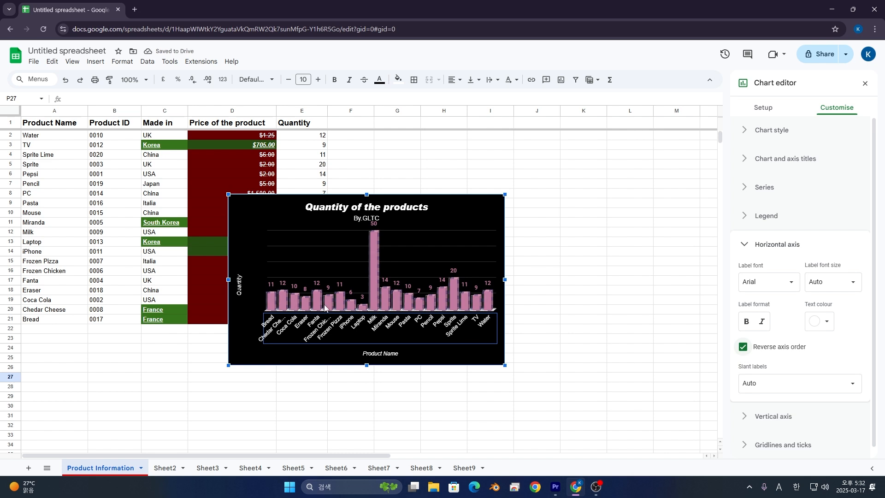
click(766, 350)
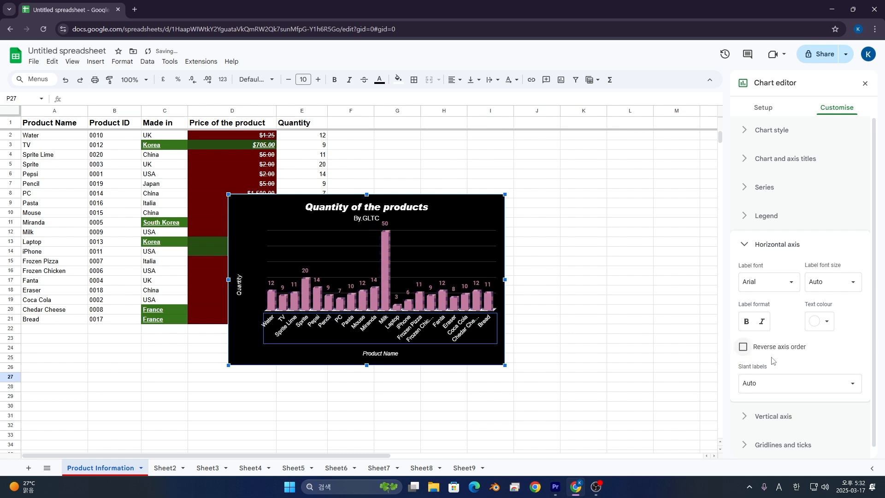
Try slanting the horizontal axis labels at 0°, 30° and 60°, and set their slant to 90°
click(801, 386)
click(769, 419)
click(826, 386)
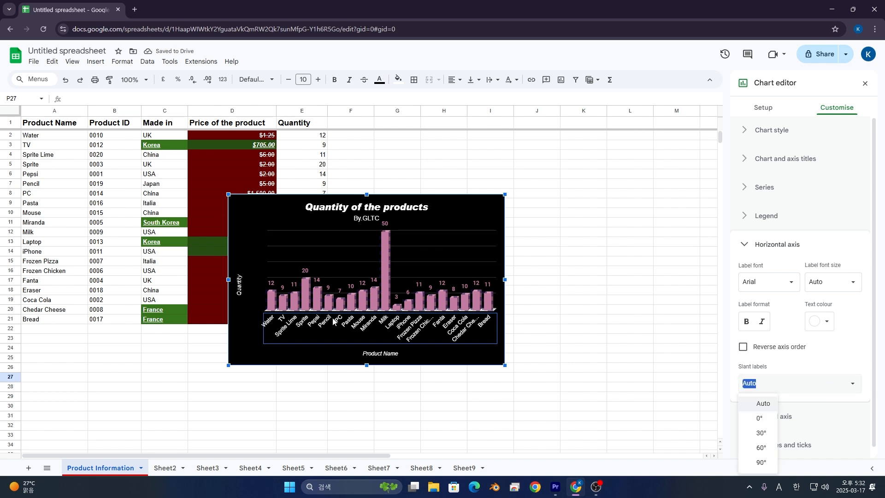
click(760, 418)
click(852, 384)
click(766, 435)
click(851, 383)
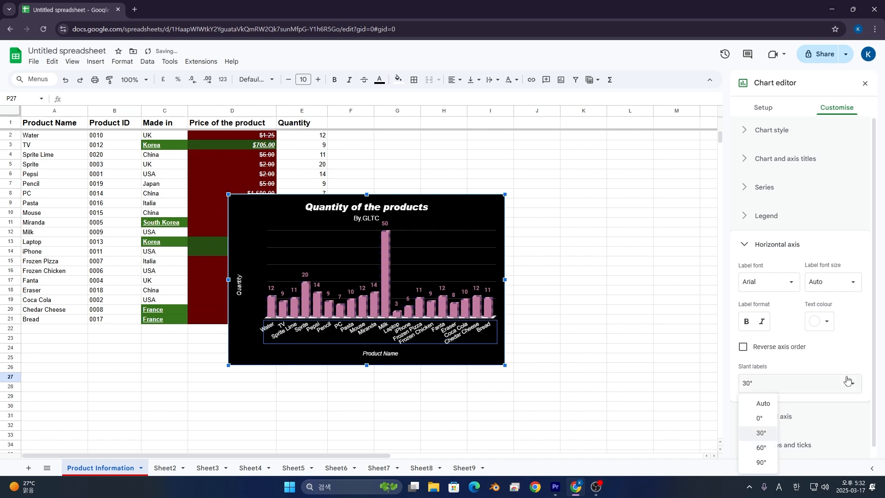
click(766, 449)
click(851, 384)
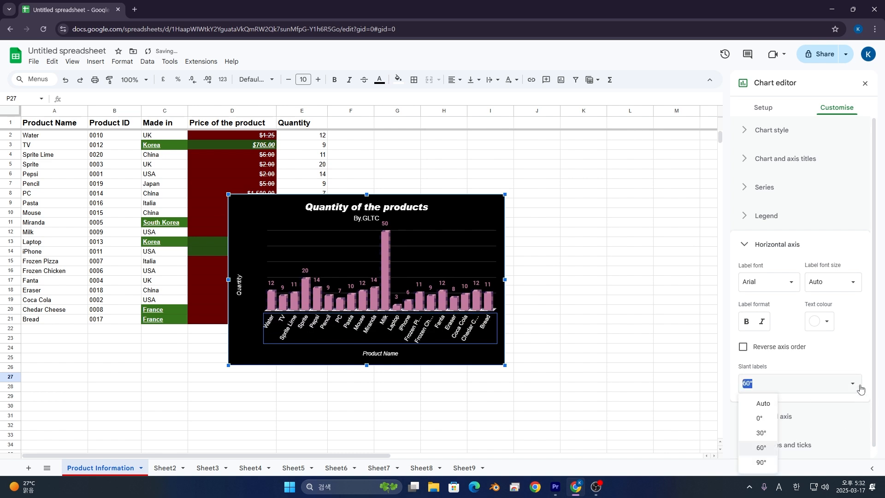
click(766, 462)
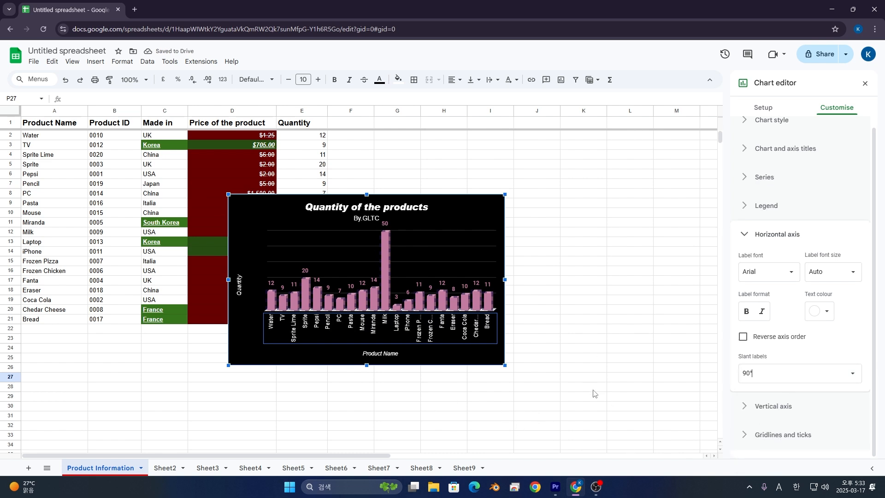
click(801, 360)
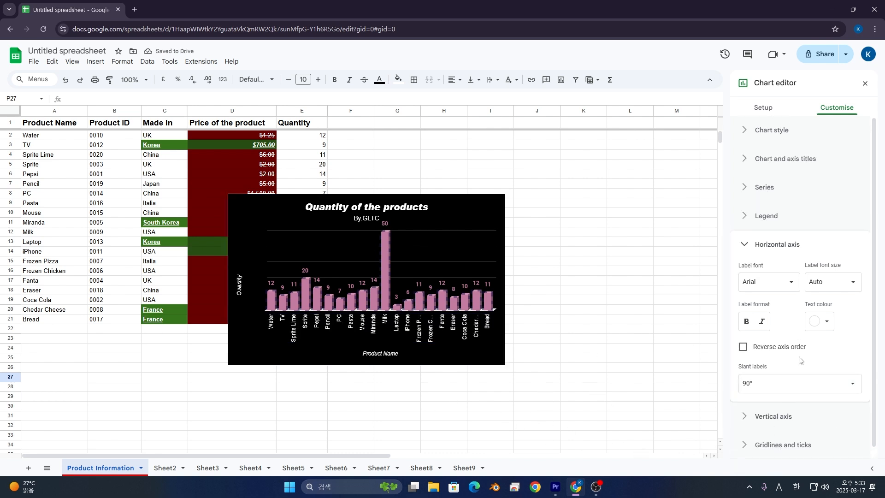
Format the vertical axis labels as bold Arial in white
click(794, 418)
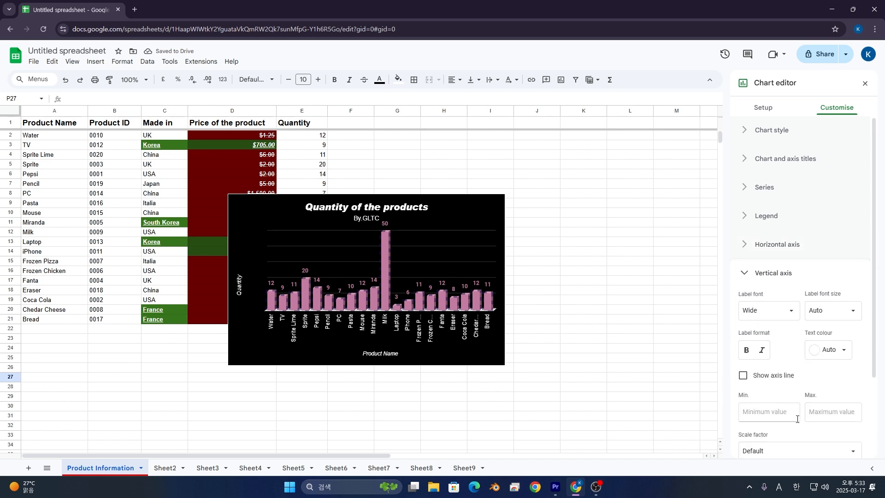
click(831, 354)
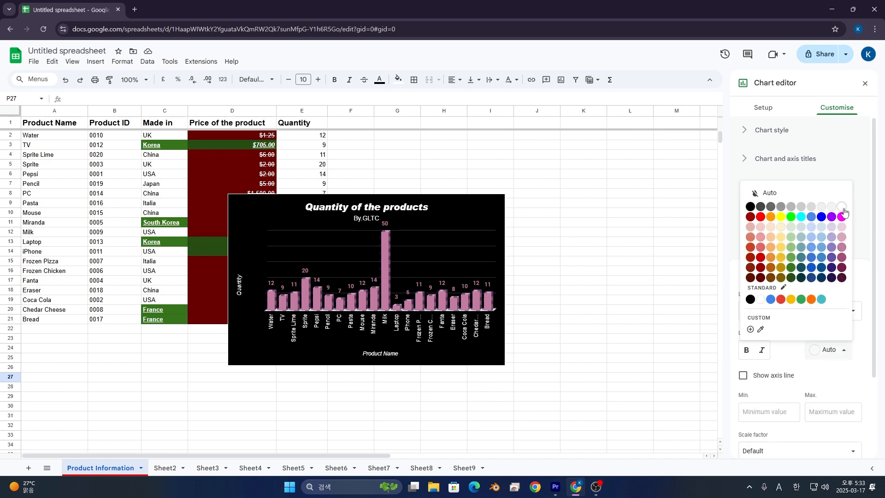
click(844, 216)
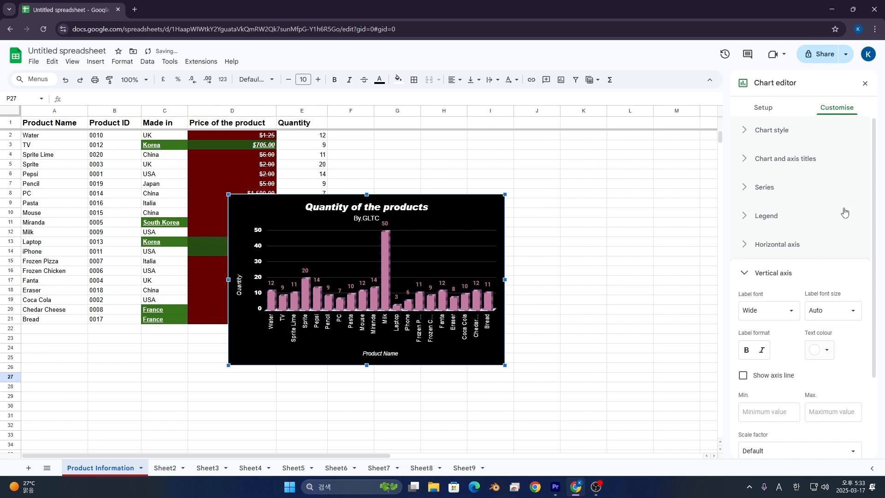
click(778, 312)
click(786, 263)
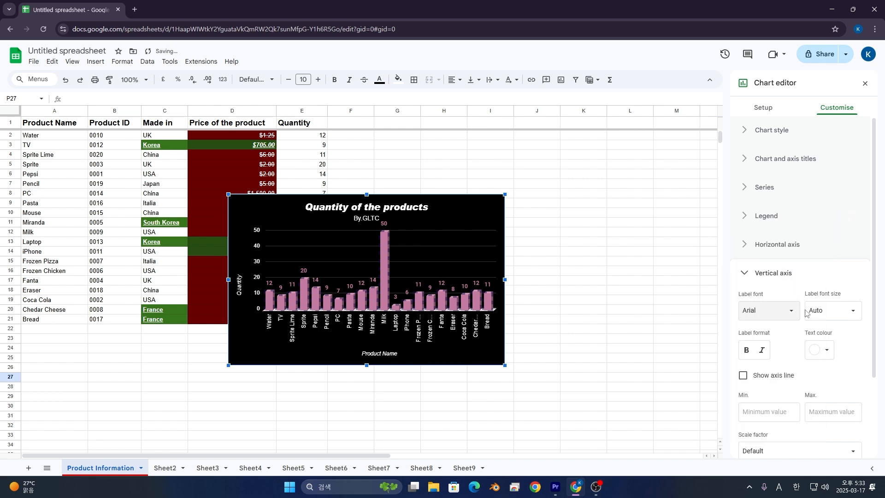
click(748, 351)
Set the vertical axis minimum to 0 and try a maximum of 10
click(822, 412)
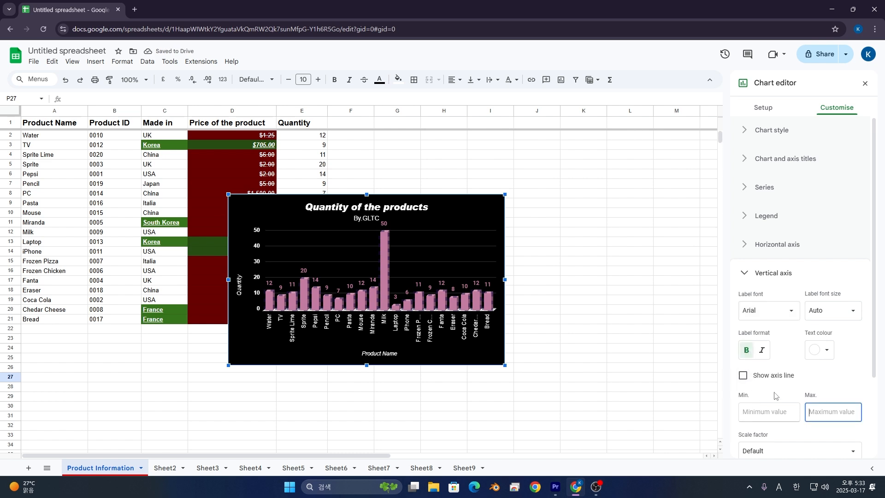
click(772, 409)
click(828, 418)
click(767, 412)
text(0)
click(845, 421)
text(10)
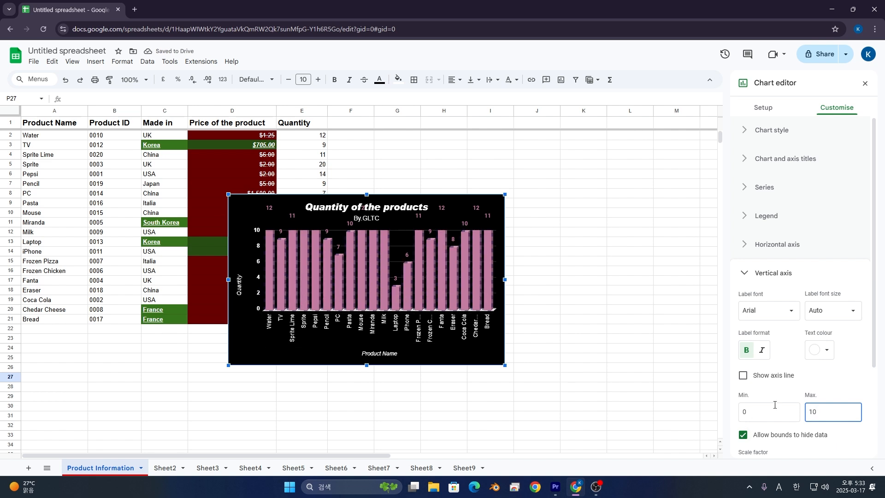
Try a maximum of 100 on the vertical axis, and set the maximum to 60
double_click(821, 410)
text(100)
click(828, 391)
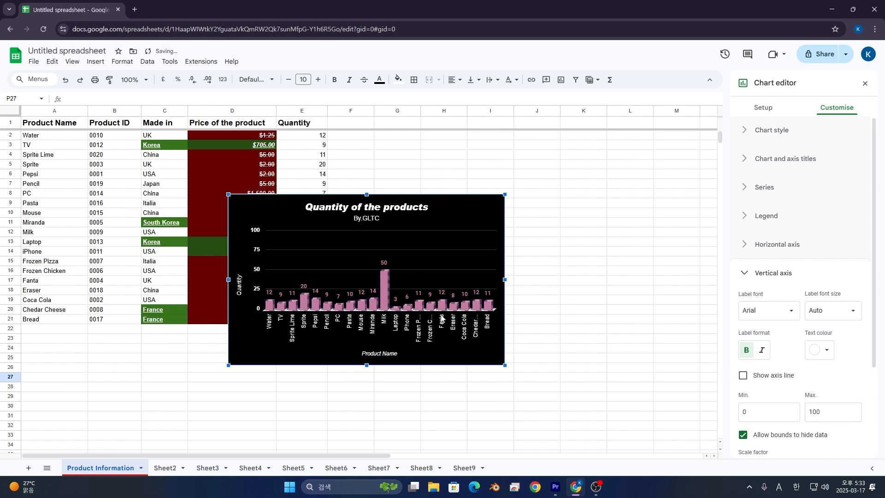
double_click(818, 412)
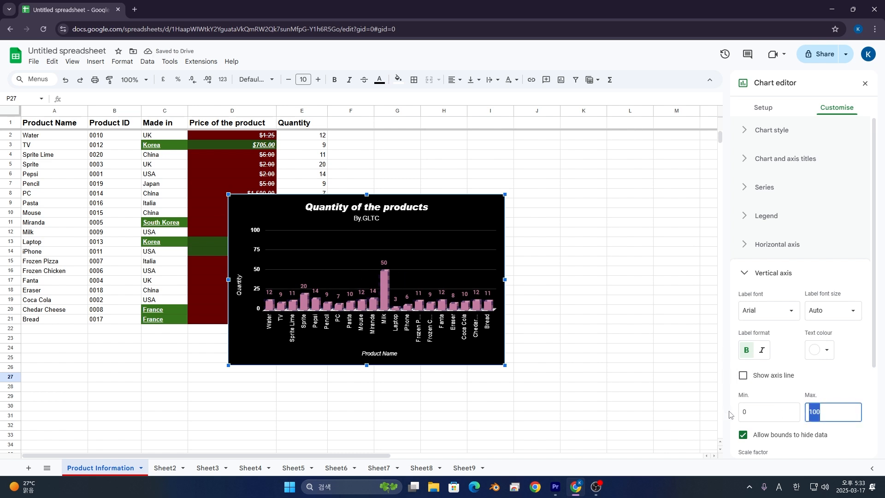
text(60)
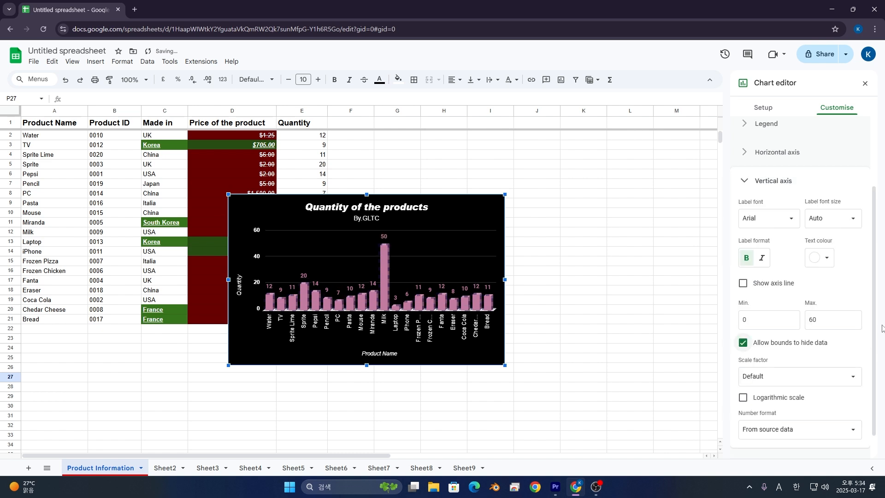
Try a scale factor of 1,000,000,000,000 on the vertical axis, and return it to Default
click(815, 384)
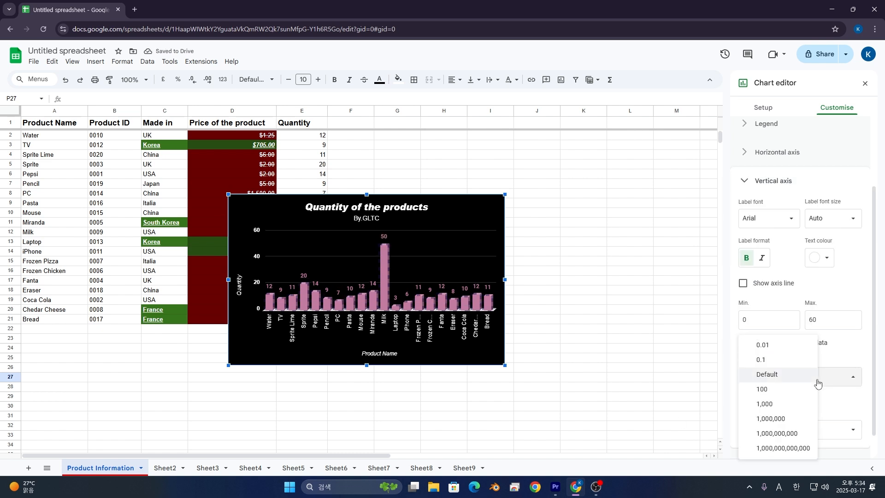
click(784, 449)
click(800, 371)
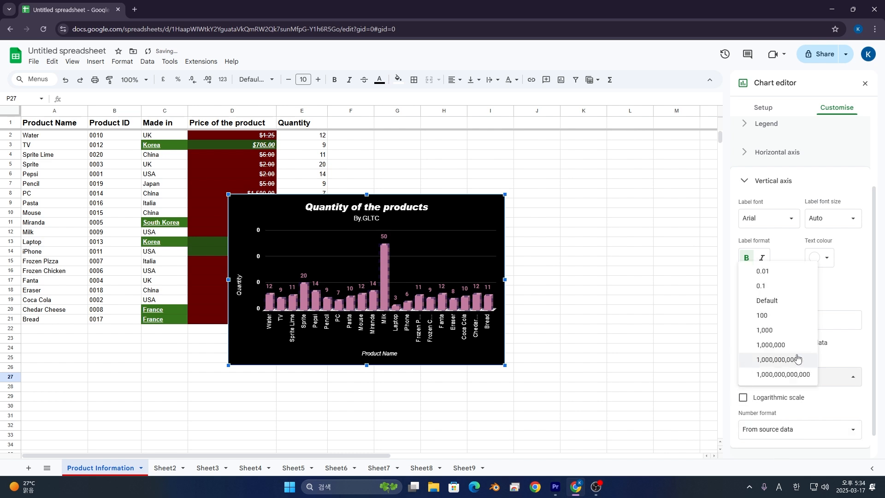
click(791, 302)
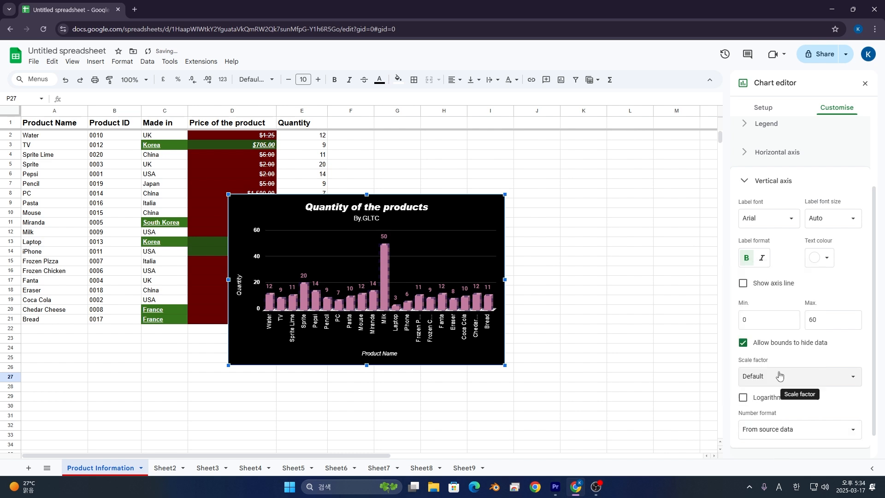
Try scale factors of 0.01 and 0.1 on the vertical axis, returning to Default after each
click(779, 376)
click(778, 344)
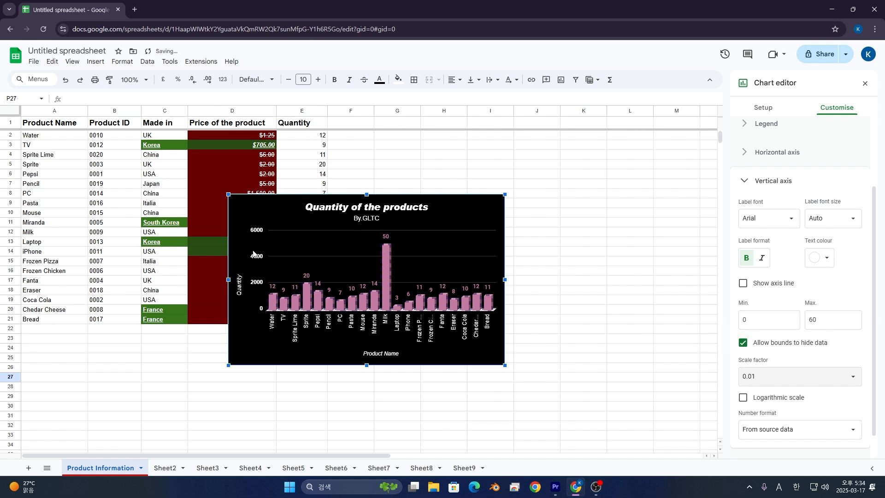
click(778, 386)
click(783, 399)
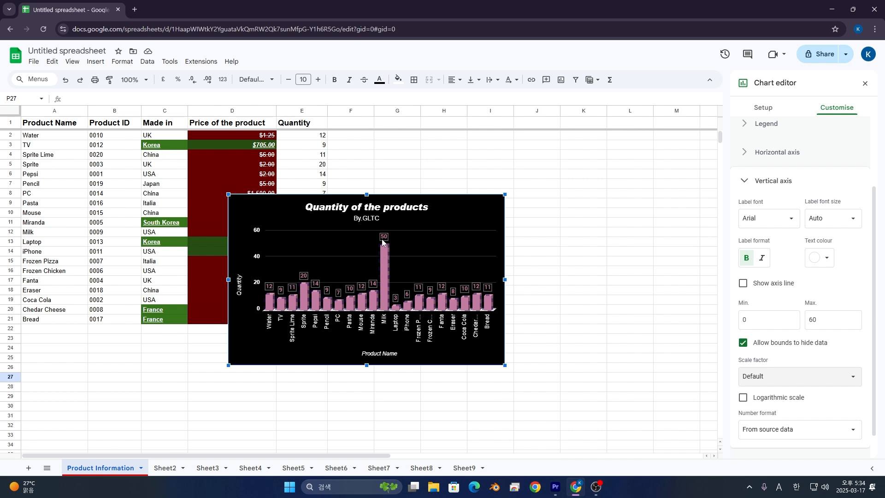
click(790, 376)
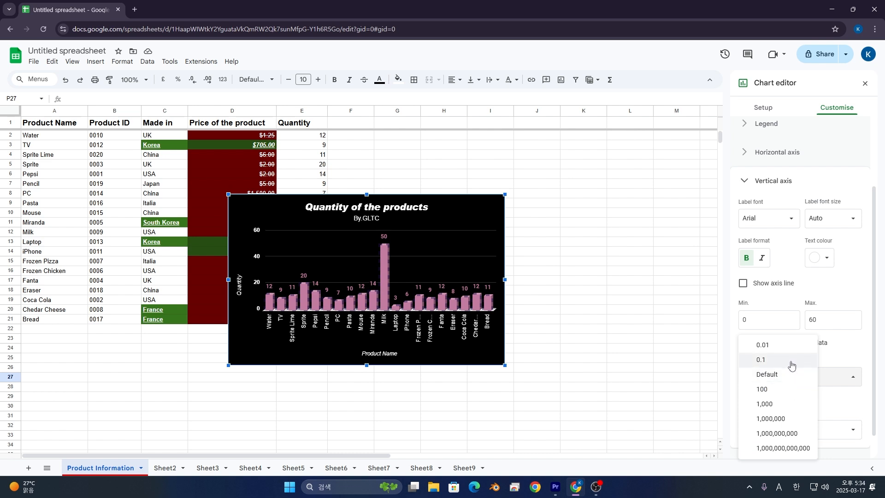
click(791, 365)
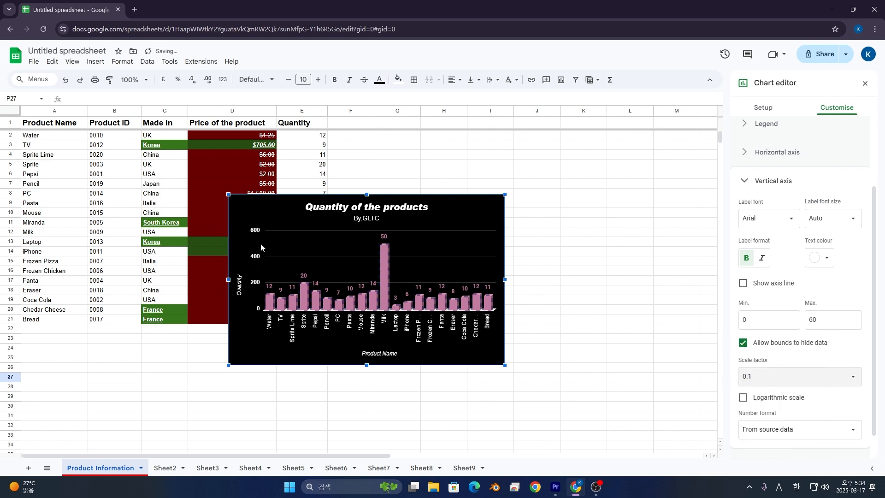
scroll(773, 281, down, 1)
click(791, 353)
click(788, 364)
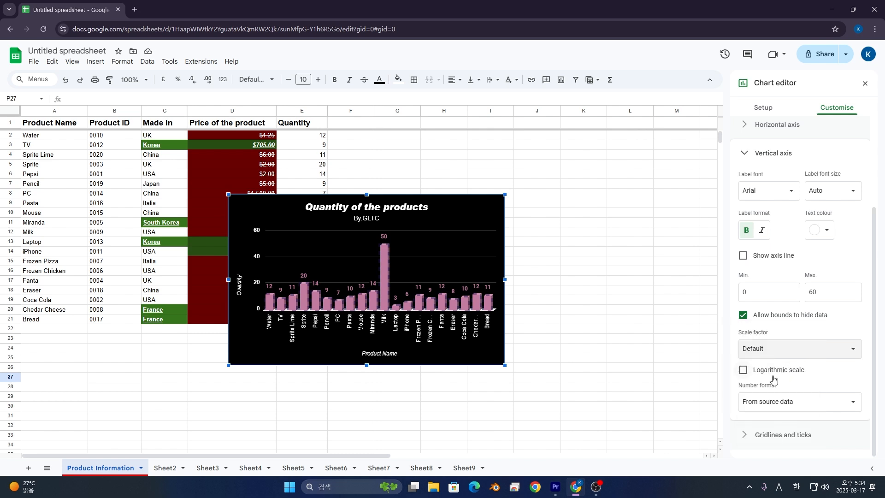
Try a logarithmic scale on the vertical axis, turn it off again, and look through the axis number formats
click(743, 369)
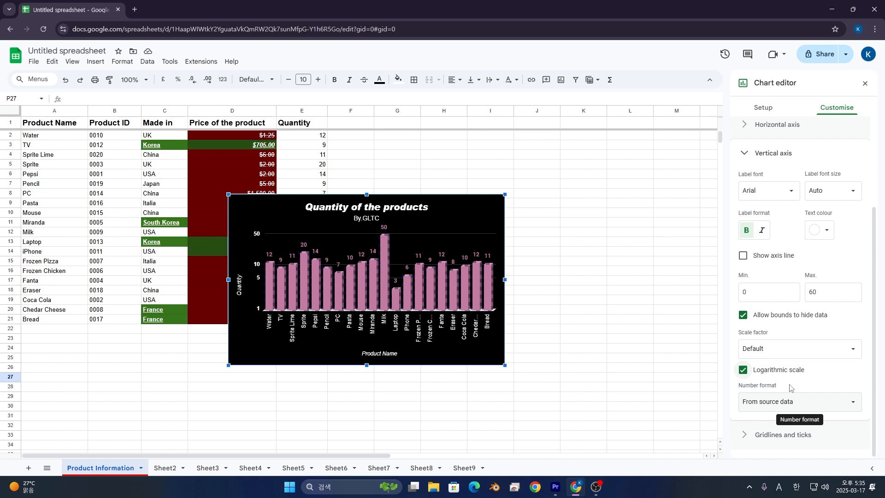
click(799, 371)
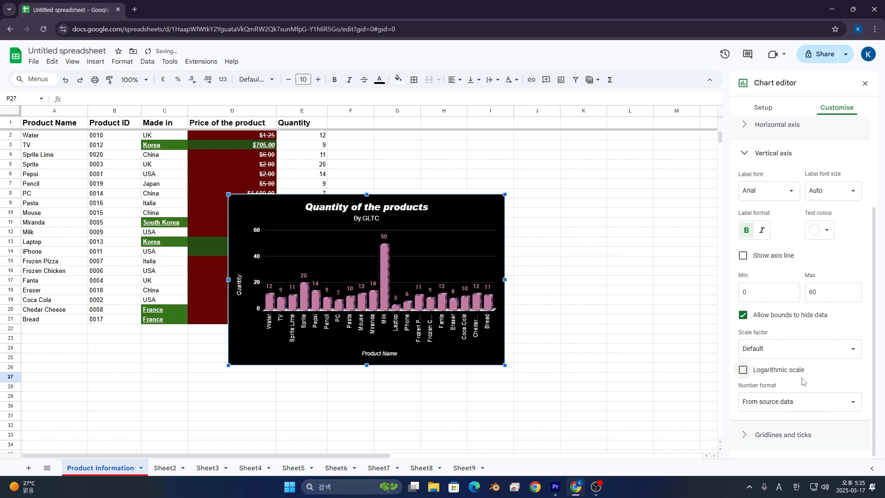
click(793, 402)
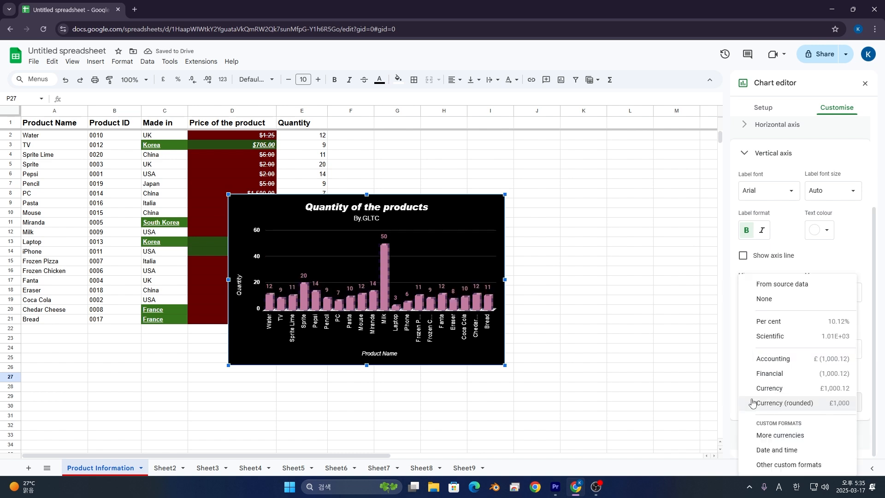
click(796, 291)
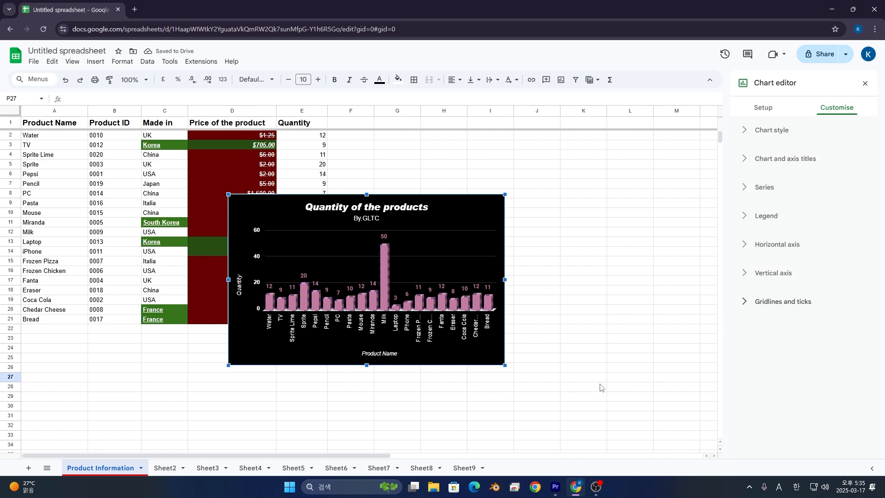
Close the chart editor and move the quantity chart away from the product data, to start at column L, row 2
click(866, 84)
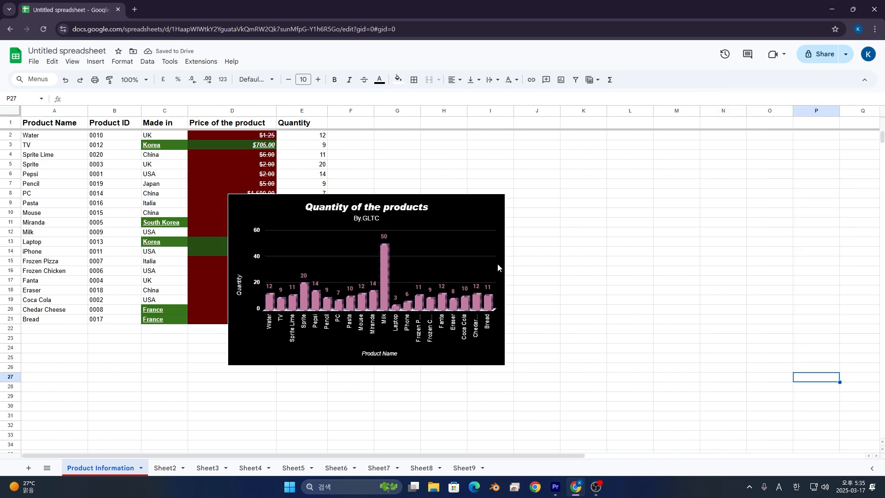
drag(452, 211, 837, 150)
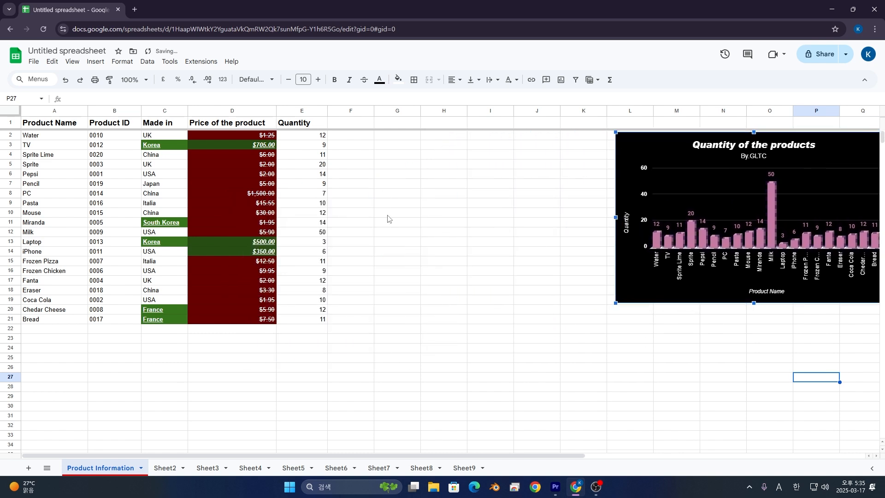
click(398, 164)
Insert a chart of the product prices in D2:D21 and set its type to line chart
drag(240, 134, 238, 326)
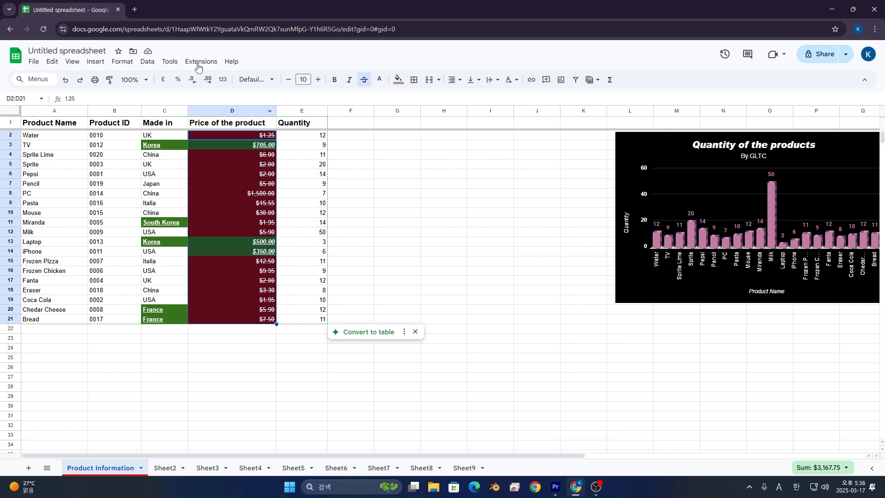
click(95, 62)
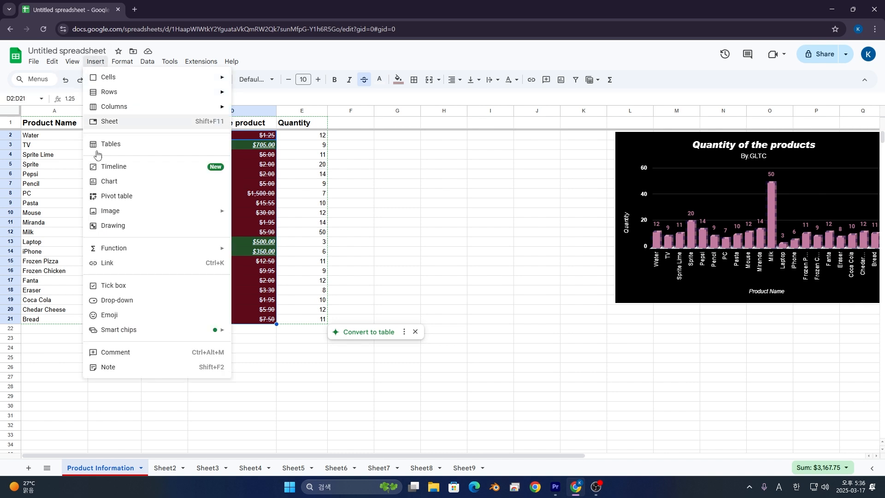
click(152, 183)
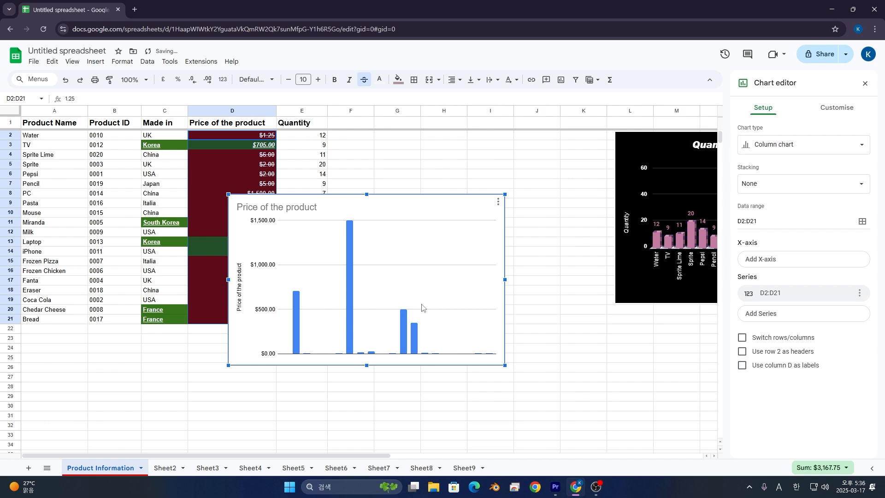
click(785, 145)
scroll(758, 239, down, 3)
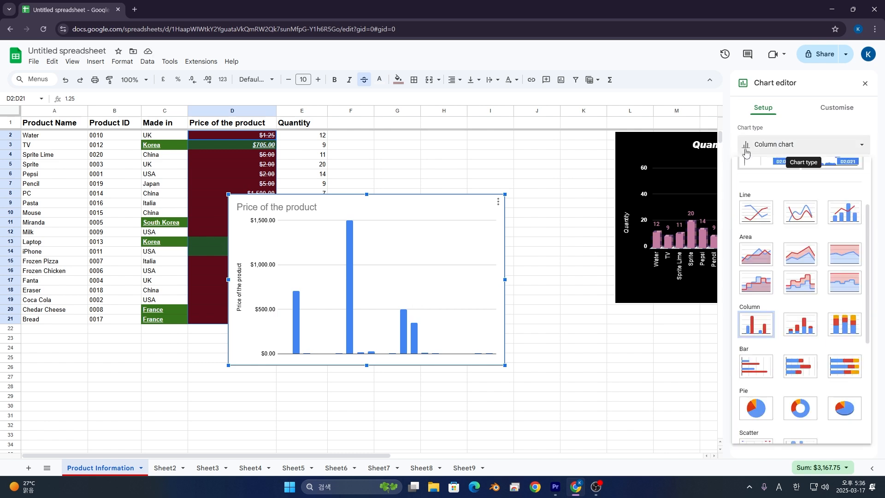
click(756, 217)
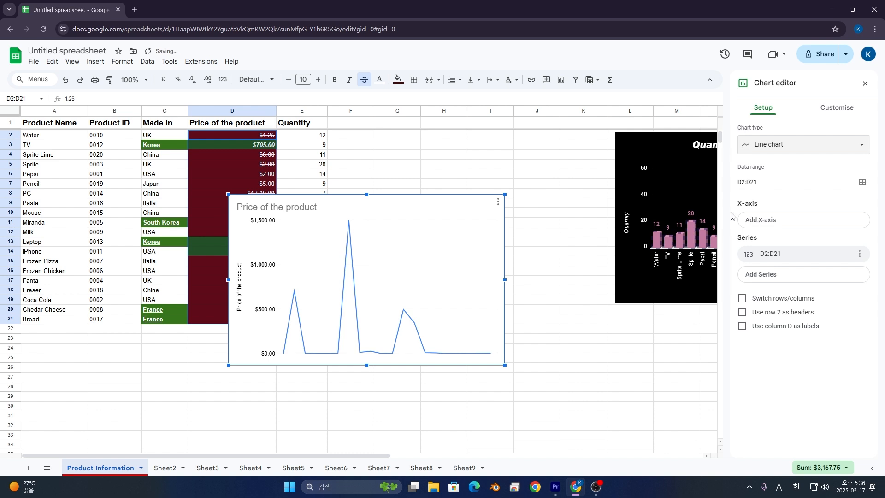
Add the product names in A2:A21 to the price chart's data range and use them as its X-axis
click(862, 182)
click(409, 221)
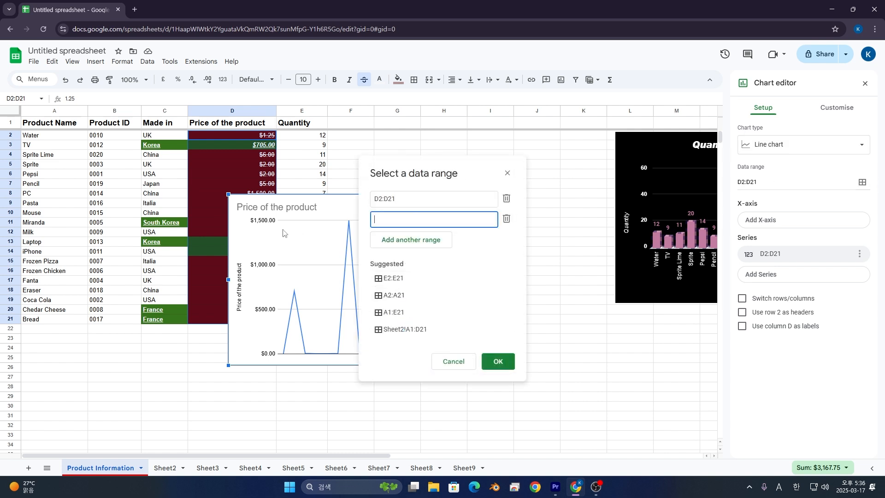
drag(58, 140, 51, 319)
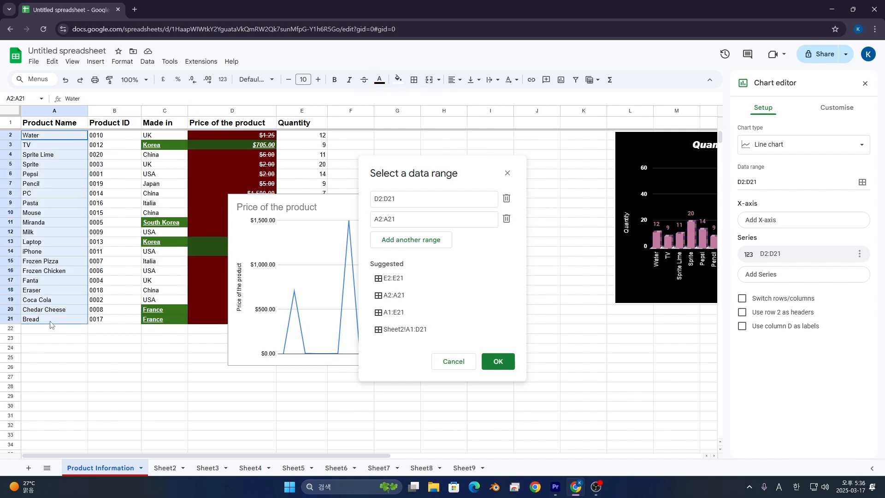
click(500, 364)
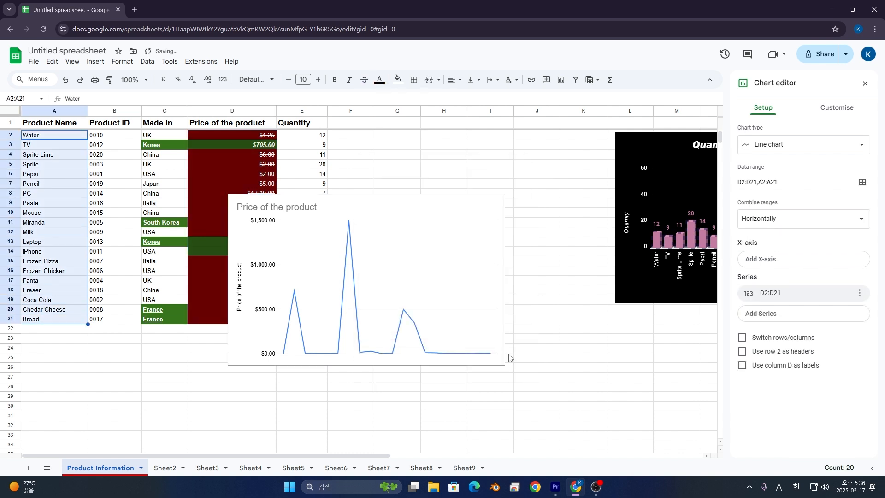
click(810, 260)
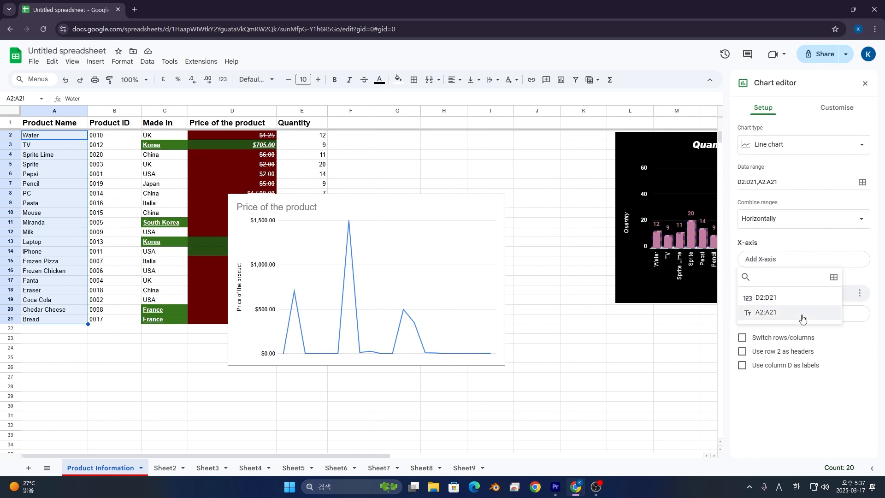
click(802, 315)
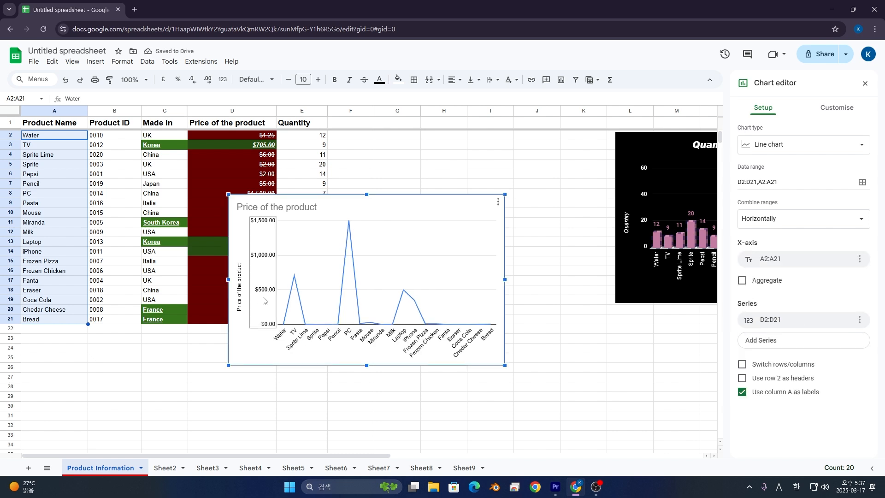
Change the price chart's type from line chart to pie chart
click(358, 299)
click(387, 273)
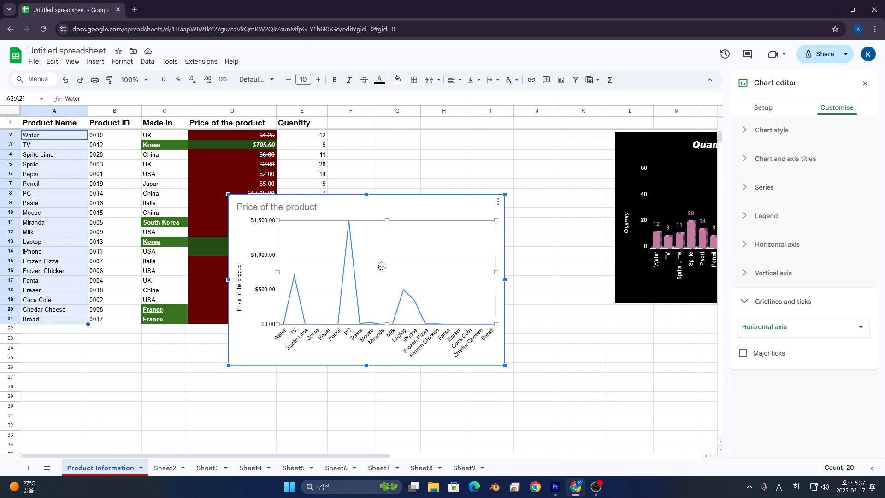
click(239, 349)
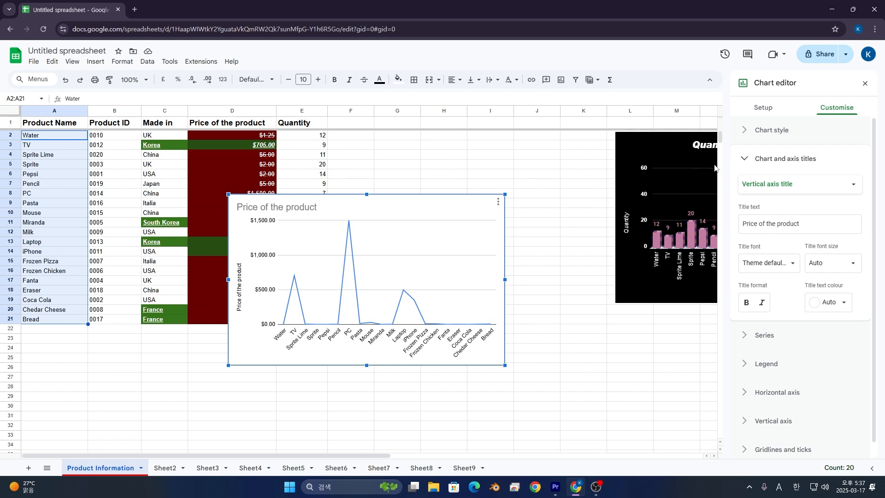
click(766, 107)
click(784, 138)
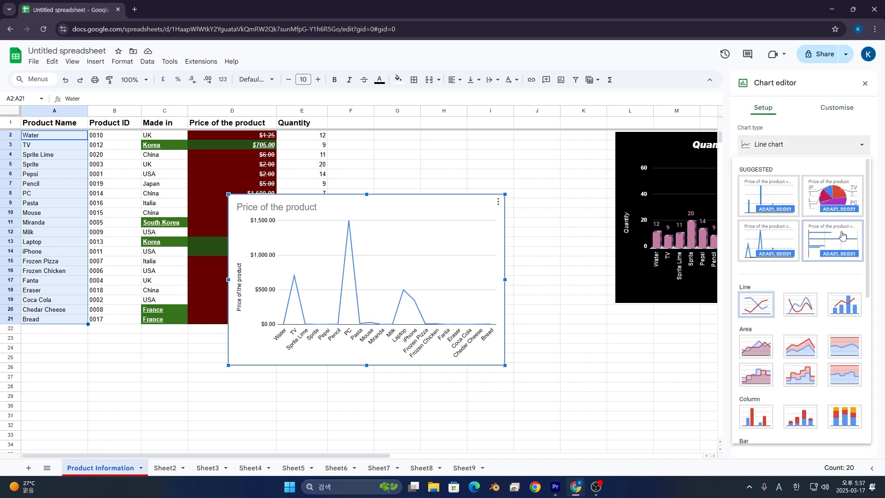
click(830, 202)
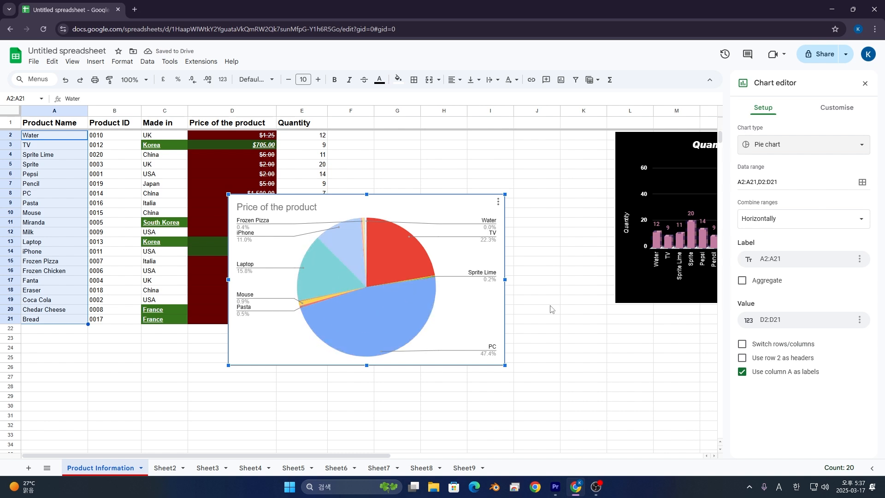
Set the pie chart's background colour to light grey and its border colour to white
click(838, 108)
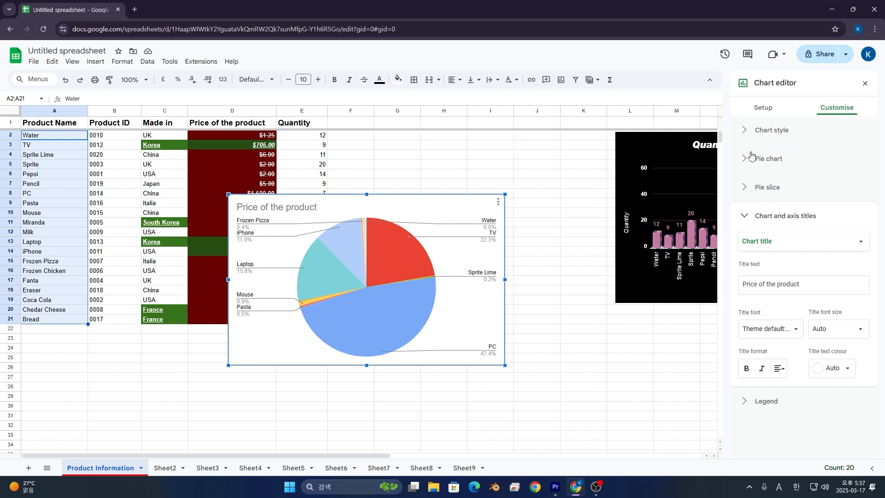
click(776, 132)
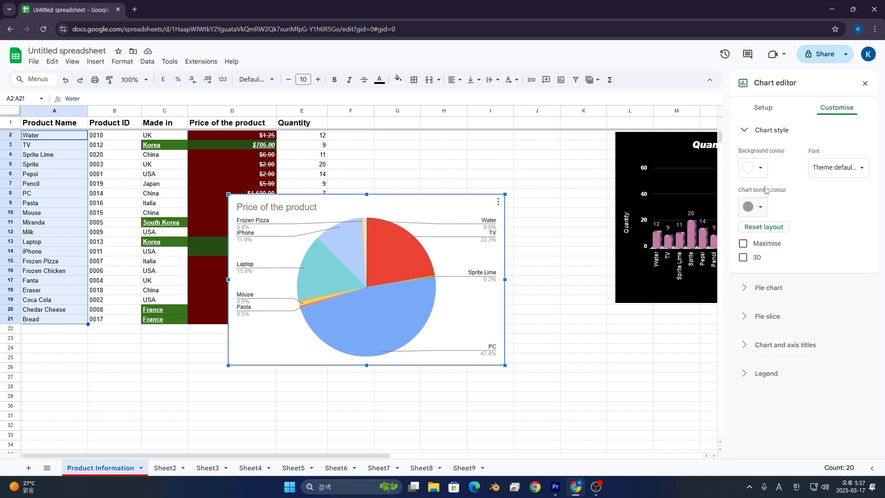
click(759, 167)
click(830, 203)
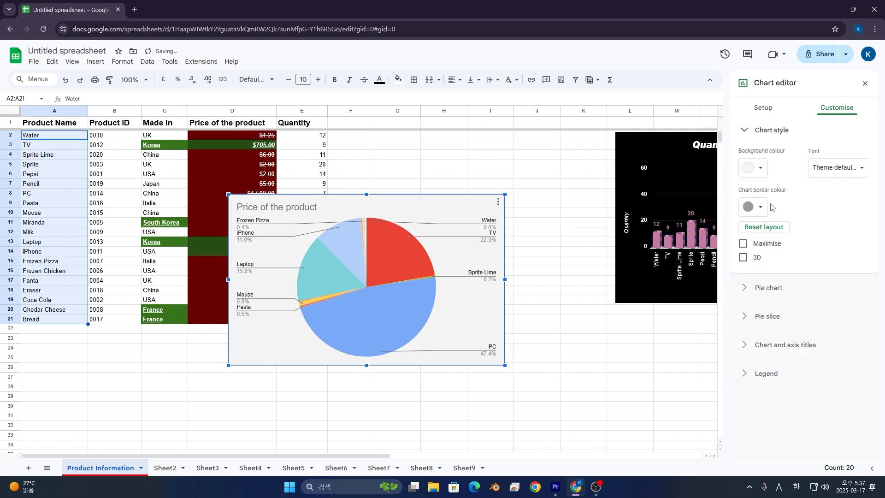
click(759, 206)
click(841, 245)
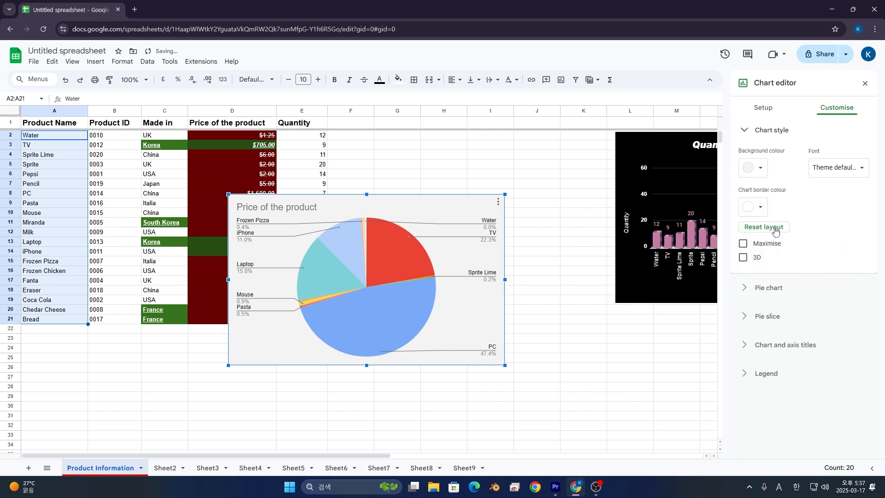
Make the pie chart 3D and set its doughnut hole to 25%
click(754, 263)
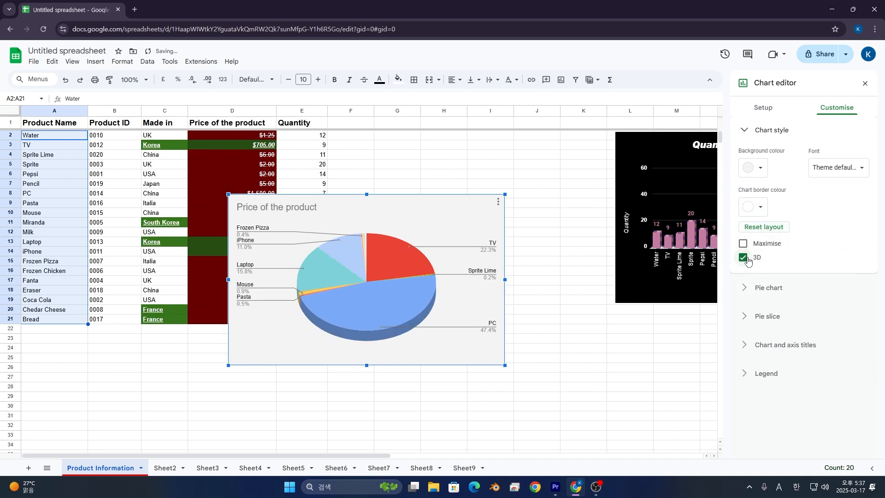
click(766, 294)
click(761, 196)
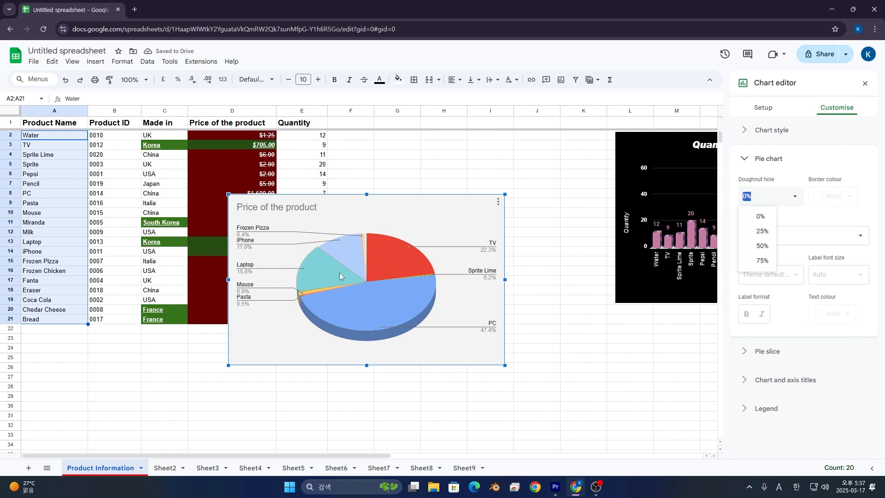
click(761, 231)
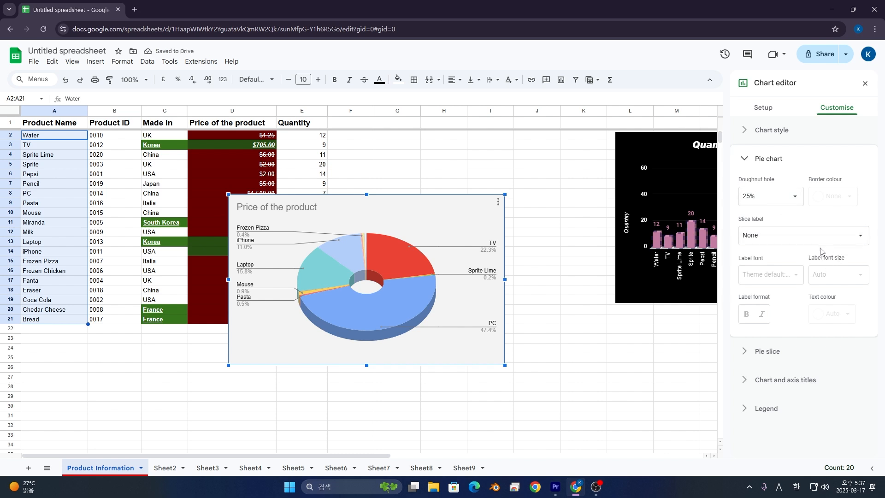
Try Label, None, Value and Percentage in turn as the pie chart's slice label
click(825, 236)
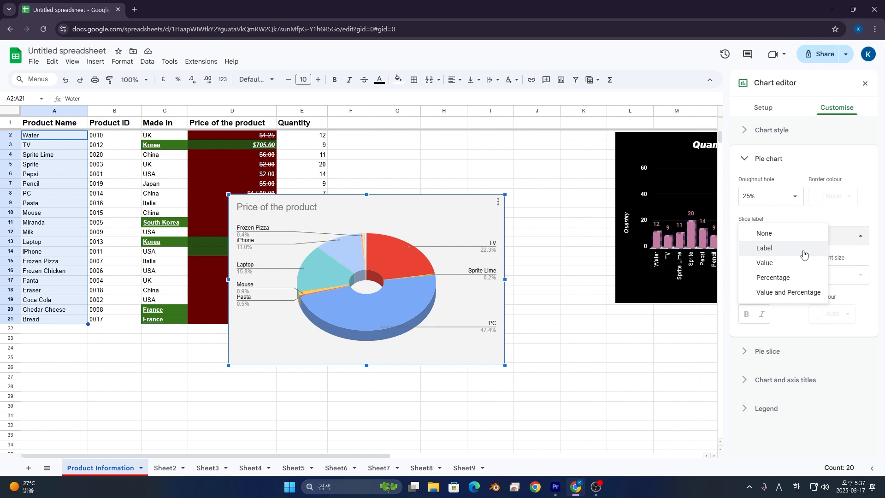
click(778, 249)
click(807, 240)
click(802, 220)
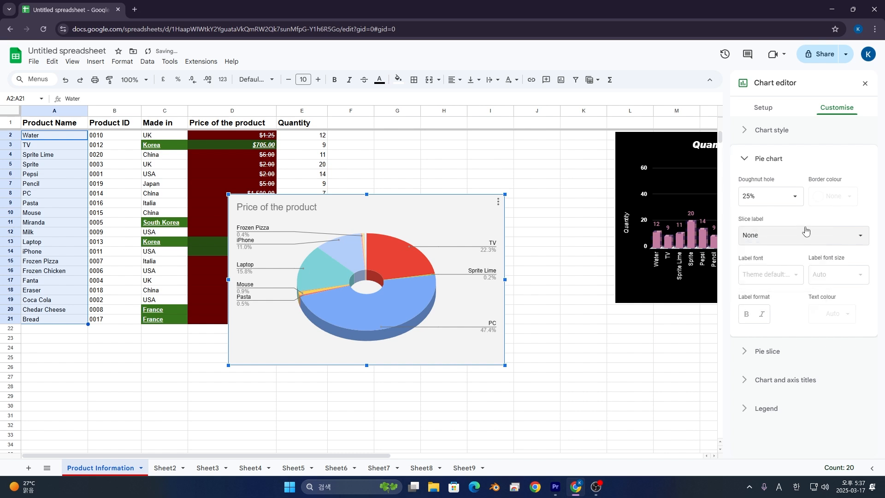
click(831, 243)
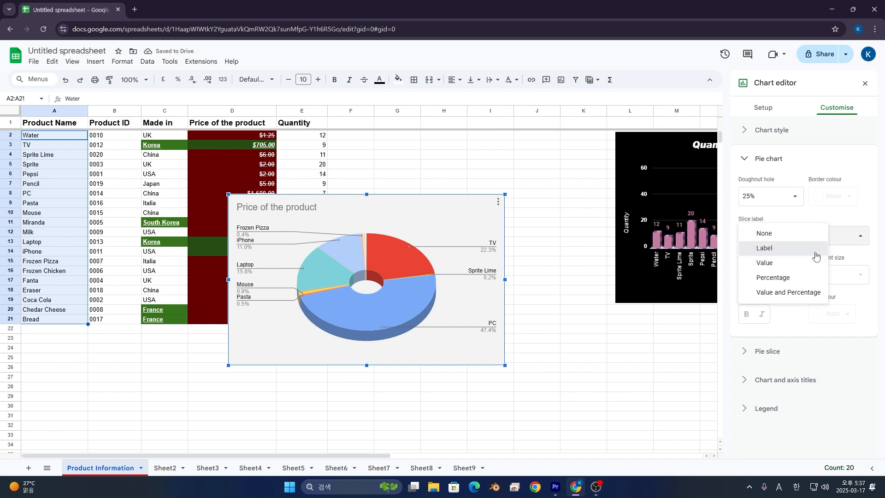
click(815, 256)
click(795, 242)
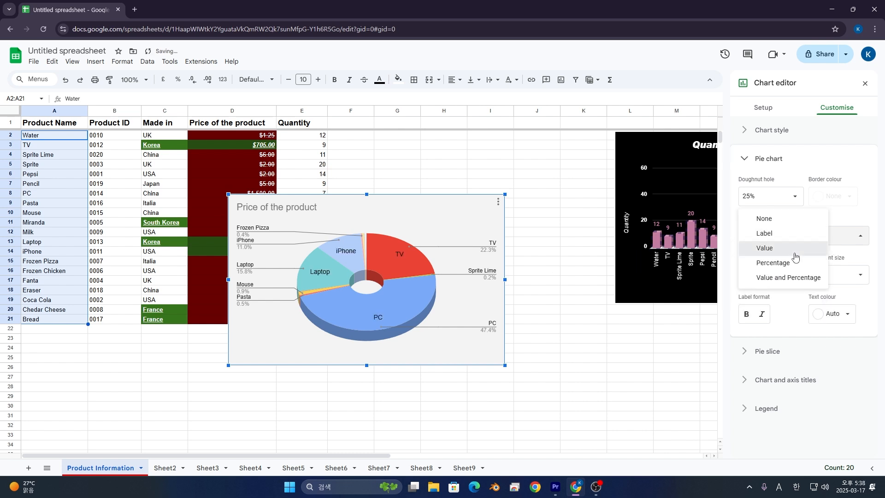
click(795, 256)
click(828, 240)
click(816, 249)
Set the pie chart's slice labels to Value and Percentage, shown in the Serif font
click(833, 242)
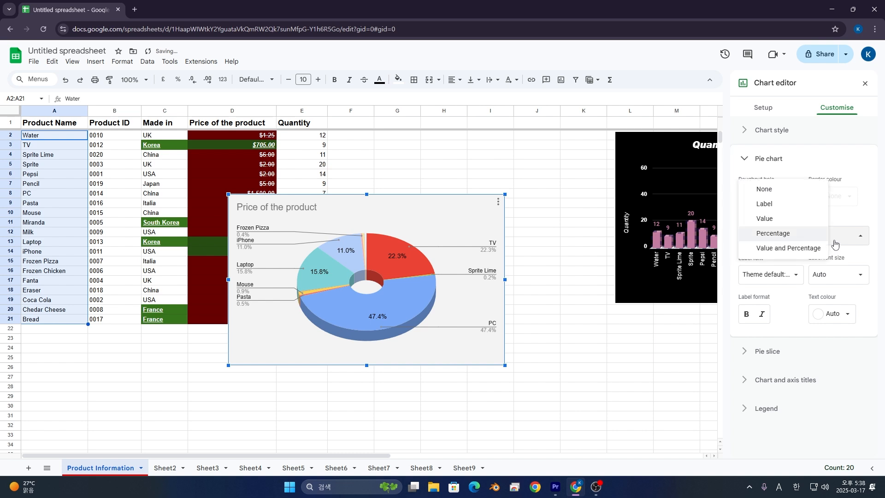
click(808, 252)
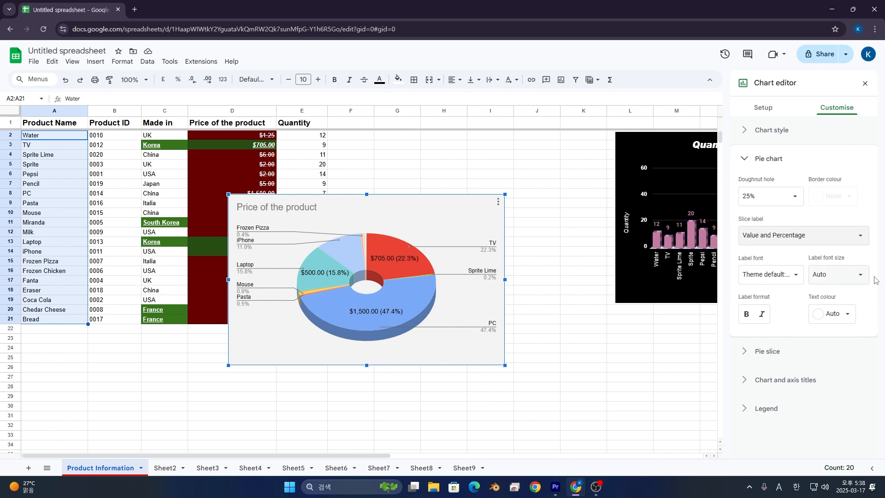
click(785, 276)
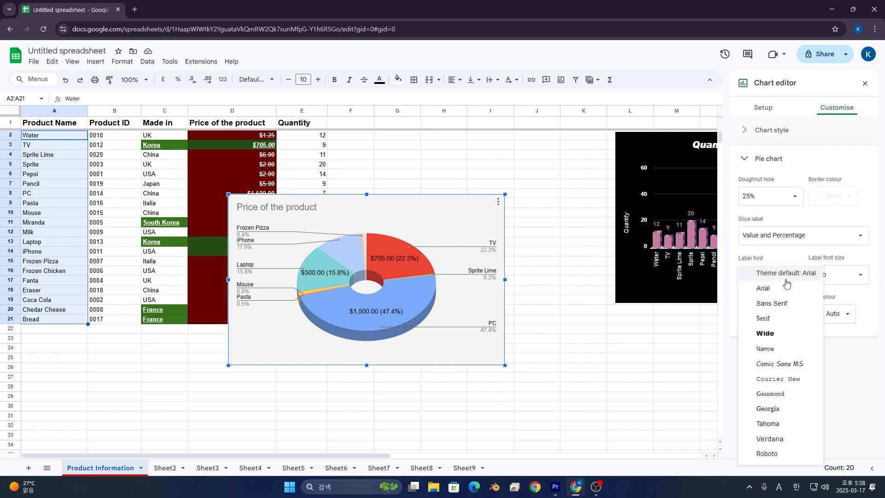
click(791, 322)
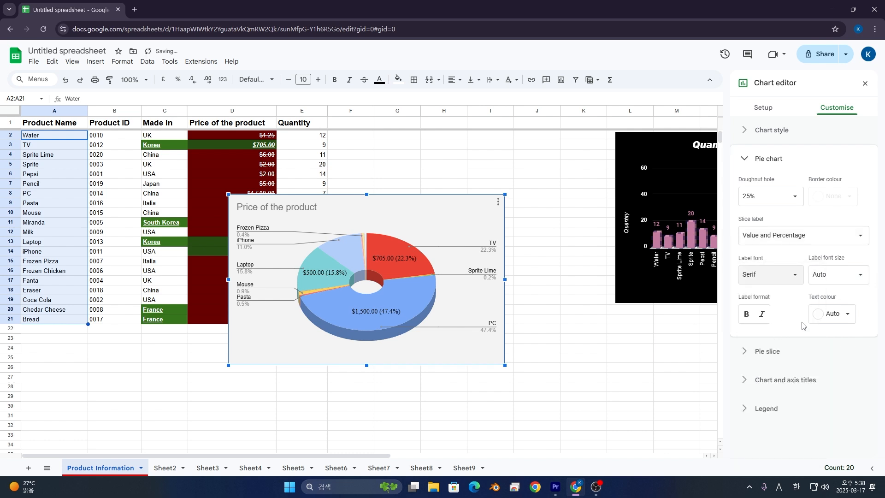
Colour the Water slice of the pie chart black
click(779, 352)
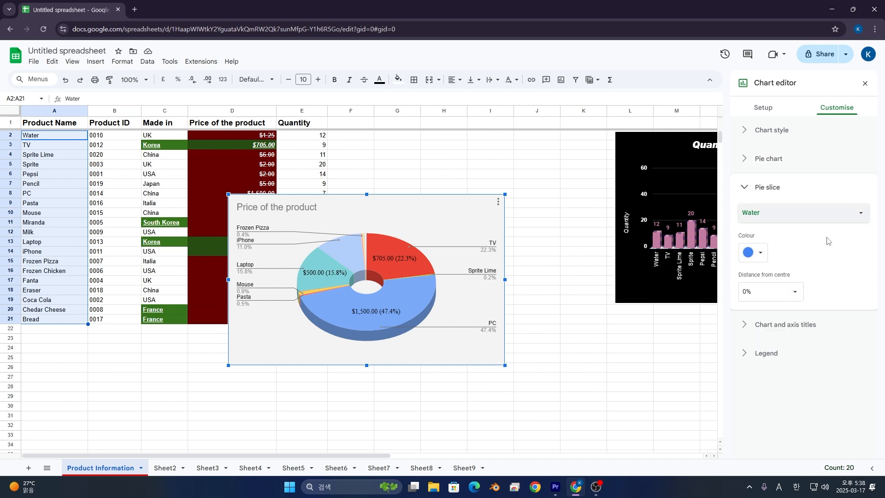
click(816, 213)
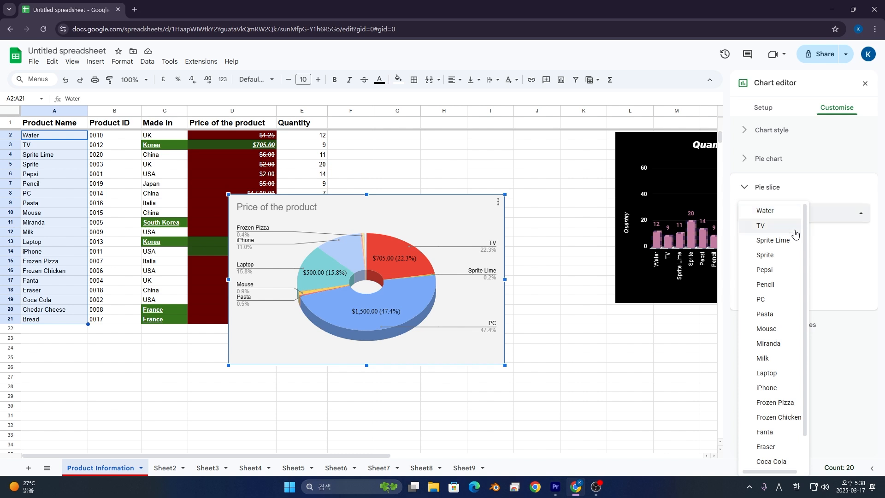
click(765, 211)
click(759, 253)
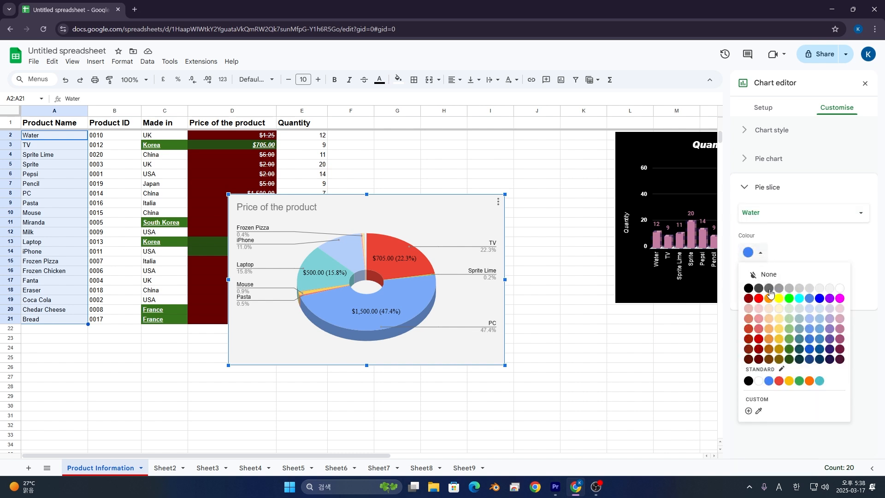
click(747, 289)
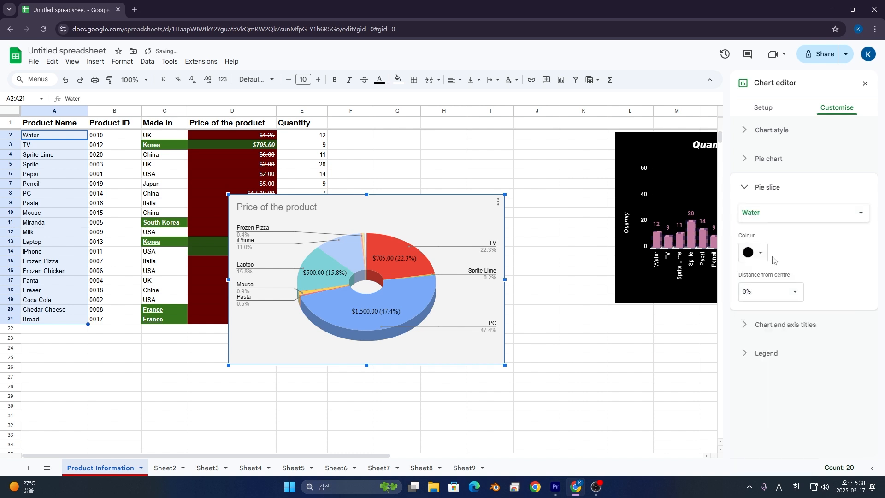
Colour the PC slice of the pie chart the darkest shade of cyan
click(801, 216)
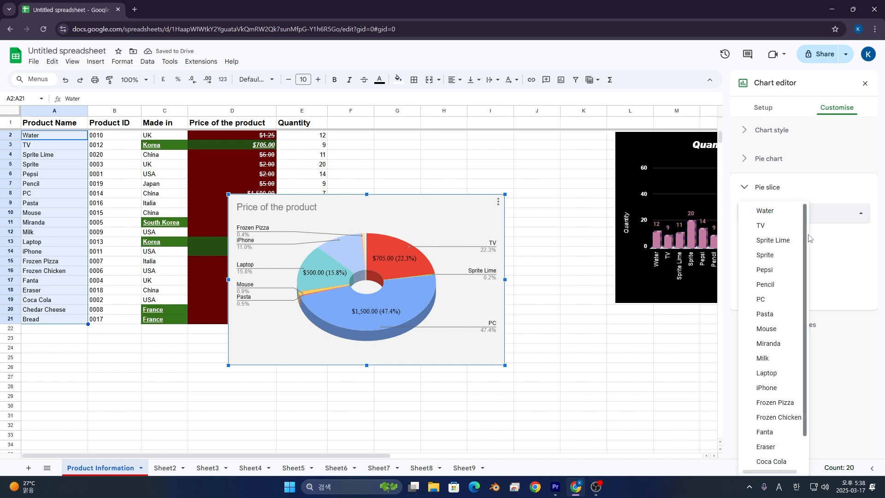
click(779, 300)
click(754, 253)
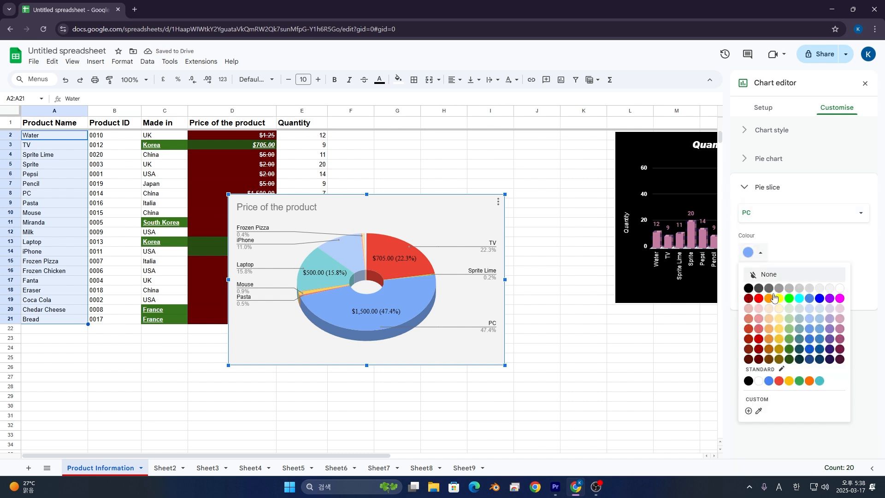
click(799, 359)
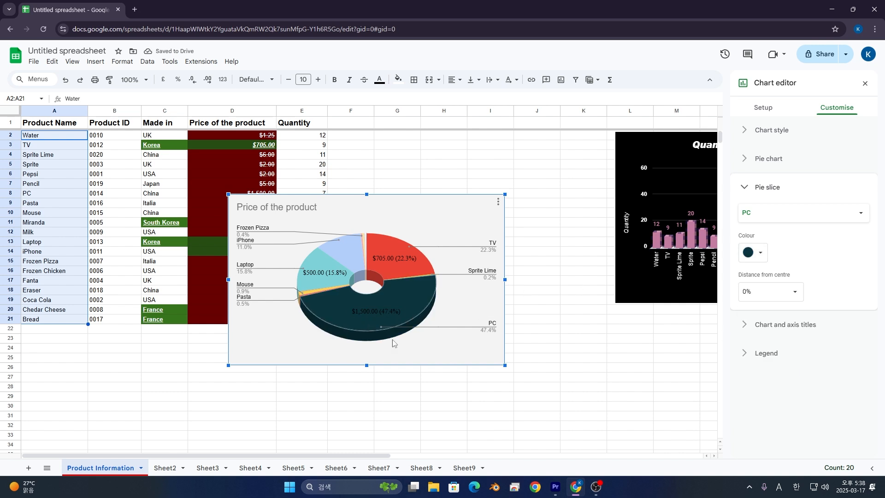
Move the pie chart between the product data and the quantity chart, and change the PC price in D8 to 150
drag(366, 219, 477, 158)
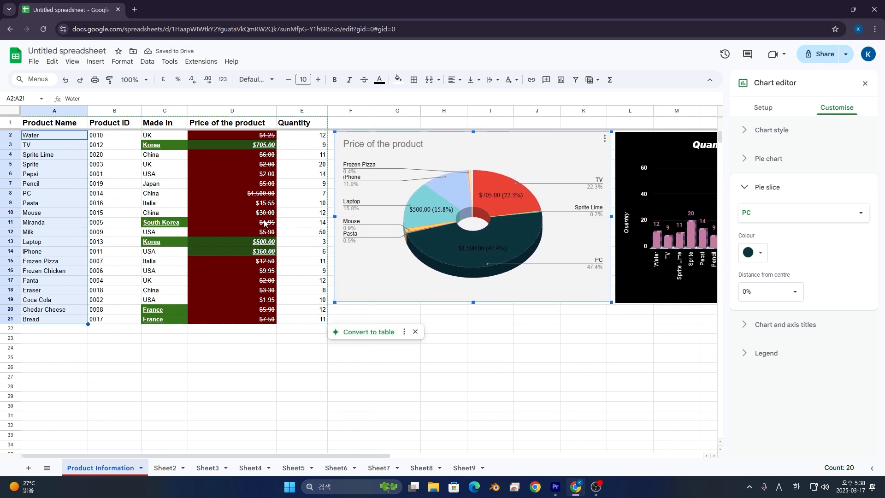
click(274, 196)
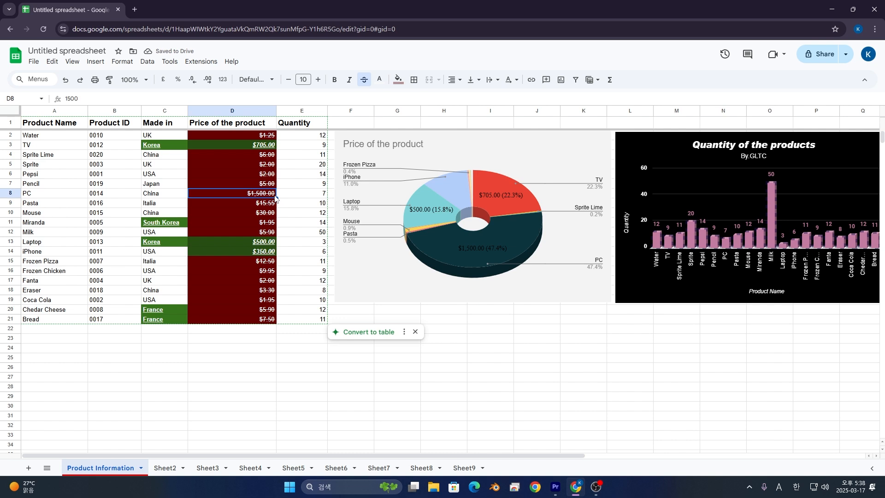
text(150)
key(Return)
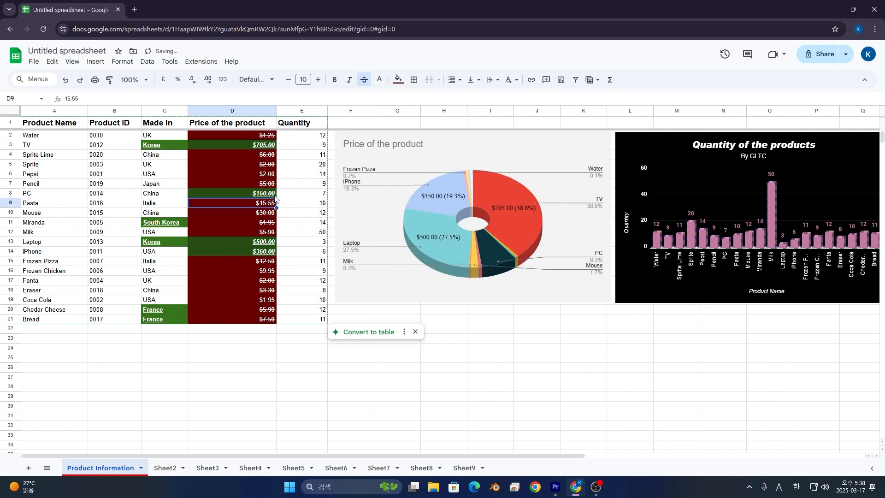
Change the Laptop price in D13 to 50 and the iPhone price in D14 to 35
click(264, 244)
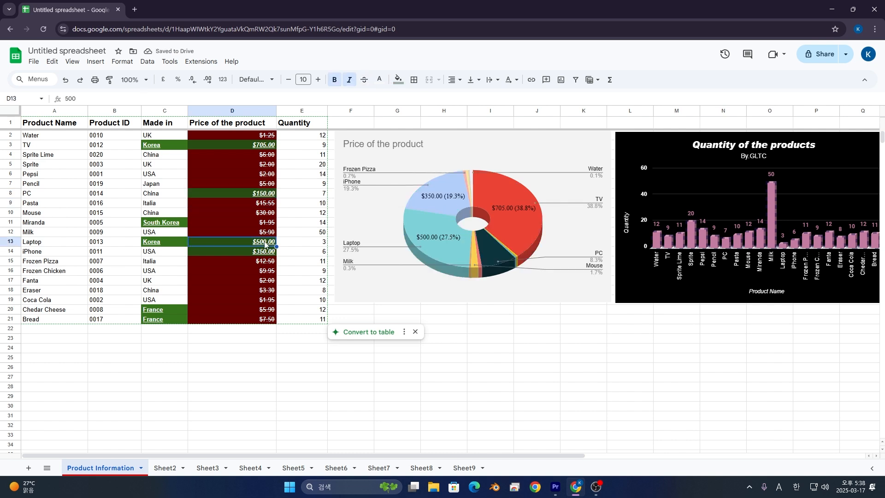
text(50)
key(Return)
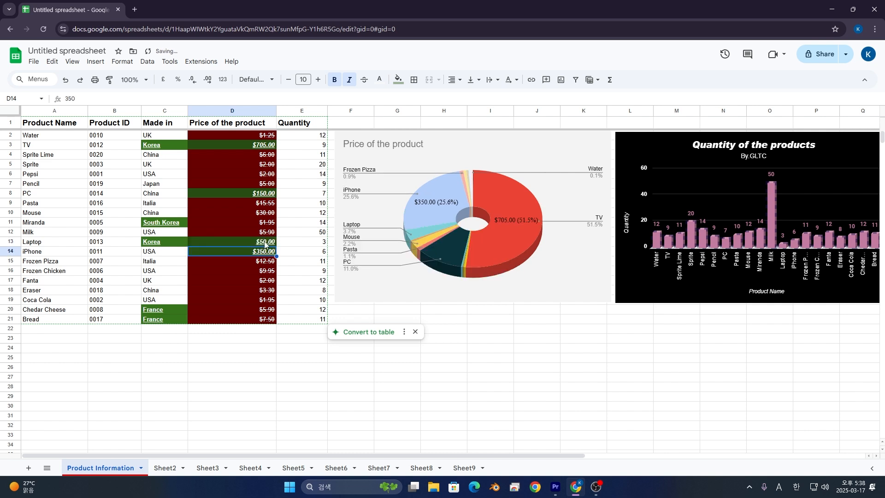
text(35)
key(Return)
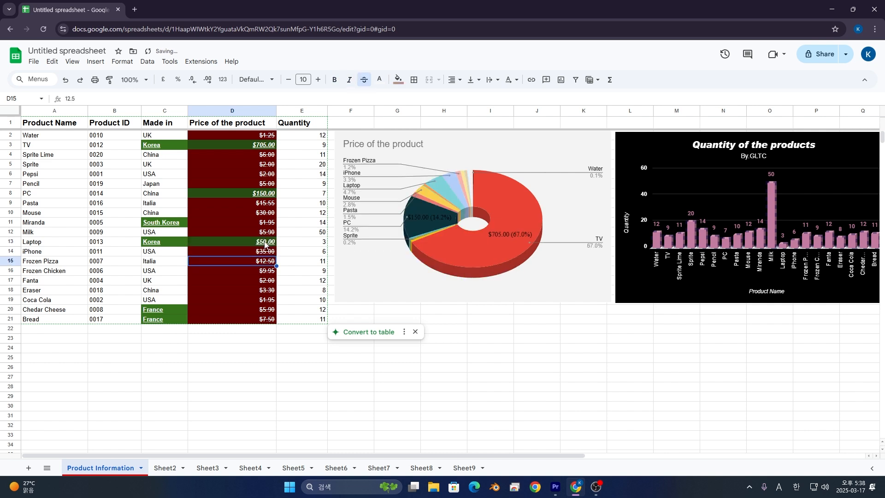
Change the TV price in D3 to 70.5 and the PC price in D8 to 100
click(259, 145)
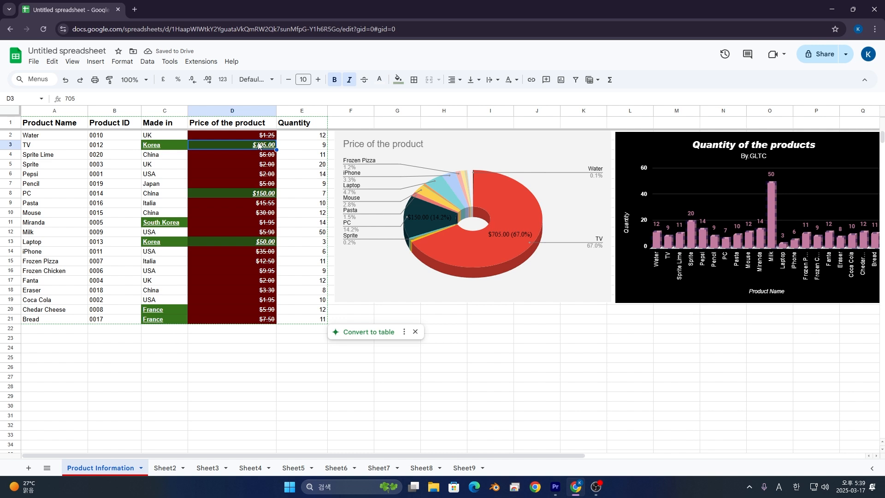
text(70.5)
key(Return)
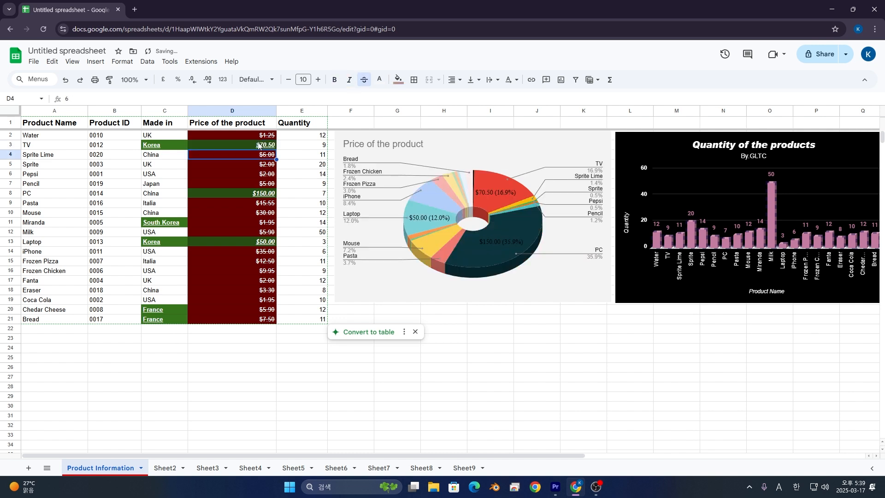
click(269, 196)
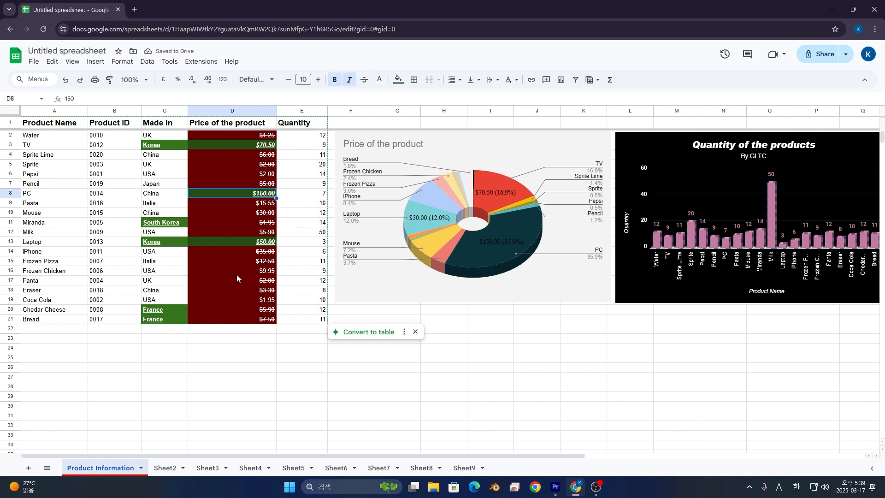
text(100)
key(Return)
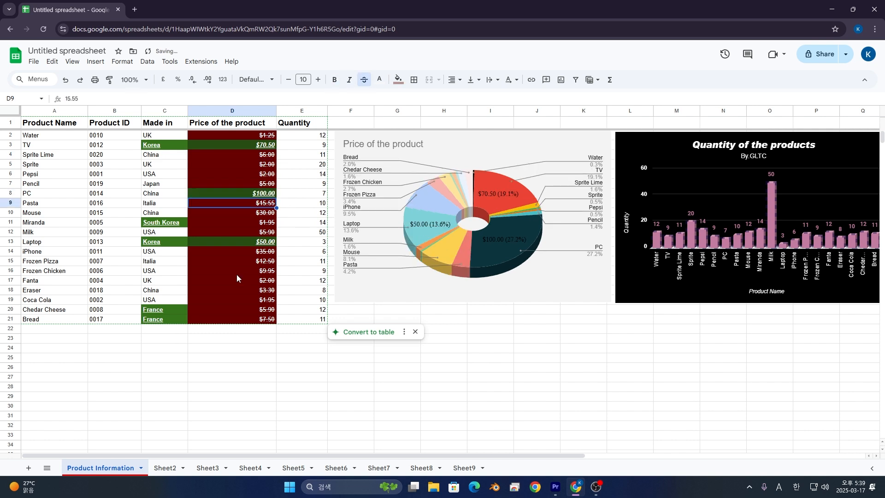
Review the price pie chart's pie, slice and data range settings in the chart editor without changing them
click(513, 275)
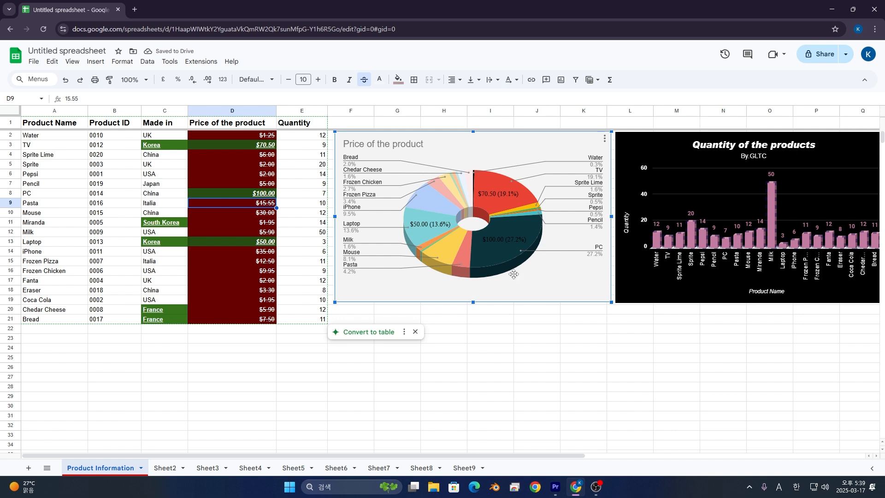
double_click(513, 275)
click(866, 89)
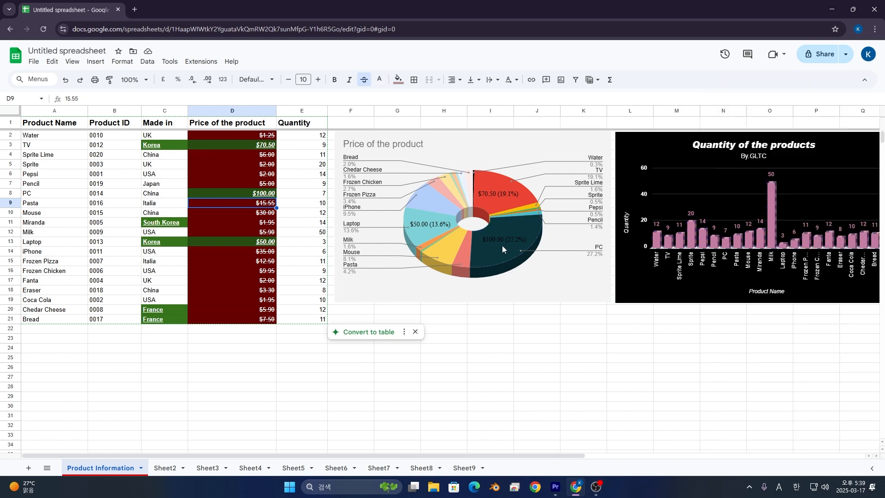
click(496, 259)
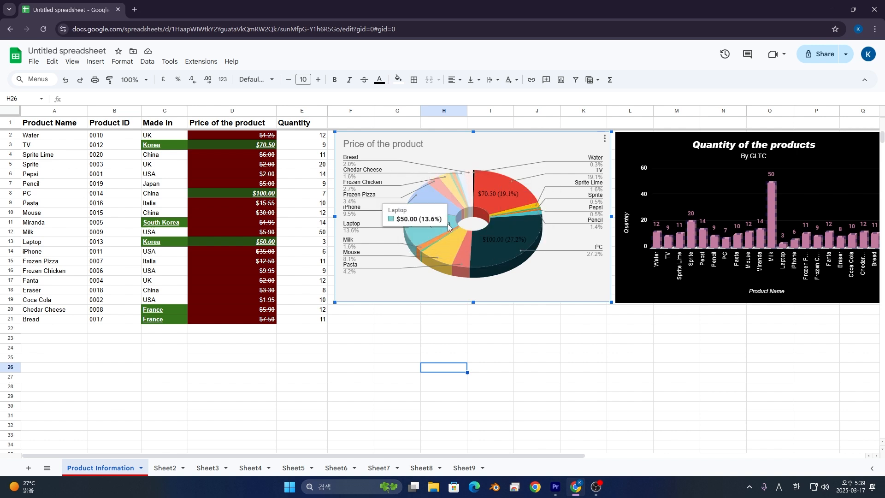
double_click(521, 286)
click(812, 109)
click(765, 216)
click(762, 193)
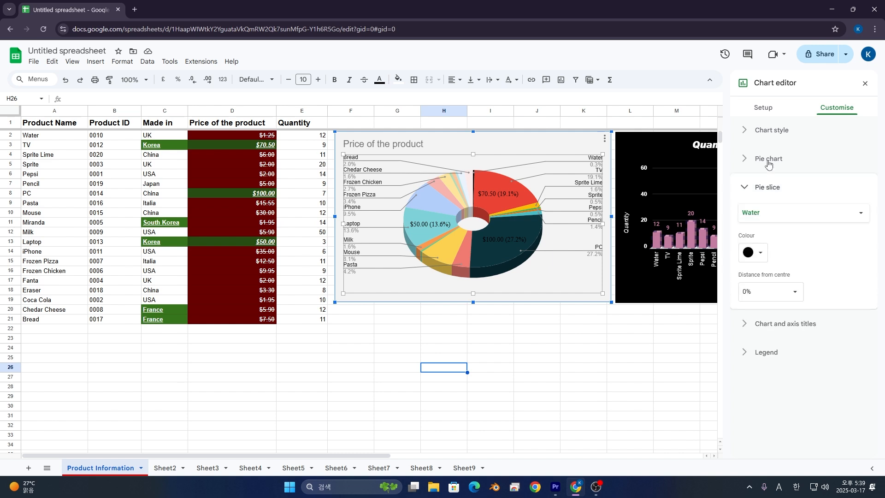
click(780, 159)
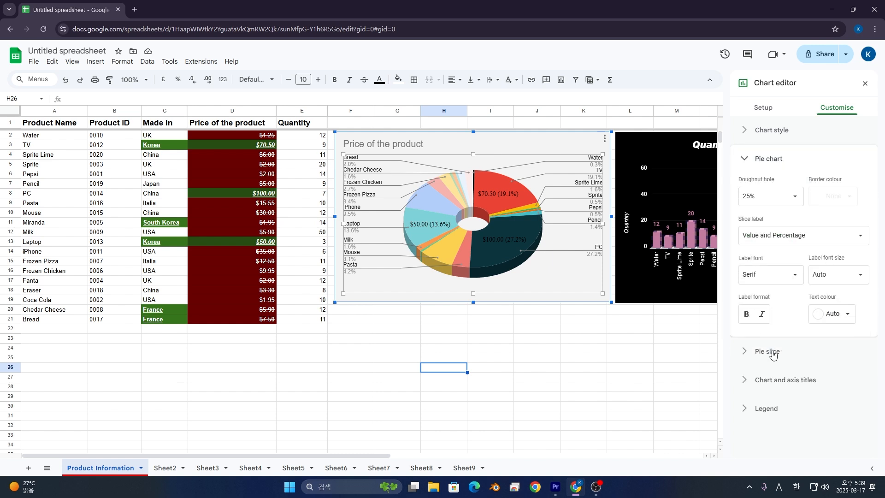
click(778, 360)
click(763, 107)
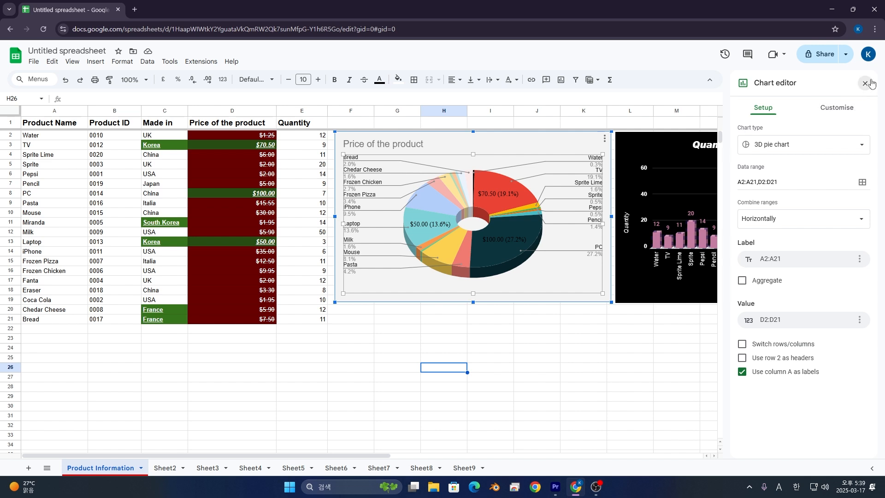
click(865, 83)
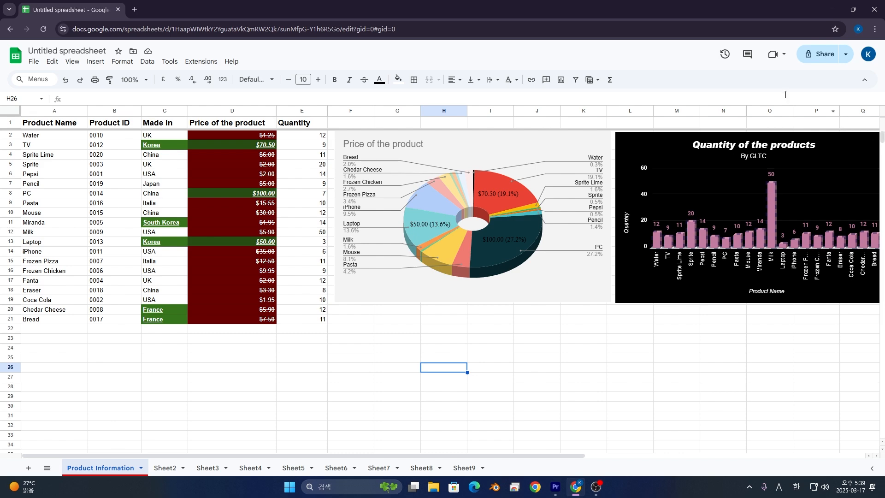
Start sharing the spreadsheet, naming it GLTC CHART, and add the first suggested contact as a recipient
click(819, 58)
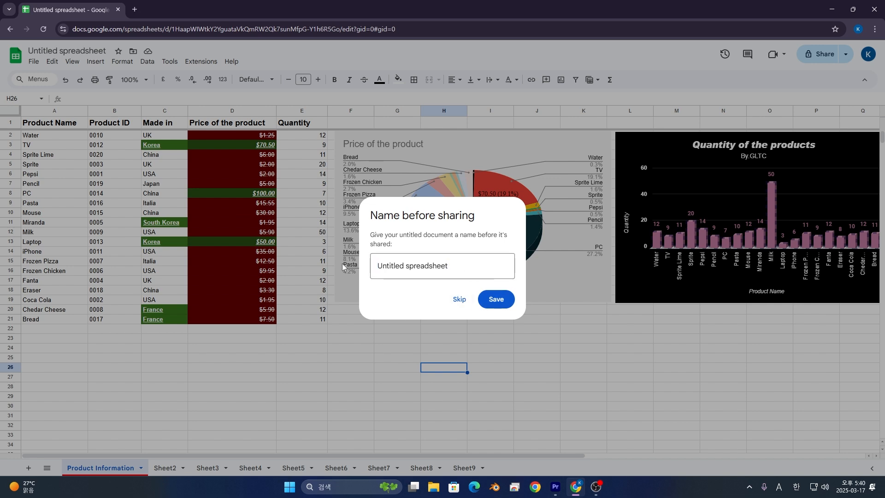
key(ctrl+a)
text(GLTC CHART)
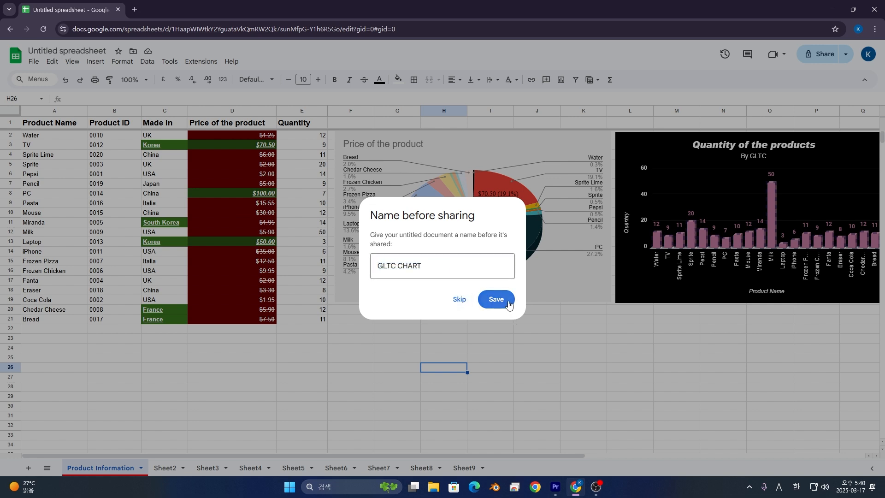
click(495, 300)
click(389, 206)
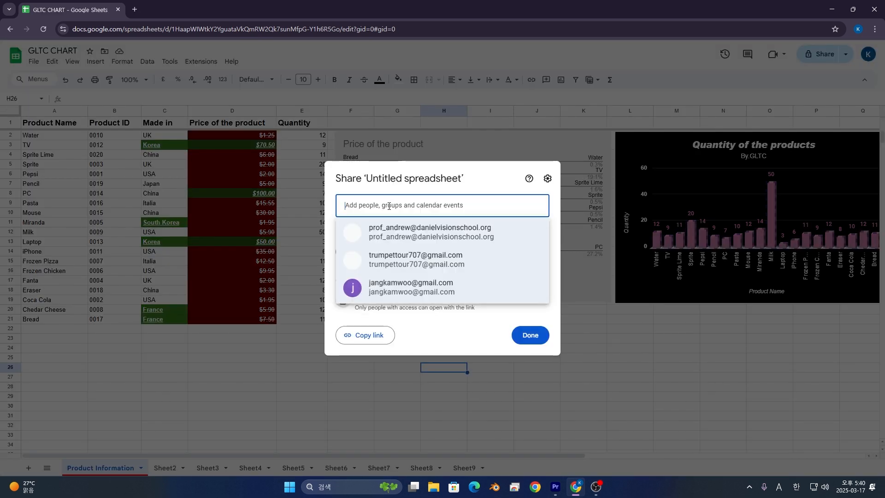
click(402, 232)
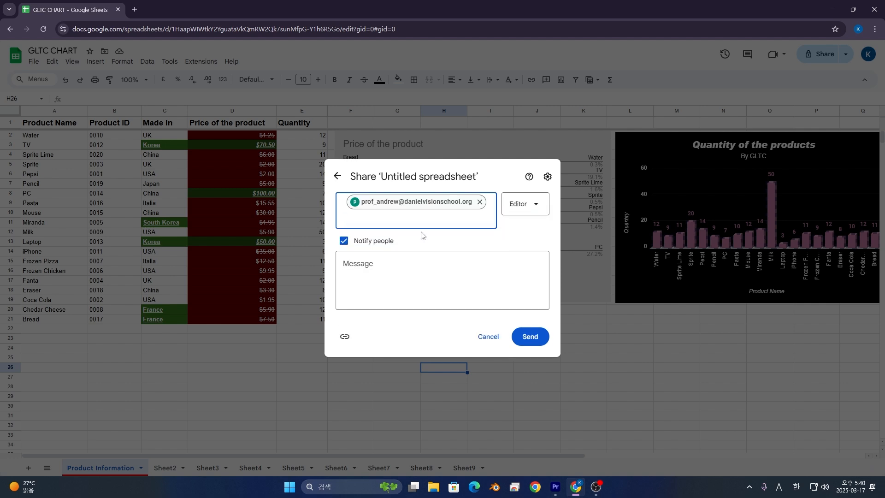
click(519, 206)
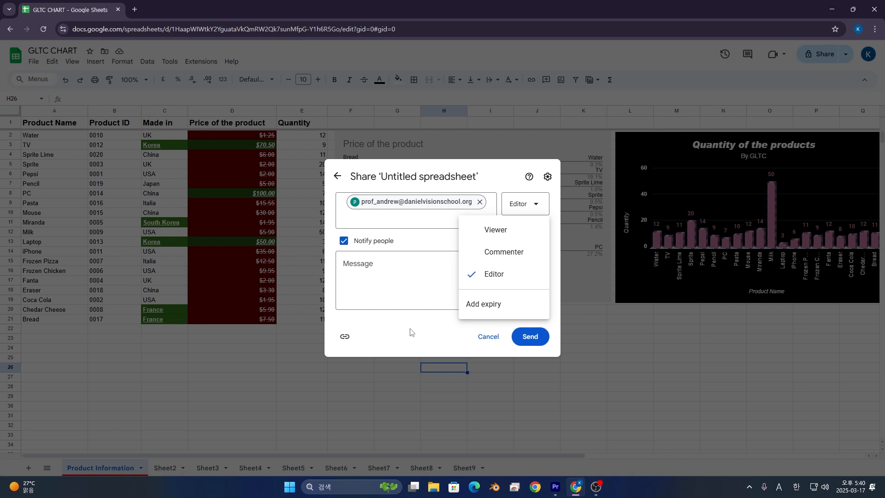
click(483, 304)
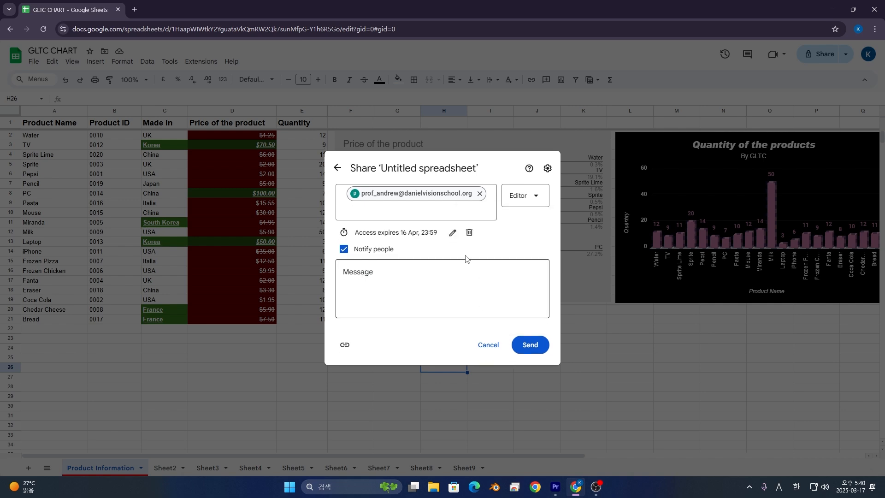
click(476, 243)
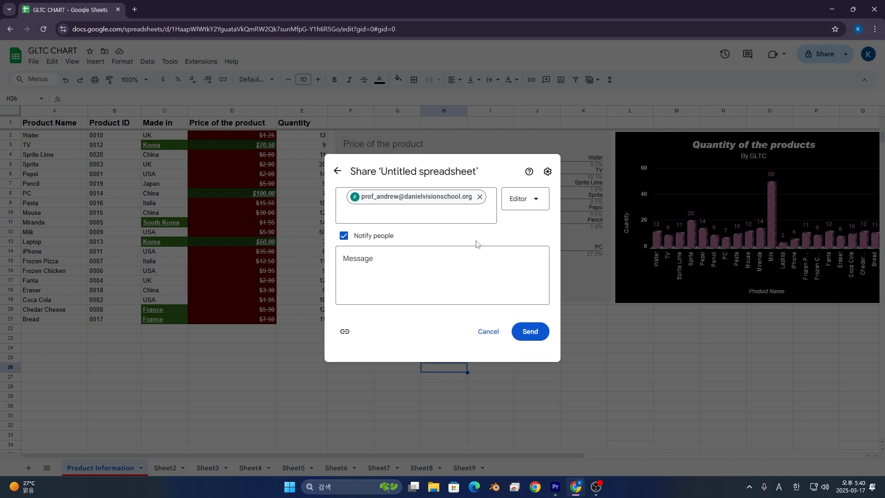
Send the sharing invitation to the added contact with Editor access and Notify people enabled
click(524, 338)
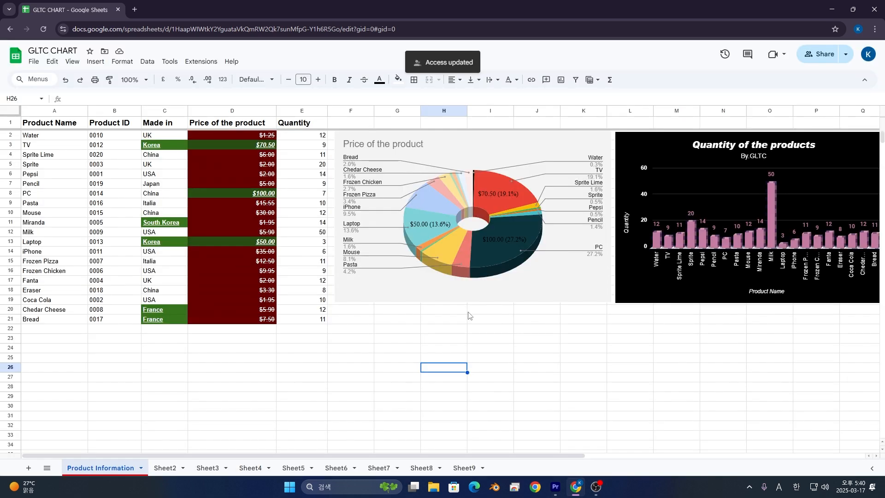
click(468, 313)
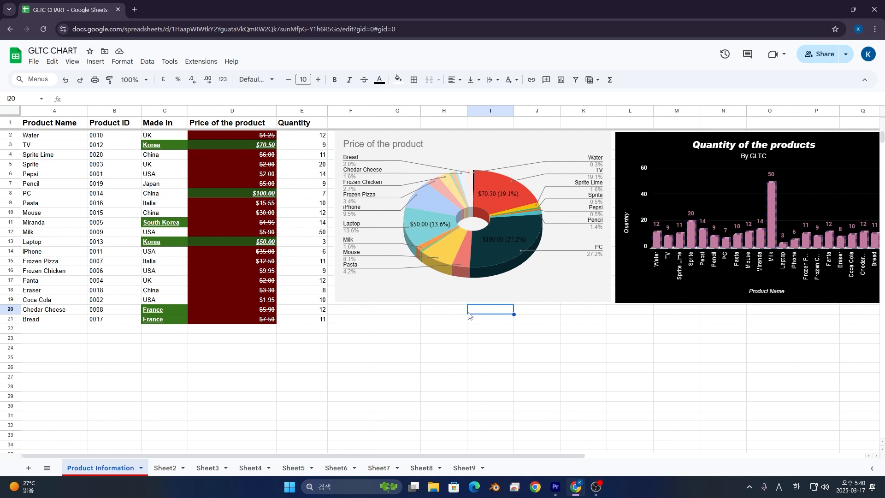